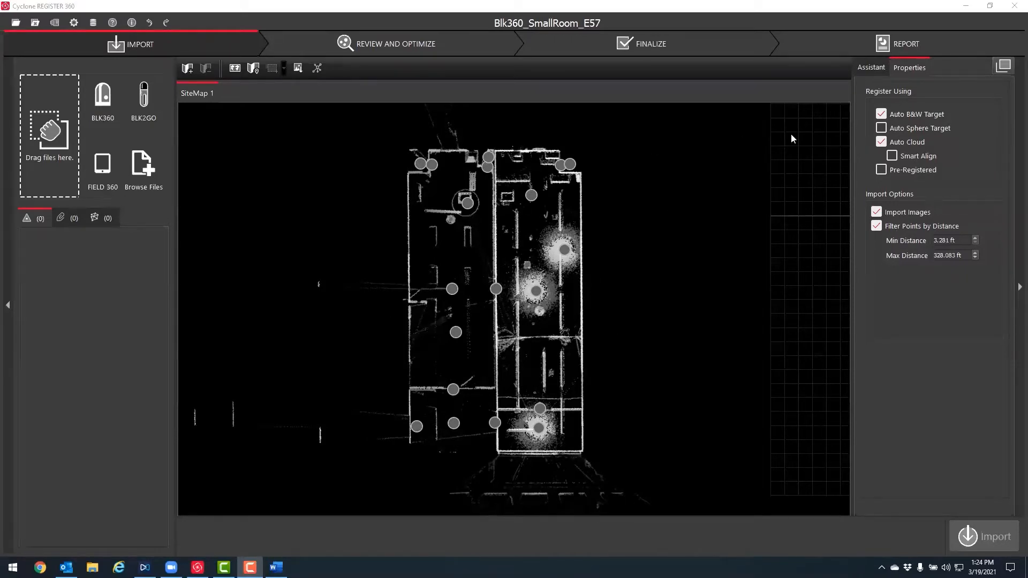
Set the import registration method to Pre-Registered, with Auto B&W Target and Auto Cloud turned off.
{"action": "left_click", "coordinate": [884, 115]}
{"action": "left_click", "coordinate": [885, 141]}
{"action": "left_click", "coordinate": [884, 170]}
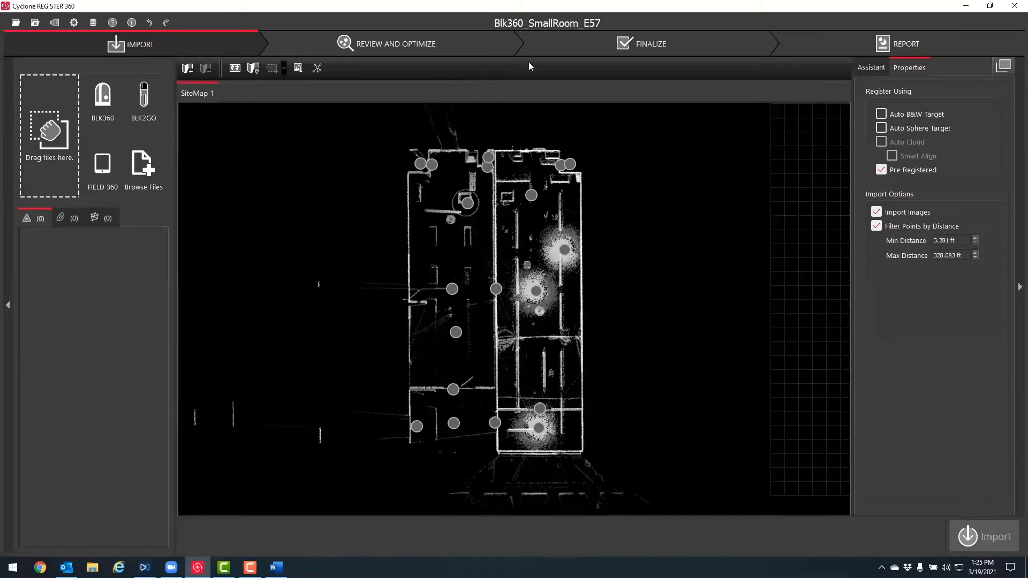
Go to the Review and Optimize stage, expand SiteMap 1 down to its setups, and select Bundle 1.
{"action": "left_click", "coordinate": [389, 49]}
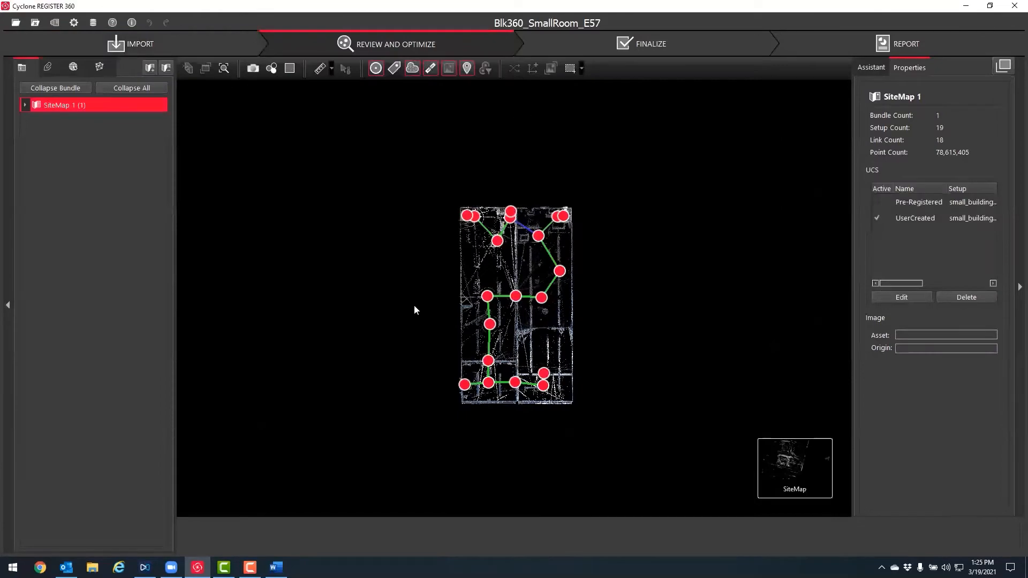
{"action": "scroll", "coordinate": [541, 252], "scroll_direction": "up", "scroll_amount": 2}
{"action": "scroll", "coordinate": [459, 292], "scroll_direction": "up", "scroll_amount": 1}
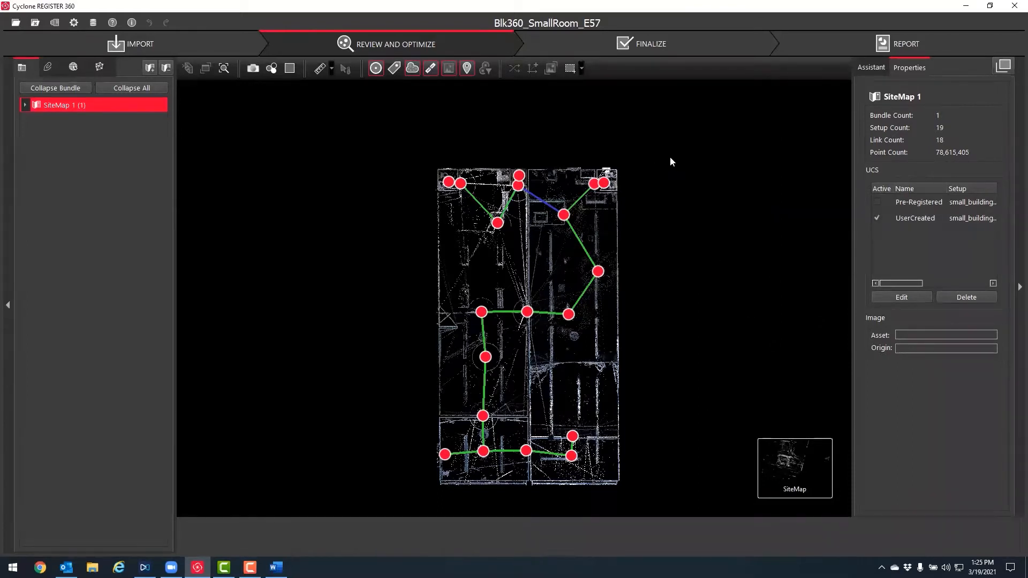
{"action": "left_click", "coordinate": [26, 106]}
{"action": "left_click", "coordinate": [35, 119]}
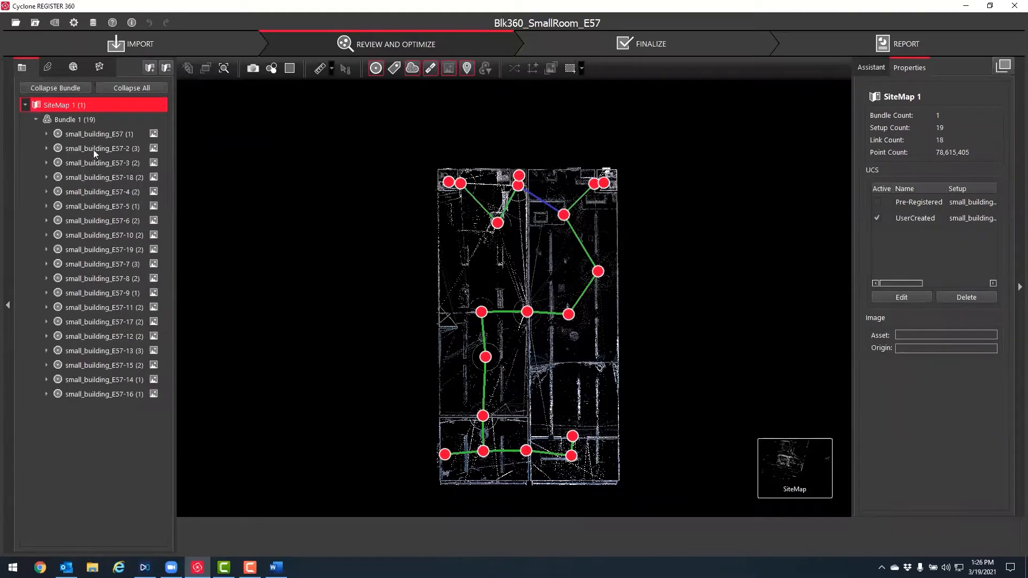
{"action": "left_click", "coordinate": [69, 120]}
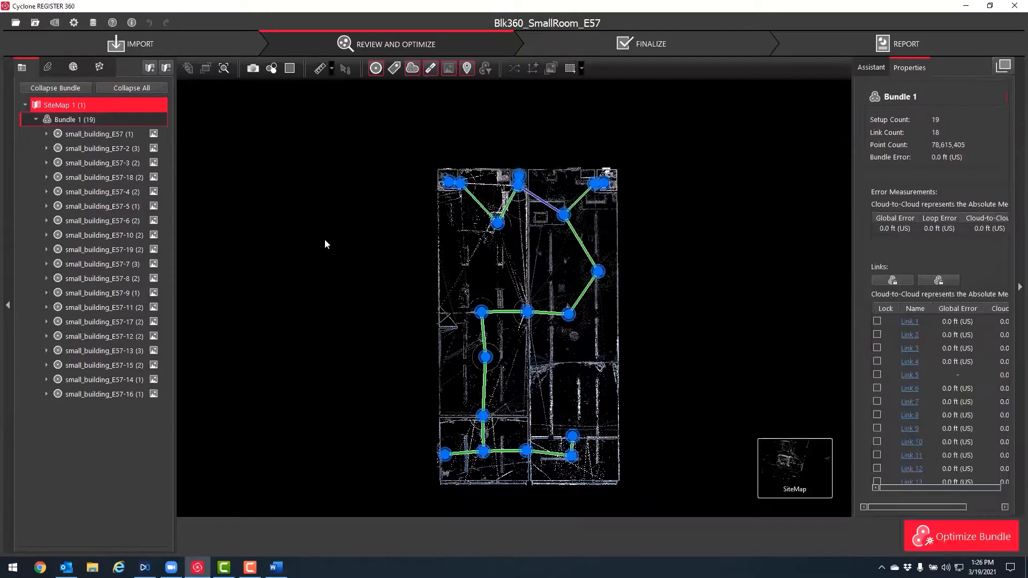
Show the Bundle Cloud in 3D and set it to the standard Left view.
{"action": "mouse_move", "coordinate": [765, 476]}
{"action": "left_click", "coordinate": [721, 474]}
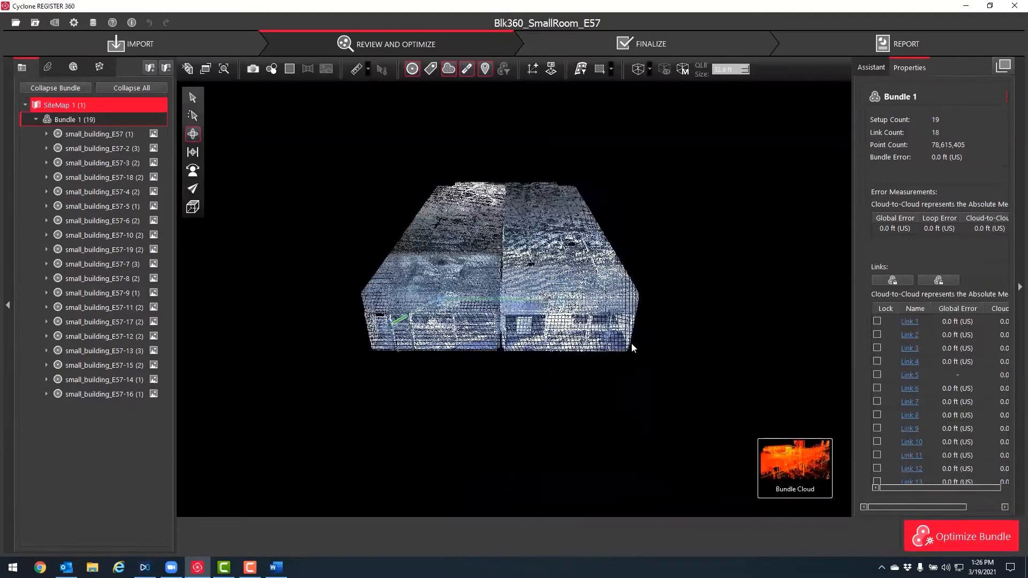
{"action": "scroll", "coordinate": [557, 337], "scroll_direction": "up", "scroll_amount": 2}
{"action": "right_click_drag", "start_coordinate": [664, 351], "coordinate": [679, 405]}
{"action": "scroll", "coordinate": [698, 364], "scroll_direction": "down", "scroll_amount": 4}
{"action": "left_click_drag", "start_coordinate": [679, 404], "coordinate": [689, 339]}
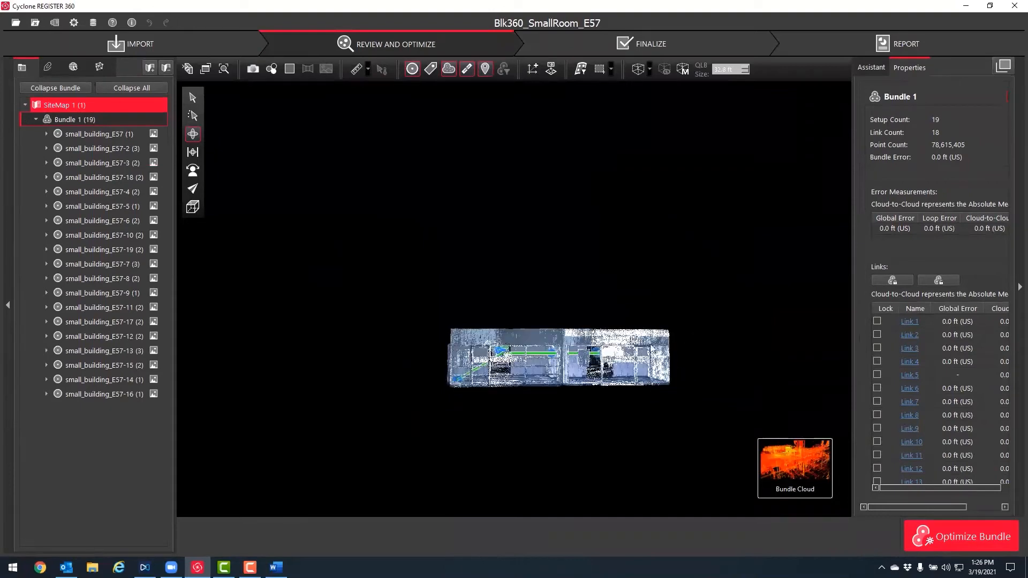
{"action": "left_click", "coordinate": [193, 209]}
{"action": "left_click", "coordinate": [193, 209]}
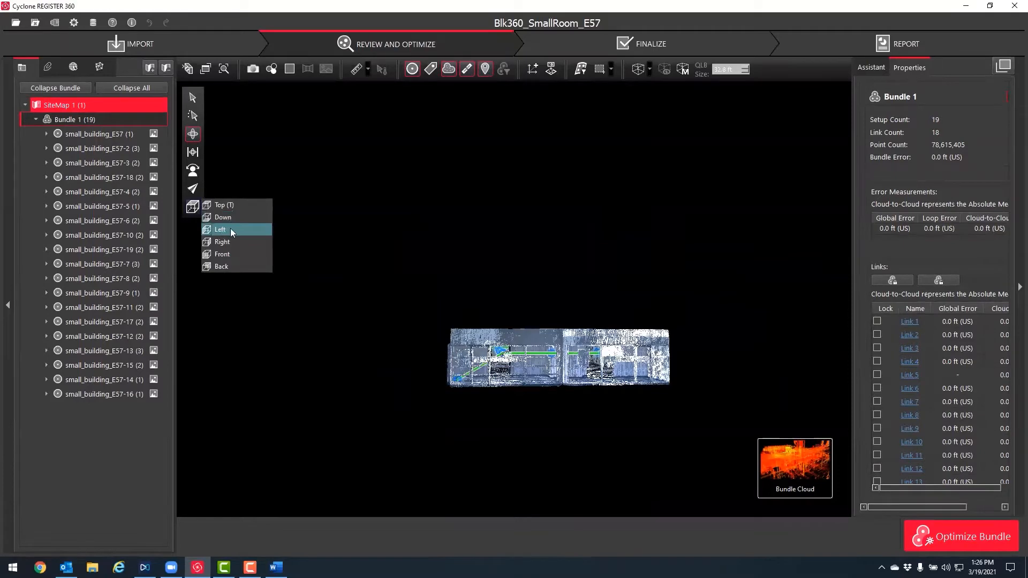
{"action": "left_click", "coordinate": [230, 229]}
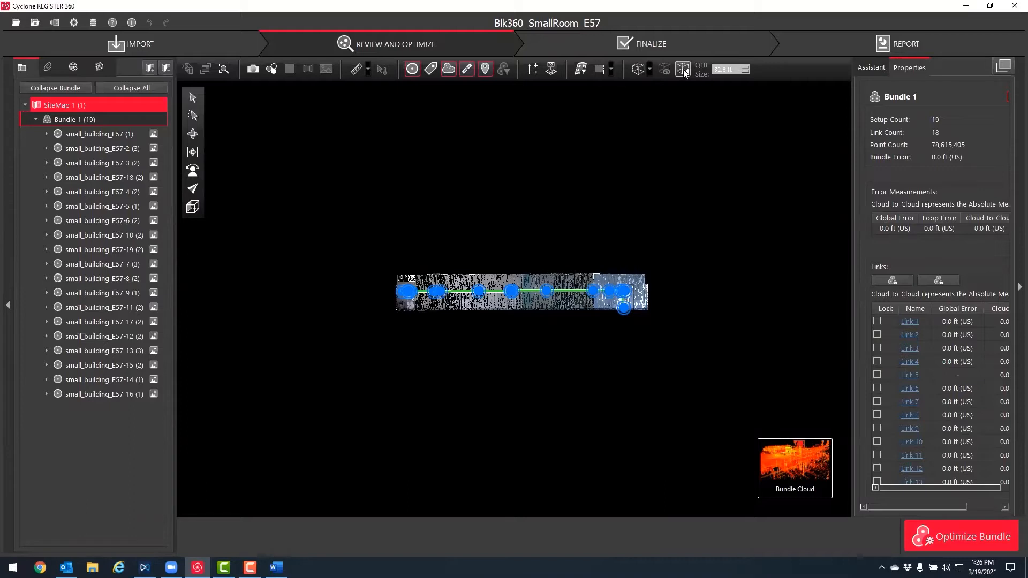
In the Limit Box Manager, turn off Export for Building, ceilingoff, curtainwall and doorway, and move the manager clear of the model.
{"action": "left_click", "coordinate": [683, 70]}
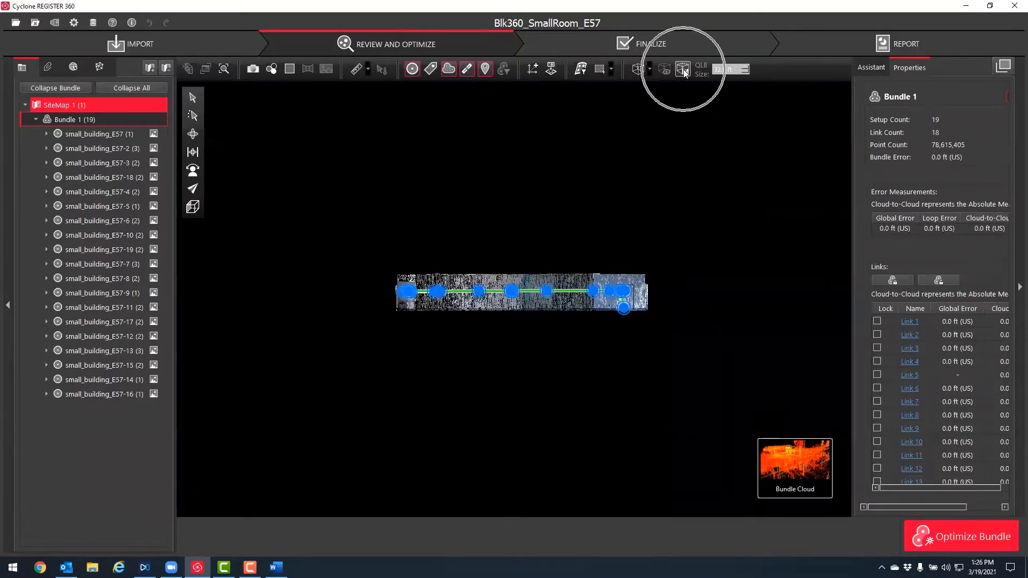
{"action": "left_click", "coordinate": [683, 69]}
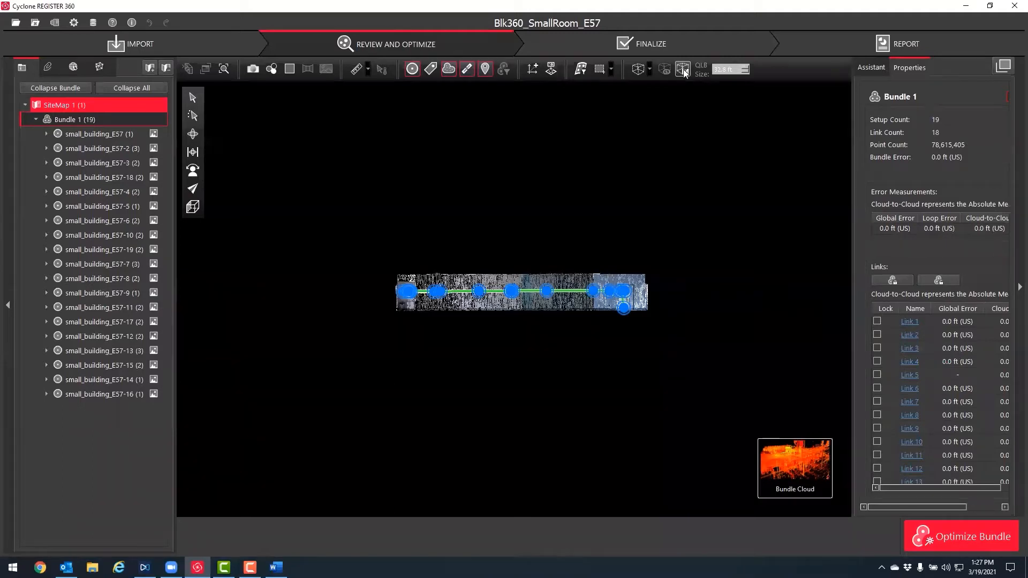
{"action": "left_click", "coordinate": [684, 69]}
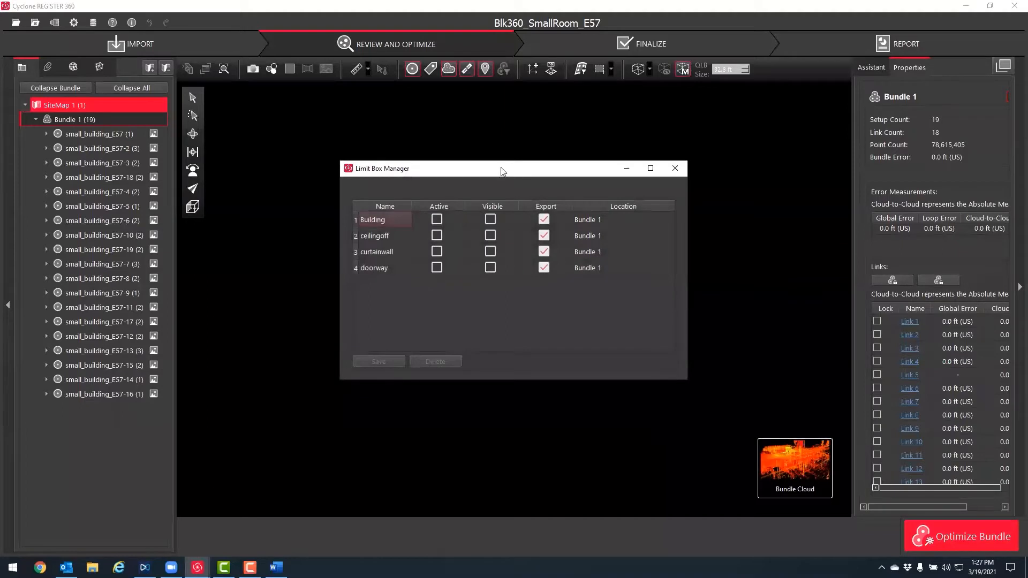
{"action": "left_click", "coordinate": [544, 221]}
{"action": "left_click", "coordinate": [545, 239]}
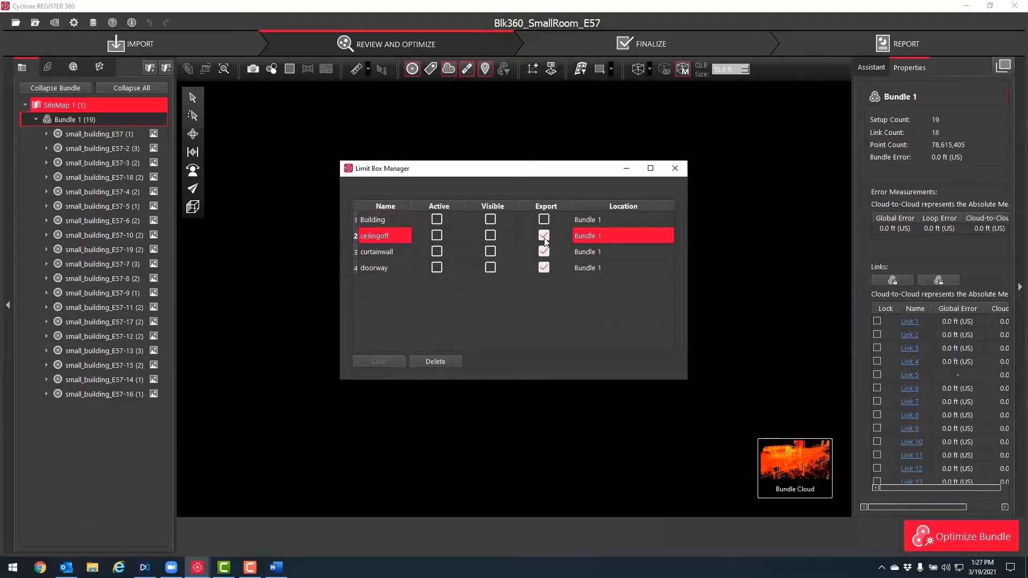
{"action": "left_click", "coordinate": [544, 252]}
{"action": "left_click", "coordinate": [544, 268]}
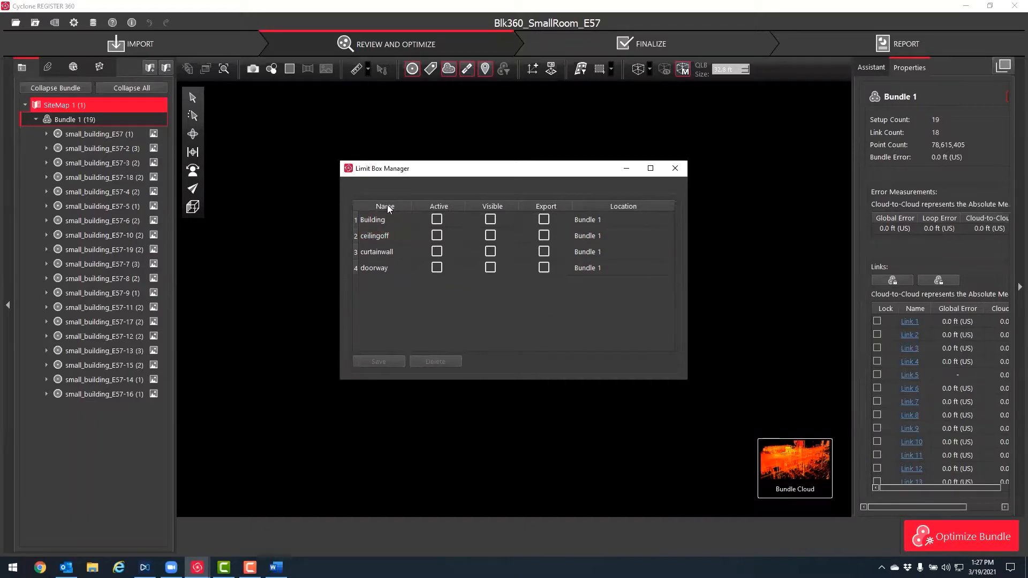
{"action": "left_click", "coordinate": [448, 208]}
{"action": "left_click", "coordinate": [503, 208]}
{"action": "left_click", "coordinate": [562, 212]}
{"action": "left_click_drag", "start_coordinate": [548, 179], "coordinate": [1027, 123]}
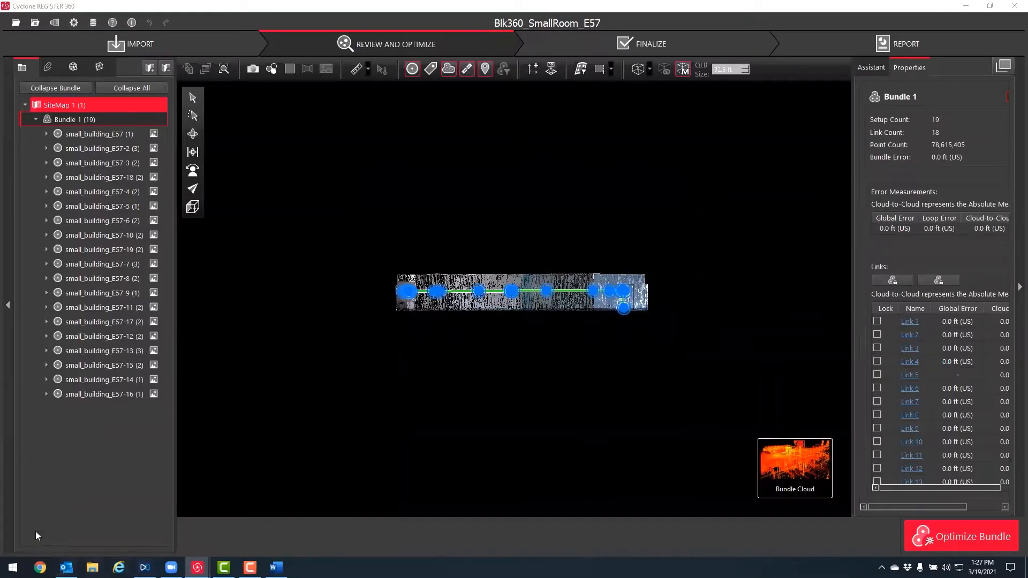
Create a quick limit box around the middle section of the building, centred near its roofline.
{"action": "mouse_move", "coordinate": [649, 444]}
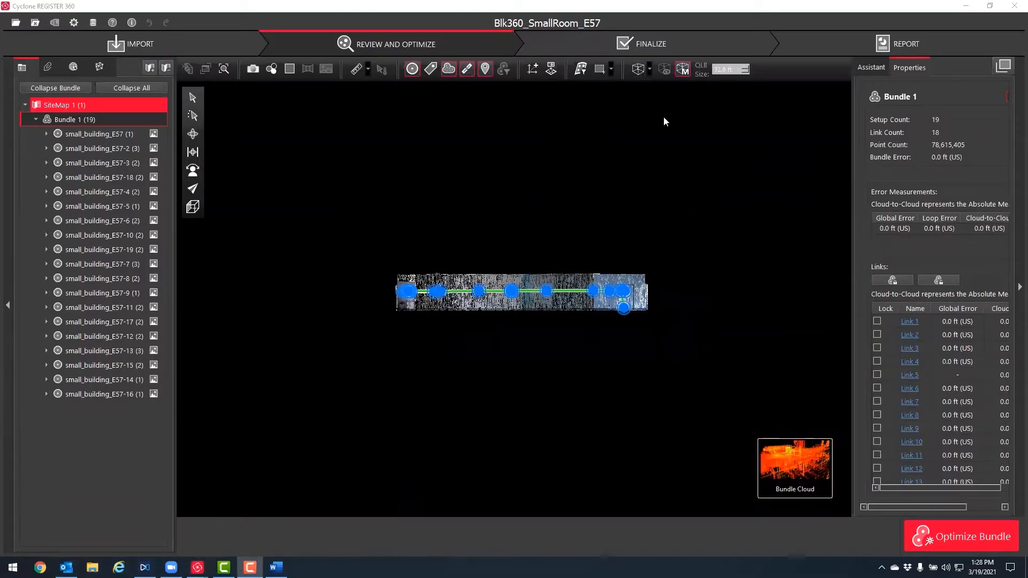
{"action": "left_click", "coordinate": [651, 80]}
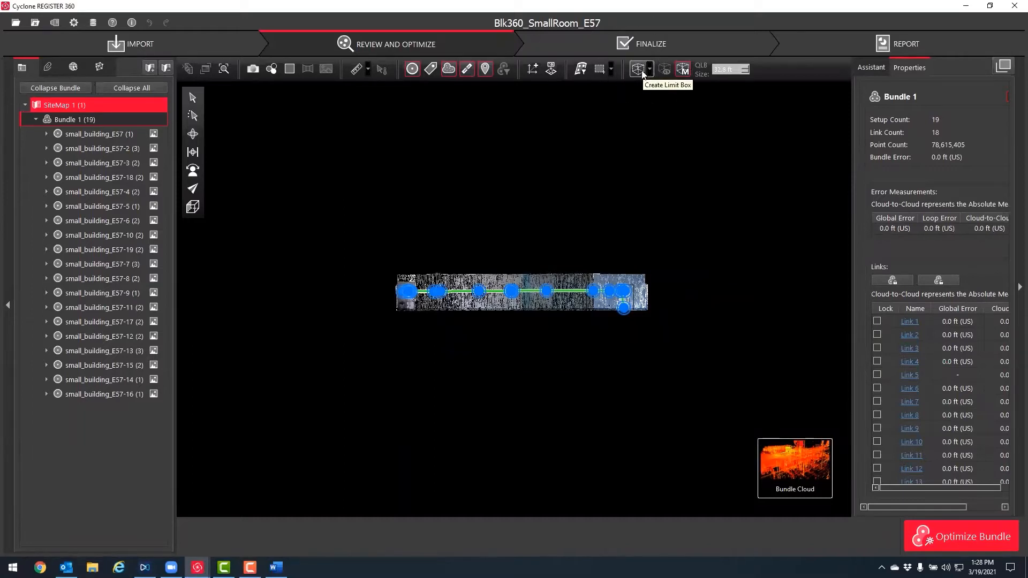
{"action": "left_click", "coordinate": [650, 69]}
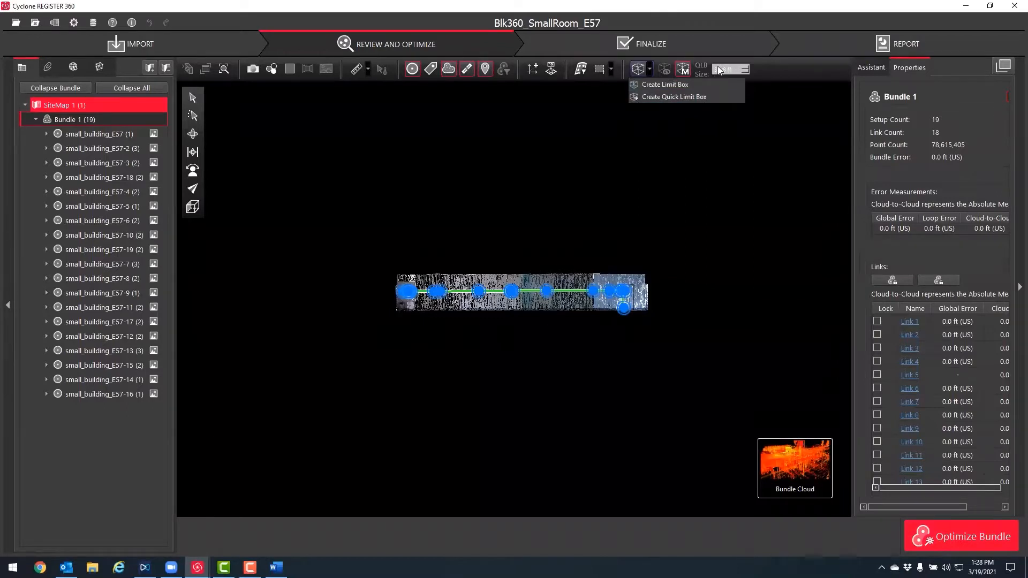
{"action": "left_click", "coordinate": [664, 97]}
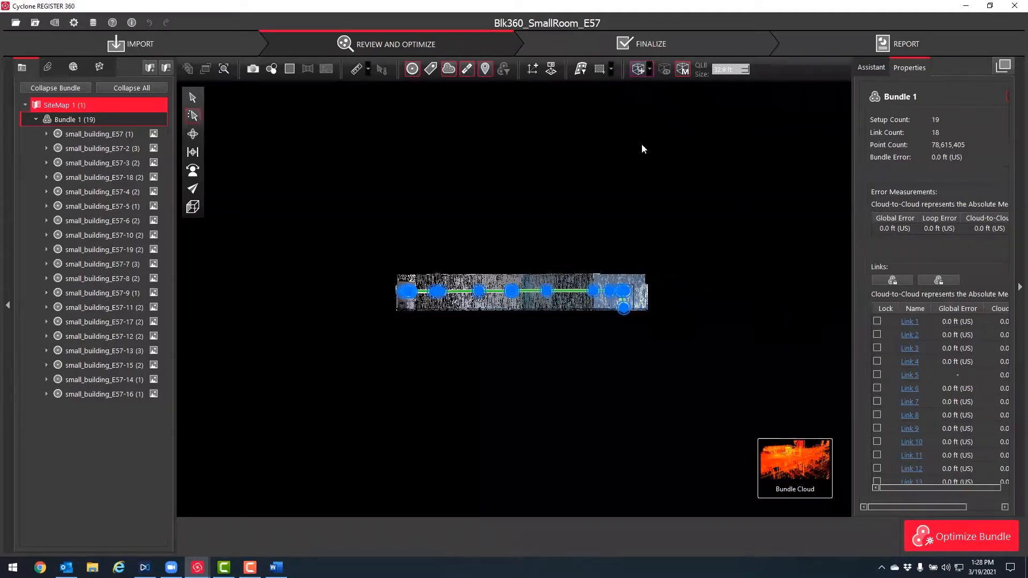
{"action": "left_click", "coordinate": [532, 259]}
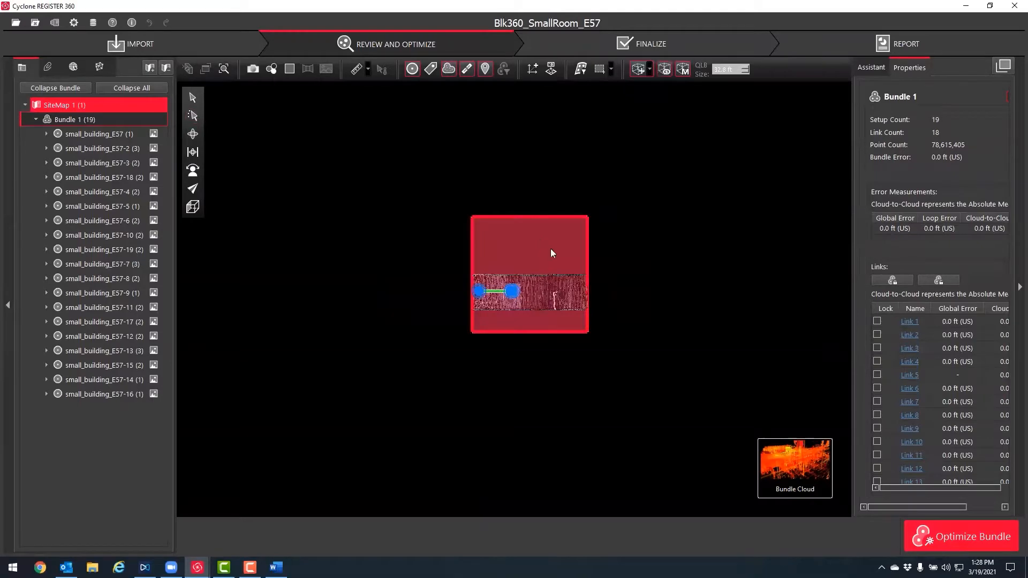
{"action": "scroll", "coordinate": [539, 304], "scroll_direction": "up", "scroll_amount": 5}
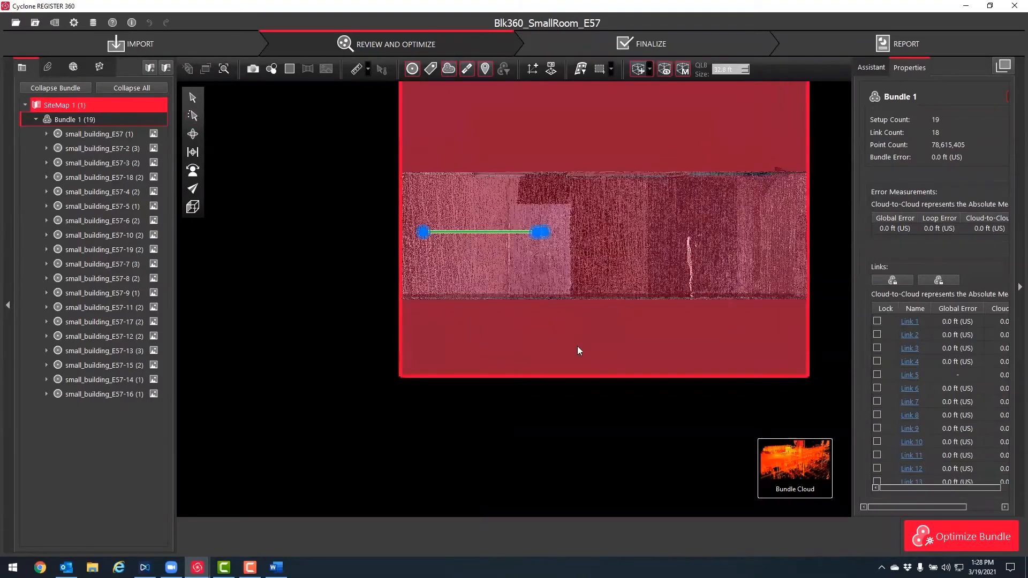
{"action": "middle_click_drag", "start_coordinate": [577, 346], "coordinate": [428, 393]}
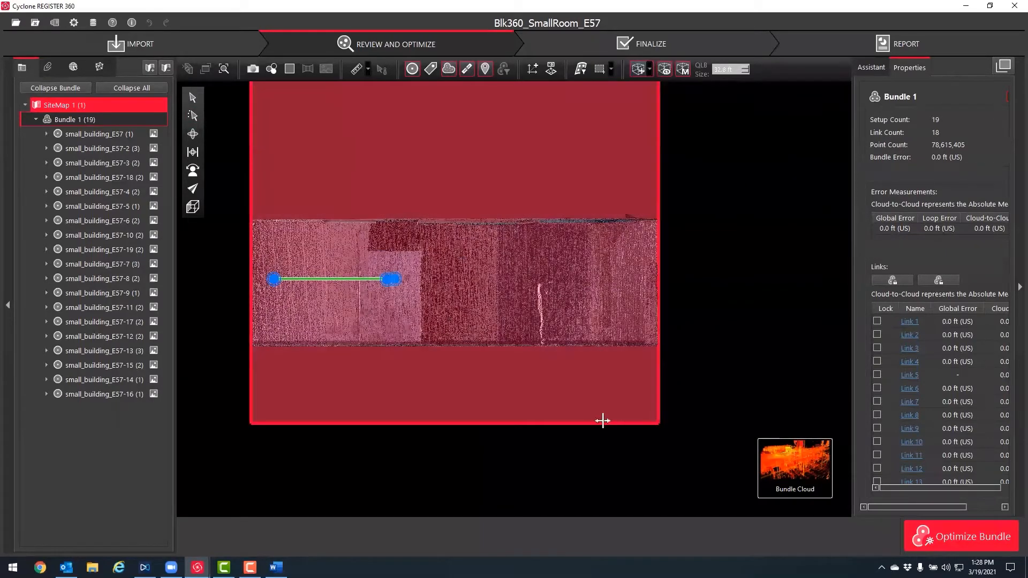
{"action": "middle_click_drag", "start_coordinate": [530, 378], "coordinate": [475, 346]}
{"action": "scroll", "coordinate": [602, 315], "scroll_direction": "down", "scroll_amount": 3}
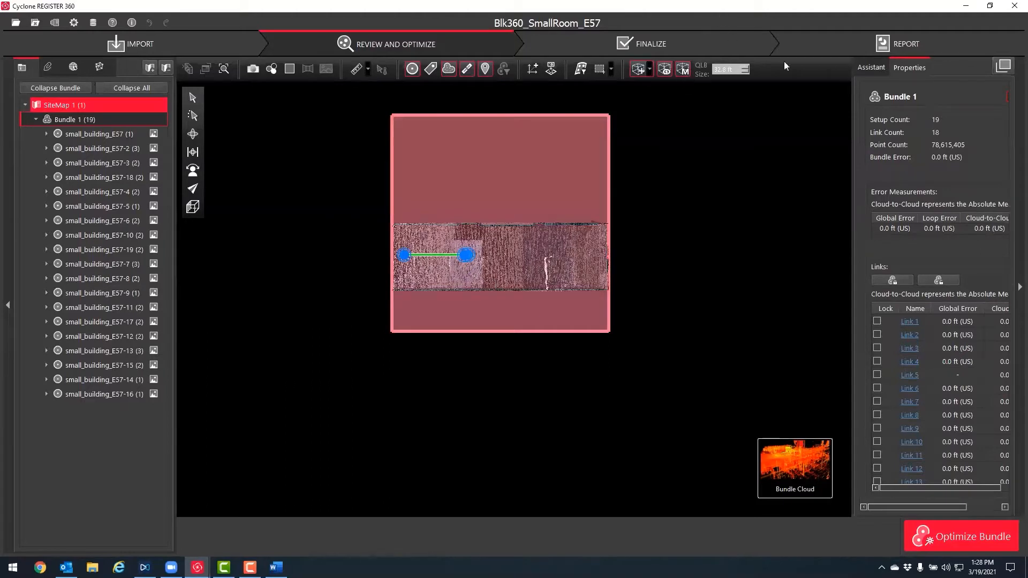
{"action": "left_click_drag", "start_coordinate": [1027, 134], "coordinate": [740, 135]}
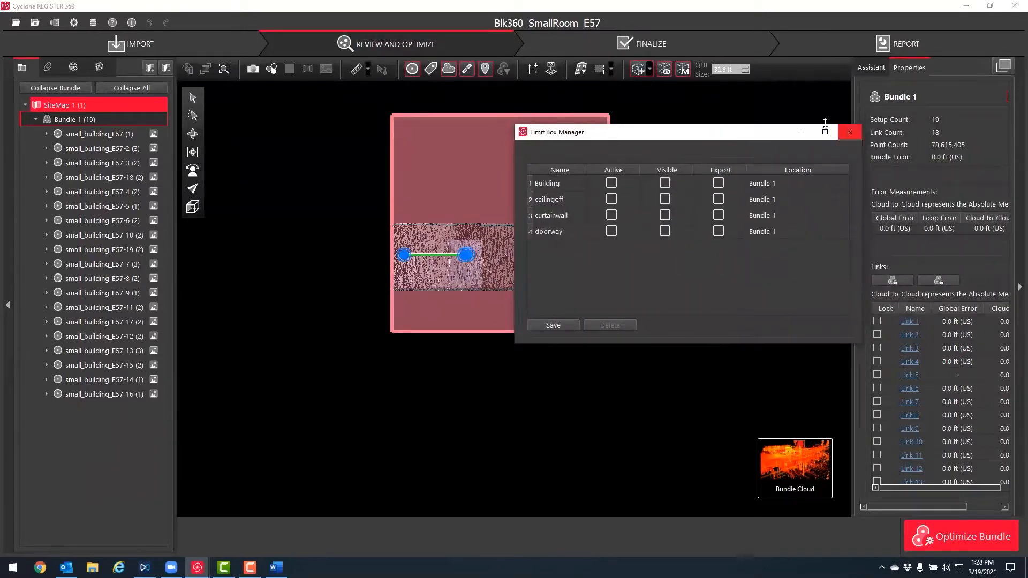
{"action": "left_click_drag", "start_coordinate": [747, 137], "coordinate": [1027, 137]}
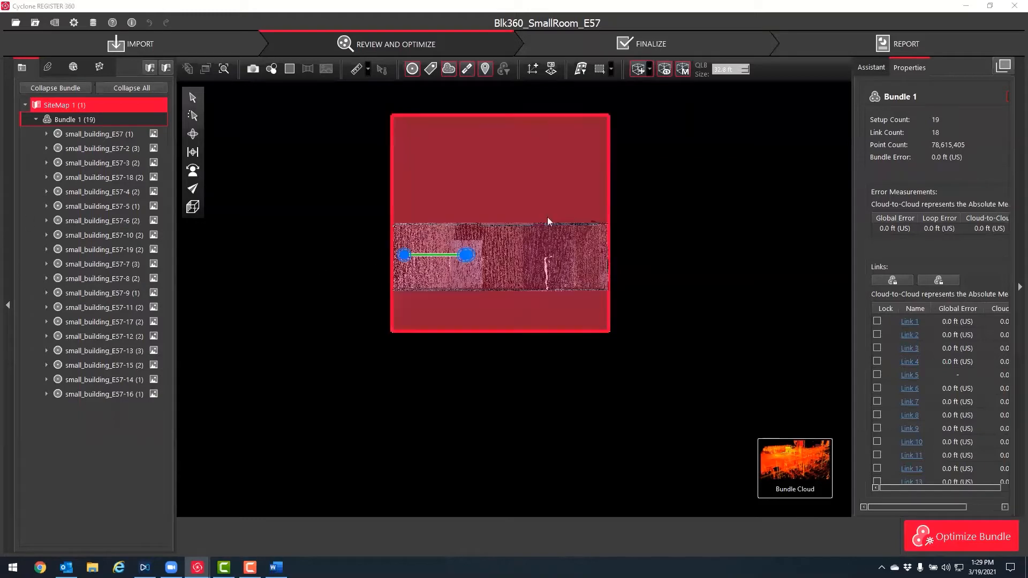
Tilt the model to expose the limit box's top face and lower that face to the building's roof level.
{"action": "left_click", "coordinate": [193, 135]}
{"action": "left_click", "coordinate": [193, 152]}
{"action": "left_click_drag", "start_coordinate": [565, 260], "coordinate": [564, 319]}
{"action": "scroll", "coordinate": [554, 298], "scroll_direction": "up", "scroll_amount": 3}
{"action": "middle_click_drag", "start_coordinate": [625, 268], "coordinate": [669, 296]}
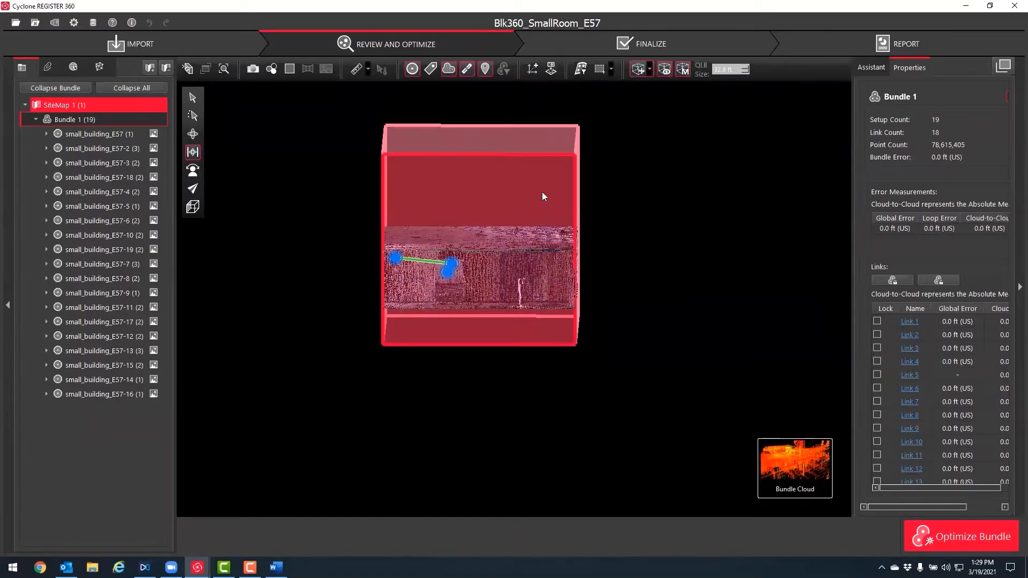
{"action": "left_click_drag", "start_coordinate": [496, 133], "coordinate": [496, 233]}
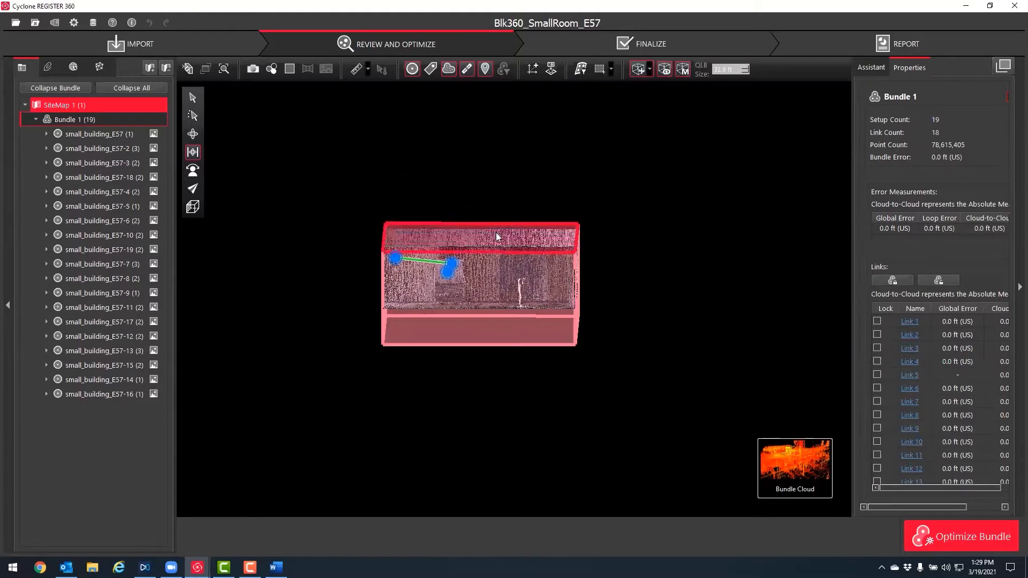
{"action": "middle_click_drag", "start_coordinate": [669, 233], "coordinate": [677, 310]}
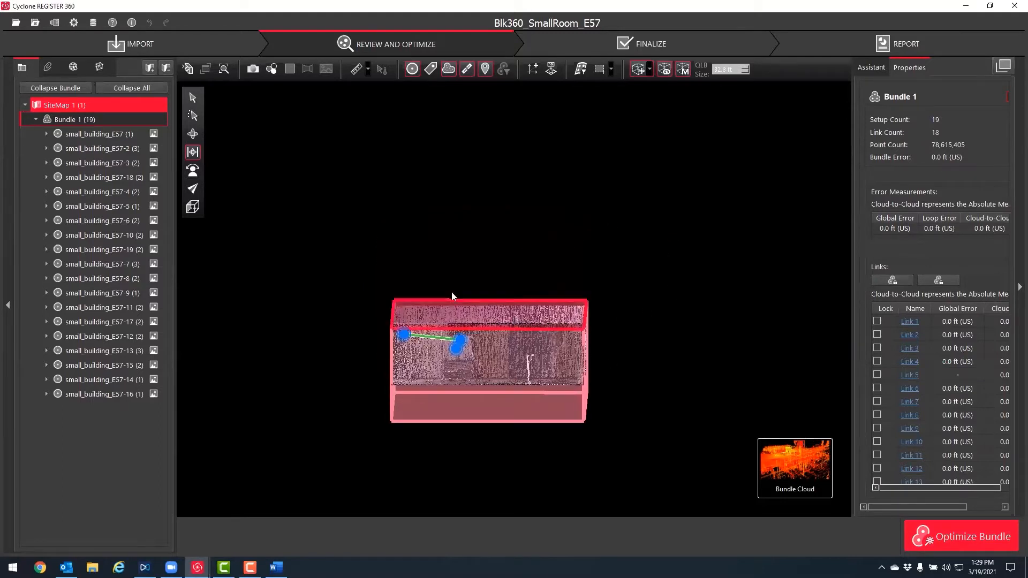
{"action": "middle_click_drag", "start_coordinate": [641, 410], "coordinate": [643, 449]}
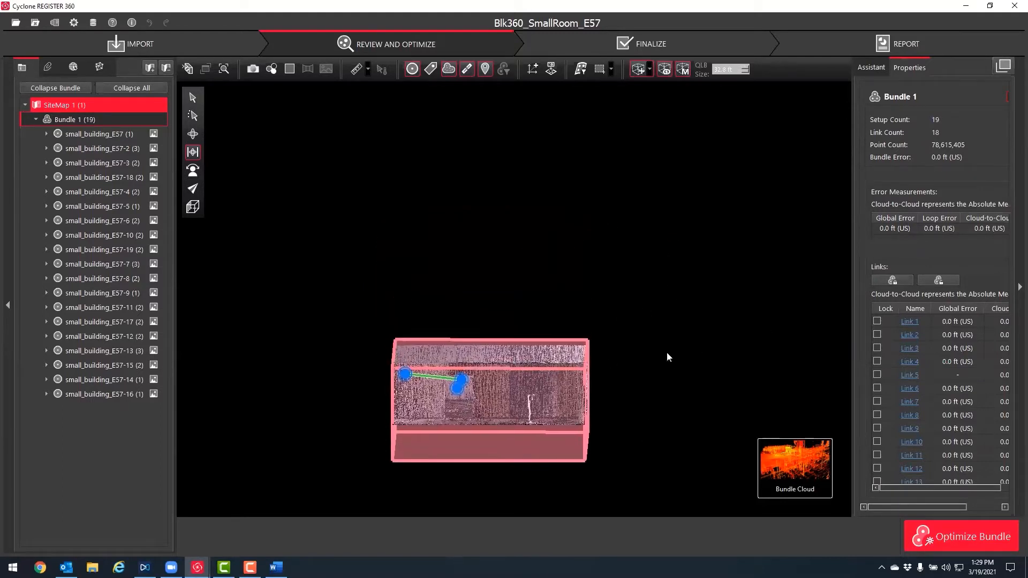
{"action": "middle_click_drag", "start_coordinate": [631, 345], "coordinate": [681, 269]}
Save the current limit box in the Limit Box Manager and name it NoRoof.
{"action": "left_click", "coordinate": [683, 69]}
{"action": "left_click_drag", "start_coordinate": [781, 101], "coordinate": [586, 103]}
{"action": "left_click", "coordinate": [514, 296]}
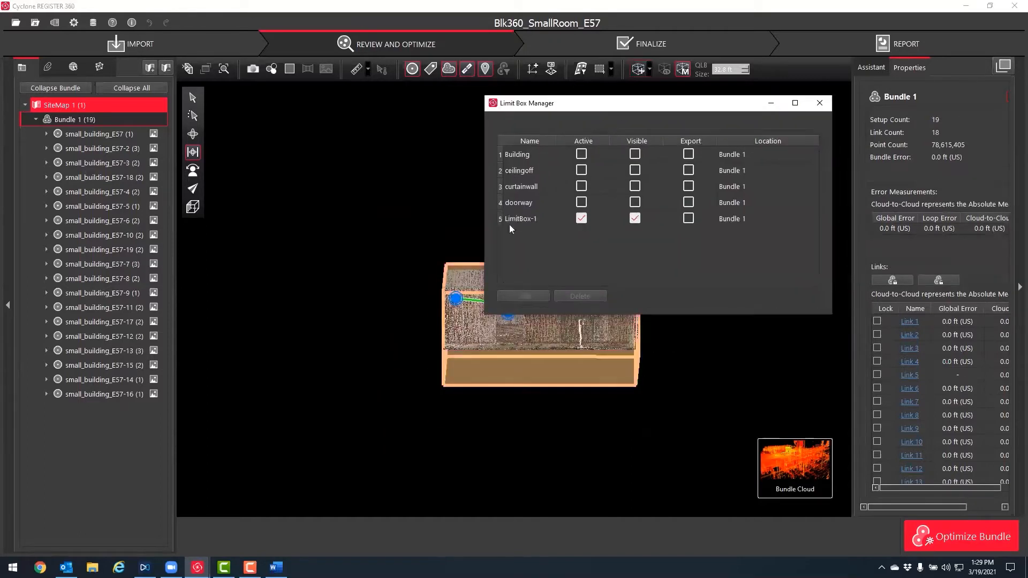
{"action": "double_click", "coordinate": [517, 218]}
{"action": "type", "text": "NoRoof"}
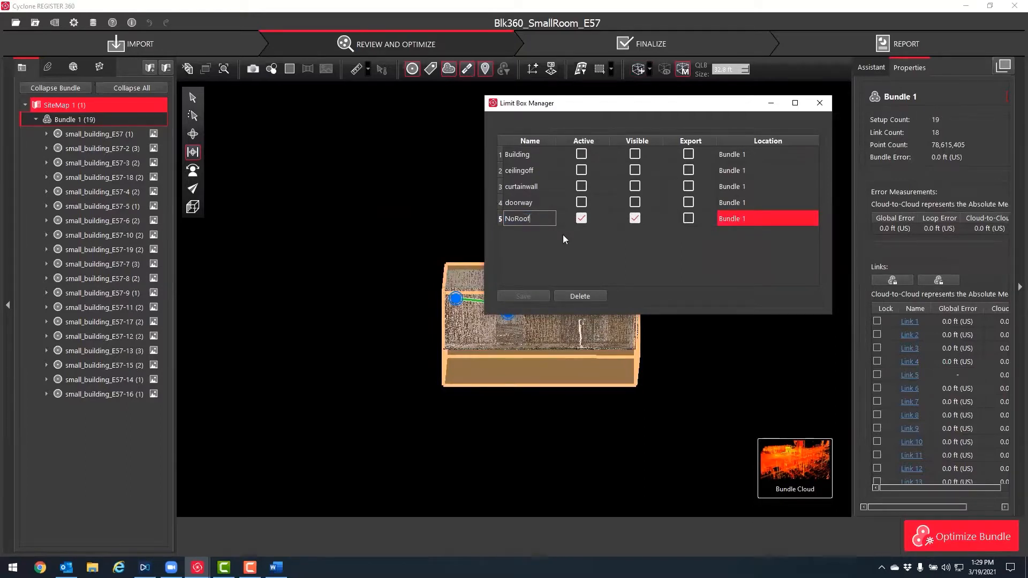
{"action": "left_click", "coordinate": [589, 254]}
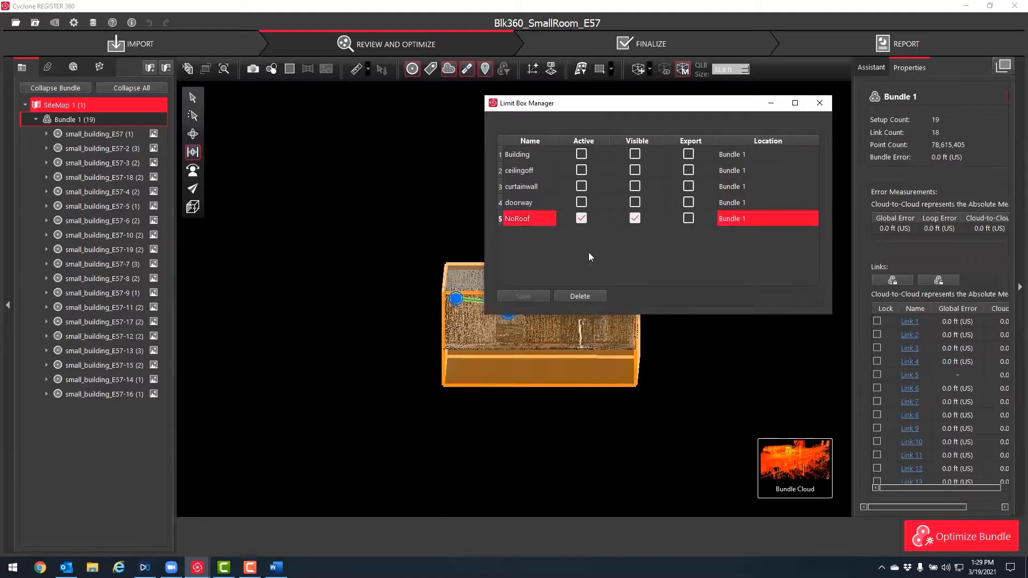
Deactivate and hide the NoRoof limit box, and close the Limit Box Manager.
{"action": "left_click", "coordinate": [582, 219]}
{"action": "left_click", "coordinate": [582, 219]}
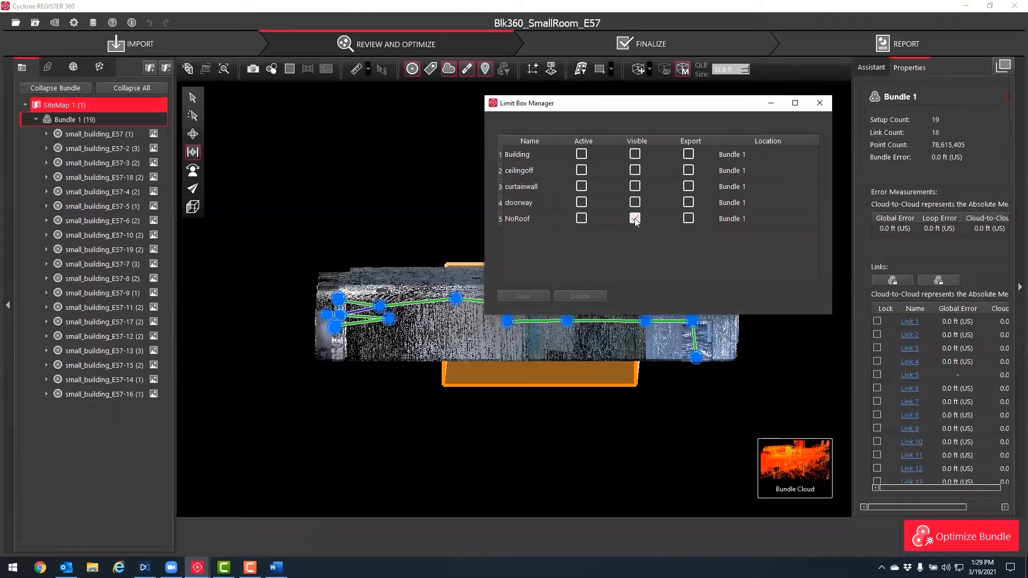
{"action": "left_click", "coordinate": [634, 219]}
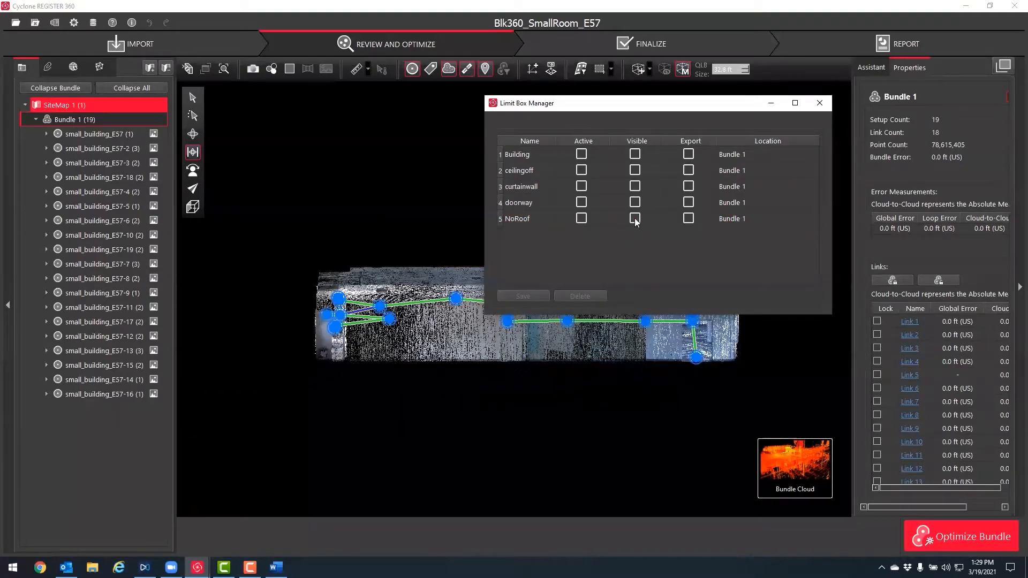
{"action": "left_click", "coordinate": [819, 102]}
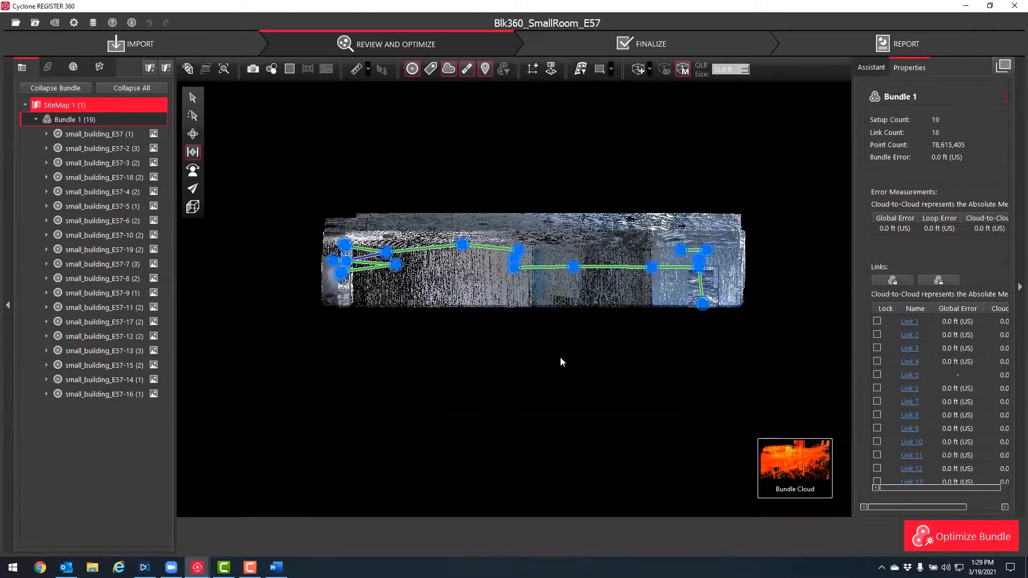
Show the building in top view and create a quick limit box over the end with the zigzag of linked setups.
{"action": "left_click", "coordinate": [193, 207]}
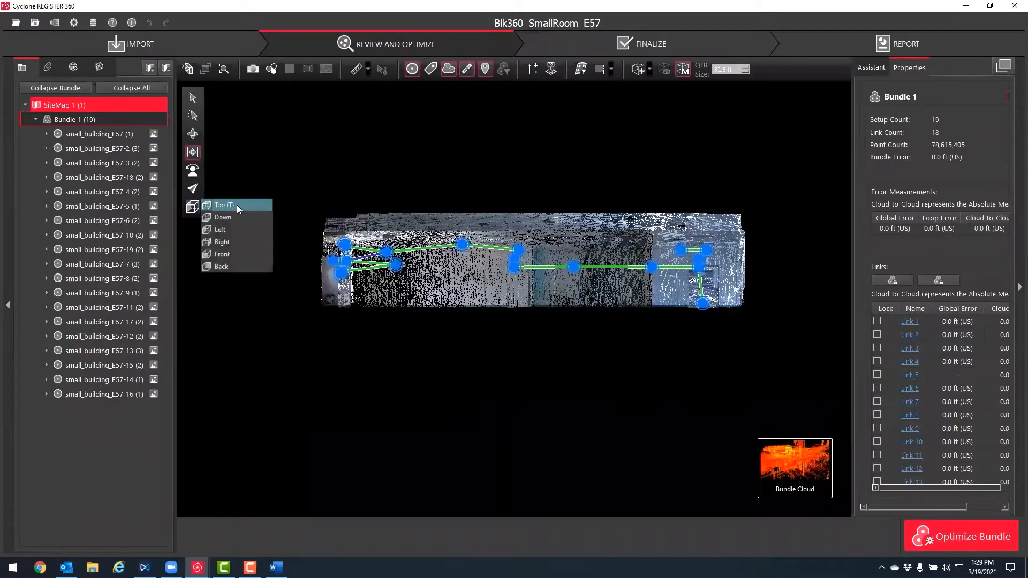
{"action": "left_click", "coordinate": [237, 206]}
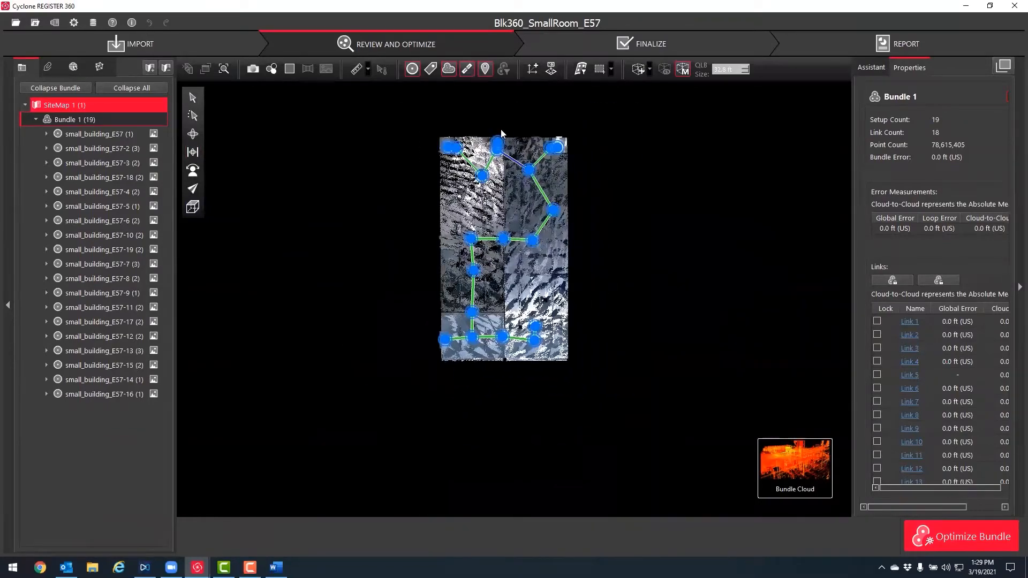
{"action": "middle_click_drag", "start_coordinate": [760, 294], "coordinate": [706, 314]}
{"action": "scroll", "coordinate": [554, 297], "scroll_direction": "up", "scroll_amount": 3}
{"action": "middle_click_drag", "start_coordinate": [581, 306], "coordinate": [708, 323]}
{"action": "scroll", "coordinate": [672, 297], "scroll_direction": "up", "scroll_amount": 2}
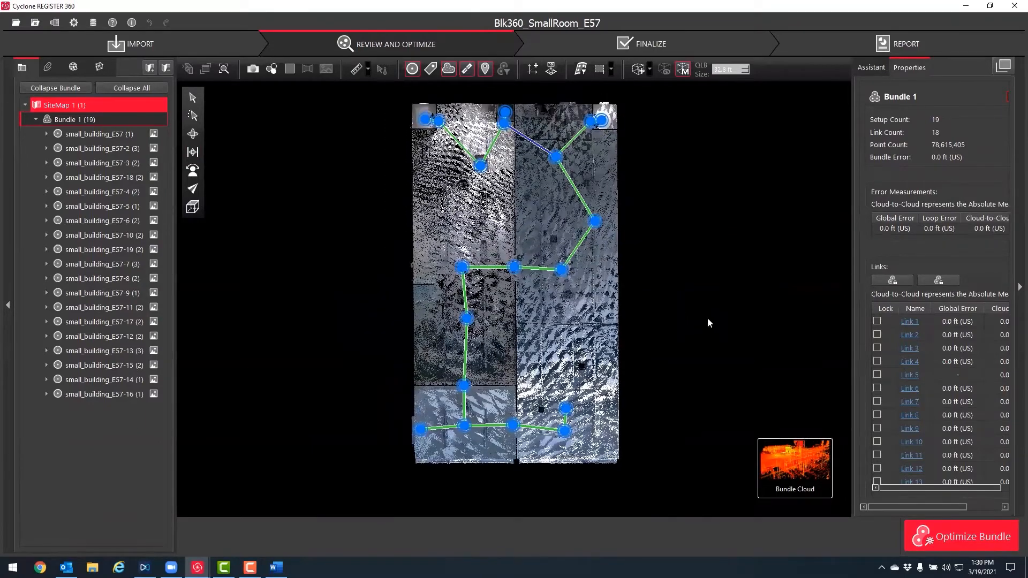
{"action": "left_click", "coordinate": [637, 70]}
{"action": "left_click", "coordinate": [650, 69]}
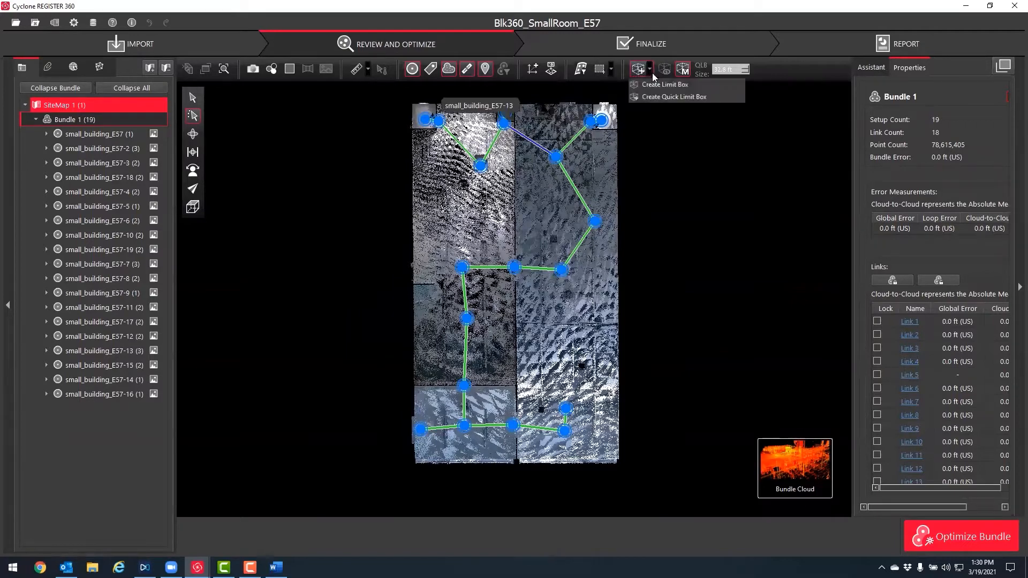
{"action": "left_click", "coordinate": [673, 97]}
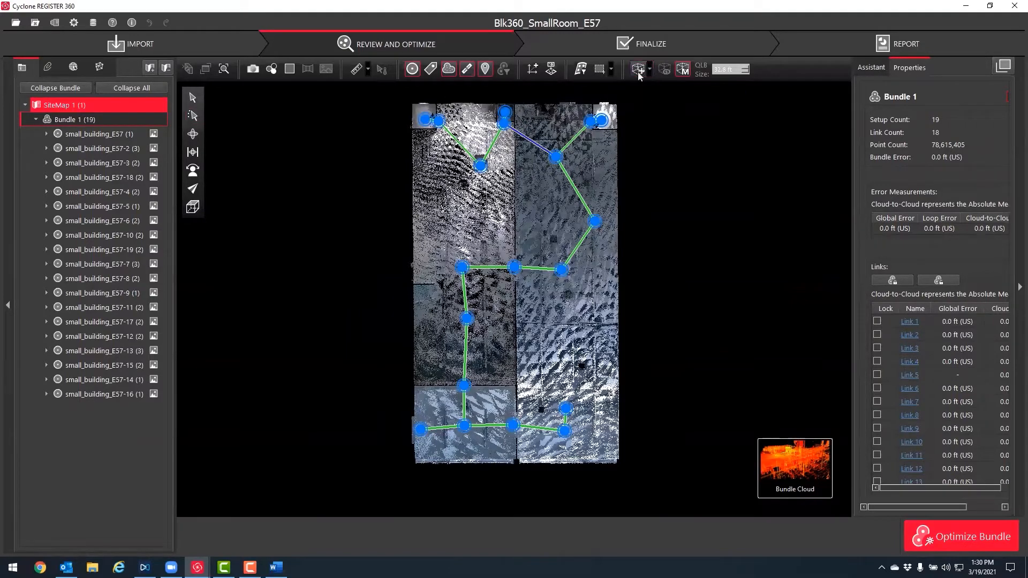
{"action": "left_click", "coordinate": [515, 173]}
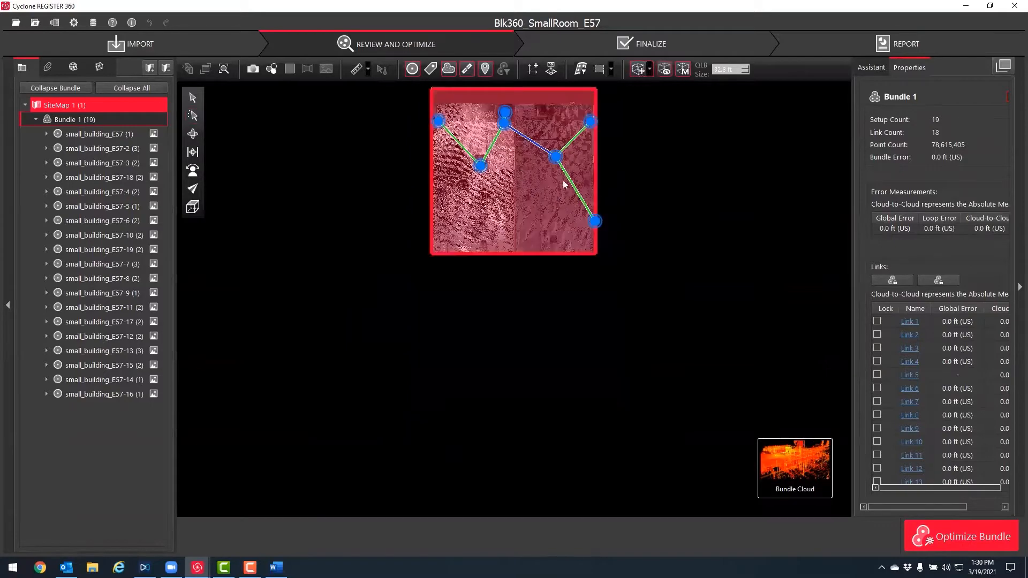
Stretch the limit box's inner end face past the far end of the building so the box spans its full length.
{"action": "scroll", "coordinate": [581, 204], "scroll_direction": "down", "scroll_amount": 2}
{"action": "left_click_drag", "start_coordinate": [643, 253], "coordinate": [647, 243]}
{"action": "scroll", "coordinate": [648, 243], "scroll_direction": "up", "scroll_amount": 5}
{"action": "middle_click_drag", "start_coordinate": [589, 241], "coordinate": [697, 281]}
{"action": "left_click_drag", "start_coordinate": [560, 306], "coordinate": [520, 526]}
{"action": "scroll", "coordinate": [734, 317], "scroll_direction": "down", "scroll_amount": 2}
{"action": "left_click_drag", "start_coordinate": [554, 412], "coordinate": [563, 503]}
{"action": "middle_click_drag", "start_coordinate": [493, 266], "coordinate": [433, 297]}
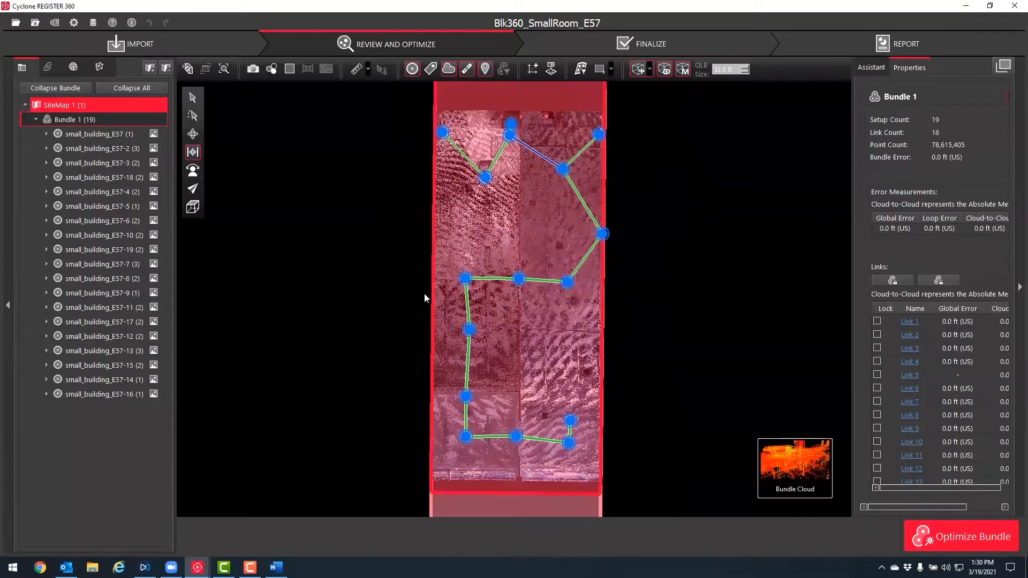
Tilt the model and pull the limit box's two long side faces outward past the building's long walls.
{"action": "left_click", "coordinate": [192, 134]}
{"action": "left_click_drag", "start_coordinate": [289, 204], "coordinate": [415, 305]}
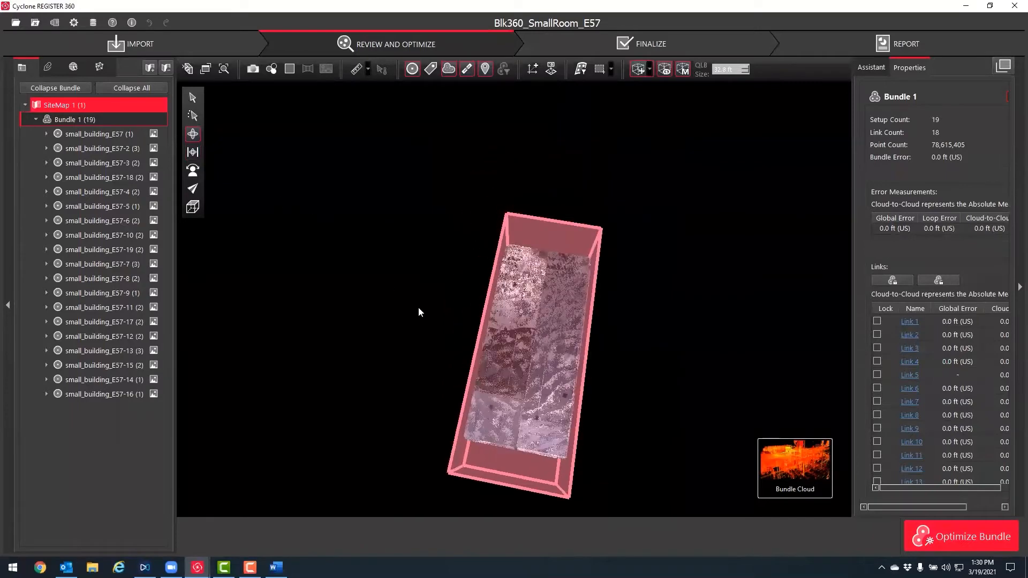
{"action": "left_click_drag", "start_coordinate": [481, 342], "coordinate": [462, 331]}
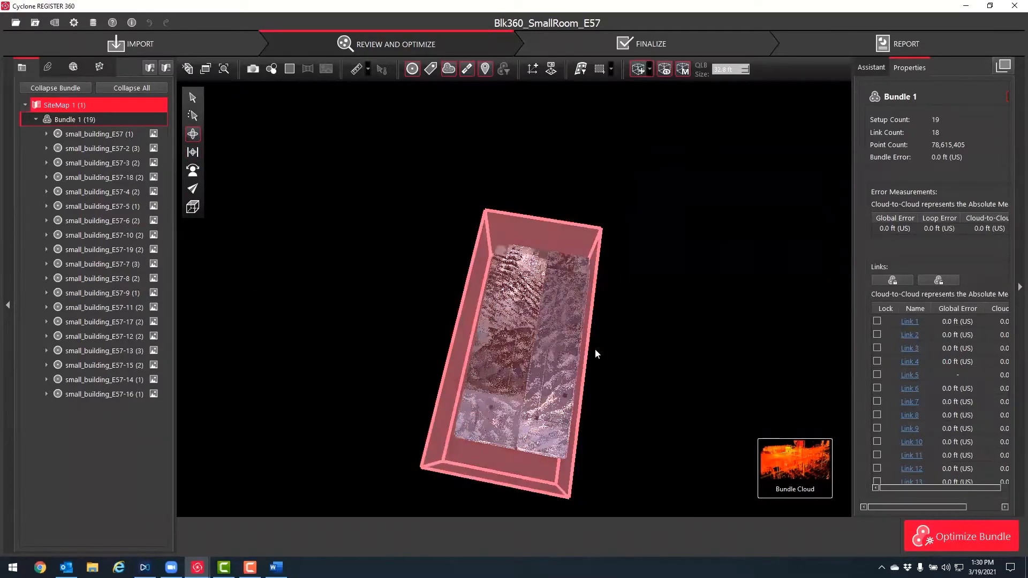
{"action": "left_click_drag", "start_coordinate": [581, 355], "coordinate": [618, 361]}
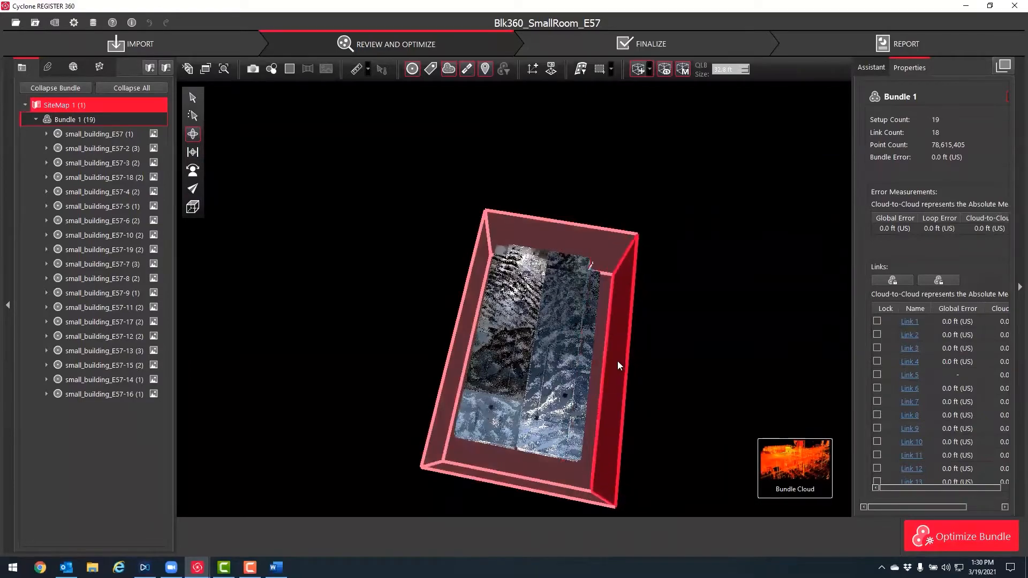
Move one long side face inward to the building's centreline, keeping one lengthwise half, and return to top view.
{"action": "left_click_drag", "start_coordinate": [580, 253], "coordinate": [397, 328]}
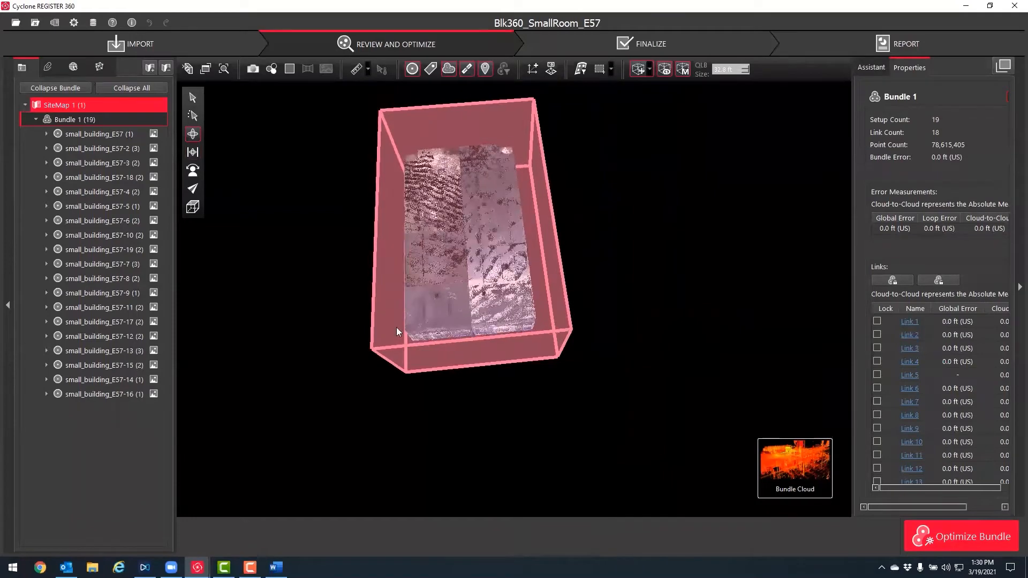
{"action": "left_click_drag", "start_coordinate": [390, 285], "coordinate": [455, 275]}
{"action": "left_click", "coordinate": [197, 154]}
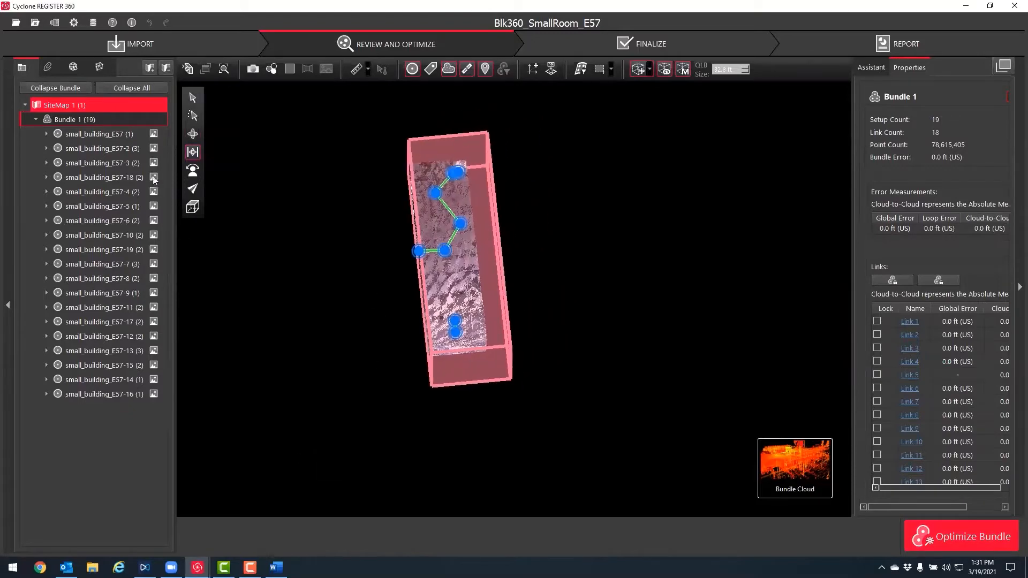
{"action": "left_click", "coordinate": [194, 207]}
{"action": "left_click", "coordinate": [236, 216]}
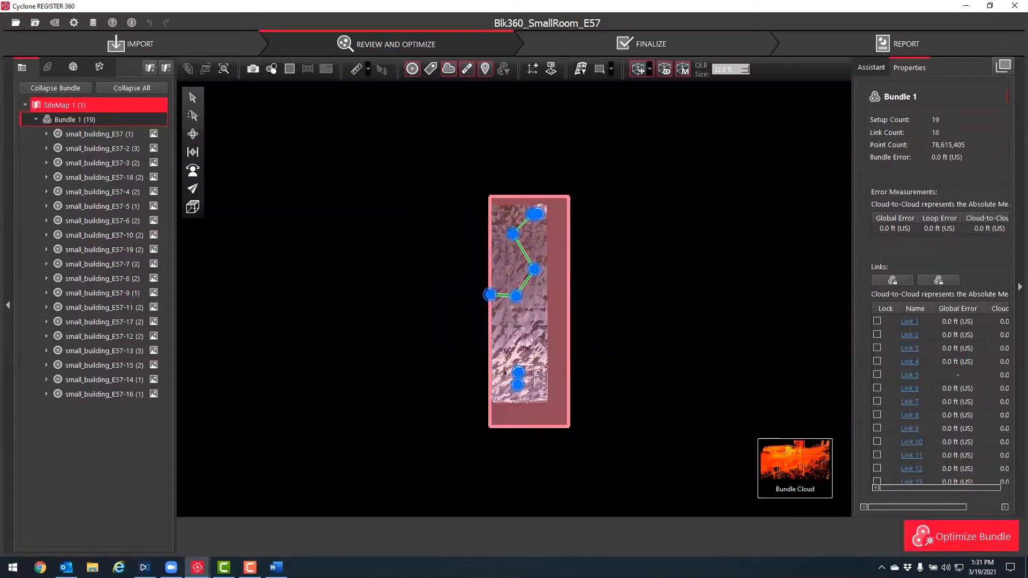
Save the current limit box in the Limit Box Manager and name it Side1.
{"action": "left_click", "coordinate": [638, 68]}
{"action": "left_click_drag", "start_coordinate": [940, 148], "coordinate": [696, 127]}
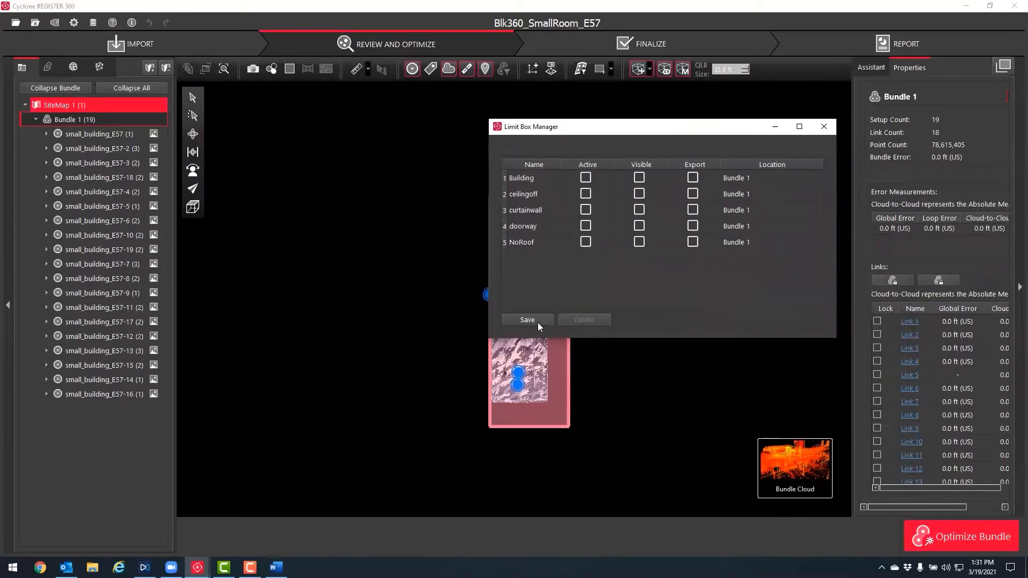
{"action": "double_click", "coordinate": [541, 258]}
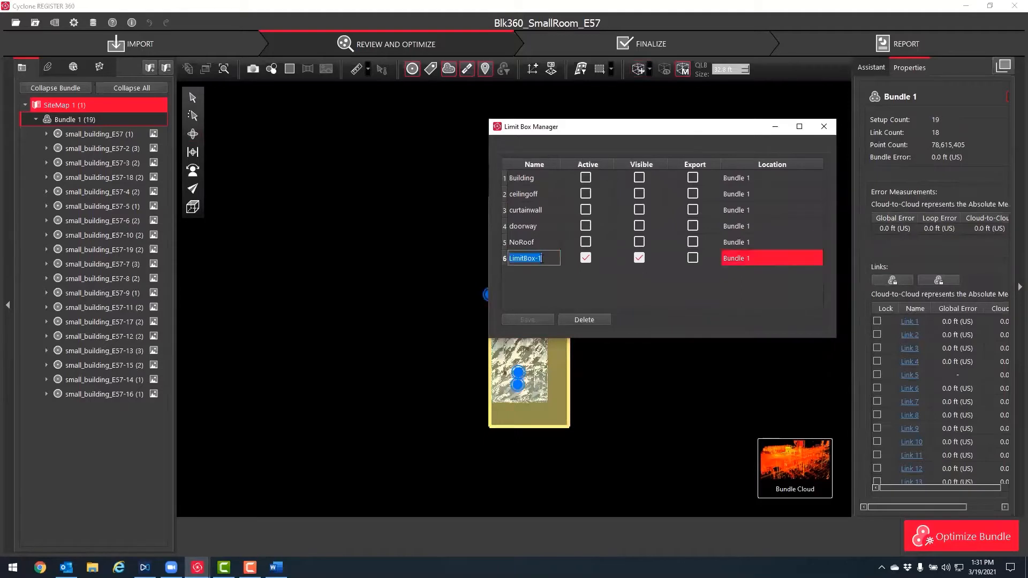
{"action": "type", "text": "Side1"}
Deactivate the Side1 limit box, leave it visible, and close the Limit Box Manager.
{"action": "left_click", "coordinate": [586, 258]}
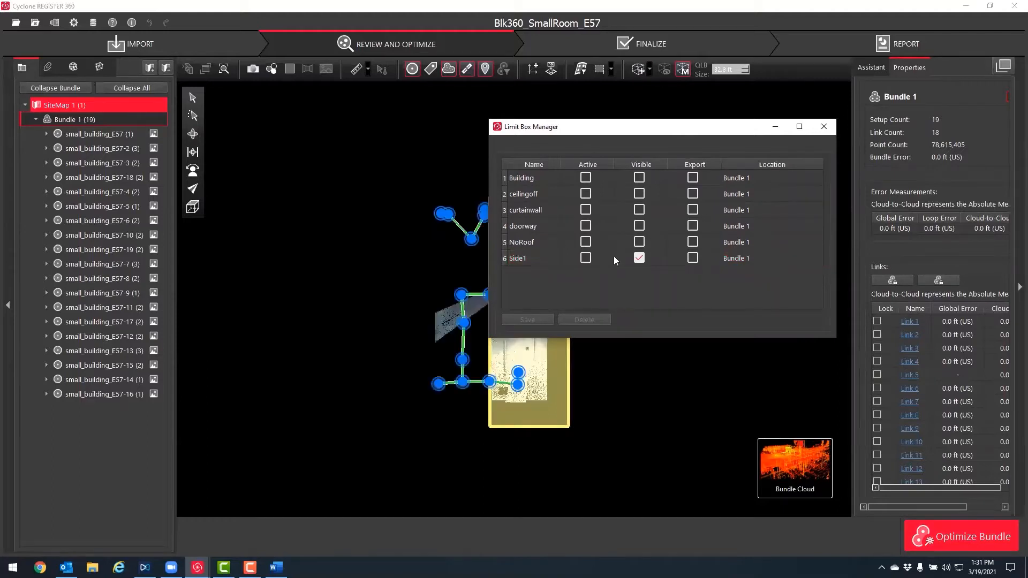
{"action": "left_click", "coordinate": [639, 258]}
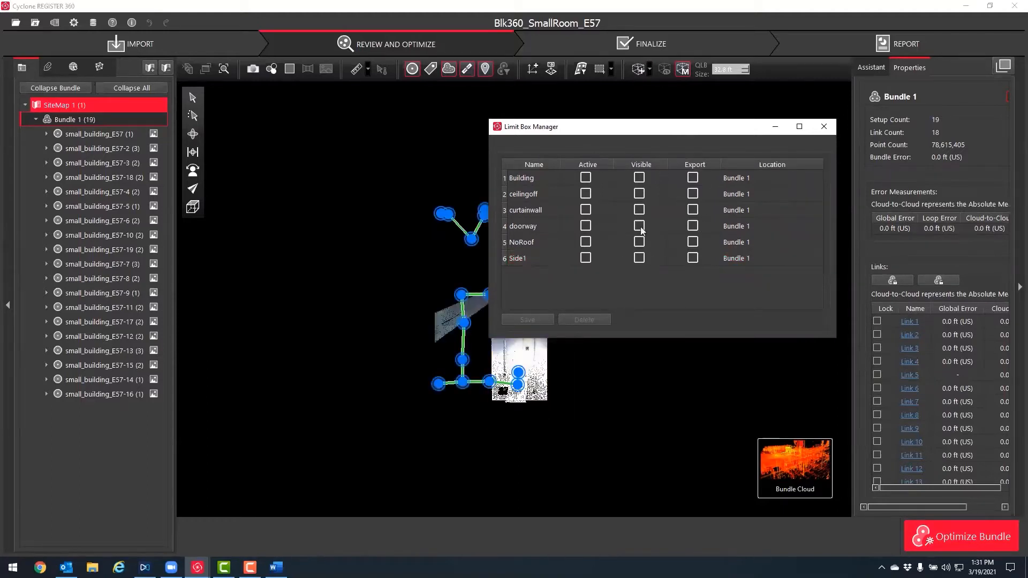
{"action": "left_click", "coordinate": [640, 258]}
{"action": "key", "text": "Escape"}
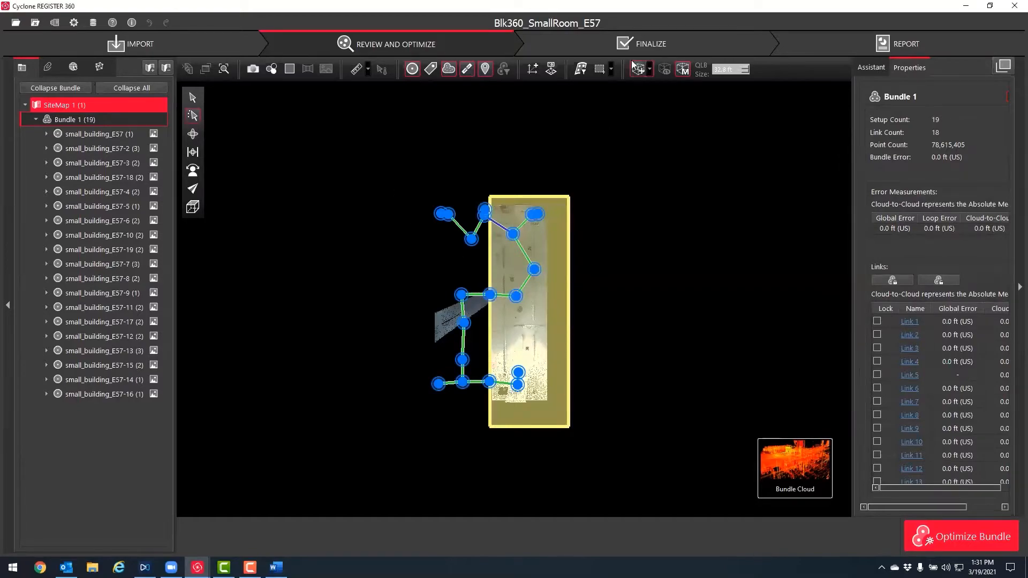
Create a quick limit box on the building half outside Side1 and stretch it along the building's full length.
{"action": "scroll", "coordinate": [391, 323], "scroll_direction": "up", "scroll_amount": 3}
{"action": "left_click_drag", "start_coordinate": [518, 339], "coordinate": [356, 327]}
{"action": "scroll", "coordinate": [377, 310], "scroll_direction": "up", "scroll_amount": 1}
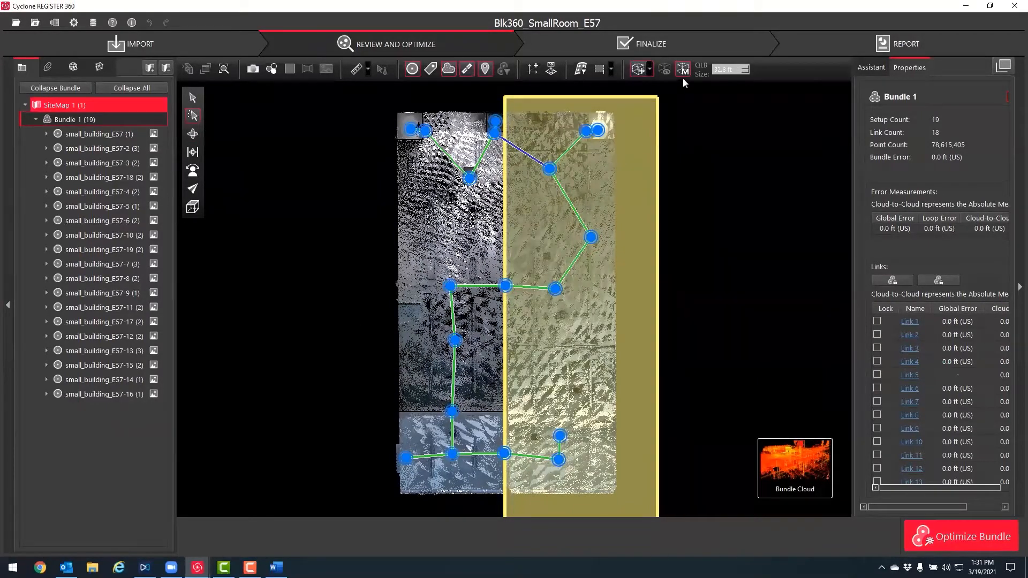
{"action": "left_click", "coordinate": [437, 289]}
{"action": "left_click_drag", "start_coordinate": [429, 288], "coordinate": [548, 249]}
{"action": "left_click_drag", "start_coordinate": [494, 340], "coordinate": [499, 498]}
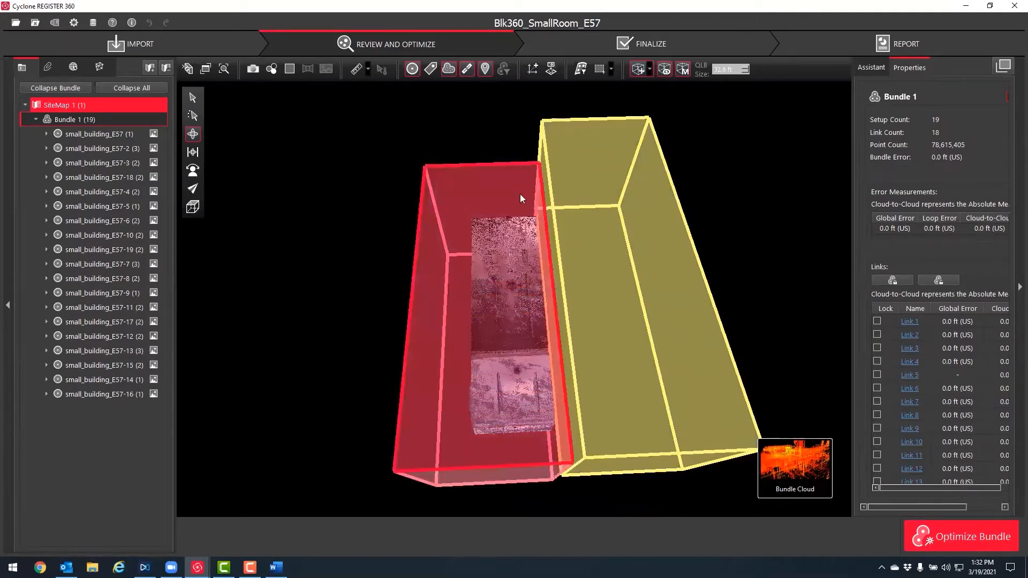
Adjust the new limit box's inner long face so it slightly overlaps the adjoining face of the Side1 box.
{"action": "left_click_drag", "start_coordinate": [513, 187], "coordinate": [637, 289]}
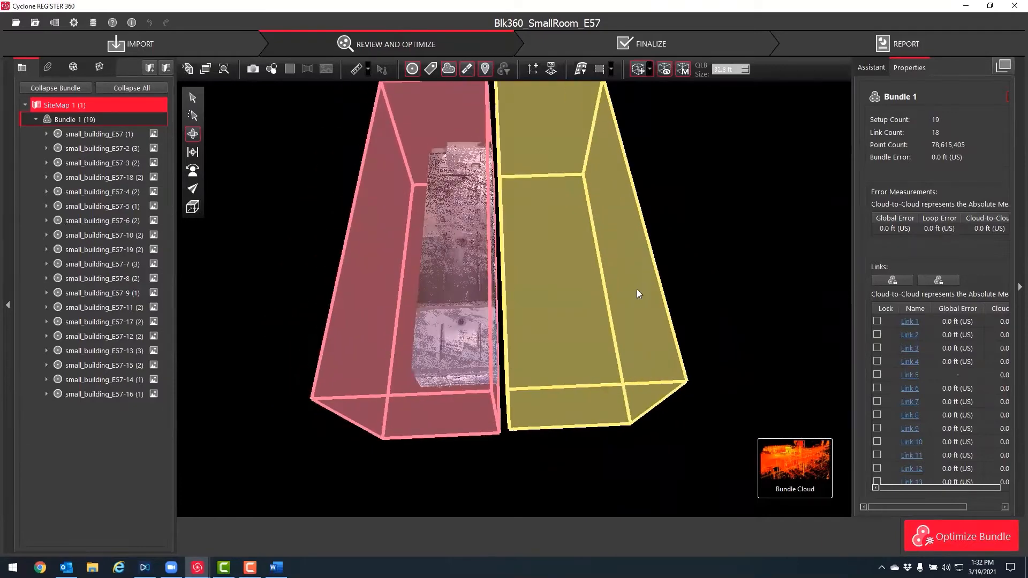
{"action": "right_click_drag", "start_coordinate": [642, 357], "coordinate": [670, 348]}
{"action": "right_click_drag", "start_coordinate": [510, 408], "coordinate": [665, 412]}
{"action": "right_click_drag", "start_coordinate": [636, 371], "coordinate": [581, 395]}
{"action": "left_click_drag", "start_coordinate": [609, 380], "coordinate": [583, 435]}
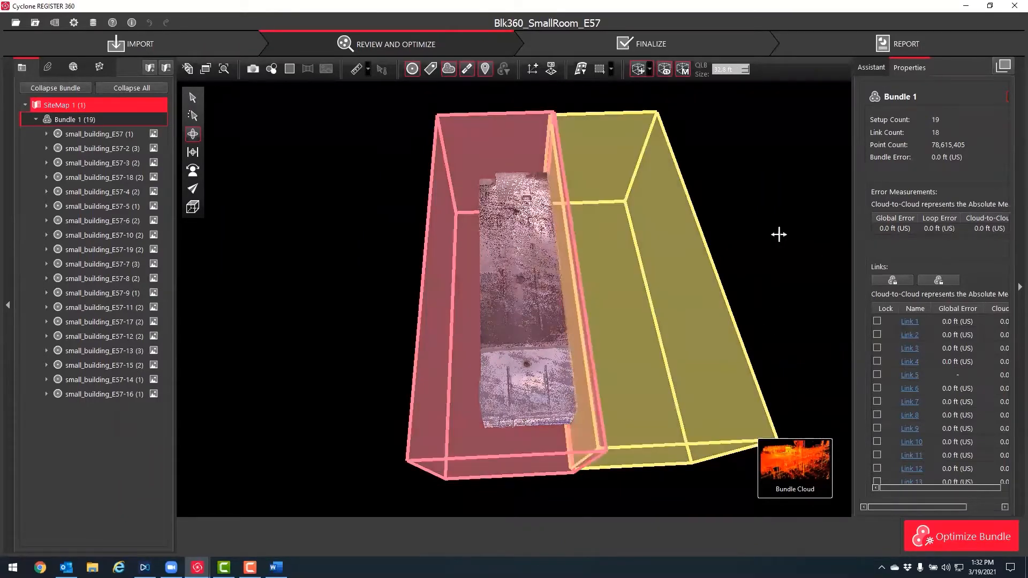
{"action": "right_click_drag", "start_coordinate": [779, 234], "coordinate": [402, 262]}
{"action": "right_click_drag", "start_coordinate": [664, 214], "coordinate": [596, 182]}
Save the current limit box as Side2 in the Limit Box Manager, and hide both the Side1 and Side2 boxes.
{"action": "left_click_drag", "start_coordinate": [1027, 98], "coordinate": [516, 108]}
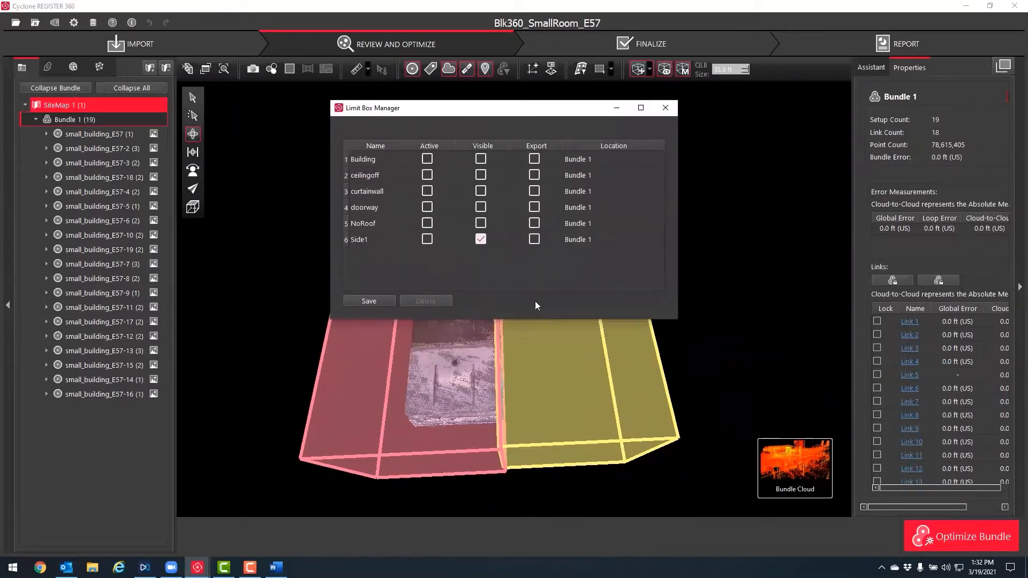
{"action": "left_click", "coordinate": [372, 301]}
{"action": "double_click", "coordinate": [365, 255]}
{"action": "type", "text": "Side2"}
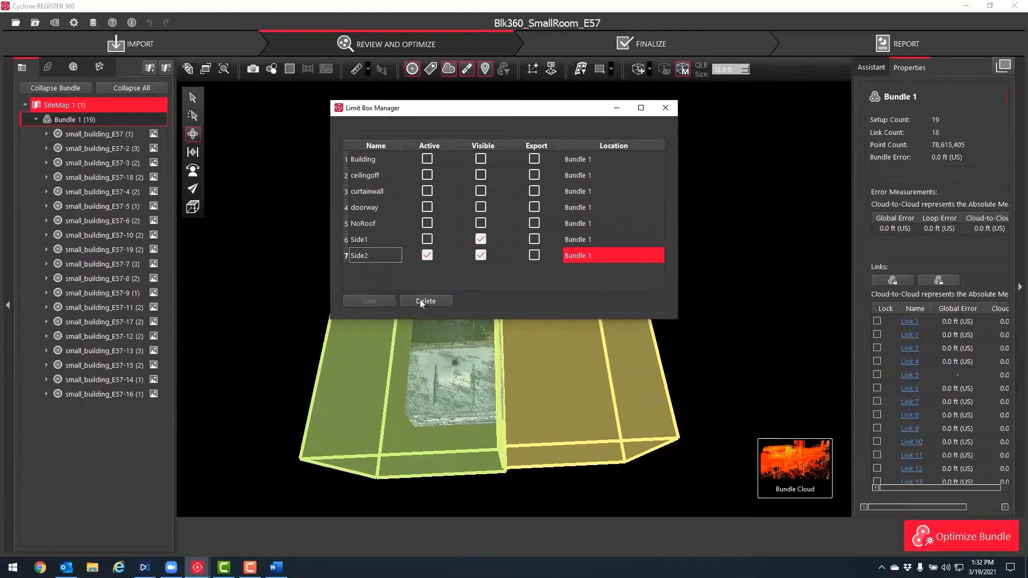
{"action": "left_click", "coordinate": [494, 306]}
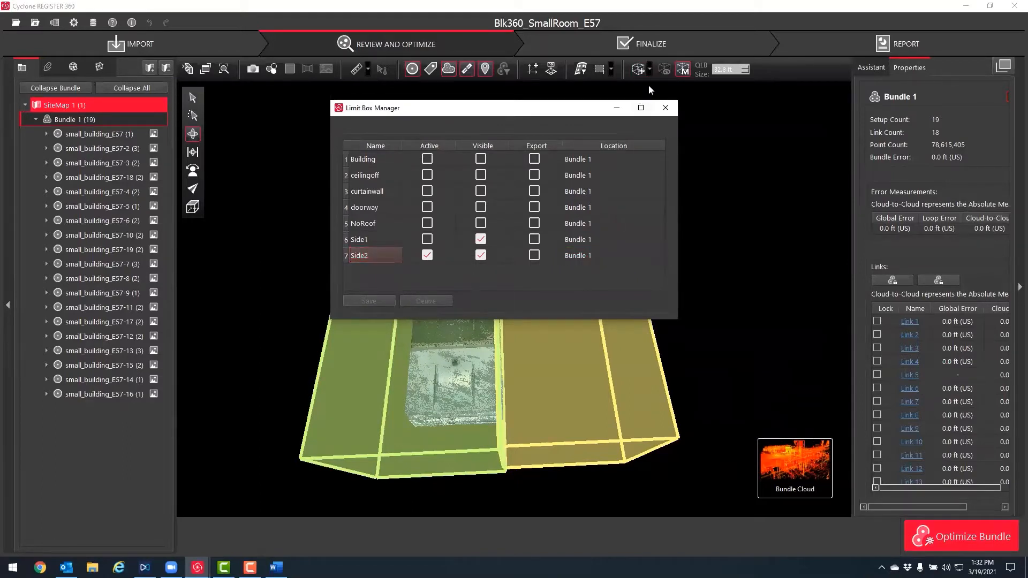
{"action": "left_click_drag", "start_coordinate": [574, 112], "coordinate": [1027, 120]}
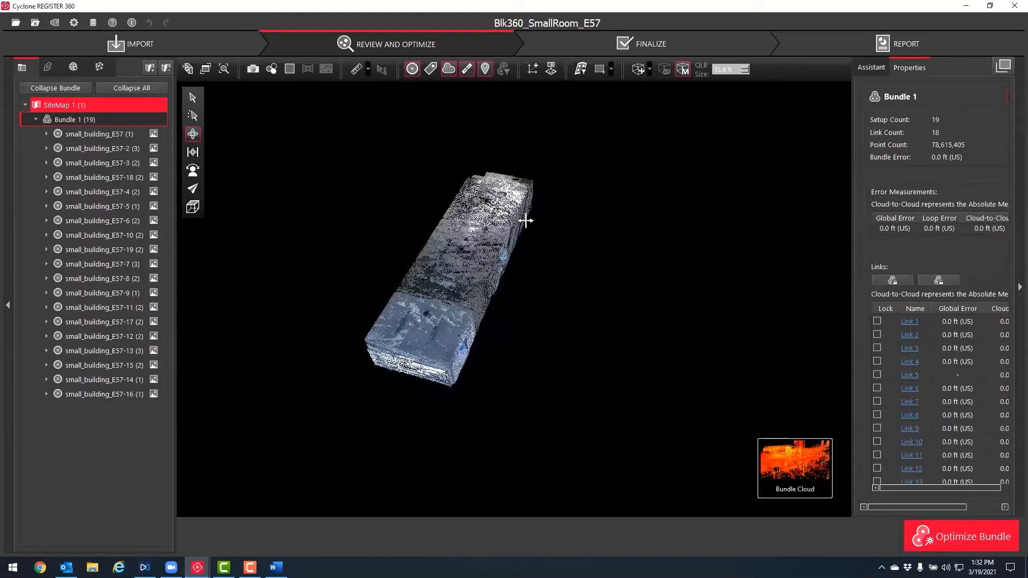
Reduce the quick limit box size and create a quick limit box at the base of the doorway in the end wall.
{"action": "left_click_drag", "start_coordinate": [525, 220], "coordinate": [508, 162]}
{"action": "scroll", "coordinate": [501, 142], "scroll_direction": "up", "scroll_amount": 8}
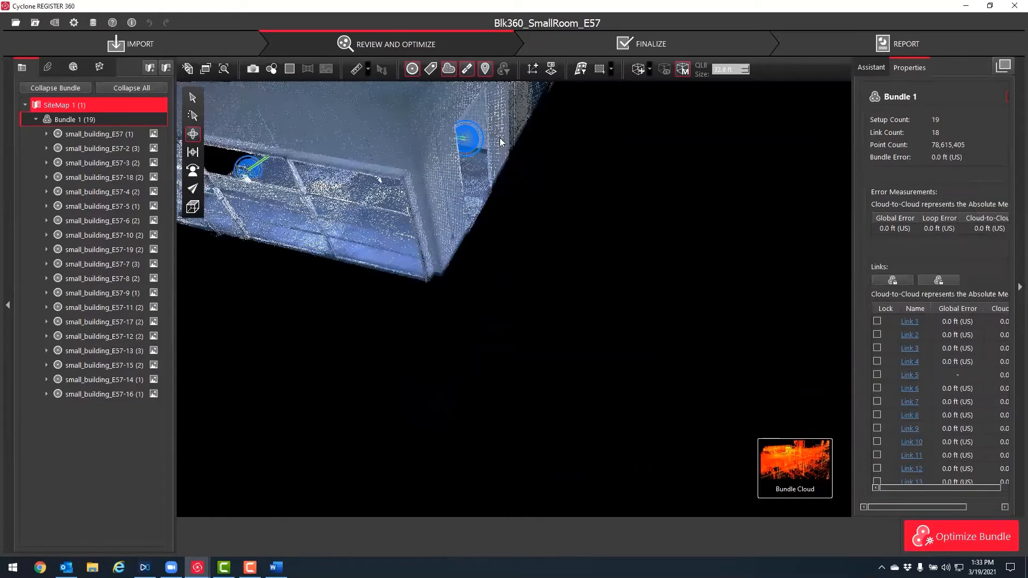
{"action": "scroll", "coordinate": [502, 143], "scroll_direction": "up", "scroll_amount": 4}
{"action": "middle_click_drag", "start_coordinate": [509, 152], "coordinate": [372, 265]}
{"action": "left_click_drag", "start_coordinate": [397, 223], "coordinate": [268, 159]}
{"action": "middle_click_drag", "start_coordinate": [412, 182], "coordinate": [582, 278]}
{"action": "scroll", "coordinate": [639, 218], "scroll_direction": "down", "scroll_amount": 3}
{"action": "left_click_drag", "start_coordinate": [585, 279], "coordinate": [560, 287]}
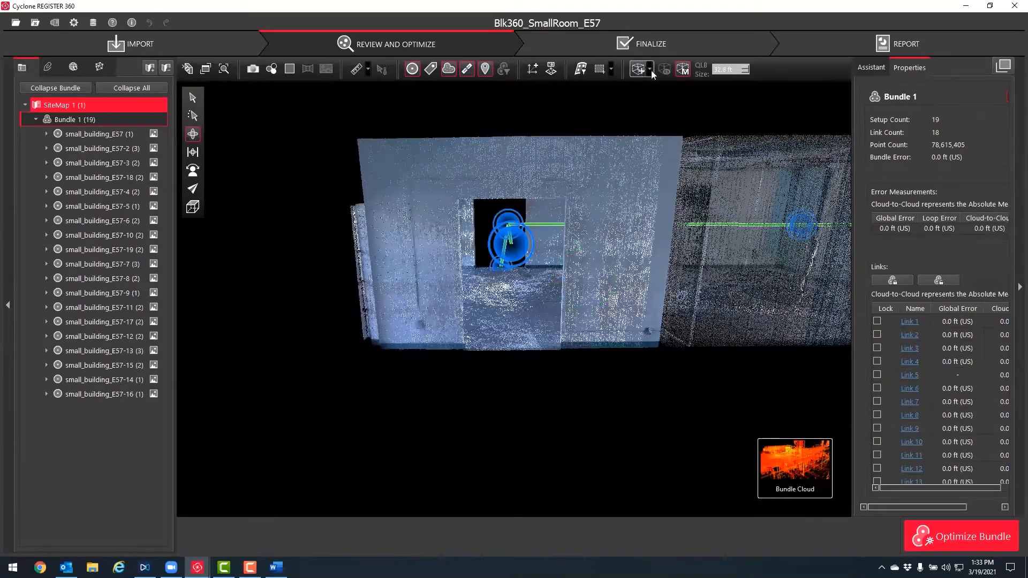
{"action": "left_click", "coordinate": [650, 70]}
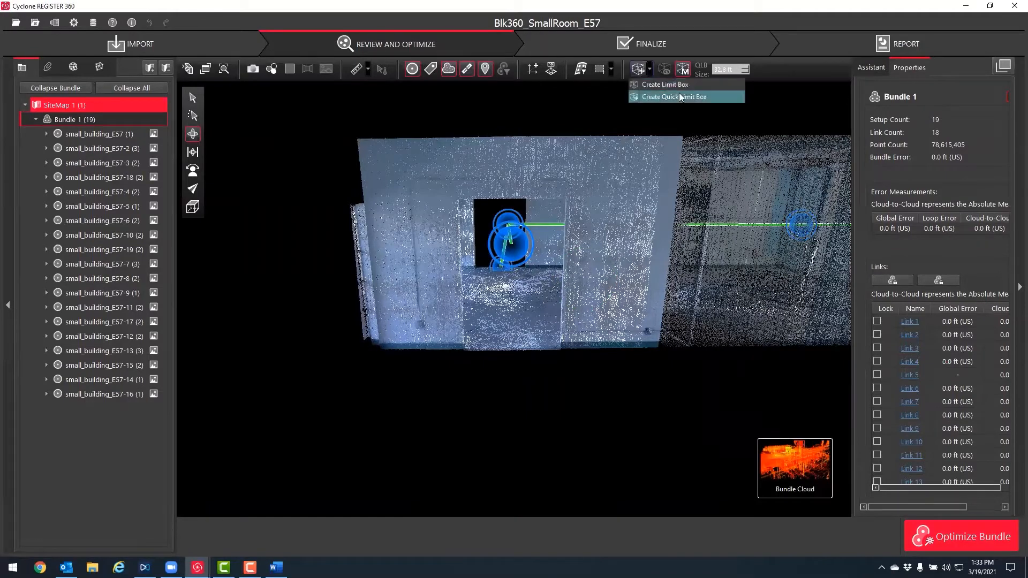
{"action": "left_click", "coordinate": [670, 97]}
{"action": "left_click_drag", "start_coordinate": [735, 68], "coordinate": [712, 68]}
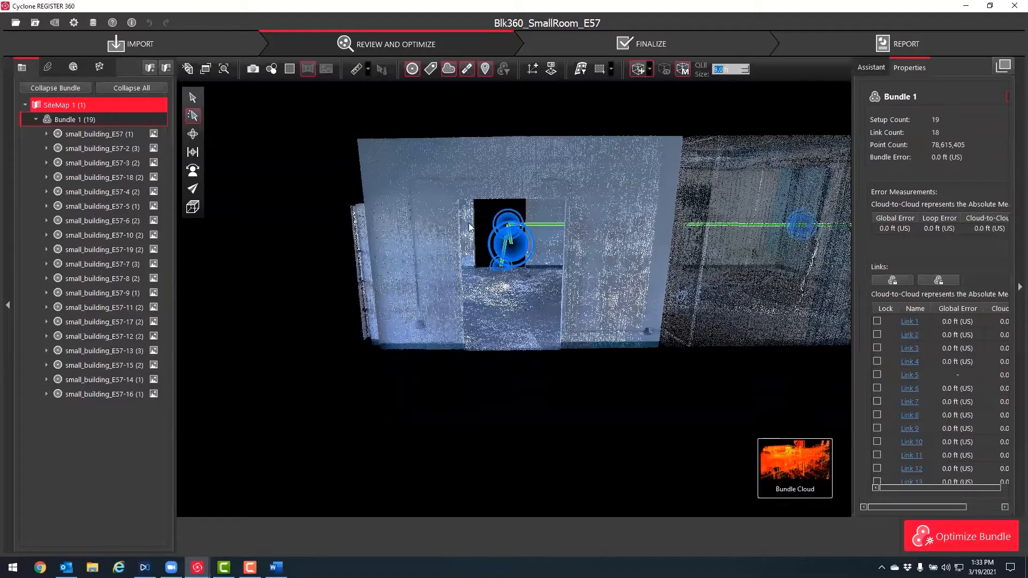
{"action": "left_click", "coordinate": [452, 336]}
Raise the limit box's top face above the doorway and move its side face in closer to the door opening.
{"action": "scroll", "coordinate": [574, 336], "scroll_direction": "down", "scroll_amount": 3}
{"action": "left_click_drag", "start_coordinate": [576, 339], "coordinate": [572, 349]}
{"action": "scroll", "coordinate": [552, 332], "scroll_direction": "up", "scroll_amount": 5}
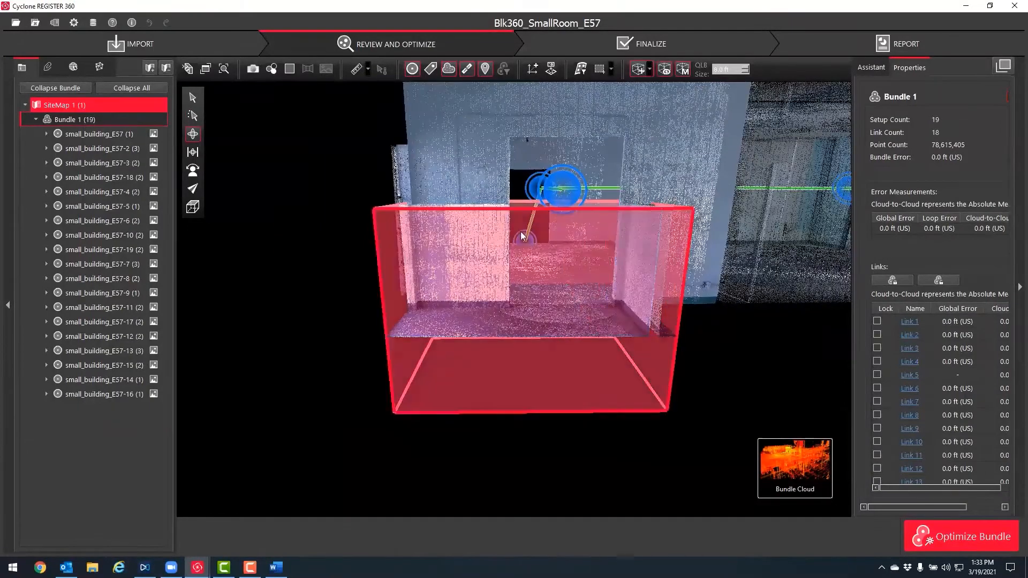
{"action": "left_click_drag", "start_coordinate": [510, 205], "coordinate": [547, 113]}
{"action": "left_click_drag", "start_coordinate": [380, 220], "coordinate": [458, 224]}
{"action": "right_click_drag", "start_coordinate": [608, 323], "coordinate": [541, 312]}
{"action": "left_click_drag", "start_coordinate": [717, 374], "coordinate": [816, 400]}
{"action": "left_click_drag", "start_coordinate": [497, 331], "coordinate": [507, 308]}
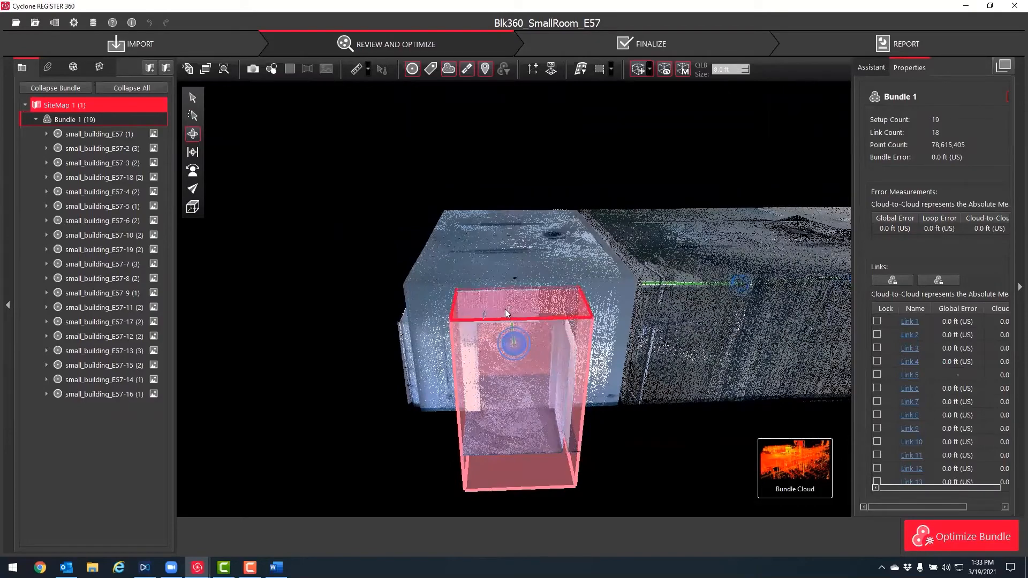
Raise the doorway limit box's bottom face to just below floor level and check its fit from the side.
{"action": "right_click_drag", "start_coordinate": [635, 380], "coordinate": [620, 372]}
{"action": "left_click_drag", "start_coordinate": [620, 372], "coordinate": [608, 279]}
{"action": "left_click_drag", "start_coordinate": [519, 348], "coordinate": [531, 320]}
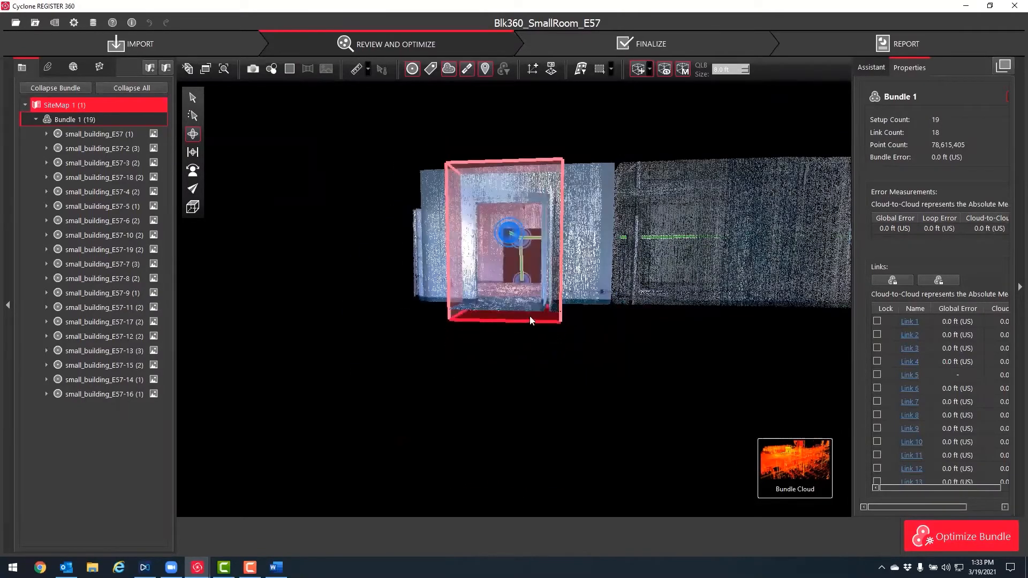
{"action": "right_click_drag", "start_coordinate": [646, 355], "coordinate": [540, 357]}
{"action": "left_click_drag", "start_coordinate": [584, 354], "coordinate": [599, 346]}
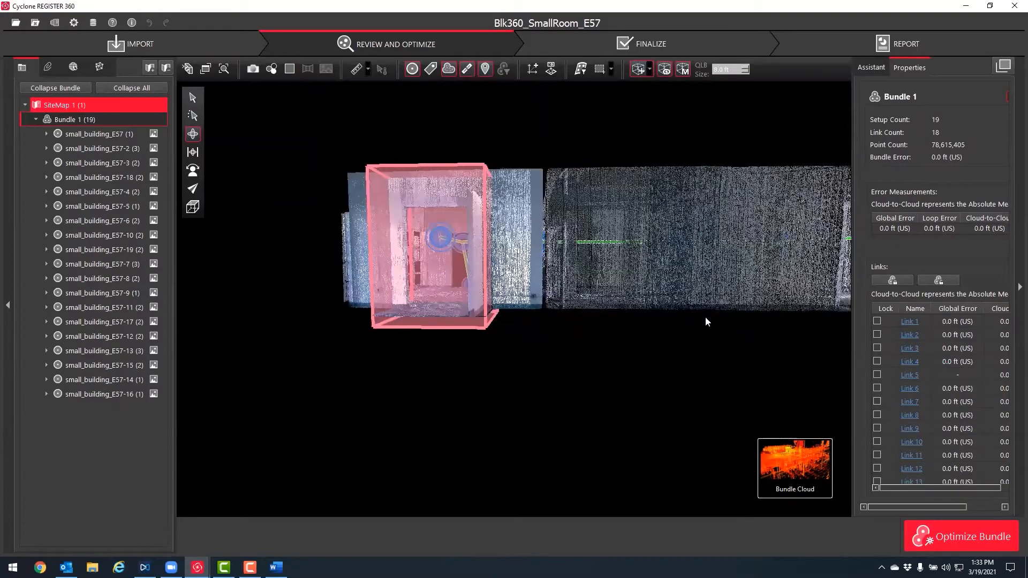
Save the current limit box as Doorway1 in the Limit Box Manager and deactivate it.
{"action": "left_click_drag", "start_coordinate": [1027, 185], "coordinate": [605, 129]}
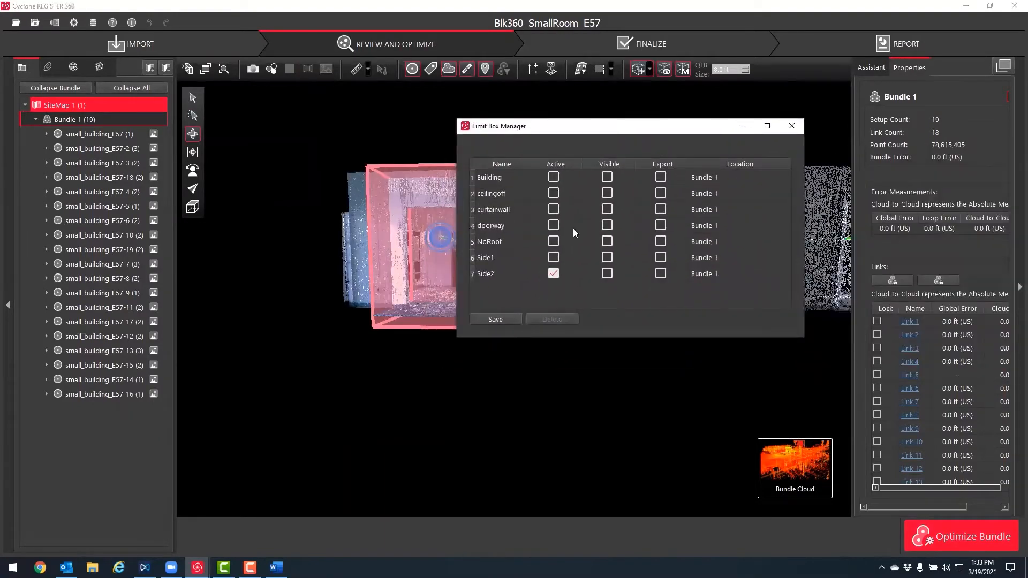
{"action": "left_click", "coordinate": [496, 319]}
{"action": "double_click", "coordinate": [507, 290]}
{"action": "type", "text": "Doorway1"}
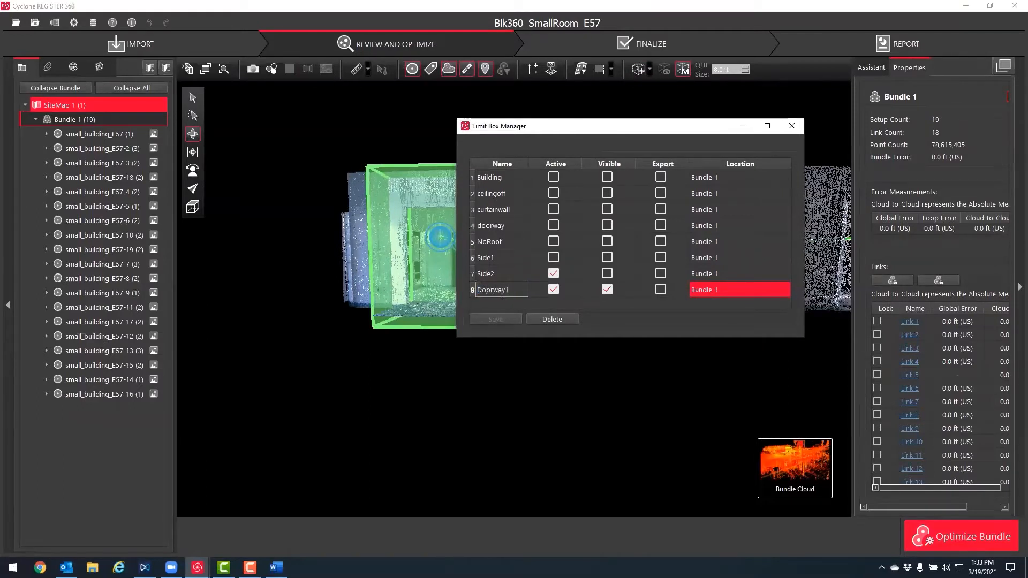
{"action": "key", "text": "Return"}
{"action": "left_click", "coordinate": [553, 290]}
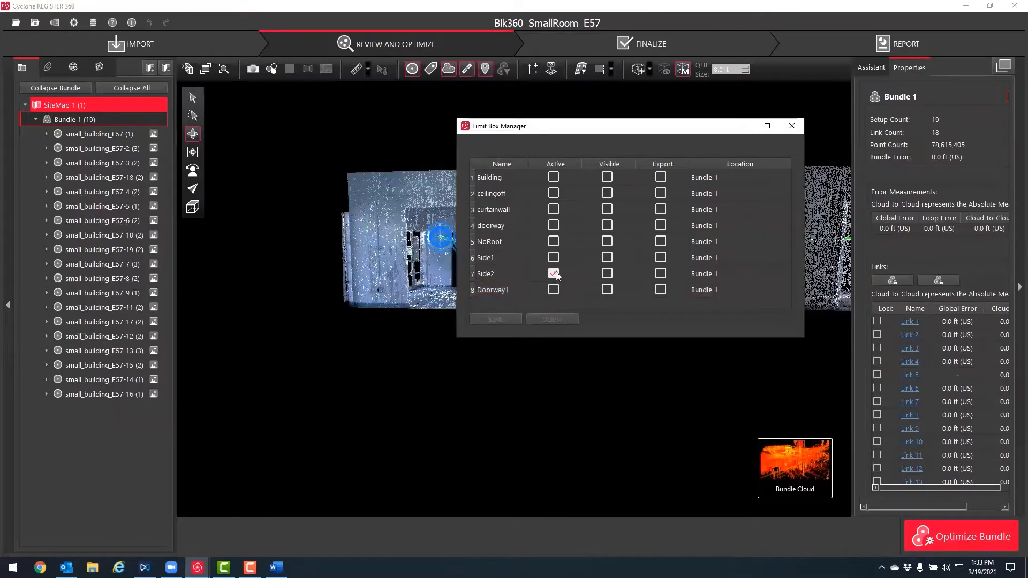
Create a quick limit box at the upper corner of the interior doorway inside the building.
{"action": "left_click_drag", "start_coordinate": [624, 126], "coordinate": [1027, 149]}
{"action": "right_click_drag", "start_coordinate": [526, 319], "coordinate": [517, 307]}
{"action": "left_click_drag", "start_coordinate": [517, 307], "coordinate": [498, 277]}
{"action": "scroll", "coordinate": [448, 277], "scroll_direction": "up", "scroll_amount": 3}
{"action": "right_click_drag", "start_coordinate": [449, 277], "coordinate": [505, 326]}
{"action": "left_click_drag", "start_coordinate": [513, 284], "coordinate": [447, 327]}
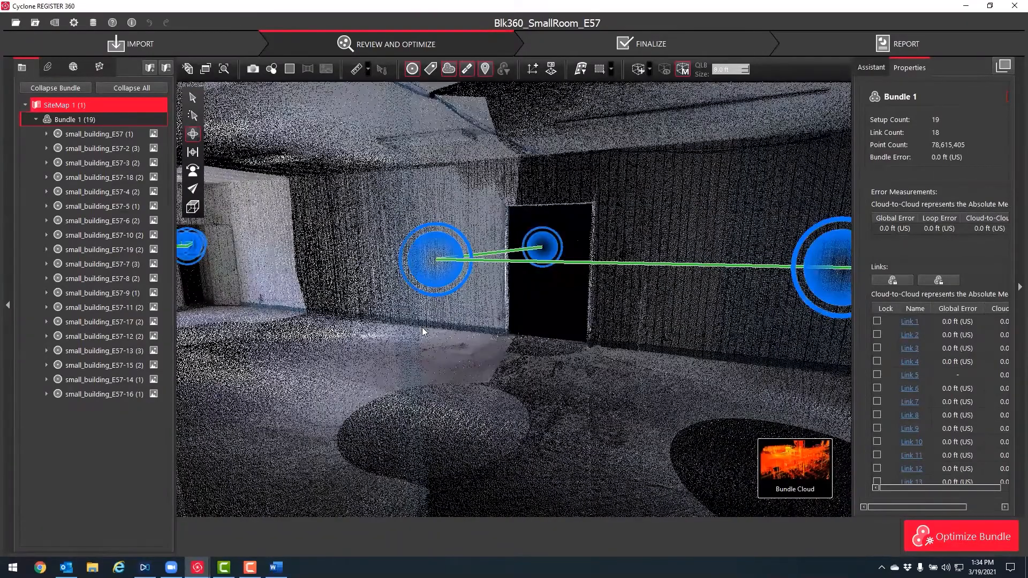
{"action": "scroll", "coordinate": [422, 329], "scroll_direction": "up", "scroll_amount": 5}
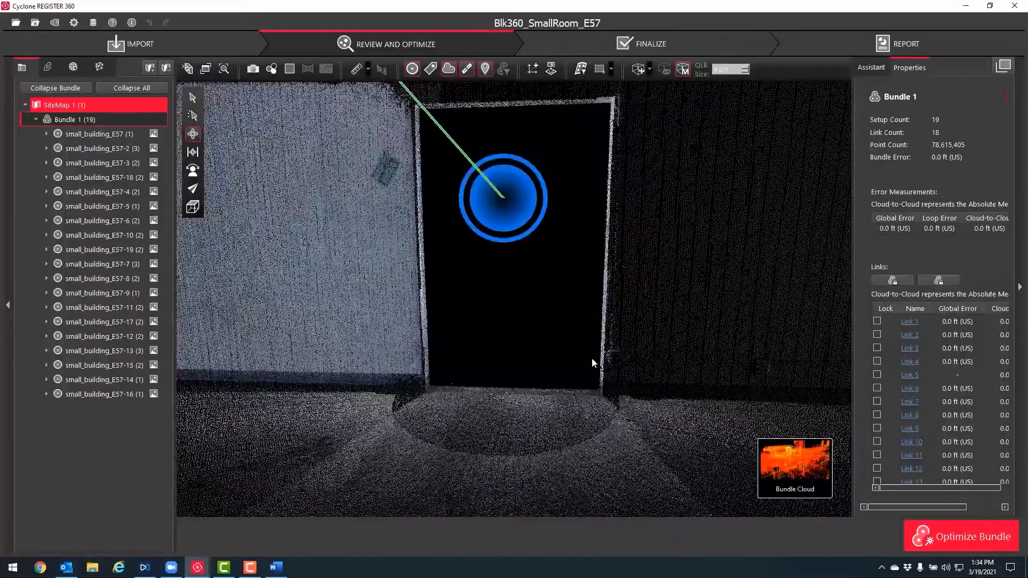
{"action": "left_click_drag", "start_coordinate": [592, 362], "coordinate": [541, 311]}
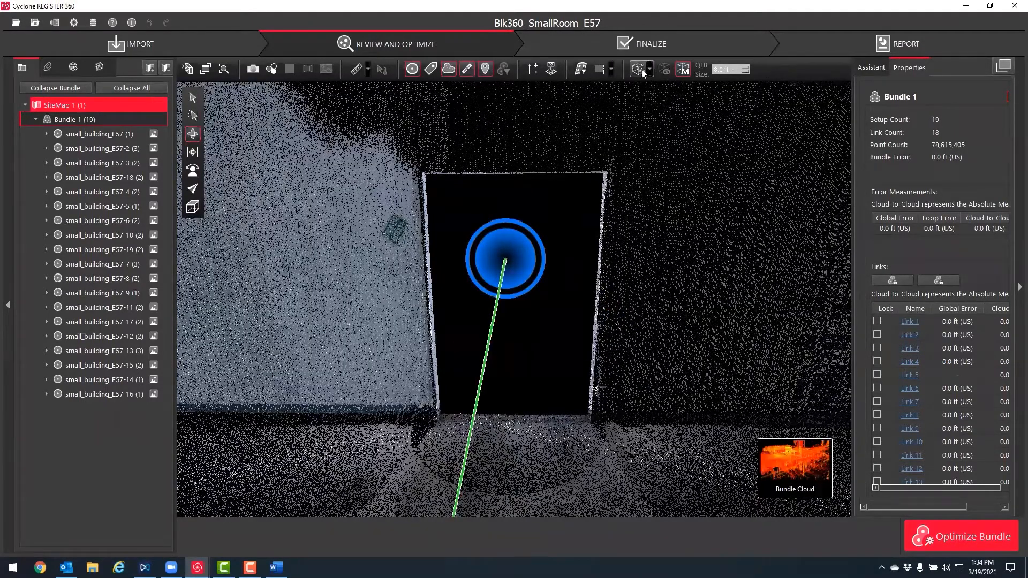
{"action": "left_click", "coordinate": [420, 174]}
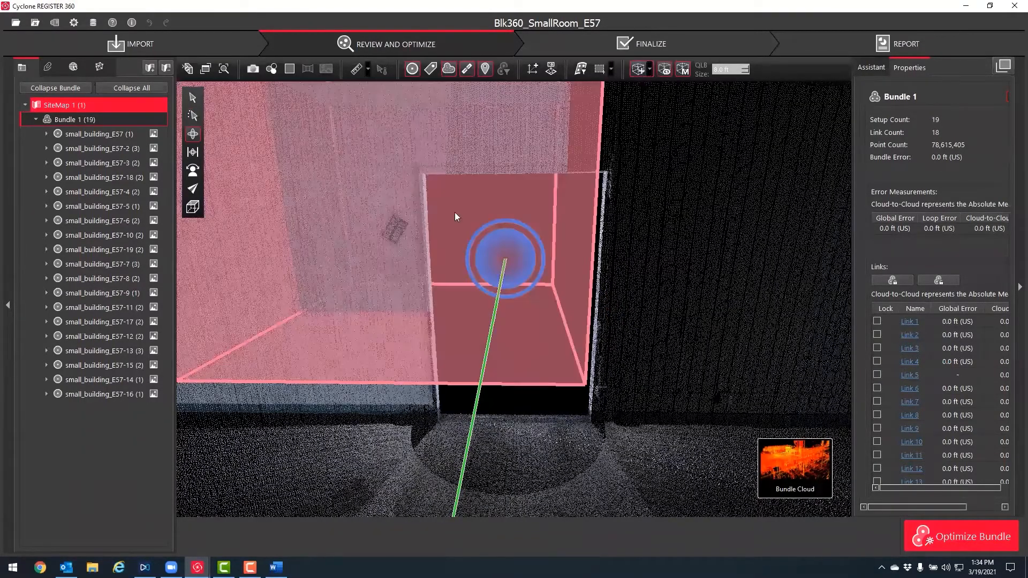
Resize the limit box so it extends below the floor and encloses the interior doorway with wall on both sides.
{"action": "scroll", "coordinate": [538, 352], "scroll_direction": "down", "scroll_amount": 3}
{"action": "right_click_drag", "start_coordinate": [609, 323], "coordinate": [568, 256]}
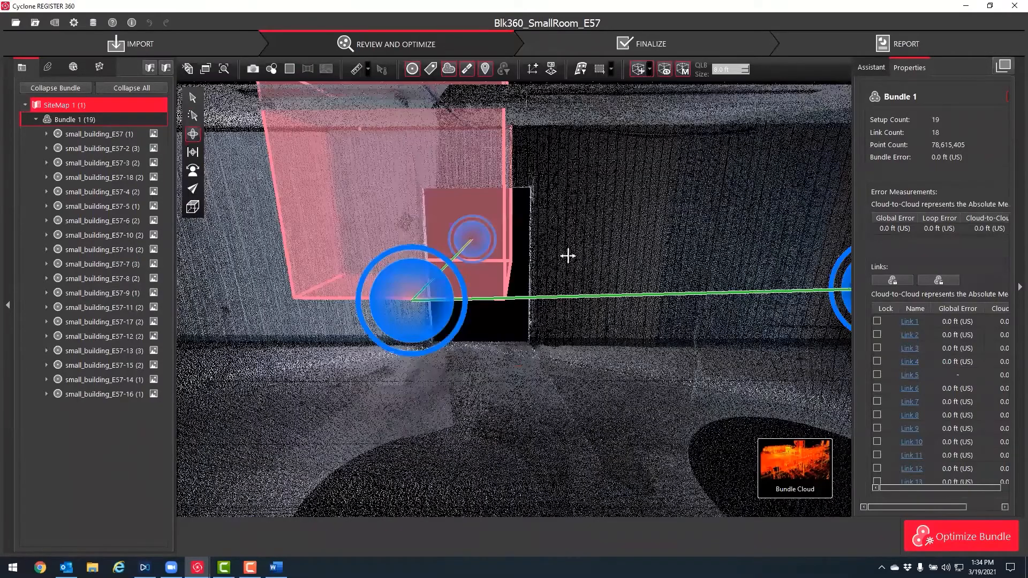
{"action": "scroll", "coordinate": [466, 299], "scroll_direction": "up", "scroll_amount": 3}
{"action": "left_click_drag", "start_coordinate": [428, 423], "coordinate": [420, 449]}
{"action": "left_click_drag", "start_coordinate": [548, 291], "coordinate": [691, 278]}
{"action": "left_click_drag", "start_coordinate": [479, 279], "coordinate": [368, 295]}
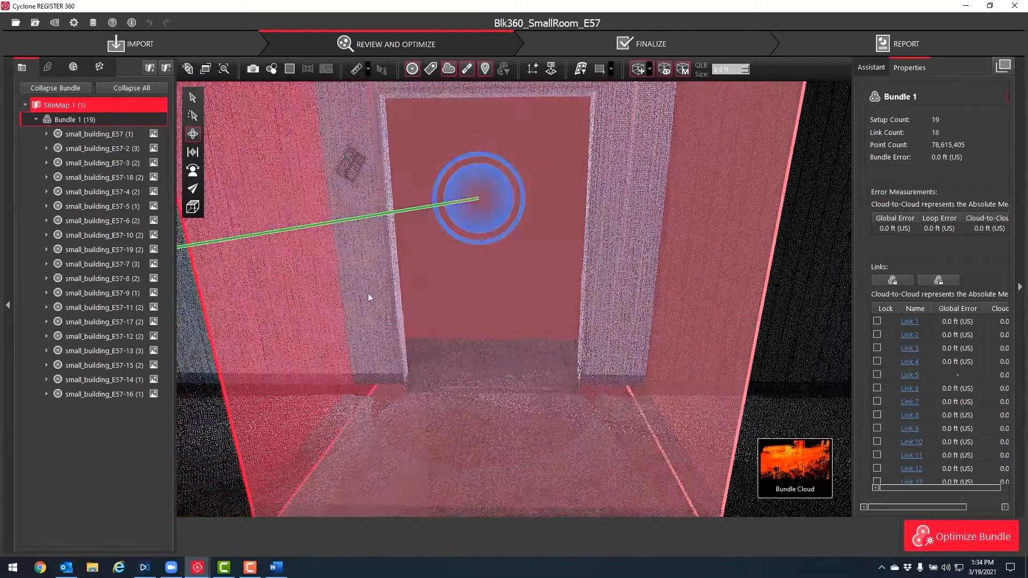
{"action": "scroll", "coordinate": [509, 222], "scroll_direction": "down", "scroll_amount": 1}
{"action": "scroll", "coordinate": [509, 222], "scroll_direction": "down", "scroll_amount": 2}
{"action": "mouse_move", "coordinate": [509, 222]}
{"action": "left_mouse_down"}
{"action": "mouse_move", "coordinate": [541, 259]}
{"action": "mouse_move", "coordinate": [552, 114]}
{"action": "mouse_move", "coordinate": [526, 279]}
{"action": "mouse_move", "coordinate": [543, 254]}
{"action": "left_mouse_up"}
{"action": "mouse_move", "coordinate": [669, 273]}
{"action": "left_mouse_down"}
{"action": "mouse_move", "coordinate": [667, 198]}
{"action": "mouse_move", "coordinate": [684, 160]}
{"action": "mouse_move", "coordinate": [709, 195]}
{"action": "mouse_move", "coordinate": [716, 252]}
{"action": "mouse_move", "coordinate": [673, 187]}
{"action": "left_mouse_up"}
Save the current limit box as Doorway2 and close the Limit Box Manager.
{"action": "left_click", "coordinate": [682, 68]}
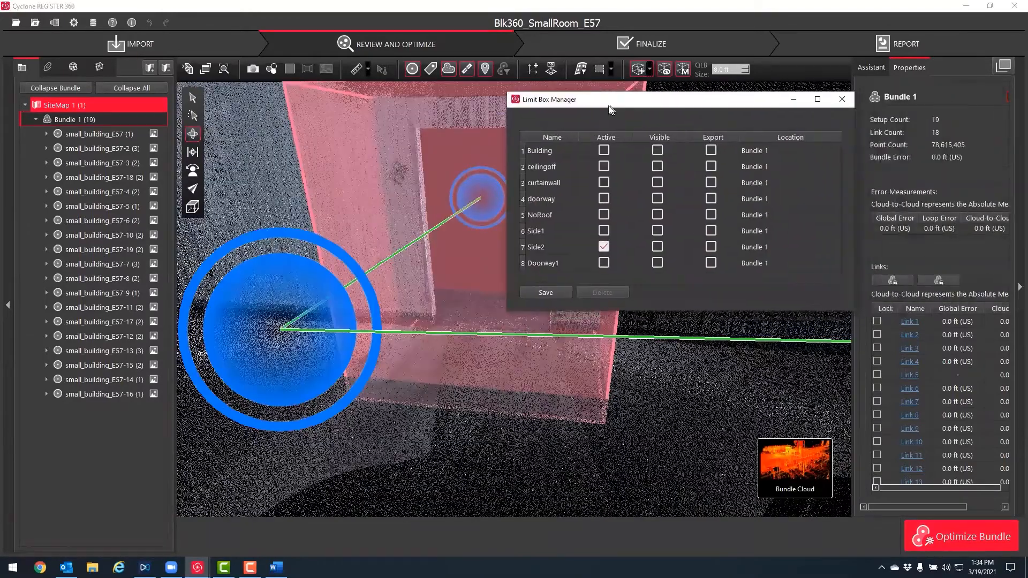
{"action": "left_click", "coordinate": [538, 290]}
{"action": "left_click", "coordinate": [551, 278]}
{"action": "type", "text": "Doorway"}
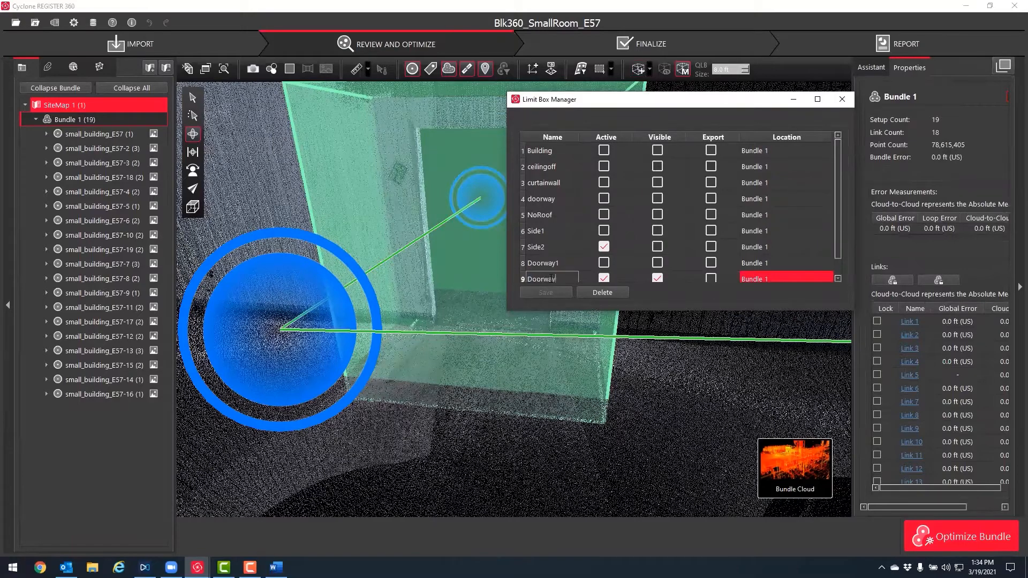
{"action": "key", "text": "Return"}
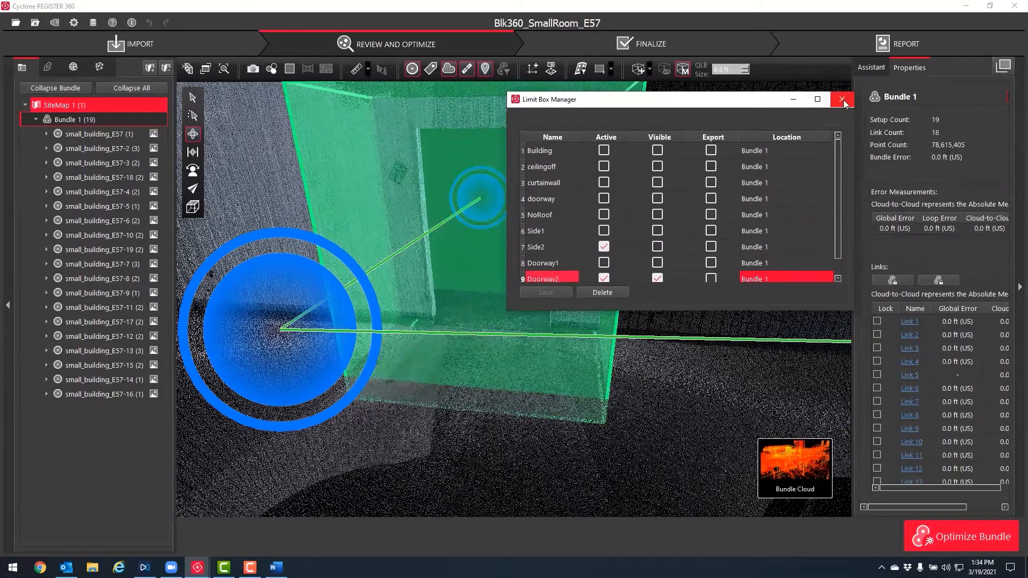
{"action": "left_click", "coordinate": [842, 100]}
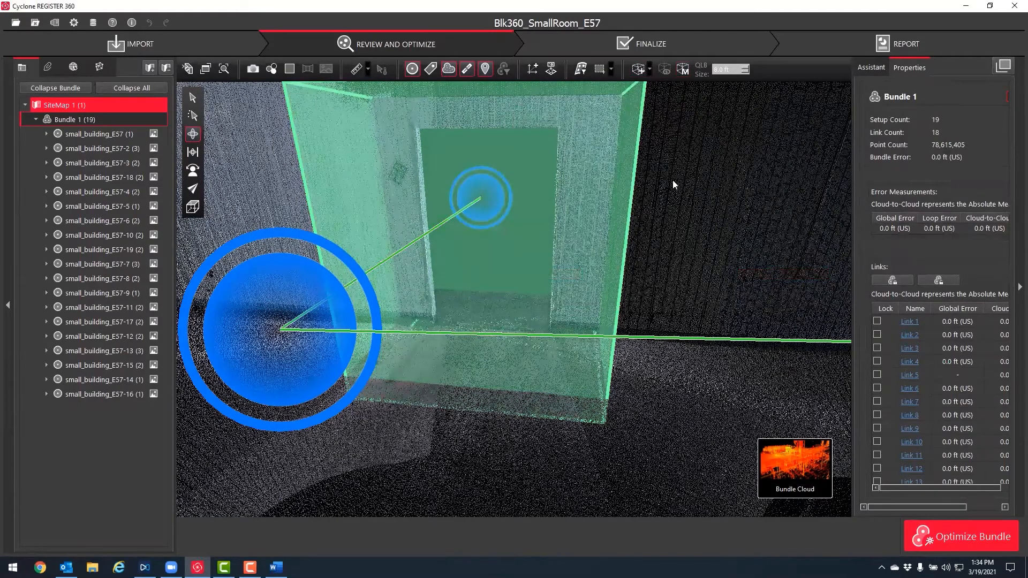
Hide and deactivate the Doorway2 limit box, and deactivate Side2 to restore the full point cloud.
{"action": "scroll", "coordinate": [673, 180], "scroll_direction": "down", "scroll_amount": 4}
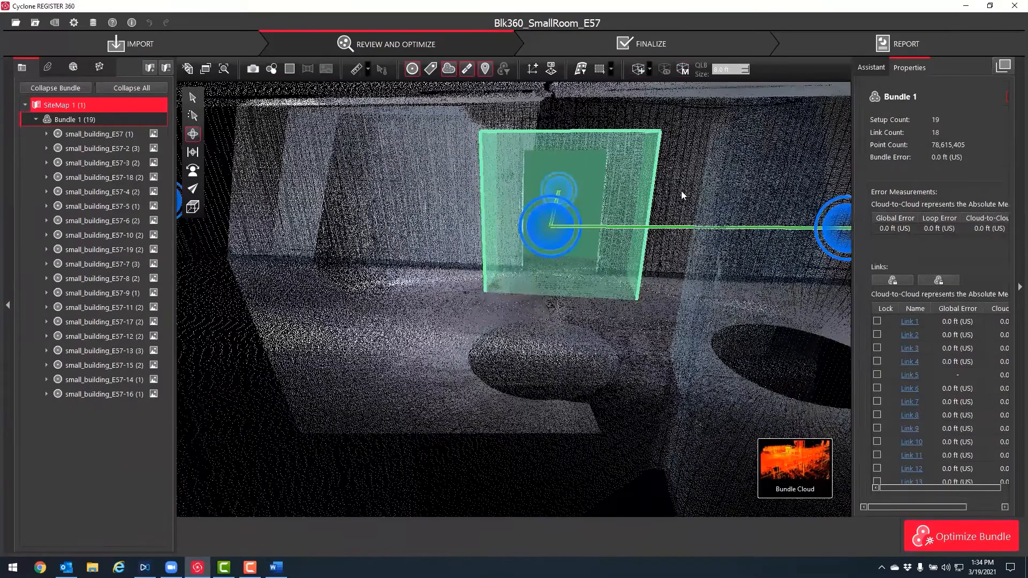
{"action": "left_click_drag", "start_coordinate": [681, 191], "coordinate": [663, 328]}
{"action": "left_click", "coordinate": [683, 69]}
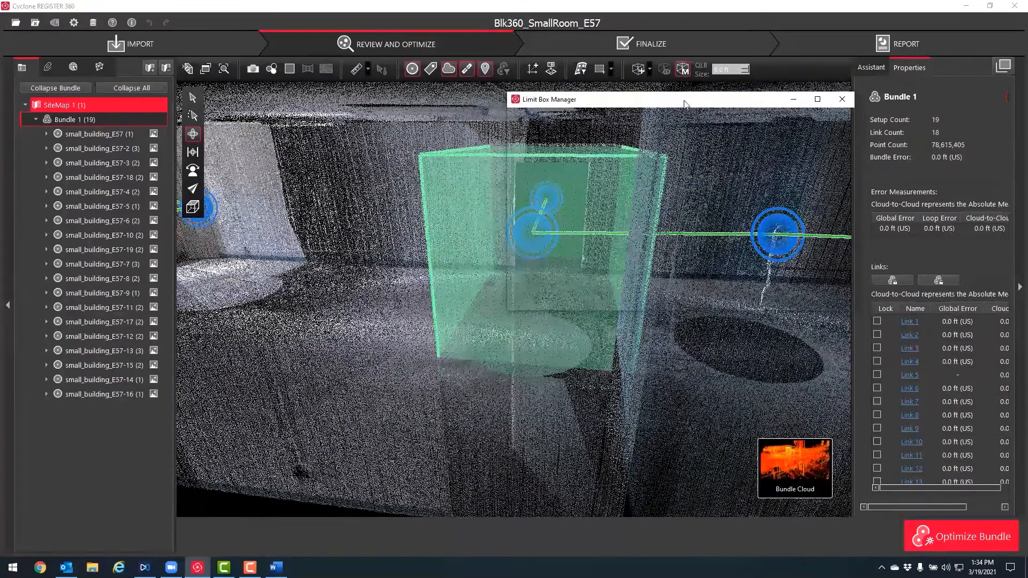
{"action": "left_click", "coordinate": [658, 274]}
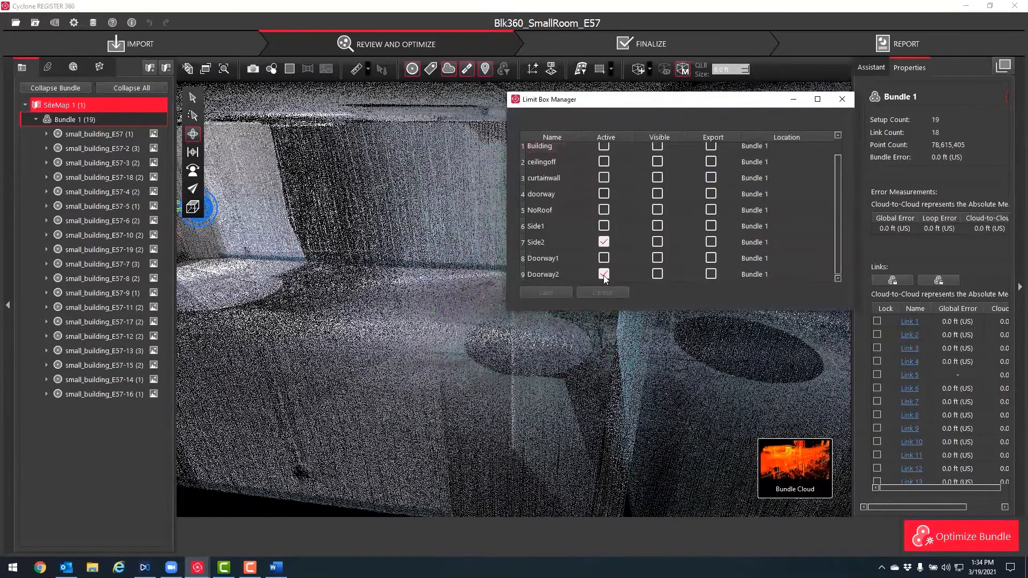
{"action": "left_click", "coordinate": [604, 275]}
{"action": "left_click", "coordinate": [604, 242]}
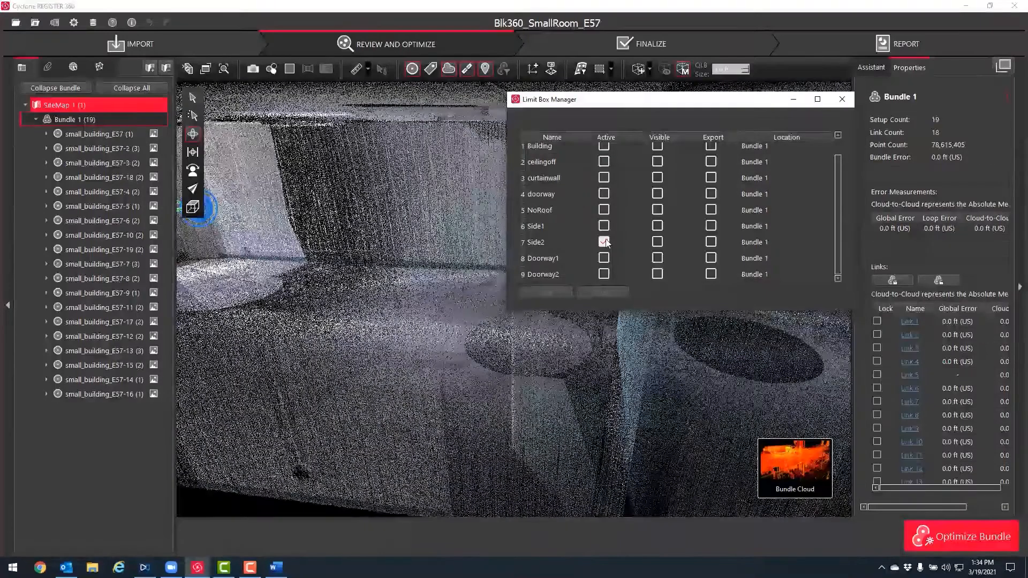
{"action": "left_click", "coordinate": [844, 98]}
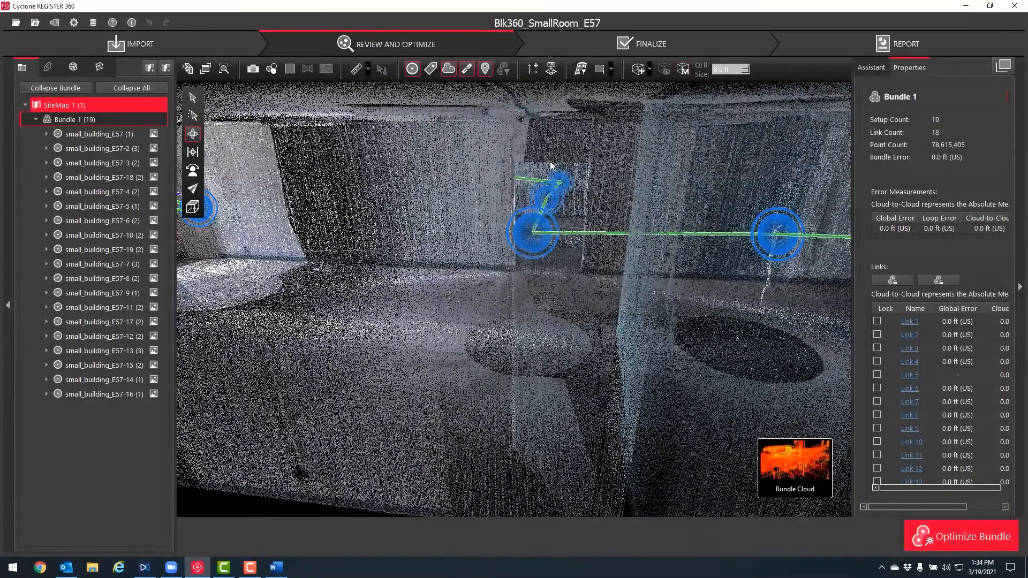
View the whole building point cloud from the top.
{"action": "left_click_drag", "start_coordinate": [552, 166], "coordinate": [536, 292]}
{"action": "left_click", "coordinate": [192, 207]}
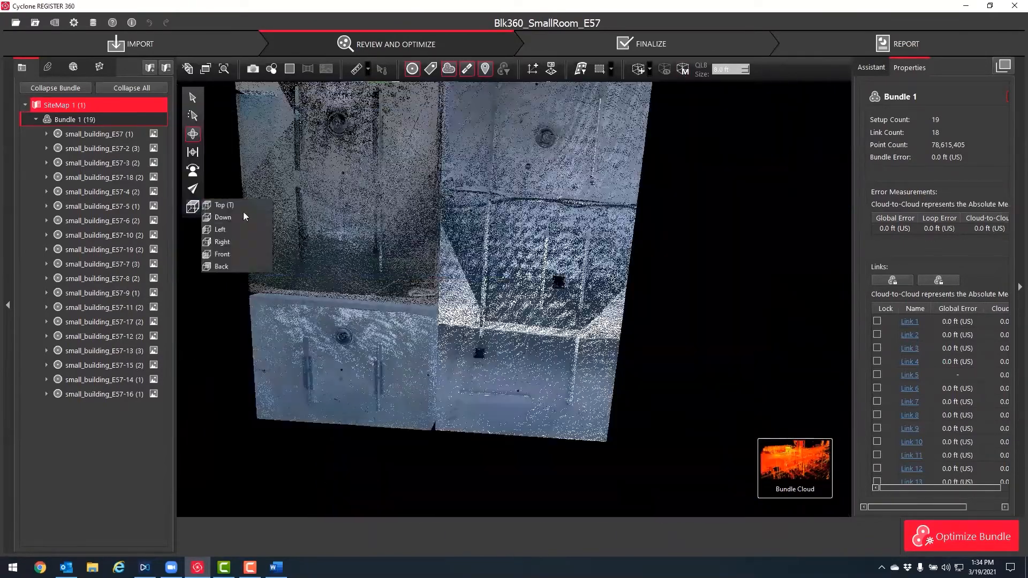
{"action": "left_click", "coordinate": [253, 205]}
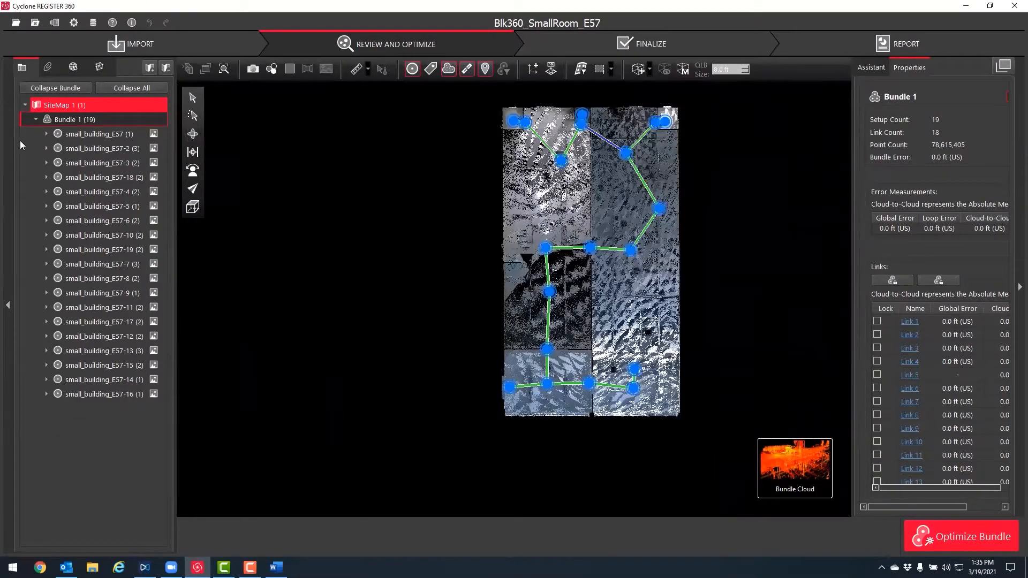
In the SiteMap 1 properties, deactivate the UserCreated UCS and activate the Pre-Registered one.
{"action": "left_click", "coordinate": [59, 104]}
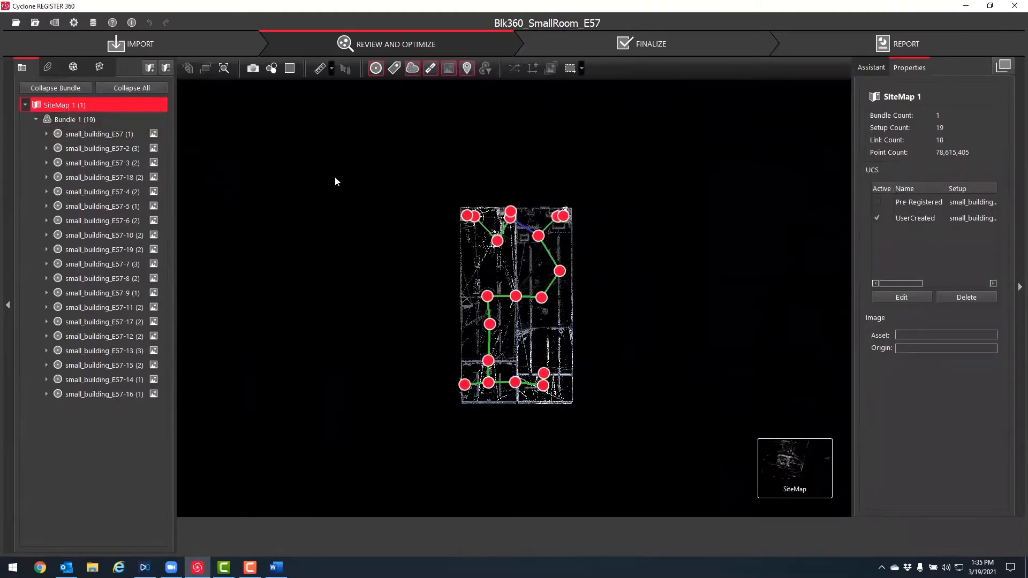
{"action": "left_click", "coordinate": [937, 205]}
{"action": "left_click", "coordinate": [917, 219]}
{"action": "left_click", "coordinate": [933, 220]}
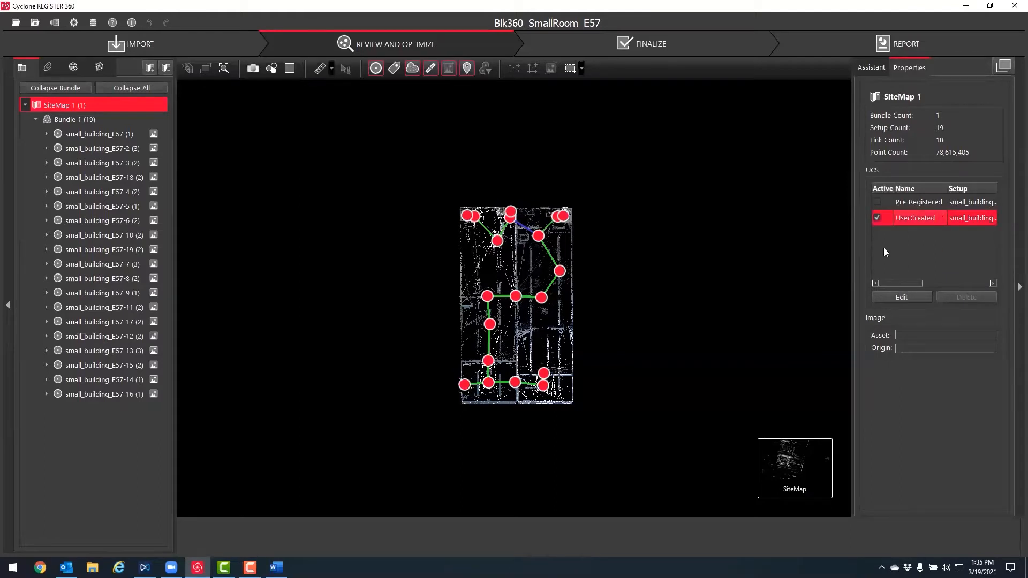
{"action": "left_click", "coordinate": [876, 218]}
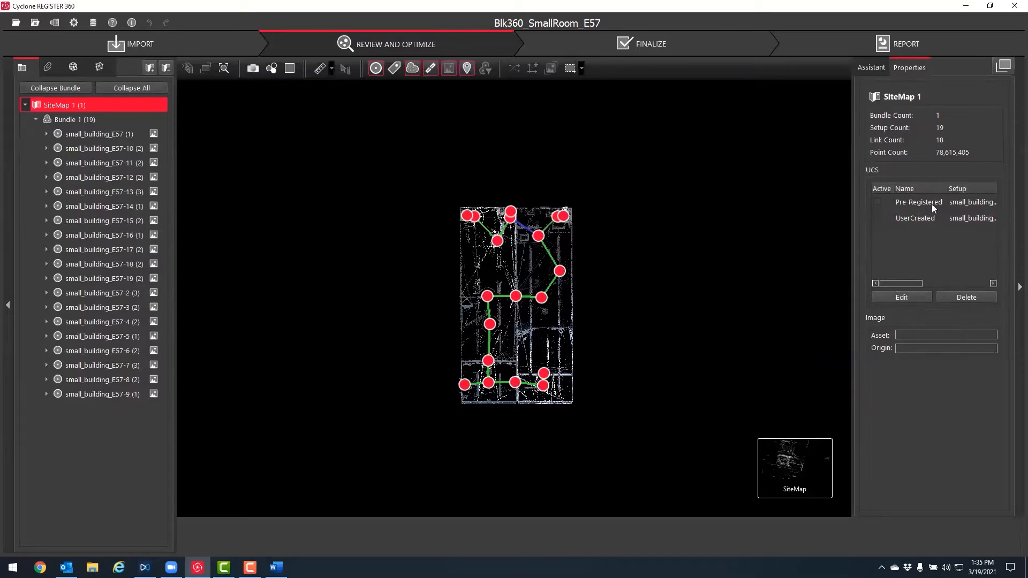
{"action": "left_click", "coordinate": [878, 201]}
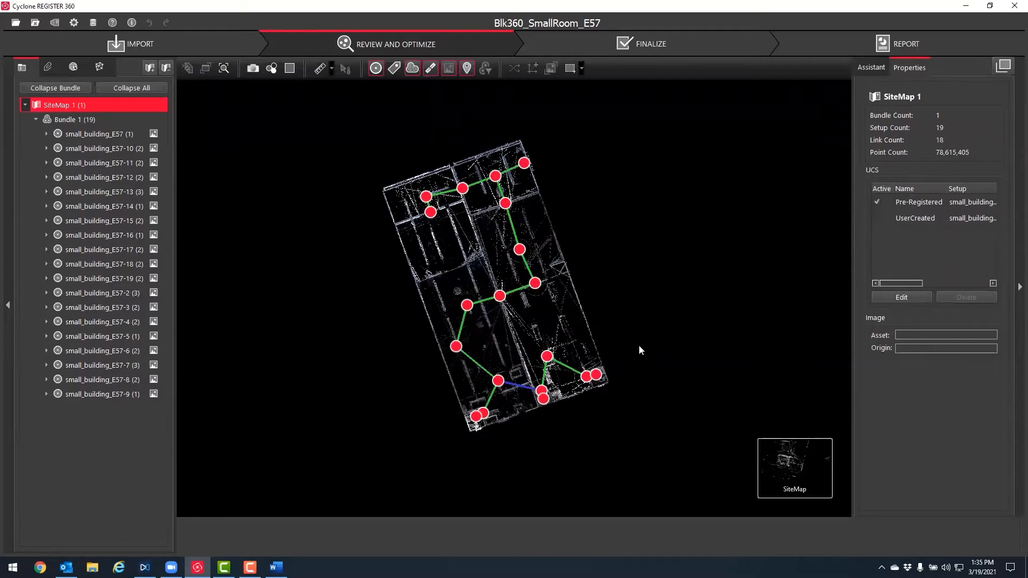
Examine the site map's wall orientation and setup positions across the building for a suitable UCS origin.
{"action": "scroll", "coordinate": [640, 346], "scroll_direction": "up", "scroll_amount": 2}
{"action": "left_click_drag", "start_coordinate": [641, 346], "coordinate": [534, 453]}
{"action": "scroll", "coordinate": [598, 361], "scroll_direction": "up", "scroll_amount": 4}
{"action": "scroll", "coordinate": [541, 322], "scroll_direction": "up", "scroll_amount": 4}
{"action": "scroll", "coordinate": [534, 453], "scroll_direction": "down", "scroll_amount": 5}
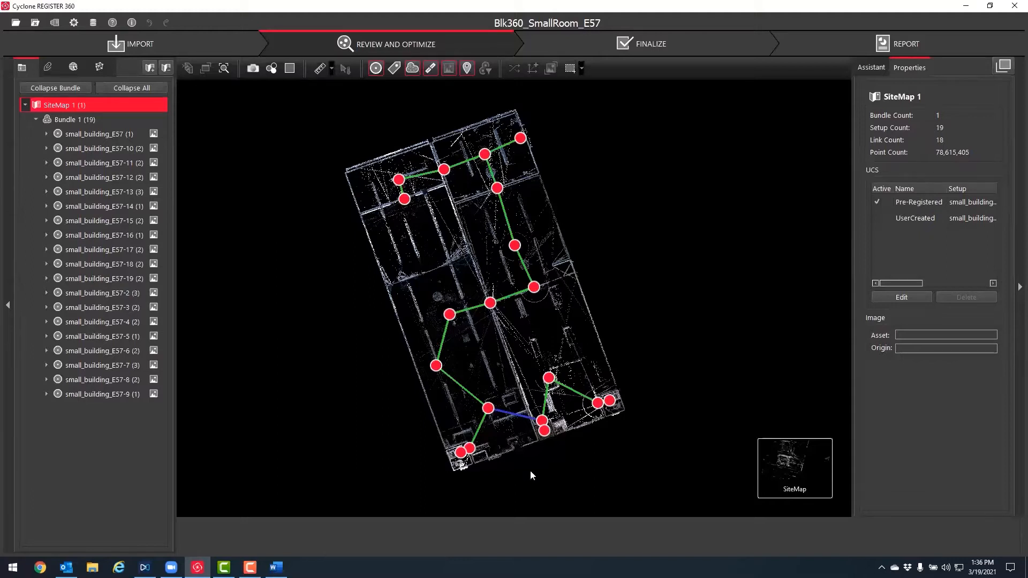
{"action": "left_click_drag", "start_coordinate": [630, 282], "coordinate": [593, 275]}
{"action": "scroll", "coordinate": [622, 295], "scroll_direction": "down", "scroll_amount": 3}
{"action": "scroll", "coordinate": [559, 343], "scroll_direction": "up", "scroll_amount": 13}
{"action": "left_click_drag", "start_coordinate": [561, 342], "coordinate": [751, 175]}
{"action": "scroll", "coordinate": [504, 338], "scroll_direction": "up", "scroll_amount": 7}
{"action": "left_click_drag", "start_coordinate": [599, 395], "coordinate": [621, 431]}
{"action": "scroll", "coordinate": [621, 431], "scroll_direction": "down", "scroll_amount": 8}
{"action": "left_click_drag", "start_coordinate": [549, 279], "coordinate": [467, 420]}
{"action": "left_click_drag", "start_coordinate": [579, 270], "coordinate": [588, 423]}
{"action": "left_click_drag", "start_coordinate": [520, 228], "coordinate": [554, 375]}
{"action": "scroll", "coordinate": [464, 360], "scroll_direction": "up", "scroll_amount": 6}
{"action": "left_click_drag", "start_coordinate": [472, 362], "coordinate": [621, 308]}
{"action": "left_click_drag", "start_coordinate": [548, 354], "coordinate": [666, 312]}
Select setup small_building_E57-4 in the corner room and rotate the site map until its walls are square to the view.
{"action": "left_click", "coordinate": [537, 274]}
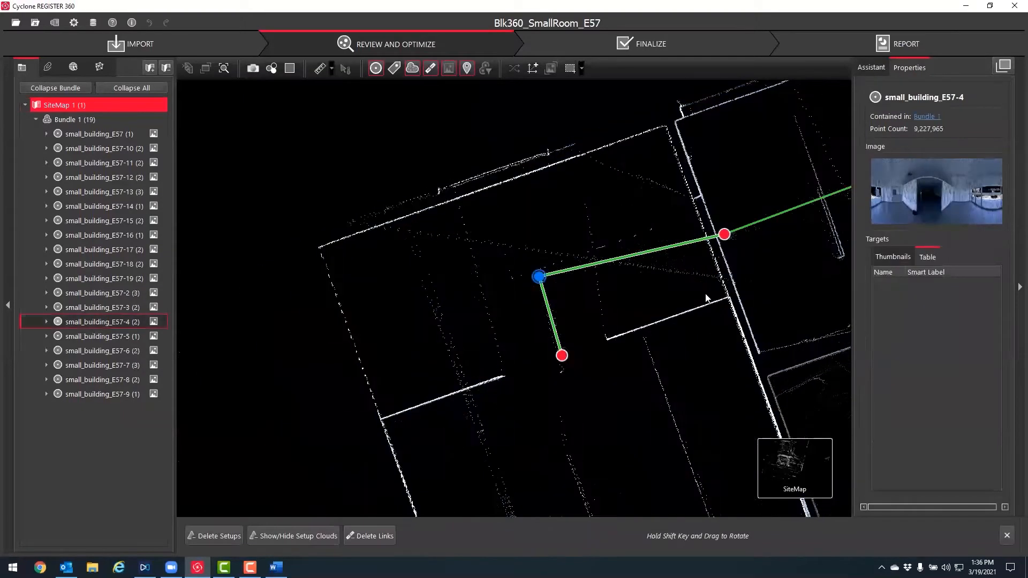
{"action": "scroll", "coordinate": [557, 275], "scroll_direction": "down", "scroll_amount": 2}
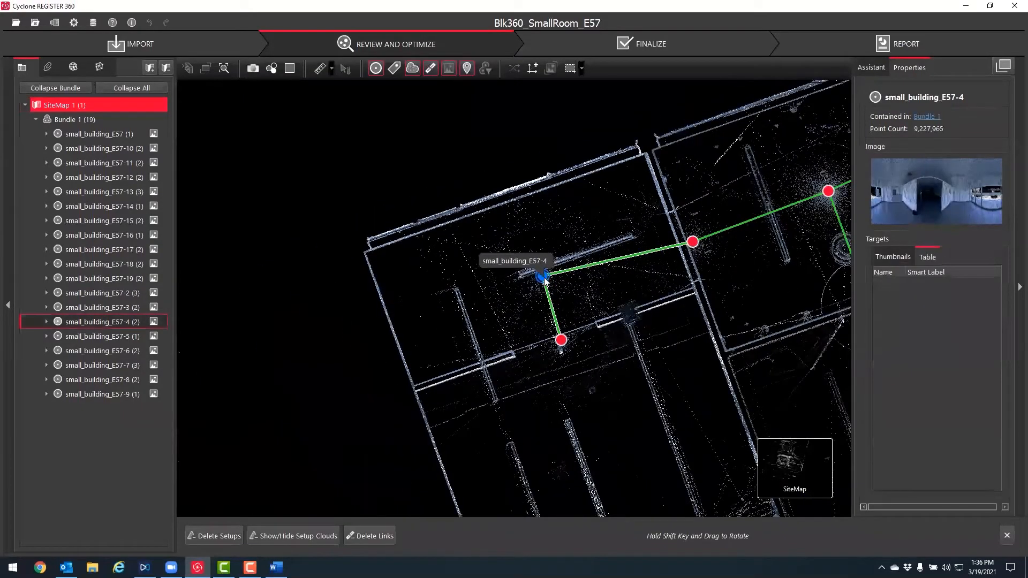
{"action": "left_click_drag", "start_coordinate": [514, 246], "coordinate": [364, 236]}
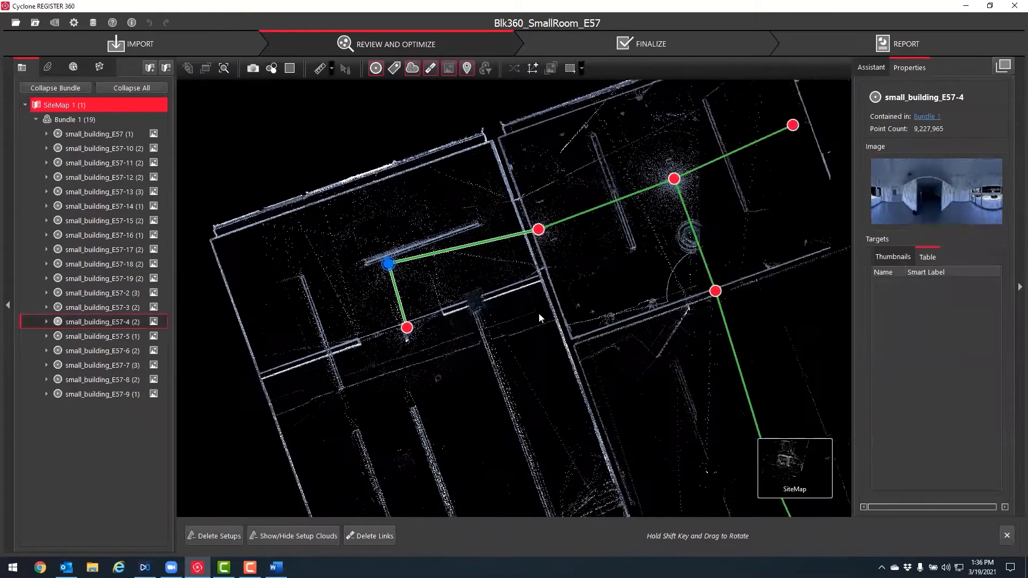
{"action": "mouse_move", "coordinate": [666, 464]}
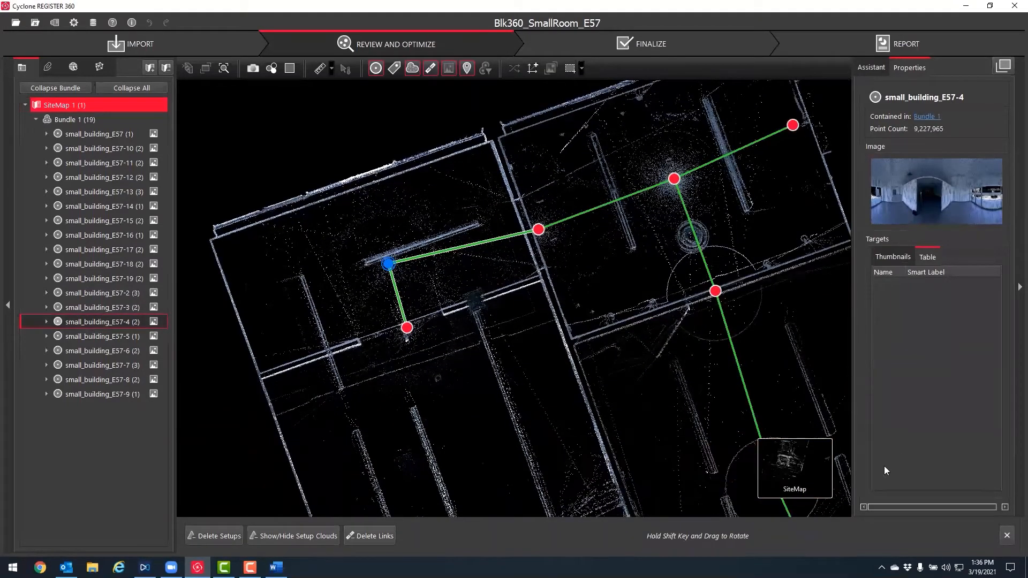
{"action": "left_click_drag", "start_coordinate": [299, 274], "coordinate": [506, 310]}
{"action": "left_click_drag", "start_coordinate": [584, 182], "coordinate": [428, 227]}
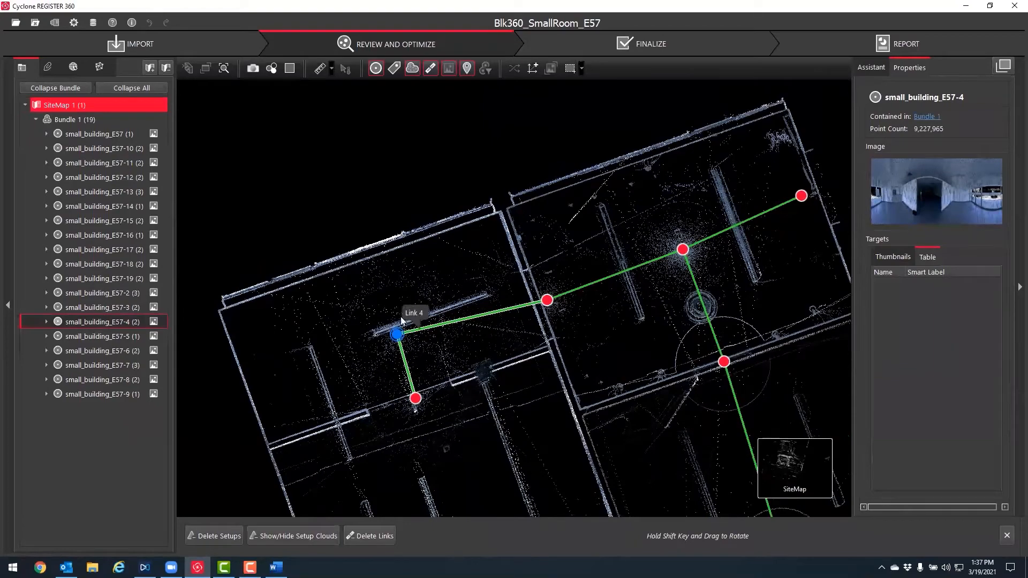
{"action": "left_click_drag", "start_coordinate": [398, 336], "coordinate": [278, 278], "text": "shift"}
Create a UCS at setup small_building_E57-4 with reference point 0.0, 0.0, 0.0 and heading 160.08 along the walls, entering a person's first name as its name.
{"action": "scroll", "coordinate": [600, 368], "scroll_direction": "down", "scroll_amount": 5}
{"action": "scroll", "coordinate": [633, 367], "scroll_direction": "down", "scroll_amount": 3}
{"action": "left_click_drag", "start_coordinate": [630, 366], "coordinate": [398, 378]}
{"action": "scroll", "coordinate": [397, 377], "scroll_direction": "up", "scroll_amount": 6}
{"action": "left_click_drag", "start_coordinate": [462, 383], "coordinate": [641, 436]}
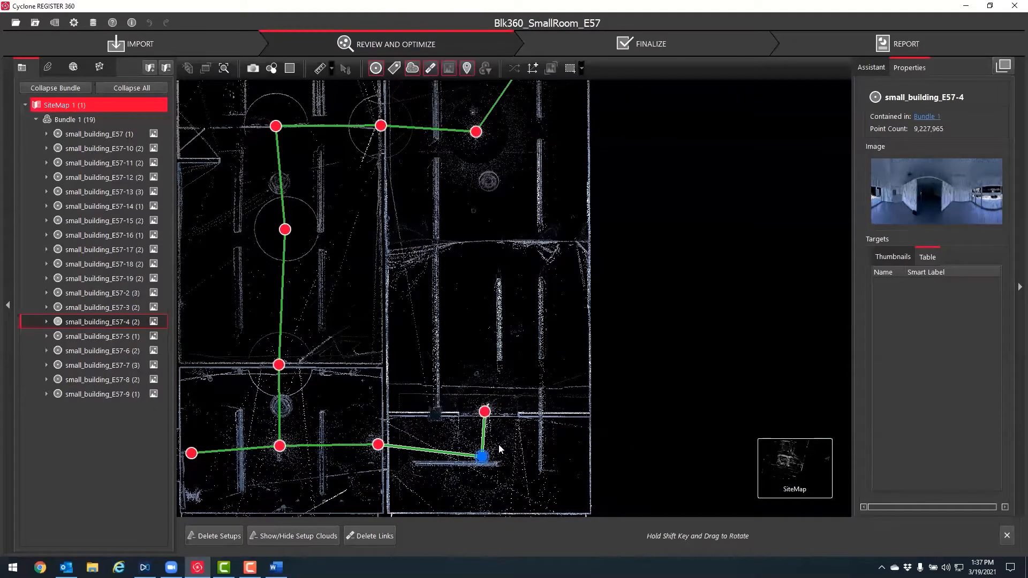
{"action": "left_click_drag", "start_coordinate": [484, 455], "coordinate": [736, 487], "text": "shift"}
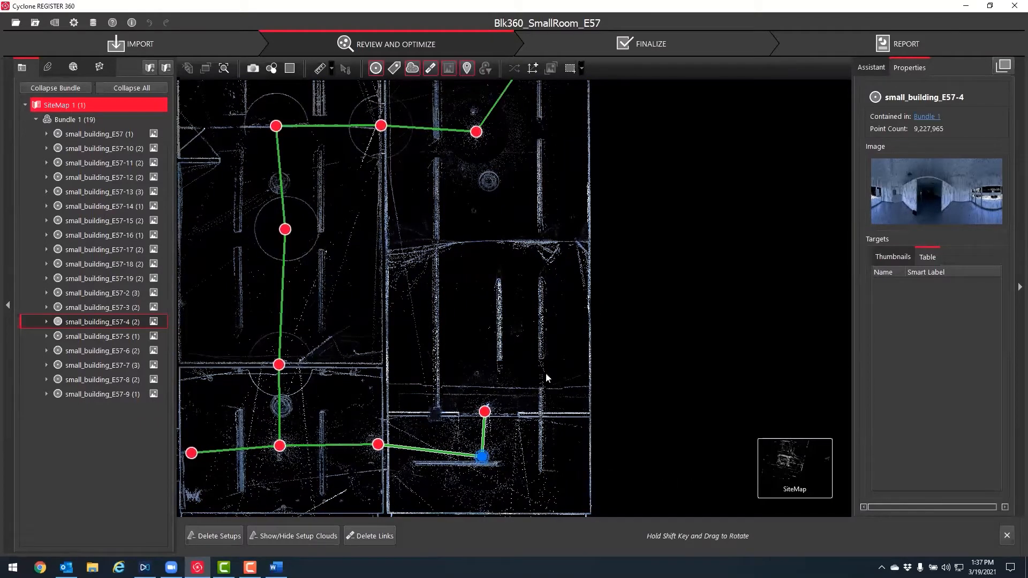
{"action": "left_click", "coordinate": [533, 73]}
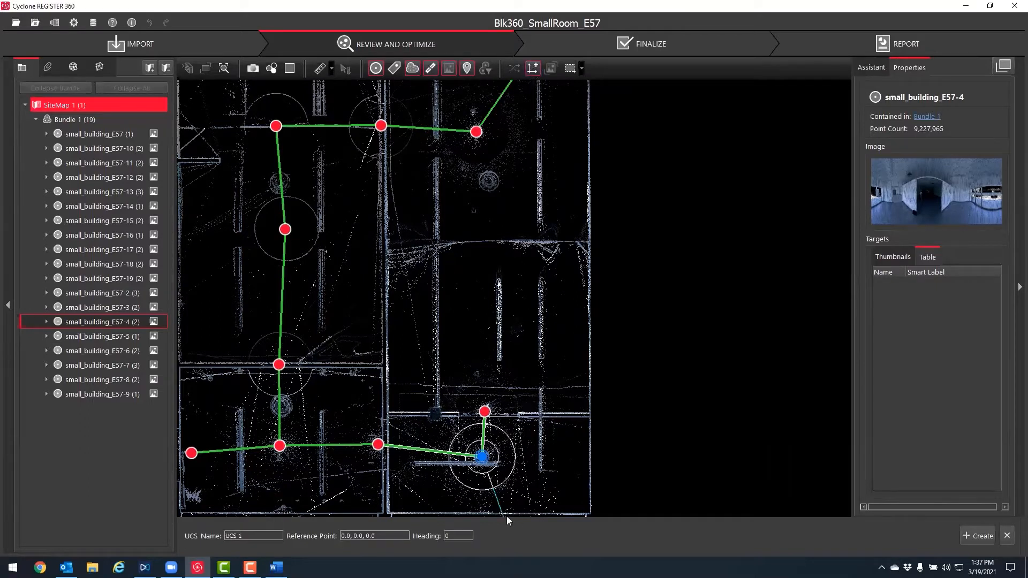
{"action": "left_click", "coordinate": [485, 225]}
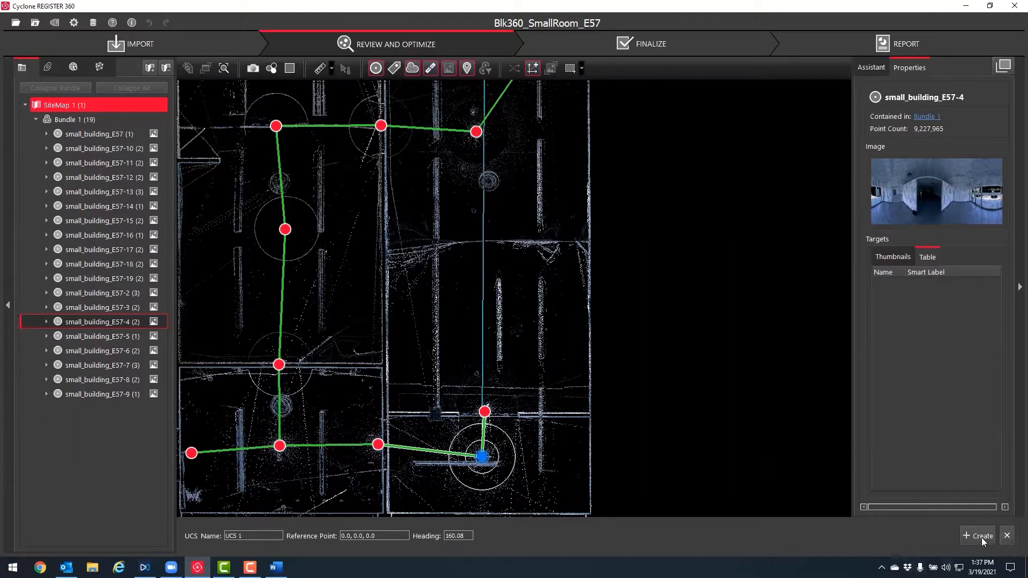
{"action": "left_click_drag", "start_coordinate": [272, 537], "coordinate": [95, 509]}
{"action": "type", "text": "David"}
{"action": "left_click", "coordinate": [980, 536]}
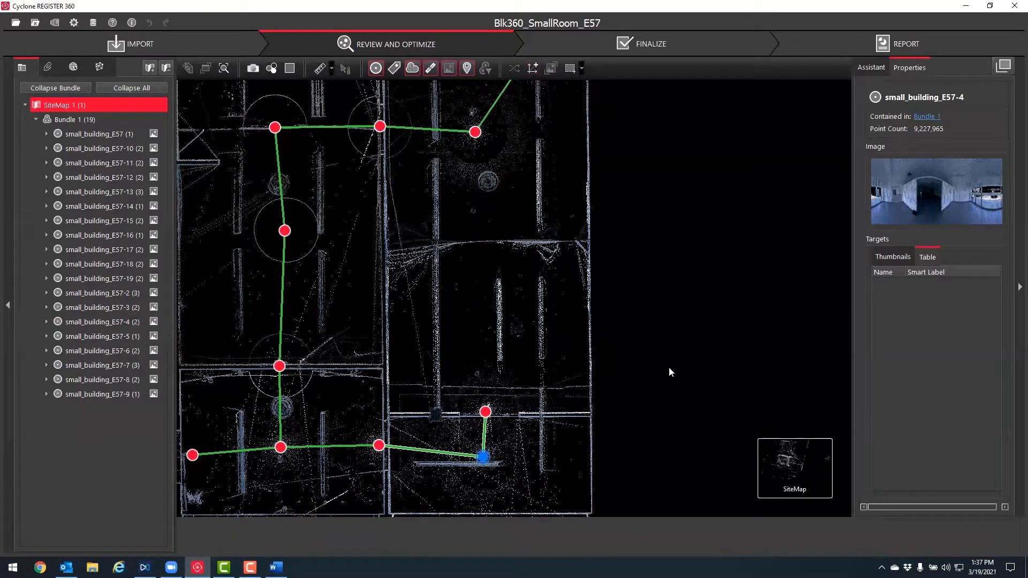
Open setup small_building_E57-4 in the setup cloud viewer and turn the view down to the floor near the doorway.
{"action": "scroll", "coordinate": [466, 283], "scroll_direction": "down", "scroll_amount": 3}
{"action": "left_click_drag", "start_coordinate": [642, 362], "coordinate": [577, 338]}
{"action": "scroll", "coordinate": [577, 338], "scroll_direction": "up", "scroll_amount": 2}
{"action": "left_click_drag", "start_coordinate": [459, 500], "coordinate": [533, 431]}
{"action": "scroll", "coordinate": [533, 435], "scroll_direction": "up", "scroll_amount": 5}
{"action": "right_click", "coordinate": [475, 379]}
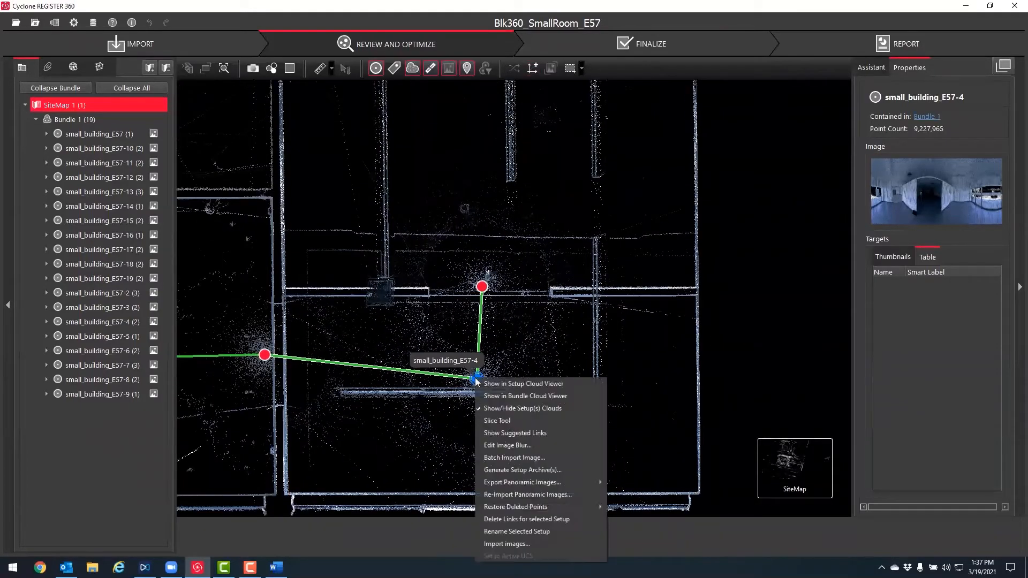
{"action": "left_click", "coordinate": [515, 383]}
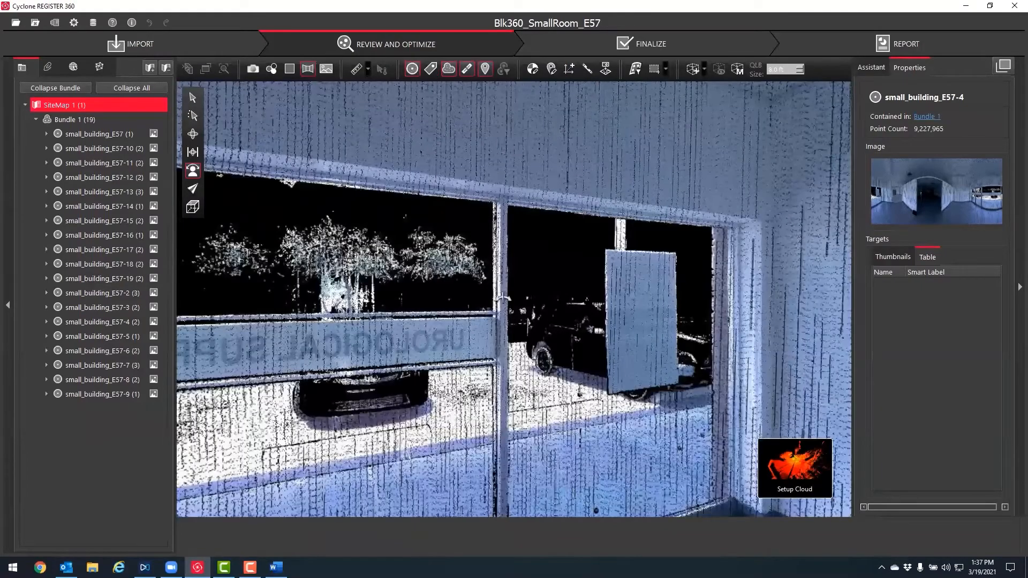
{"action": "left_click_drag", "start_coordinate": [503, 297], "coordinate": [391, 331]}
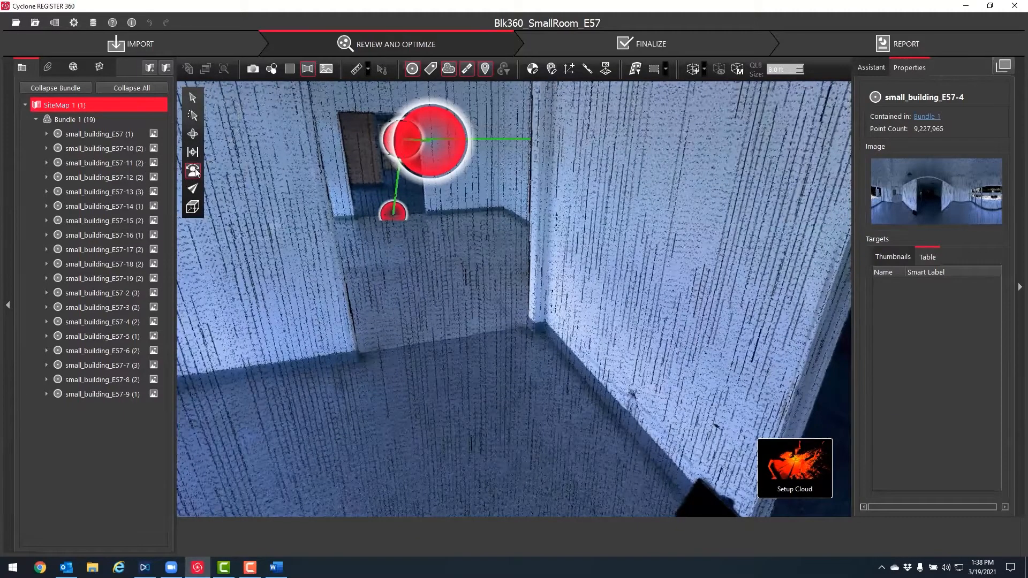
Pick several points across the floor to read their elevations relative to the scanner, and return to the site map.
{"action": "left_click", "coordinate": [193, 115]}
{"action": "left_click", "coordinate": [452, 423]}
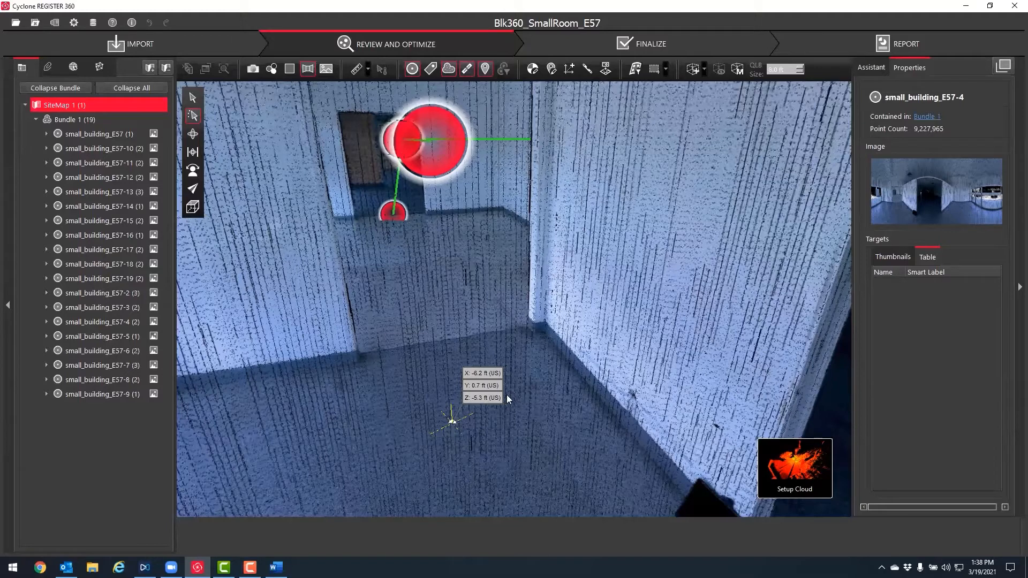
{"action": "left_click", "coordinate": [521, 433]}
{"action": "left_click", "coordinate": [444, 453]}
{"action": "left_click", "coordinate": [377, 400]}
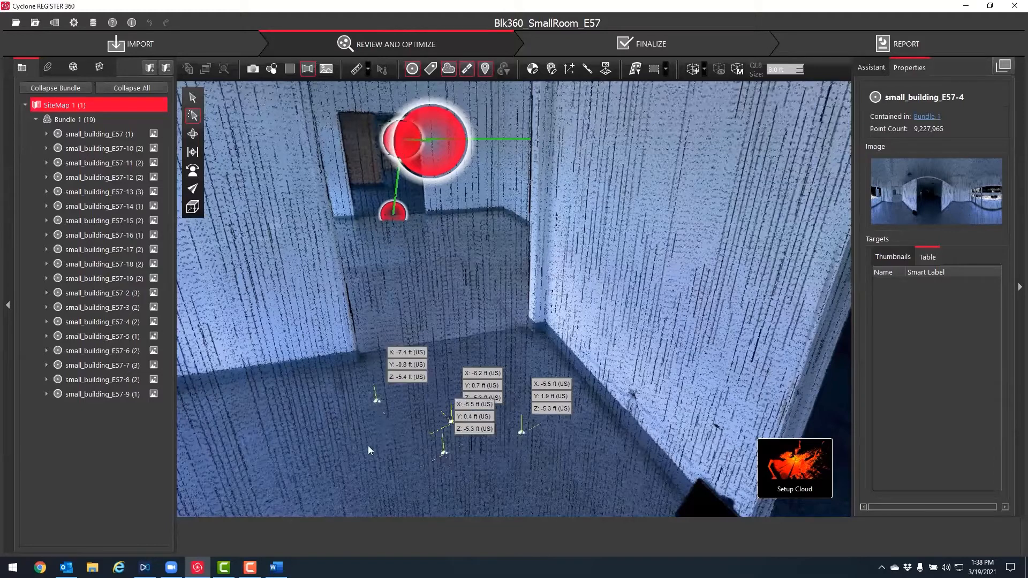
{"action": "left_click", "coordinate": [368, 445]}
{"action": "left_click", "coordinate": [497, 464]}
{"action": "left_click", "coordinate": [432, 464]}
{"action": "left_click", "coordinate": [380, 469]}
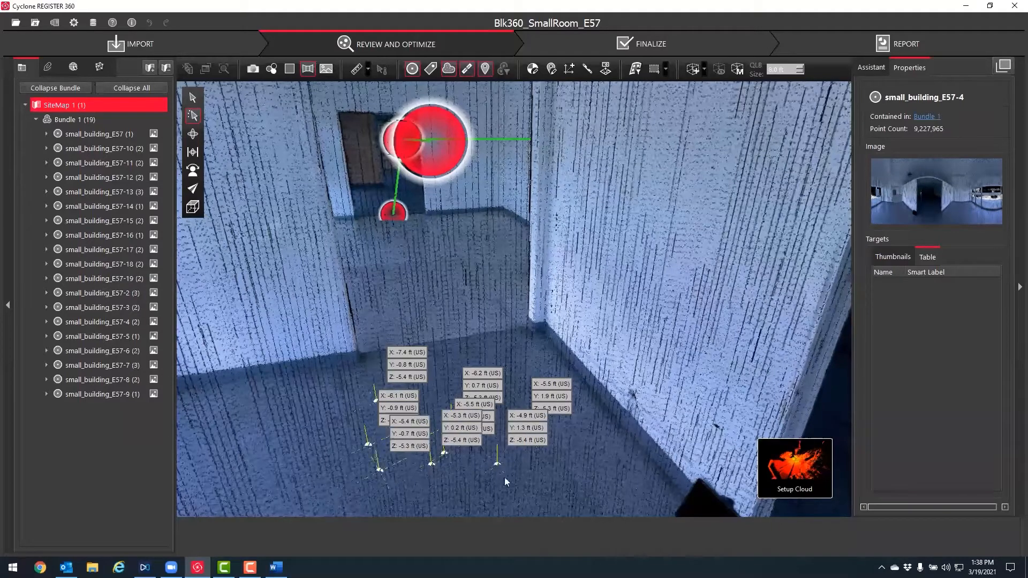
{"action": "left_click", "coordinate": [532, 472]}
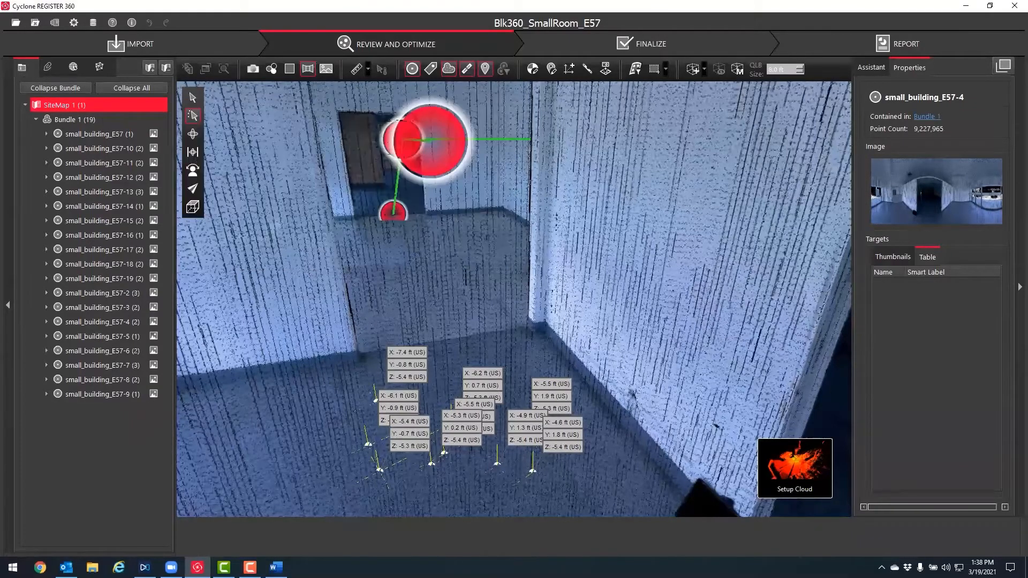
{"action": "mouse_move", "coordinate": [806, 485]}
{"action": "left_click", "coordinate": [732, 485]}
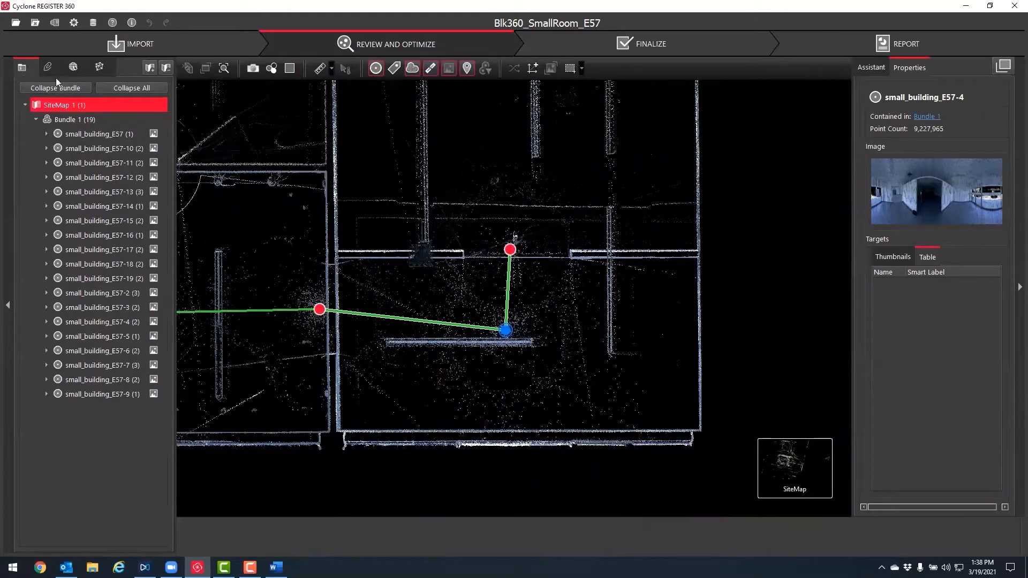
Edit the active UCS of SiteMap 1 and update its reference point to 0.0, 0.0, 5.3.
{"action": "left_click", "coordinate": [63, 104]}
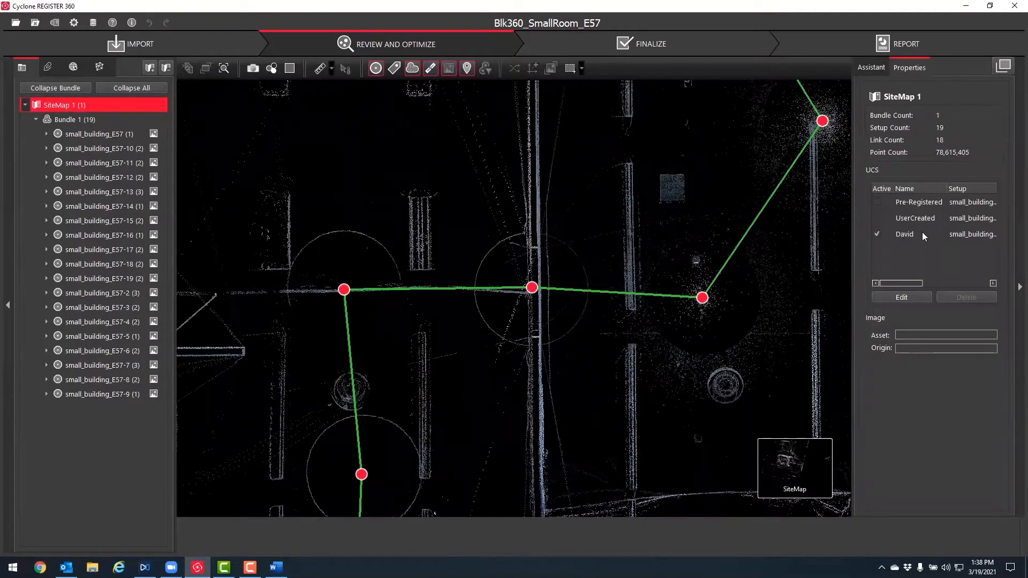
{"action": "left_click", "coordinate": [952, 236]}
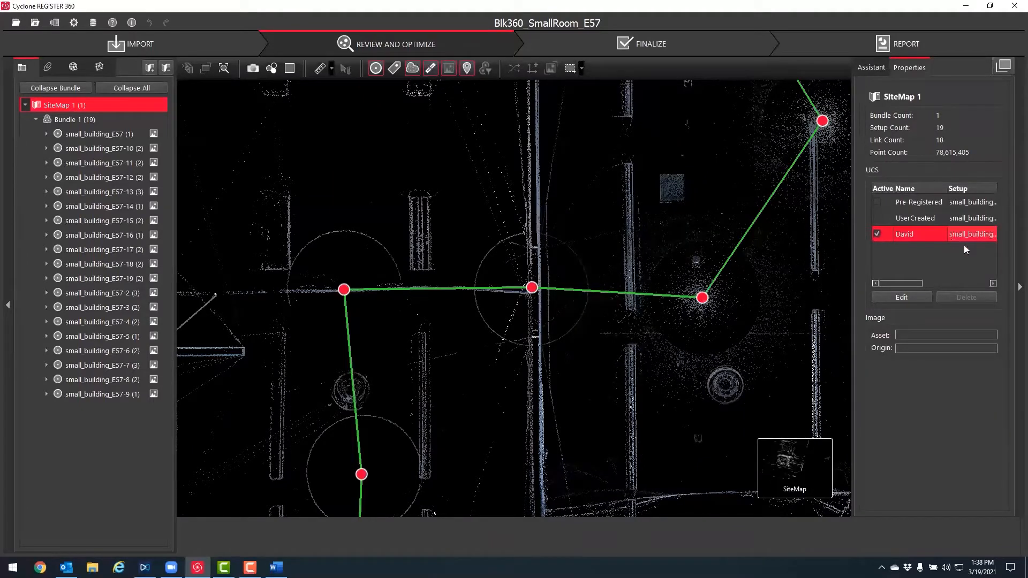
{"action": "left_click", "coordinate": [903, 299]}
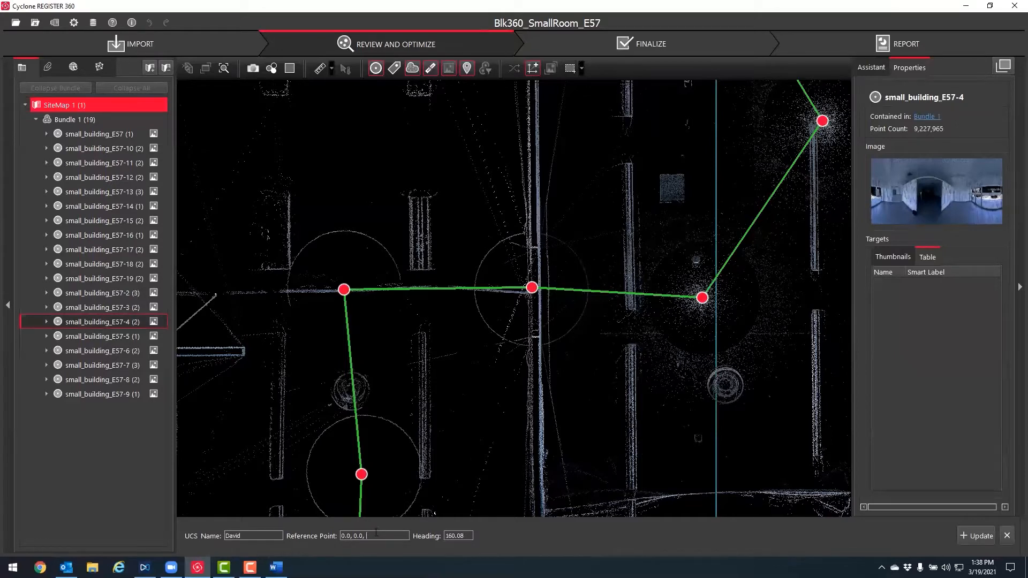
{"action": "type", "text": "5.3"}
{"action": "left_click", "coordinate": [977, 535]}
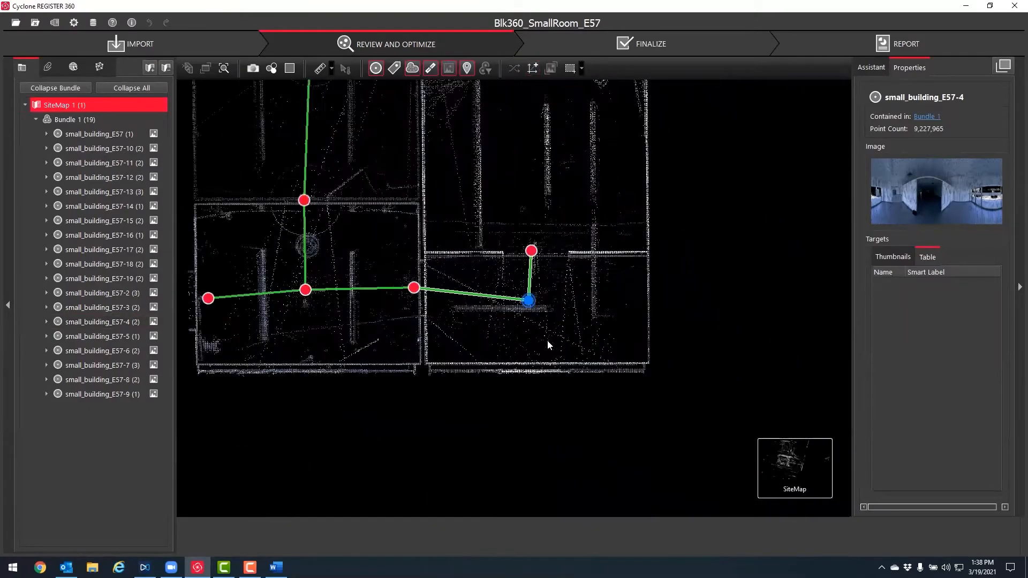
Reopen the setup cloud of small_building_E57-4, pick several floor points to check their Z elevations, and return to the site map.
{"action": "right_click", "coordinate": [535, 300]}
{"action": "left_click", "coordinate": [541, 301]}
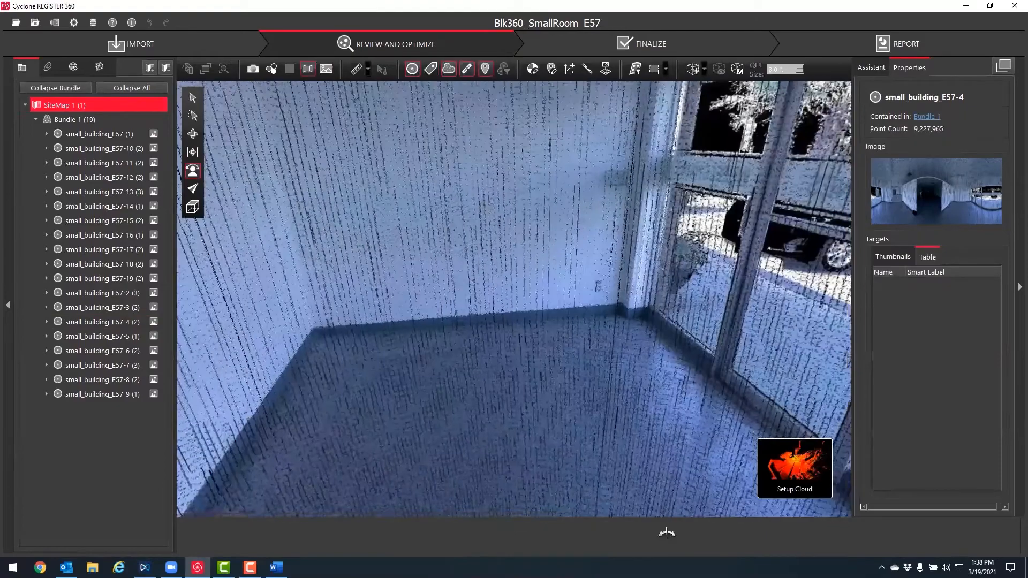
{"action": "left_click_drag", "start_coordinate": [683, 311], "coordinate": [1024, 399]}
{"action": "left_click_drag", "start_coordinate": [801, 246], "coordinate": [882, 176]}
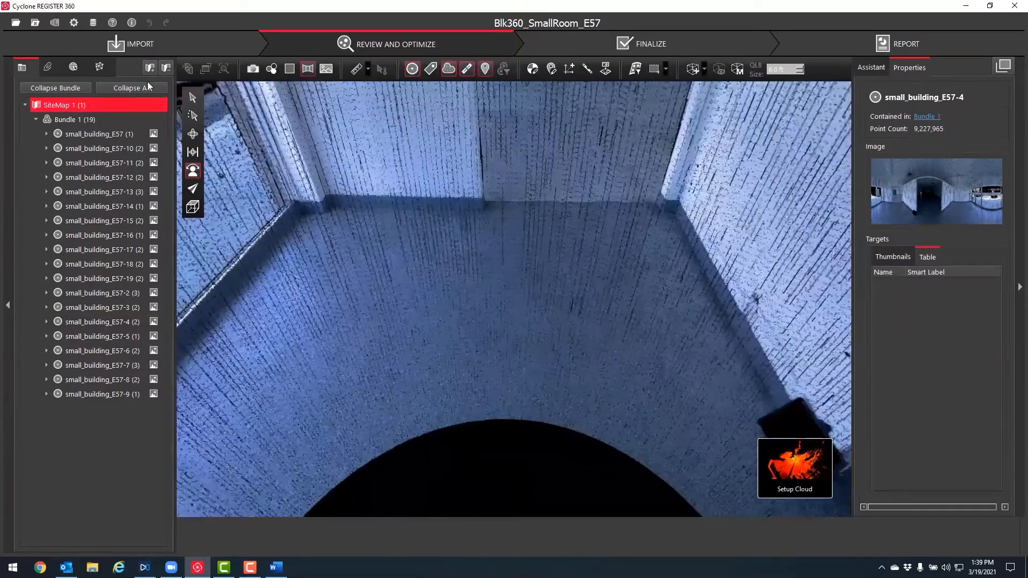
{"action": "left_click", "coordinate": [193, 115]}
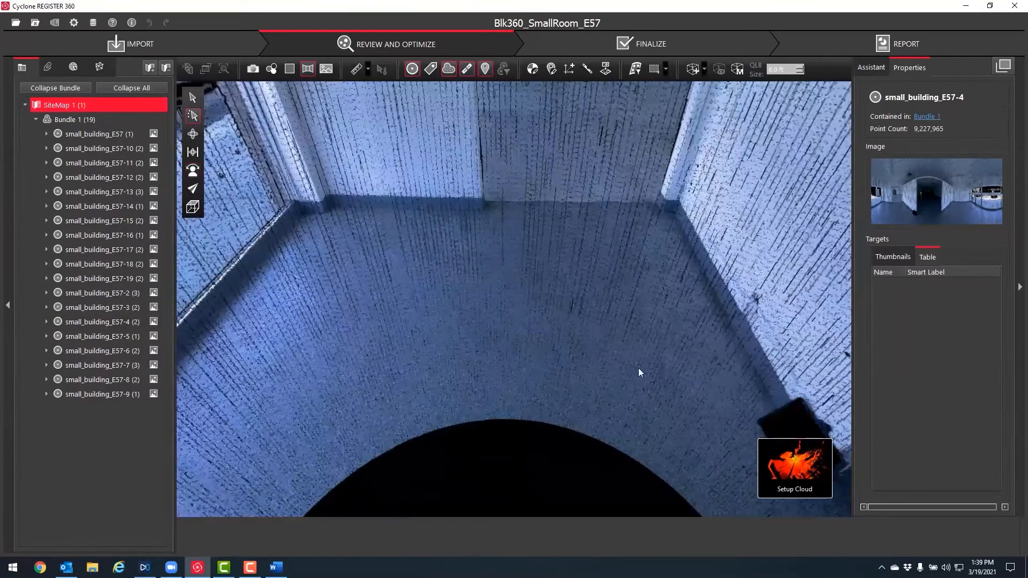
{"action": "left_click", "coordinate": [567, 362]}
{"action": "left_click", "coordinate": [588, 383]}
{"action": "left_click", "coordinate": [647, 402]}
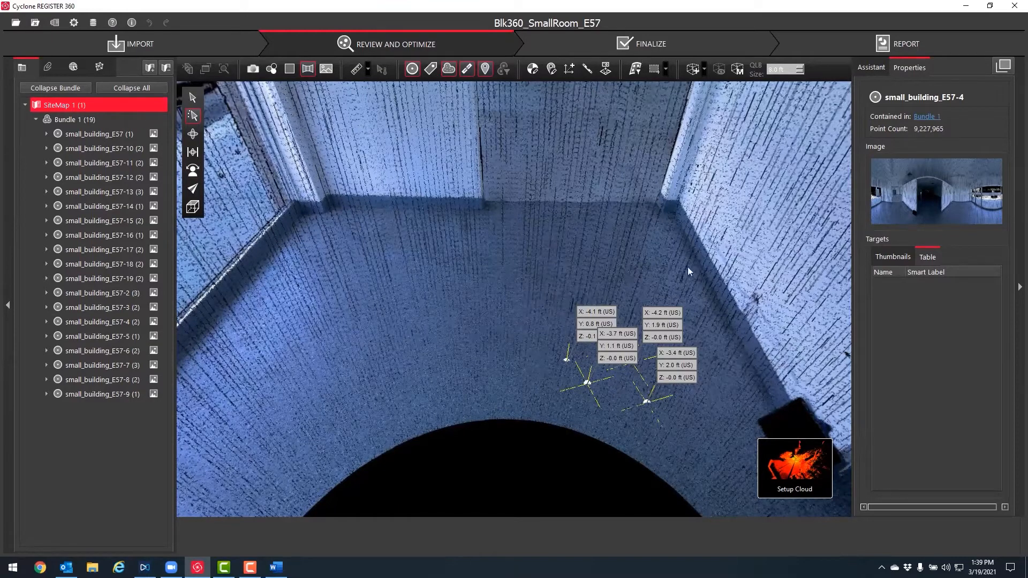
{"action": "mouse_move", "coordinate": [801, 490]}
{"action": "left_click", "coordinate": [741, 480]}
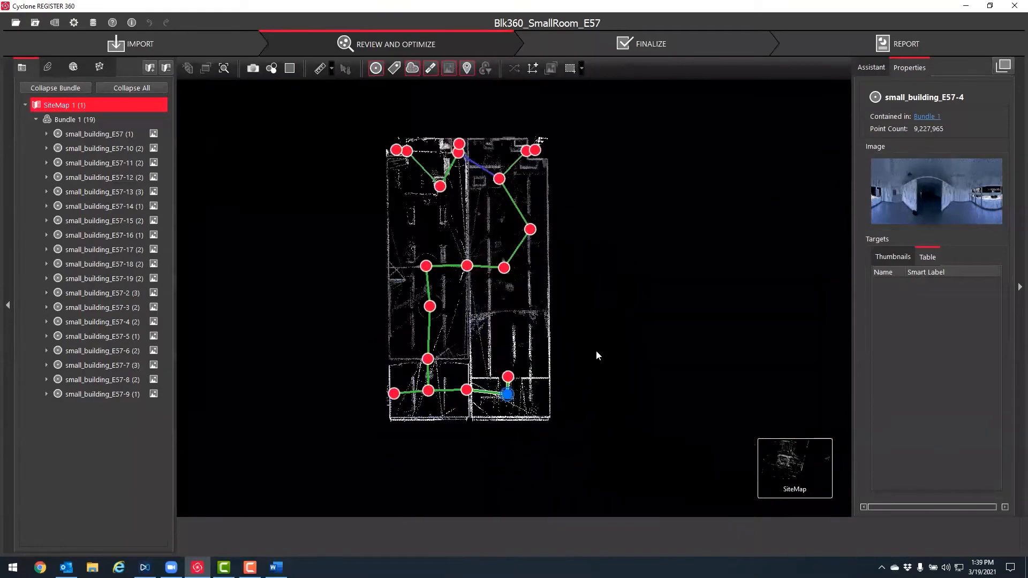
{"action": "left_click_drag", "start_coordinate": [616, 370], "coordinate": [655, 347]}
{"action": "scroll", "coordinate": [672, 359], "scroll_direction": "down", "scroll_amount": 1}
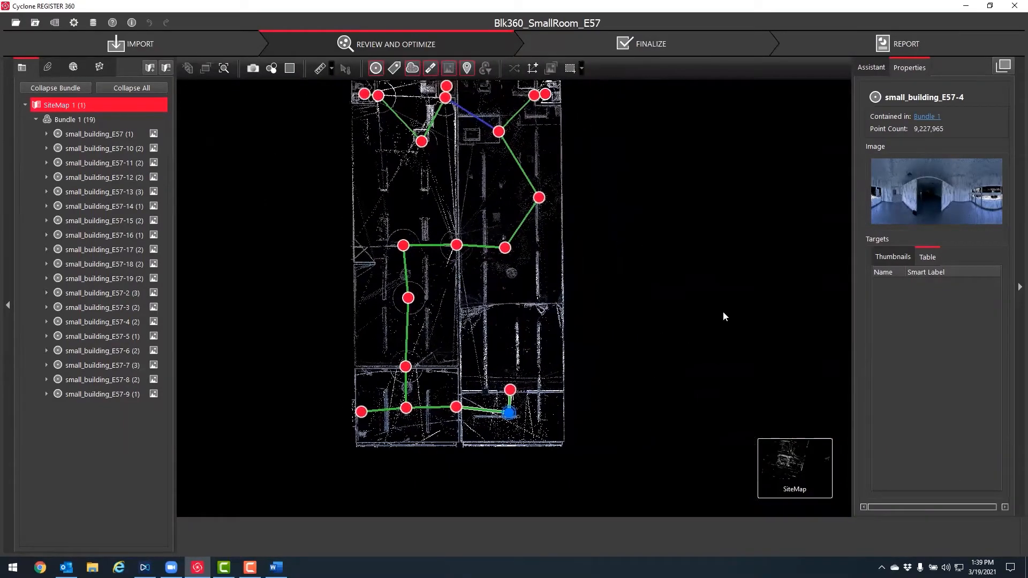
{"action": "left_click_drag", "start_coordinate": [627, 251], "coordinate": [494, 305]}
{"action": "left_click_drag", "start_coordinate": [533, 363], "coordinate": [543, 400]}
{"action": "scroll", "coordinate": [468, 362], "scroll_direction": "up", "scroll_amount": 2}
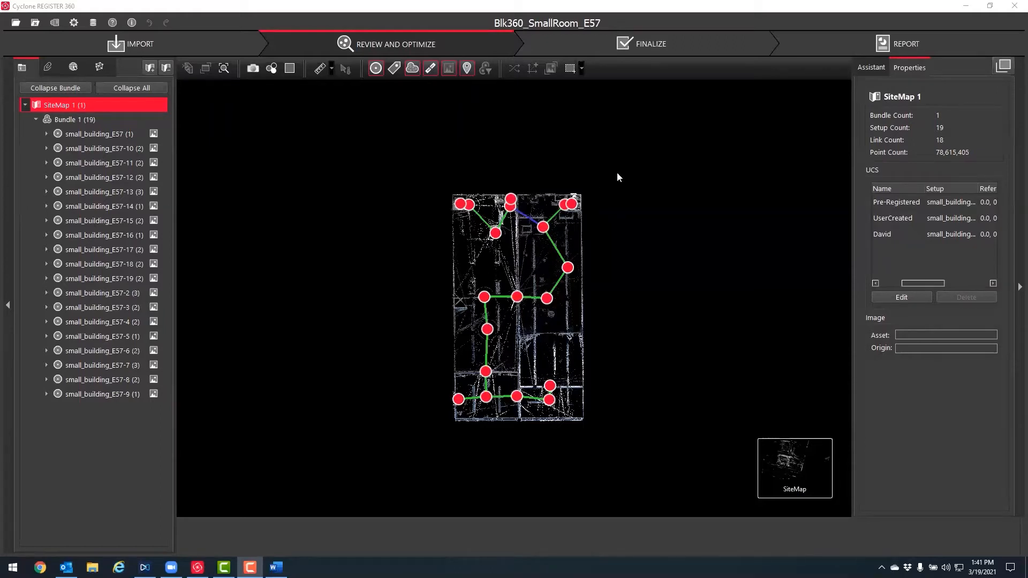
Select all setups in the left half of the building with a rectangular fence and enter Side1 as their batch rename base name.
{"action": "left_click", "coordinate": [573, 69]}
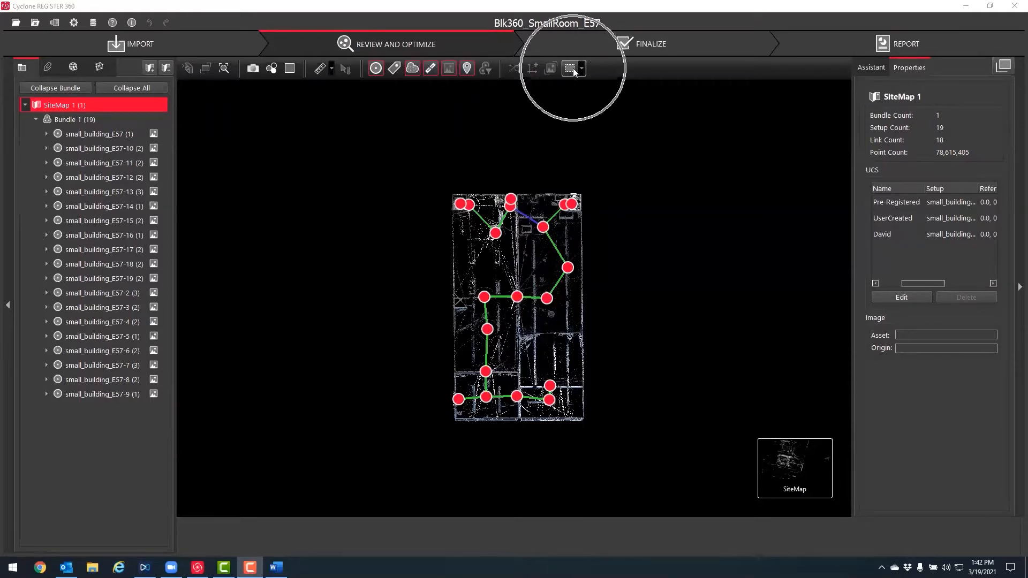
{"action": "left_click_drag", "start_coordinate": [370, 154], "coordinate": [516, 435]}
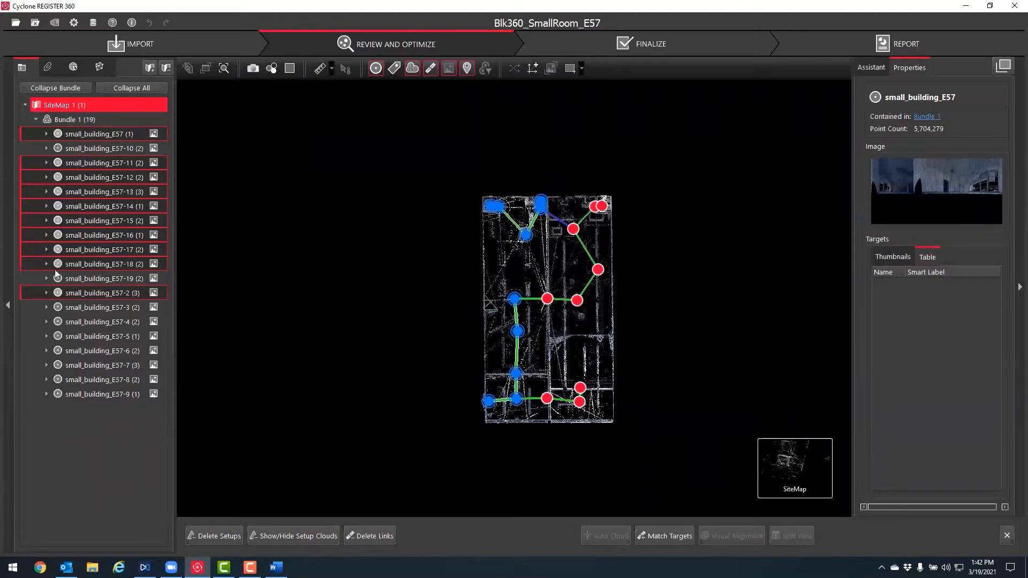
{"action": "right_click", "coordinate": [92, 207]}
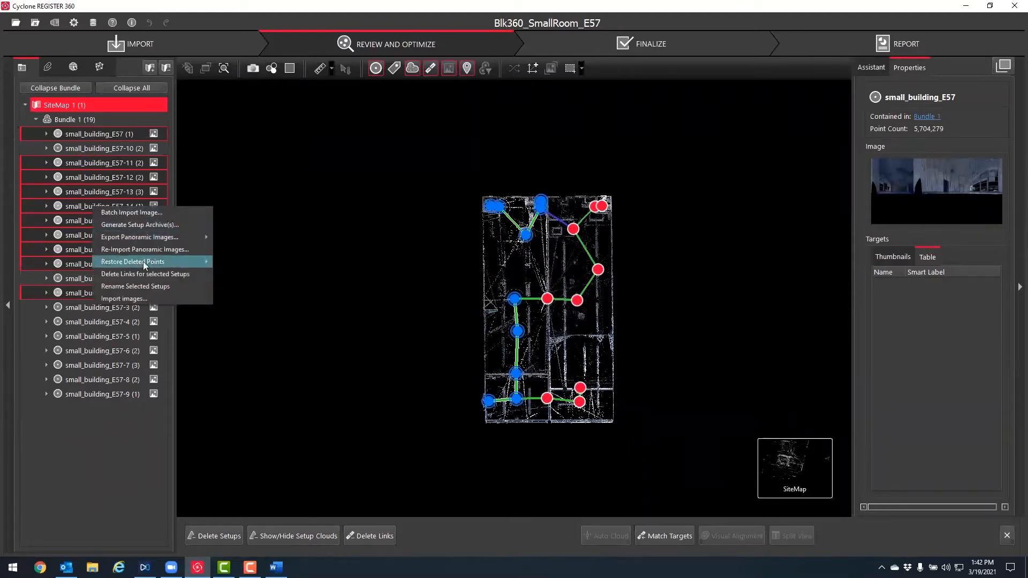
{"action": "left_click", "coordinate": [140, 288]}
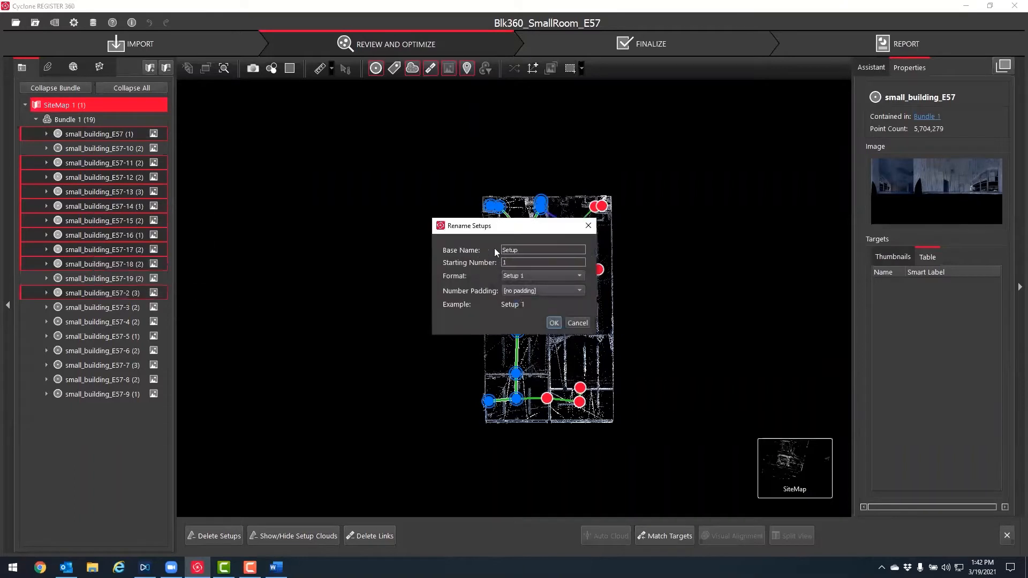
{"action": "left_click_drag", "start_coordinate": [525, 250], "coordinate": [450, 257]}
{"action": "type", "text": "Side2"}
{"action": "key", "text": "BackSpace"}
{"action": "type", "text": "1"}
Rename the selected setups using starting number 1, format Setup 1 and number padding 001.
{"action": "left_click", "coordinate": [522, 275]}
{"action": "left_click", "coordinate": [507, 275]}
{"action": "left_click", "coordinate": [534, 275]}
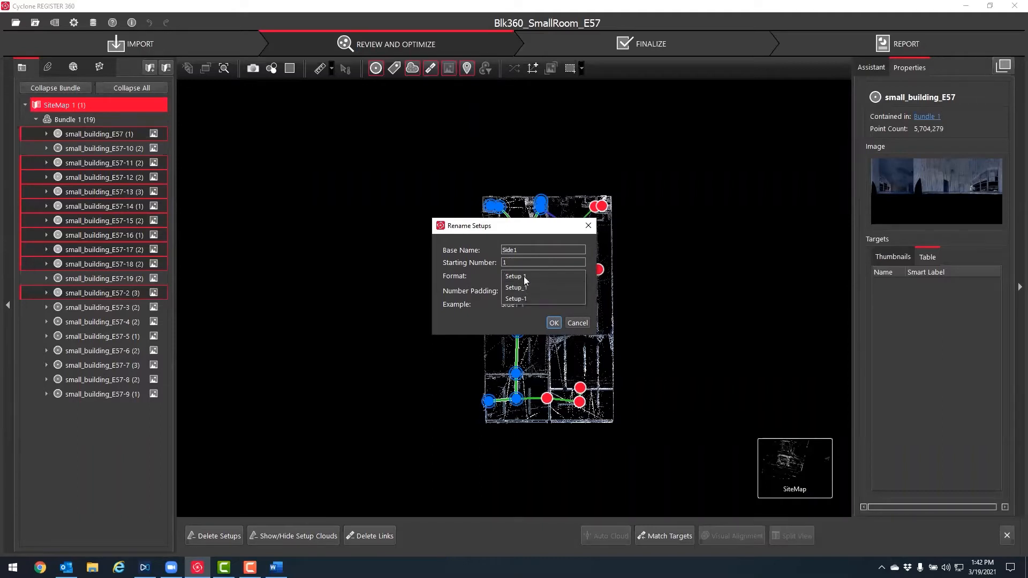
{"action": "left_click", "coordinate": [525, 276]}
{"action": "left_click", "coordinate": [527, 293]}
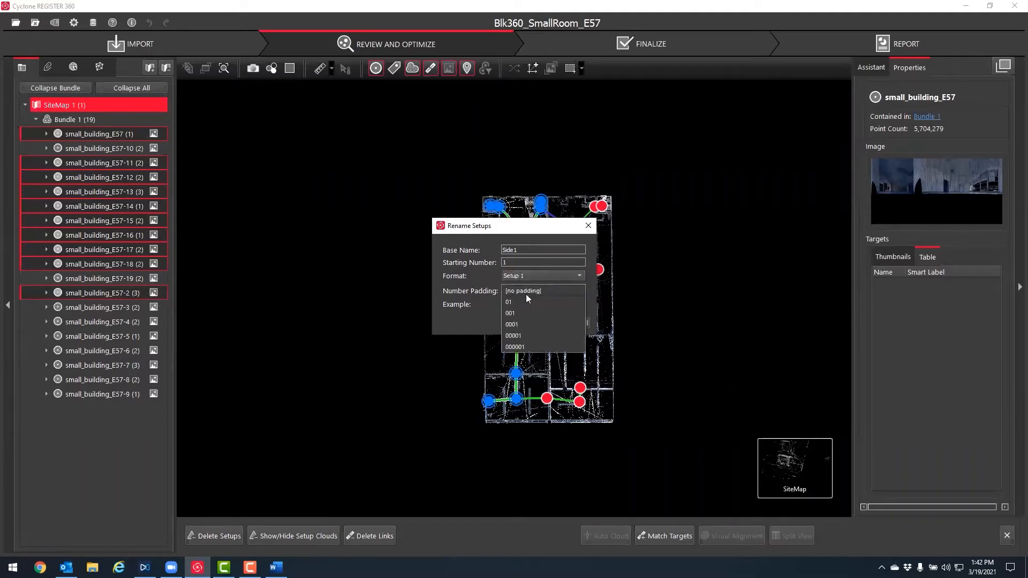
{"action": "left_click", "coordinate": [519, 316]}
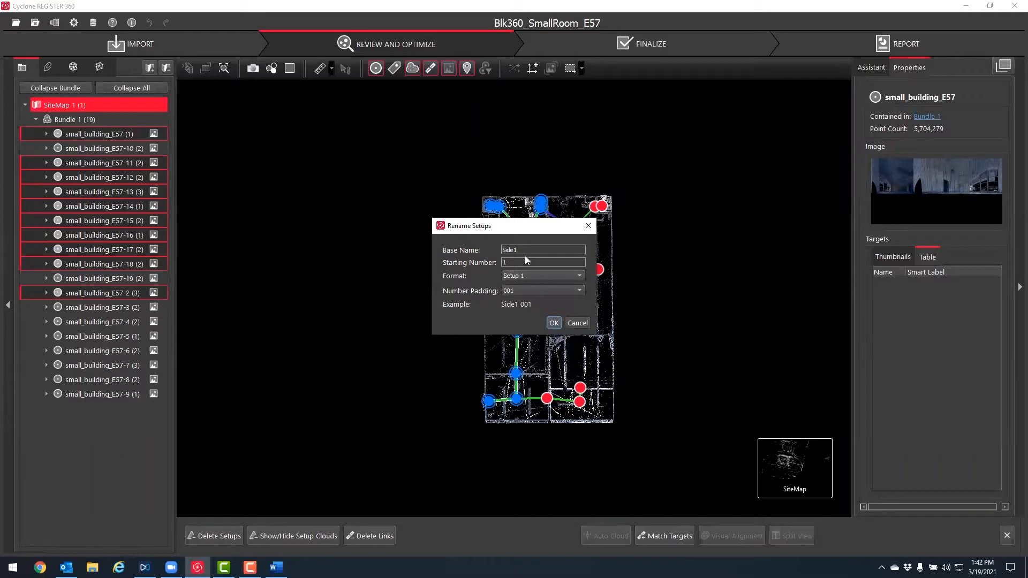
{"action": "left_click", "coordinate": [509, 294]}
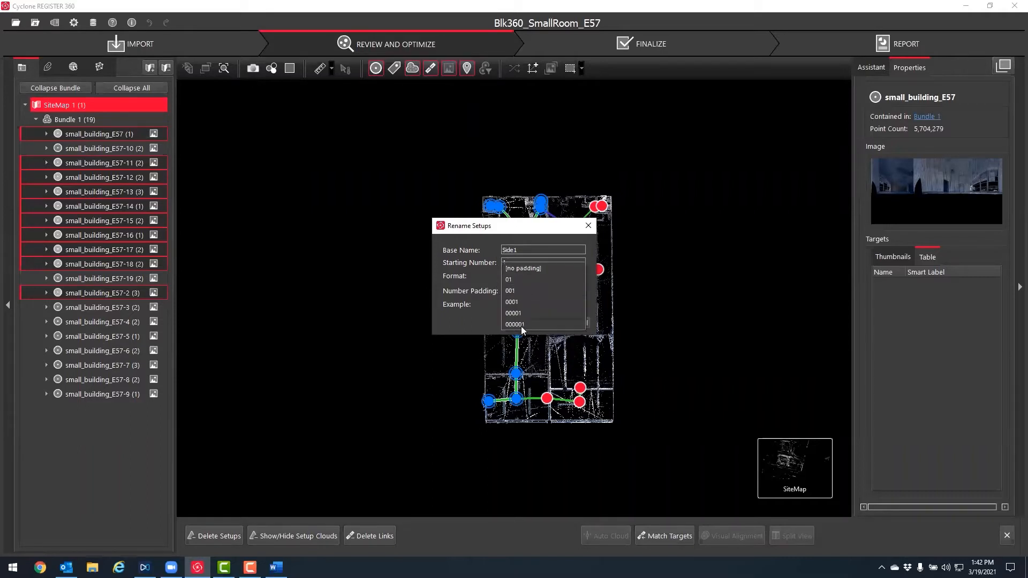
{"action": "left_click", "coordinate": [493, 323]}
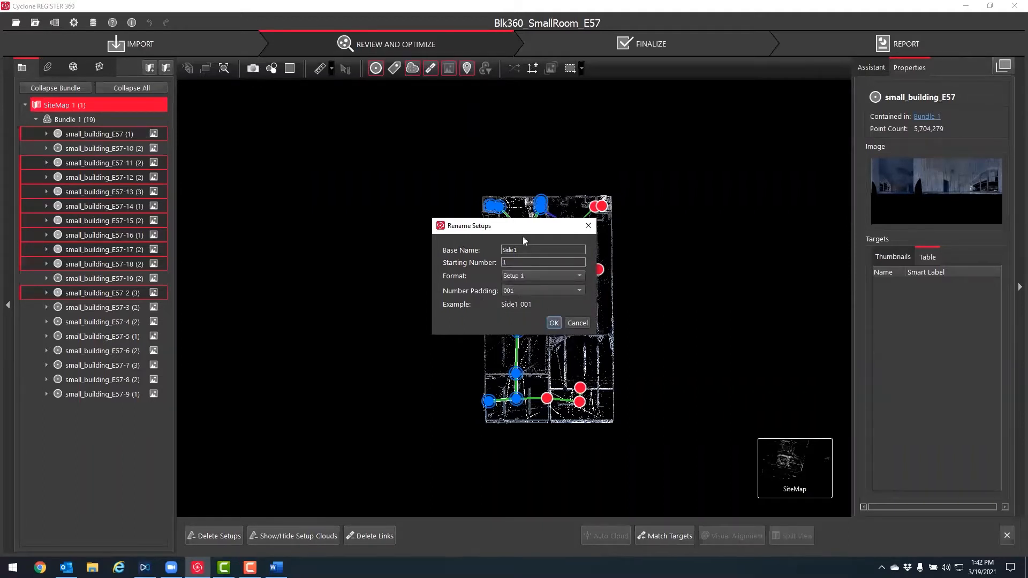
{"action": "left_click", "coordinate": [554, 323]}
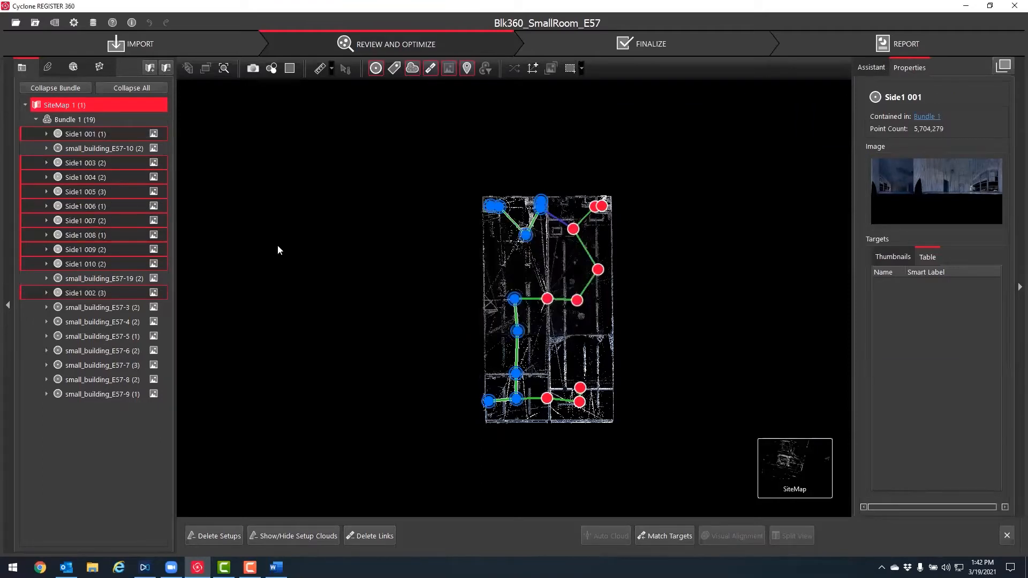
Compare setups small_building_E57-10 and Side1 004 in Bundle 1 with their positions on the site map to check the naming and order.
{"action": "left_click", "coordinate": [93, 149]}
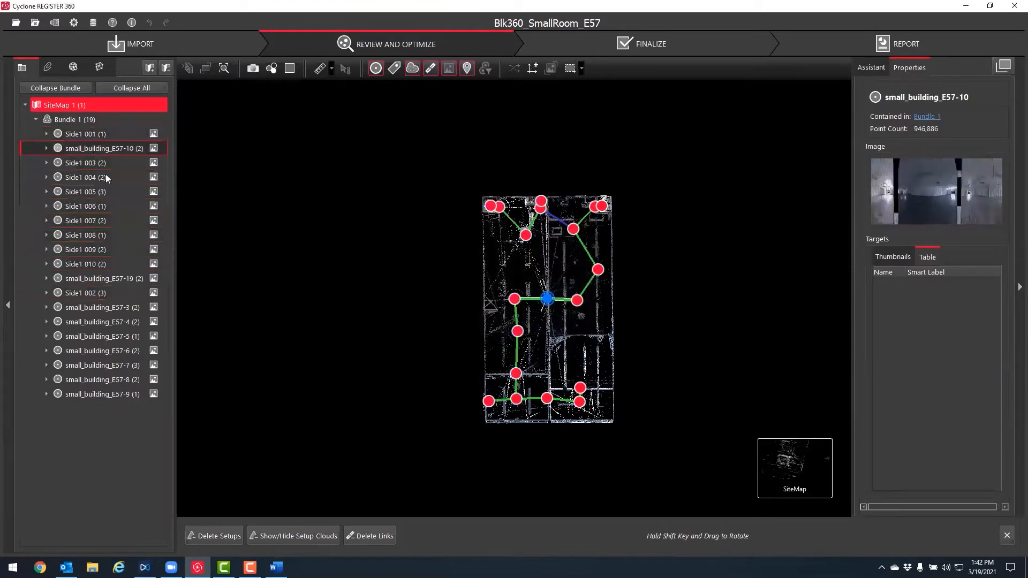
{"action": "left_click", "coordinate": [154, 180]}
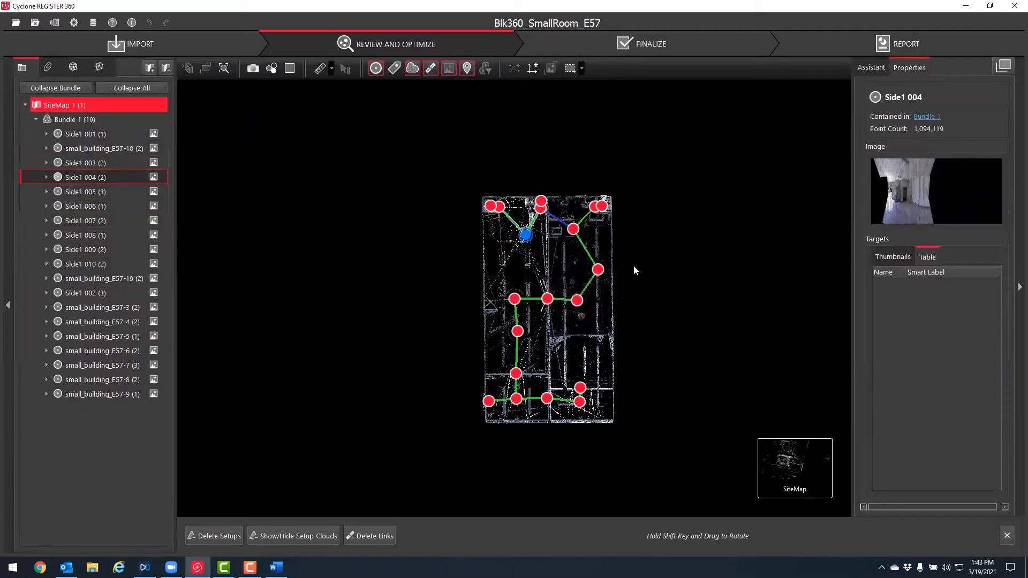
{"action": "left_click_drag", "start_coordinate": [665, 309], "coordinate": [623, 309]}
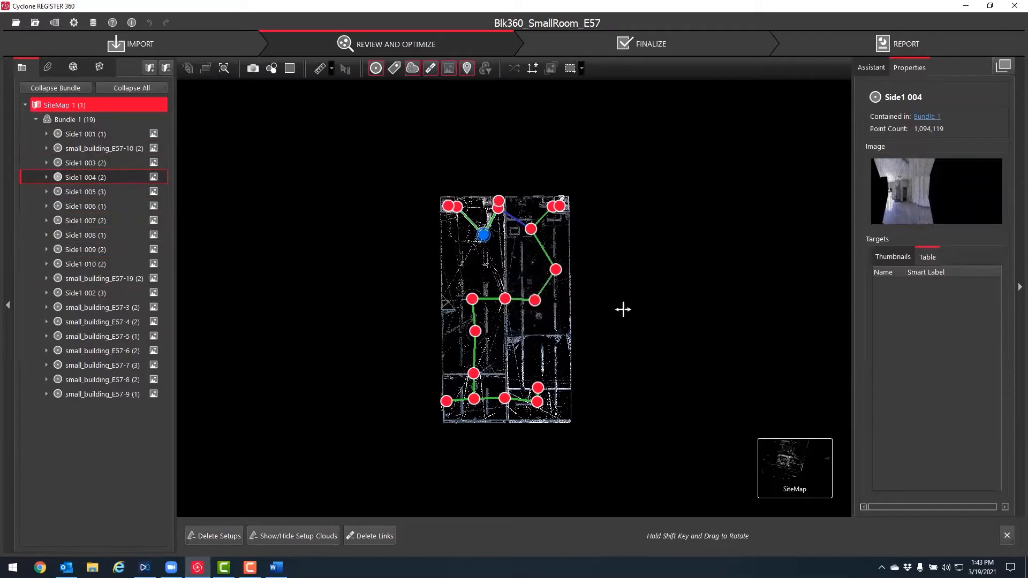
{"action": "left_click", "coordinate": [35, 119]}
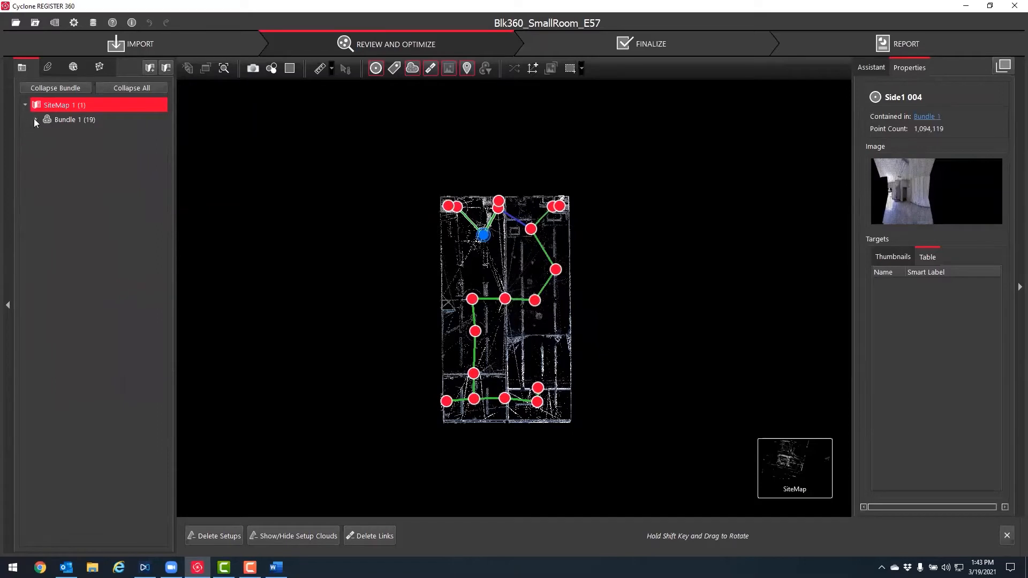
{"action": "left_click", "coordinate": [35, 119]}
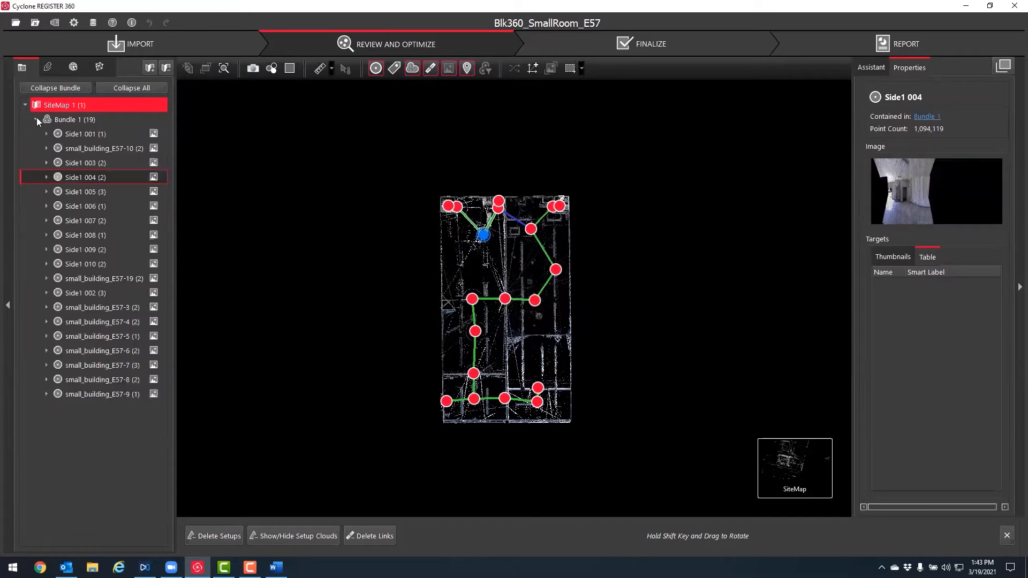
{"action": "left_click", "coordinate": [108, 148]}
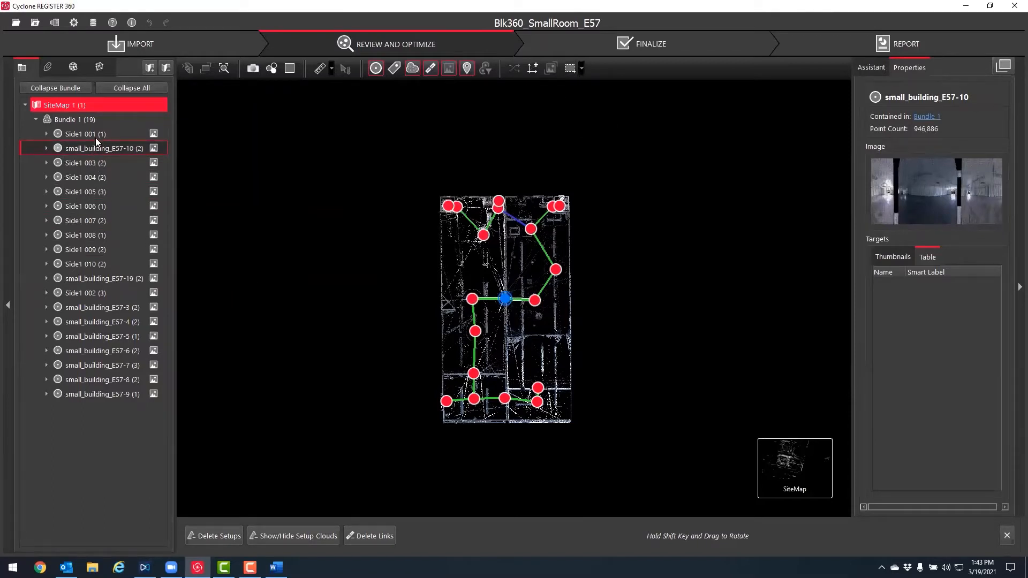
Select the remaining small_building_E57 setups in Bundle 1 and batch rename them with base name Side2, starting number 11 and number padding 001.
{"action": "left_click", "coordinate": [111, 278], "text": "ctrl"}
{"action": "left_click_drag", "start_coordinate": [94, 307], "coordinate": [72, 393], "text": "ctrl"}
{"action": "right_click", "coordinate": [107, 367]}
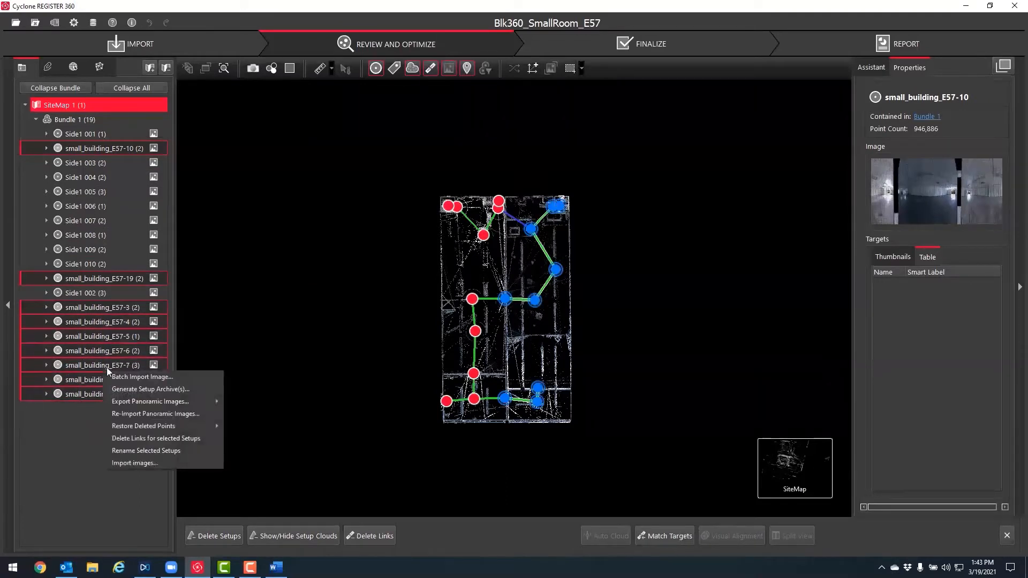
{"action": "left_click", "coordinate": [182, 450]}
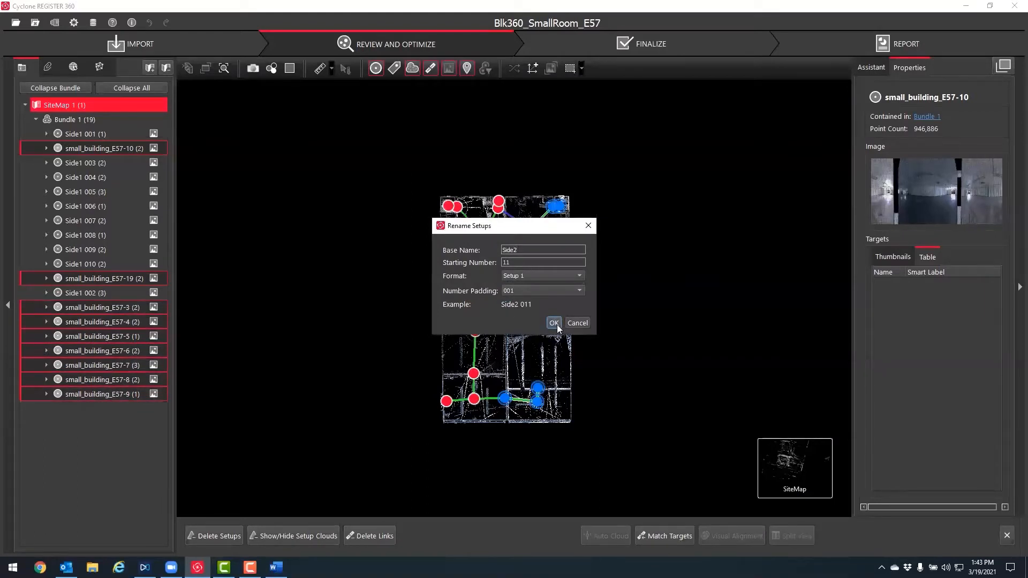
{"action": "double_click", "coordinate": [523, 263]}
{"action": "left_click", "coordinate": [553, 323]}
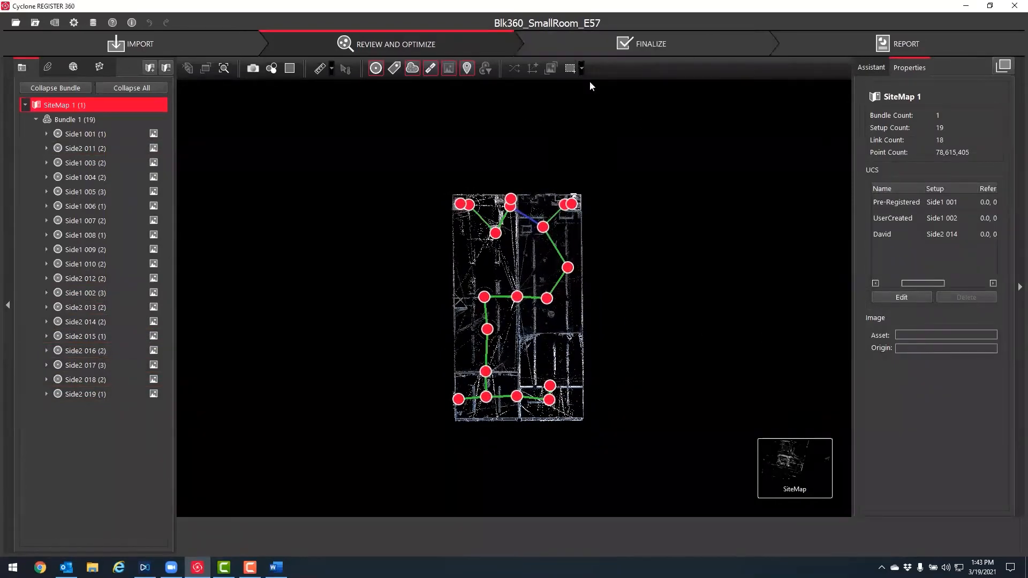
Finalize the registration and enable LGS publishing to ZDSSampleData as Blk360_SmallRoom_E57 1.lgs.
{"action": "left_click", "coordinate": [606, 48]}
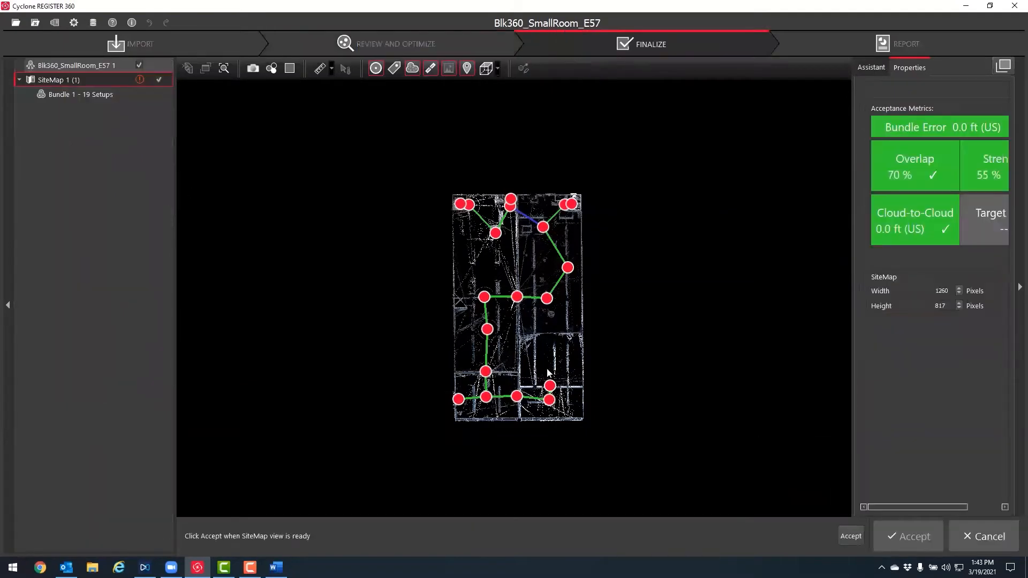
{"action": "left_click", "coordinate": [893, 543]}
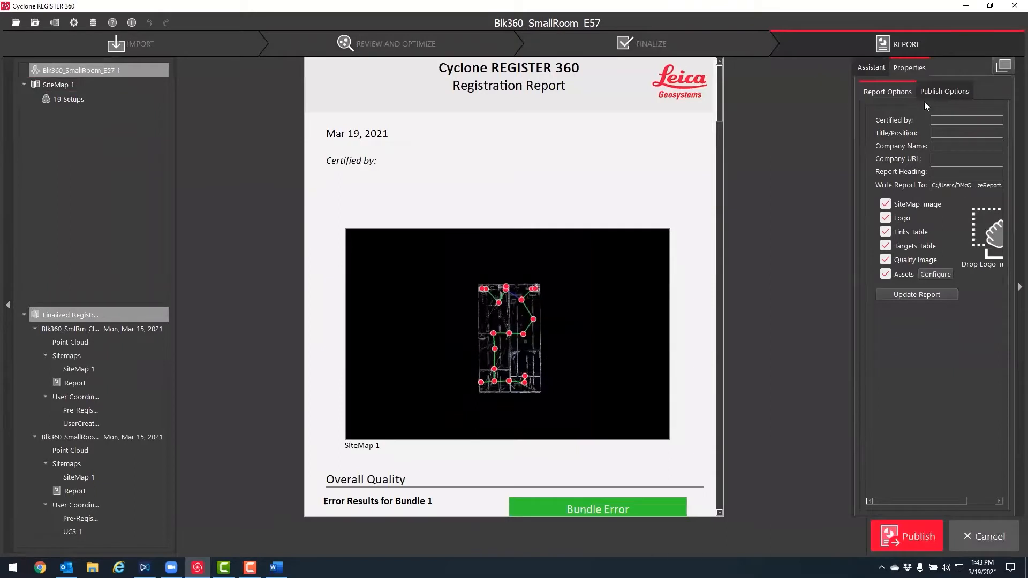
{"action": "left_click", "coordinate": [945, 92]}
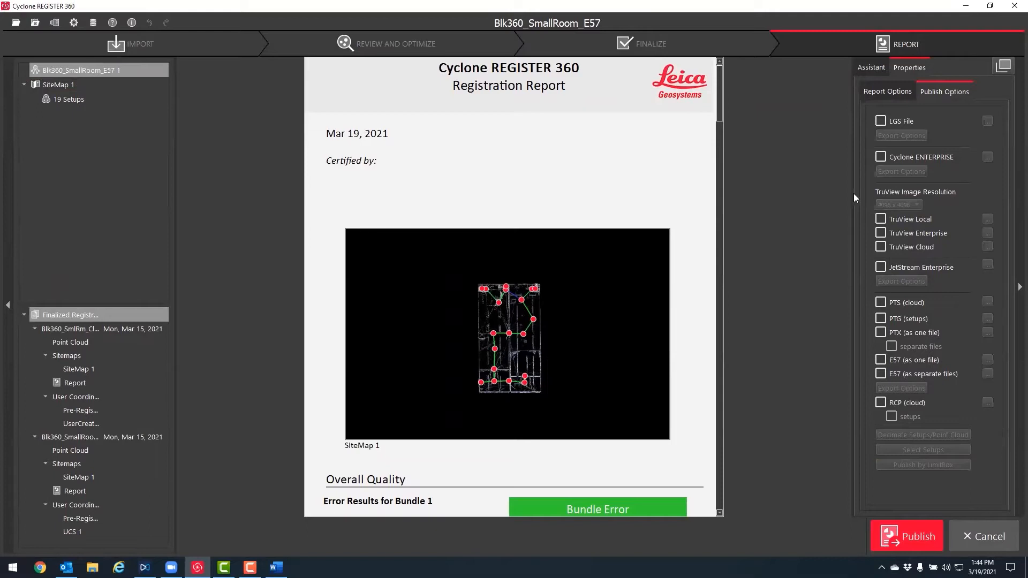
{"action": "left_click", "coordinate": [880, 121]}
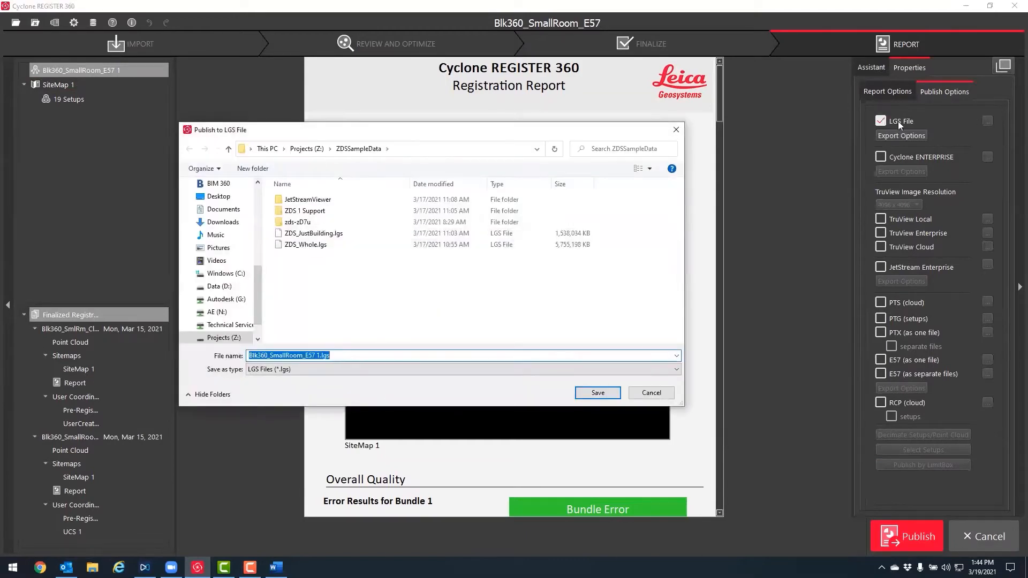
{"action": "key", "text": "ctrl"}
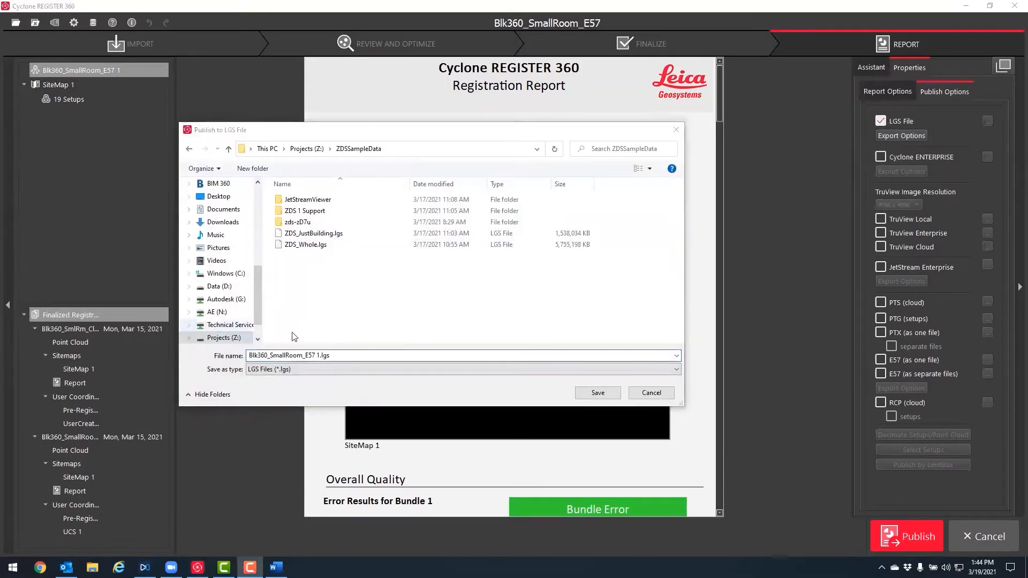
{"action": "left_click", "coordinate": [598, 392]}
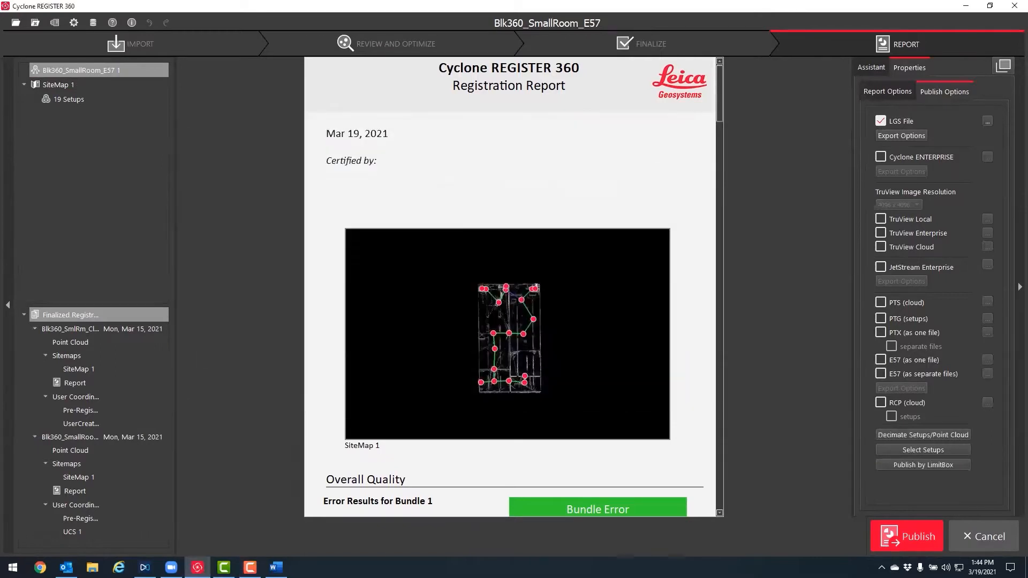
Check the LGS export summary for setups, saved UCSs and limit boxes, and cancel out of the report without publishing.
{"action": "left_click", "coordinate": [904, 136]}
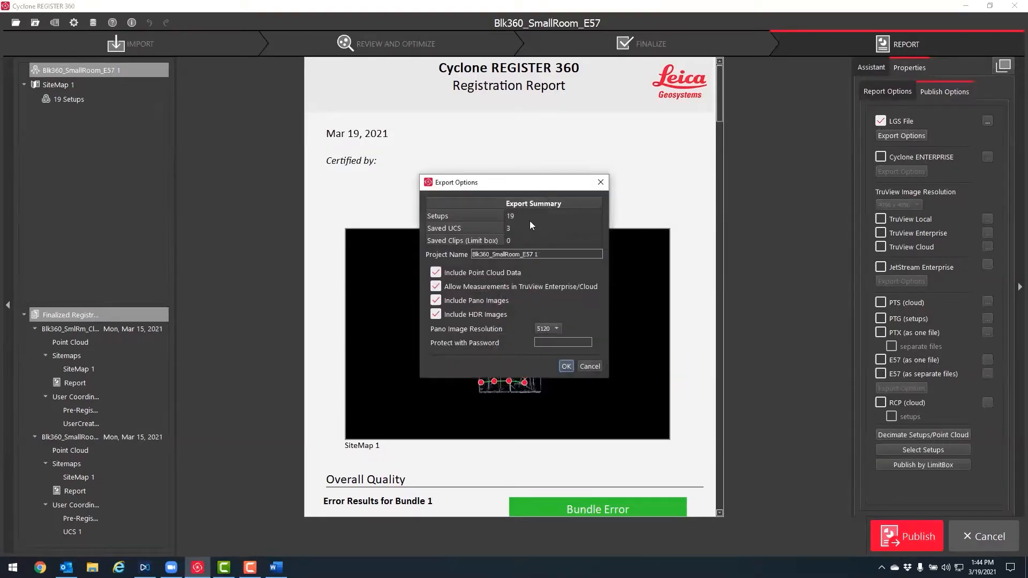
{"action": "key", "text": "ctrl"}
{"action": "left_click", "coordinate": [589, 367]}
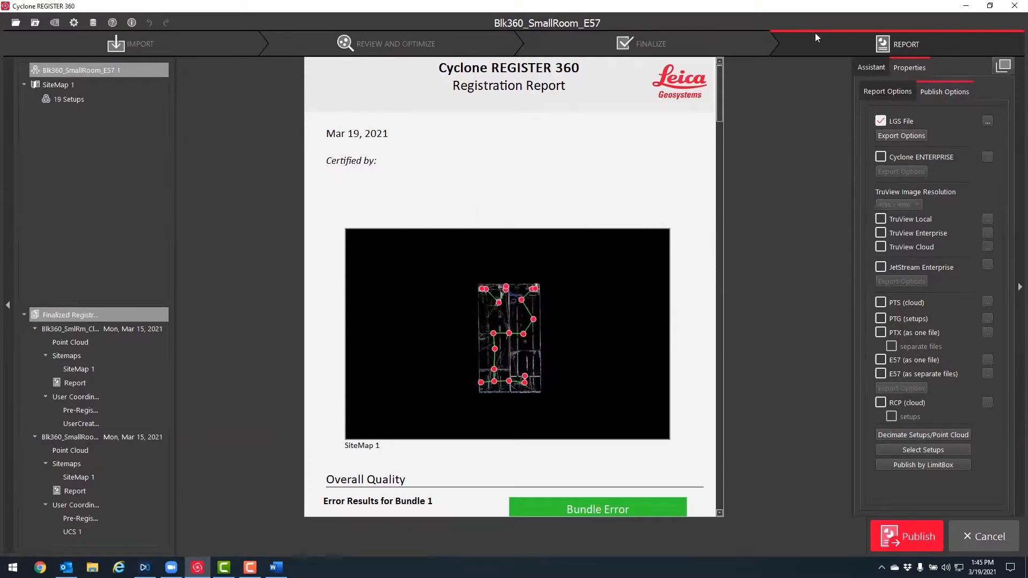
{"action": "left_click", "coordinate": [988, 544]}
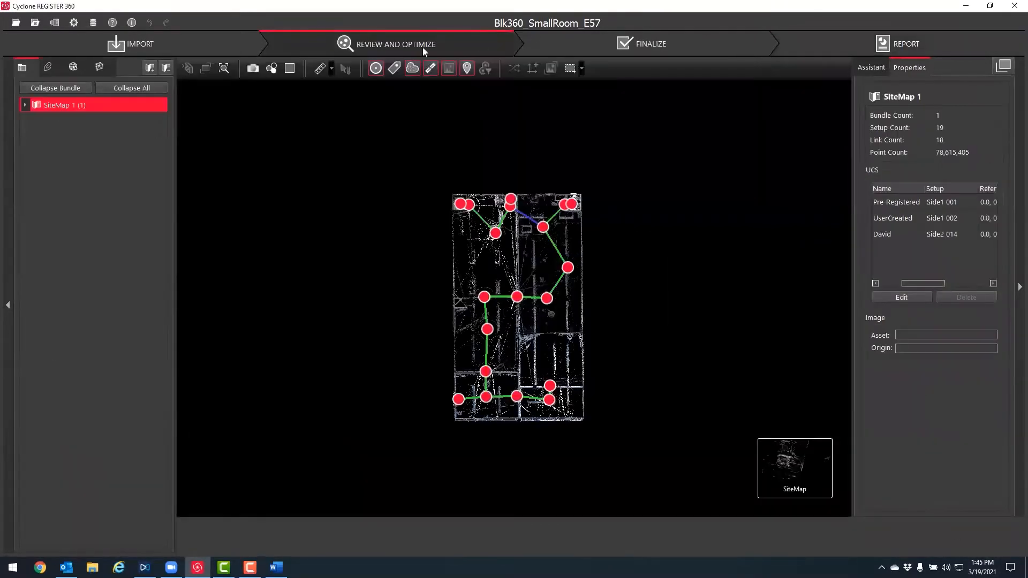
Open the bundle cloud of Bundle 1 and bring up the Limit Box Manager with its saved limit boxes.
{"action": "left_click", "coordinate": [23, 105]}
{"action": "left_click", "coordinate": [69, 120]}
{"action": "right_click", "coordinate": [75, 121]}
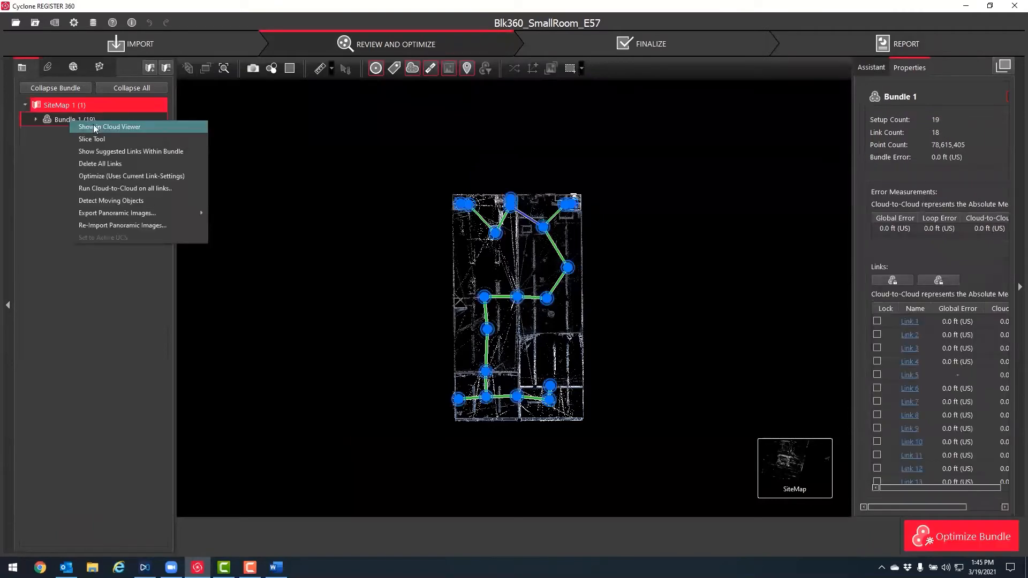
{"action": "left_click", "coordinate": [35, 119]}
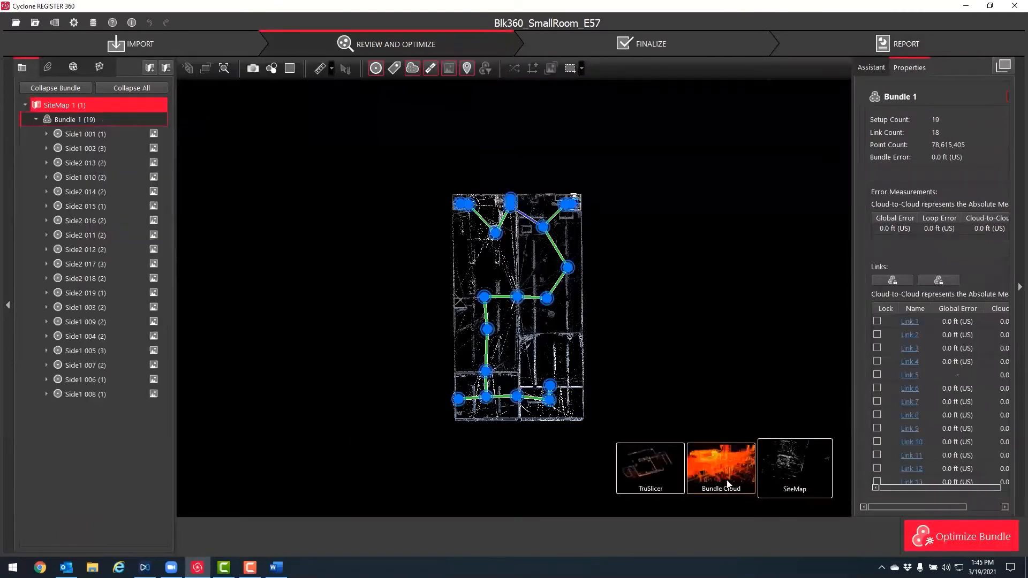
{"action": "left_click", "coordinate": [735, 487]}
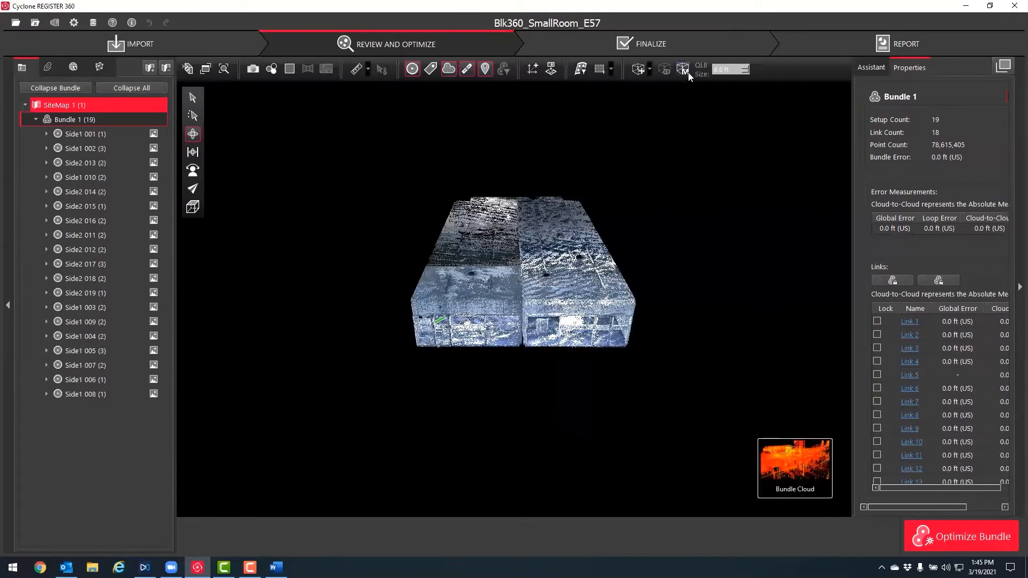
{"action": "left_click", "coordinate": [683, 68]}
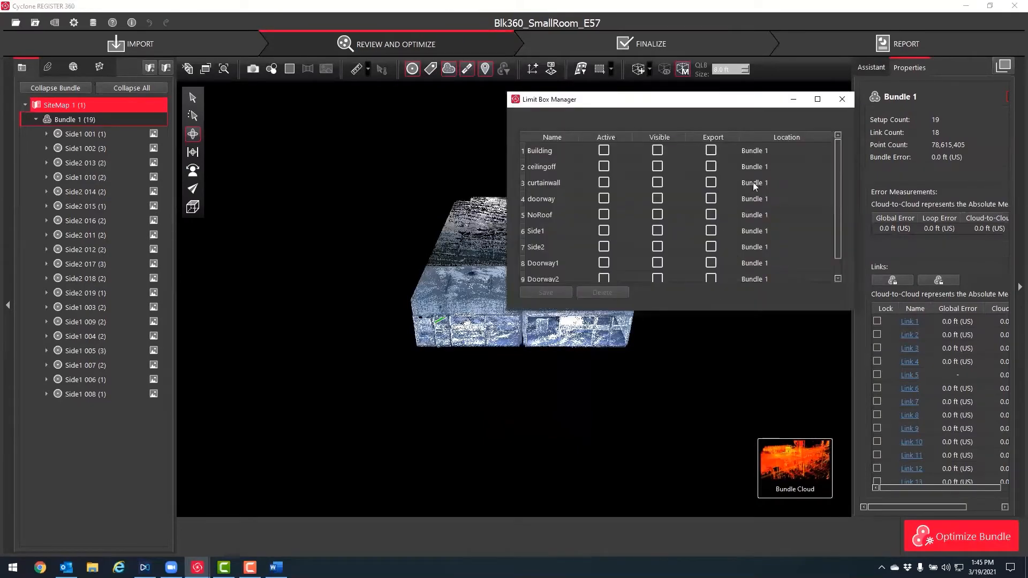
{"action": "scroll", "coordinate": [838, 184], "scroll_direction": "down", "scroll_amount": 1}
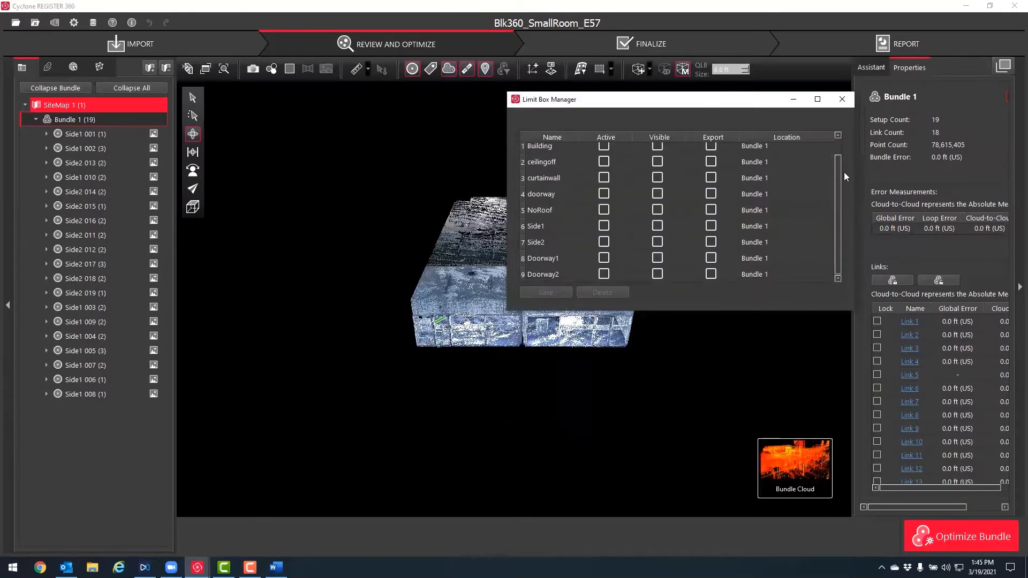
Mark all limit boxes of Bundle 1, from Building to Doorway2, for export and close the Limit Box Manager.
{"action": "left_click", "coordinate": [711, 150]}
{"action": "left_click", "coordinate": [713, 167]}
{"action": "left_click", "coordinate": [712, 183]}
{"action": "left_click", "coordinate": [711, 199]}
{"action": "left_click", "coordinate": [711, 215]}
{"action": "left_click", "coordinate": [712, 230]}
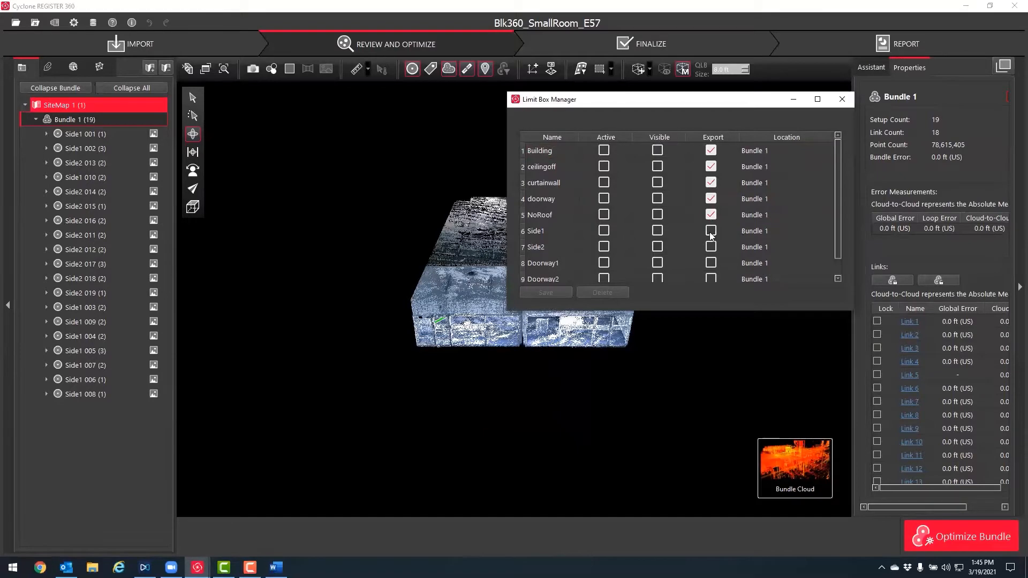
{"action": "scroll", "coordinate": [712, 238], "scroll_direction": "down", "scroll_amount": 1}
{"action": "left_click", "coordinate": [712, 244]}
{"action": "left_click", "coordinate": [712, 259]}
{"action": "left_click", "coordinate": [712, 275]}
{"action": "left_click", "coordinate": [842, 99]}
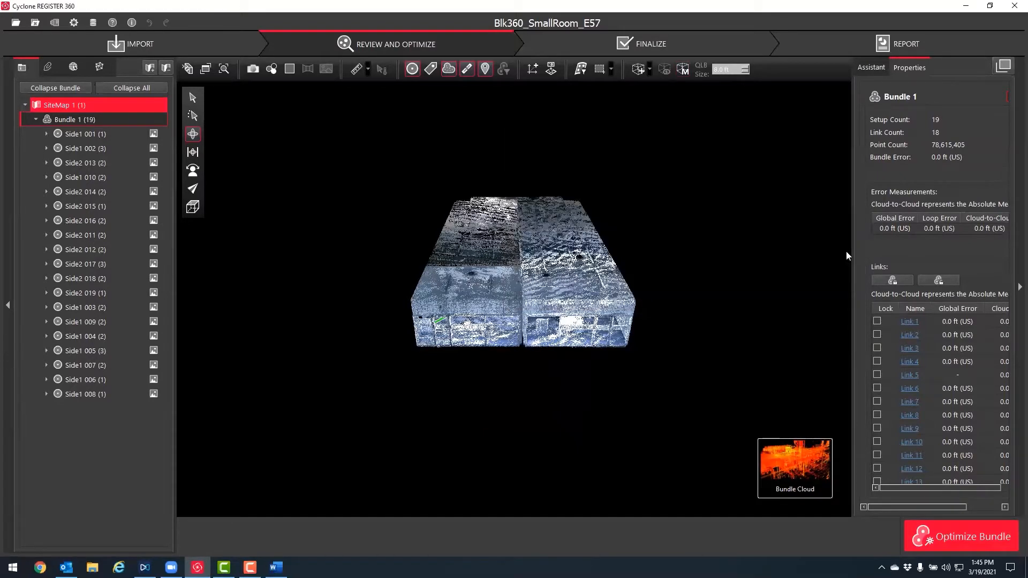
Finalize the registration with the captured site map view and enable LGS publishing as Blk360_SmallRoom_E57 1.lgs.
{"action": "left_click", "coordinate": [643, 44]}
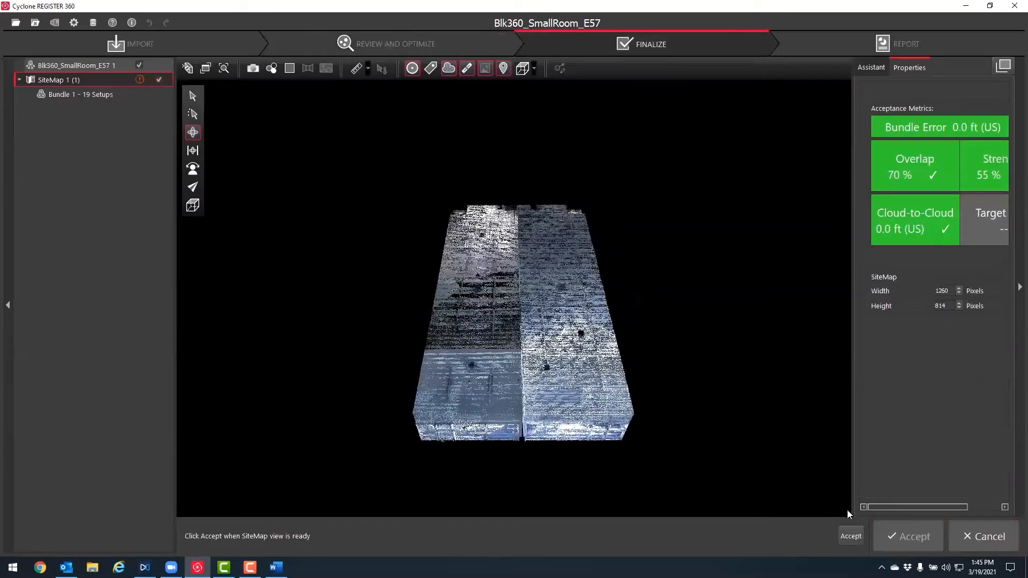
{"action": "left_click", "coordinate": [849, 536]}
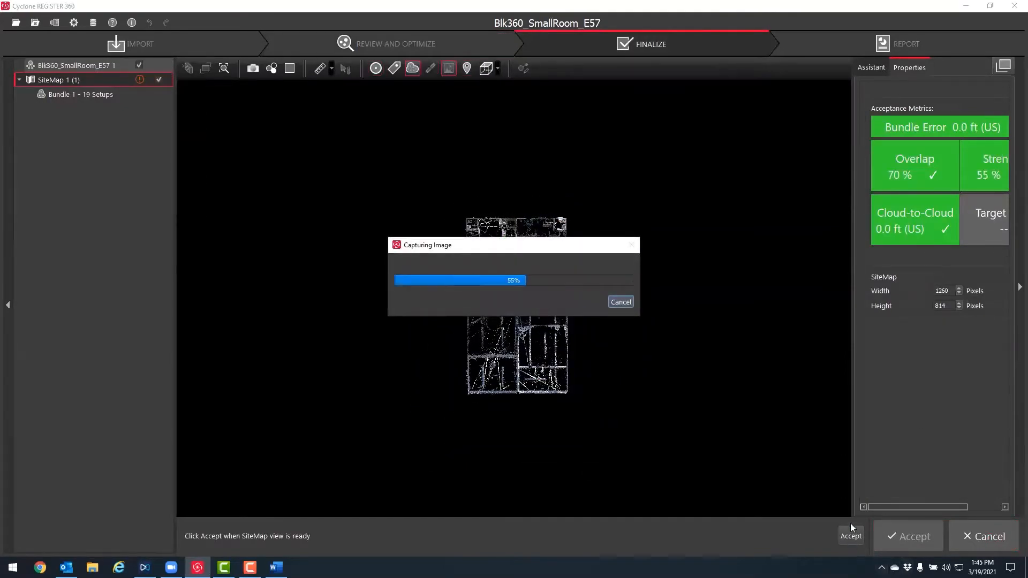
{"action": "left_click", "coordinate": [914, 537]}
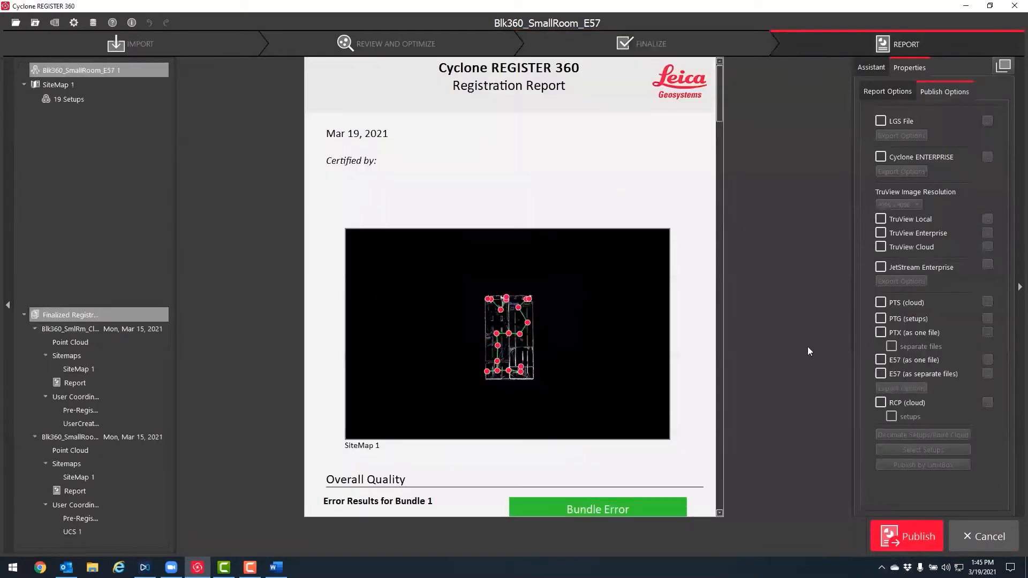
{"action": "left_click", "coordinate": [881, 120]}
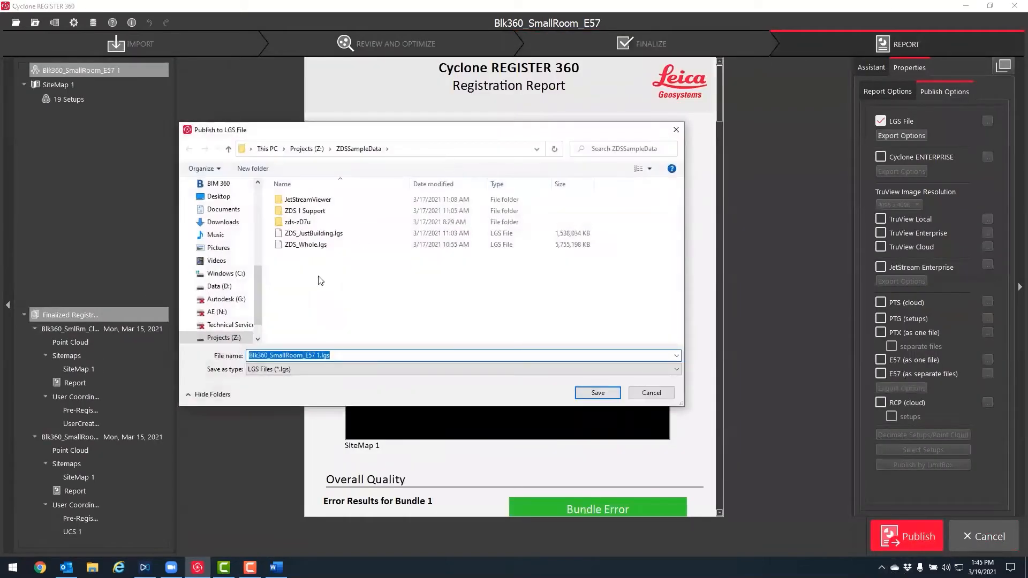
{"action": "key", "text": "Return"}
Accept the LGS export options with project name Blk360_SmallRoom_E57 1, point cloud data, pano and HDR images, and pano resolution 5120.
{"action": "left_click", "coordinate": [902, 136]}
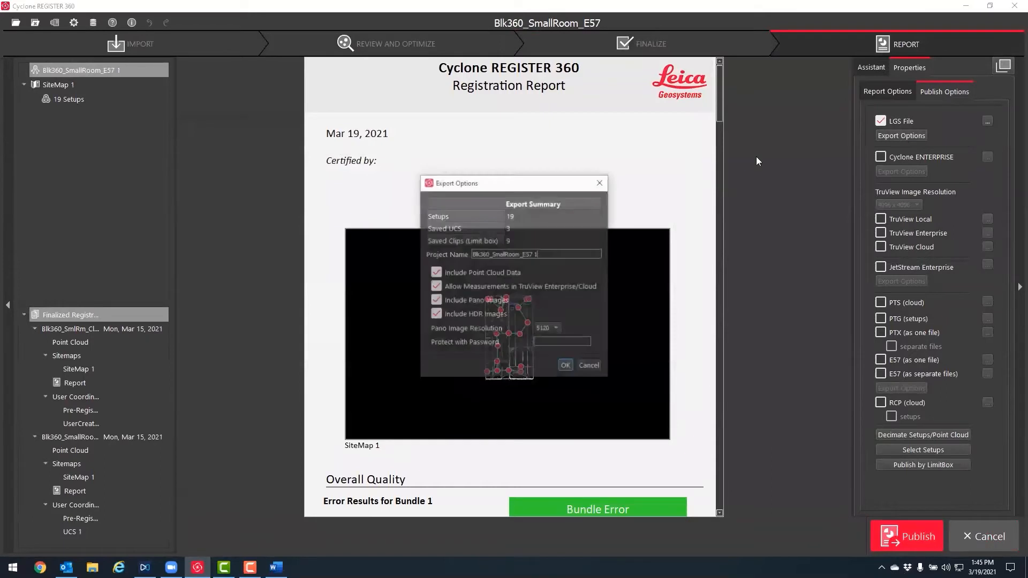
{"action": "triple_click", "coordinate": [550, 255]}
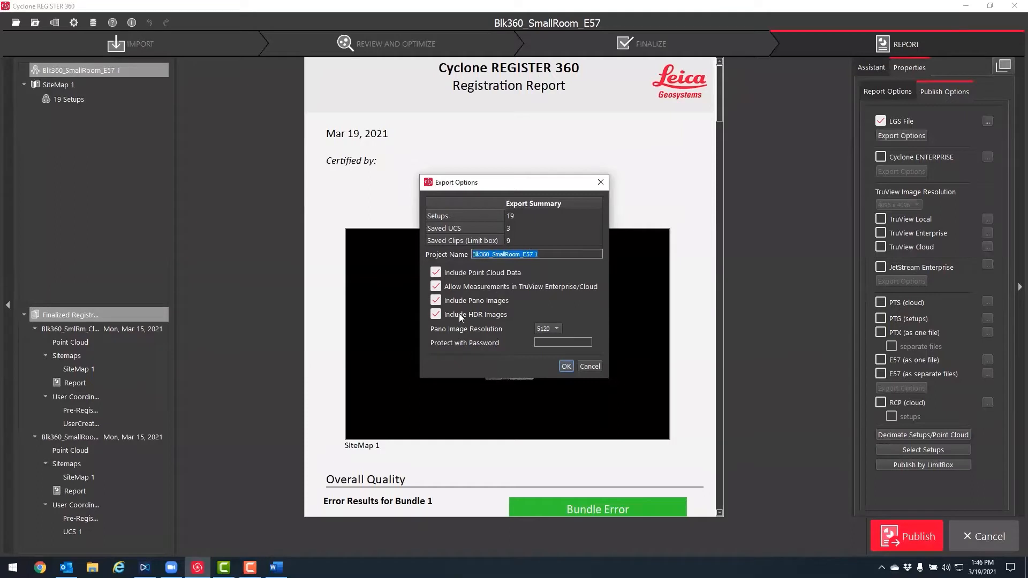
{"action": "left_click", "coordinate": [544, 329]}
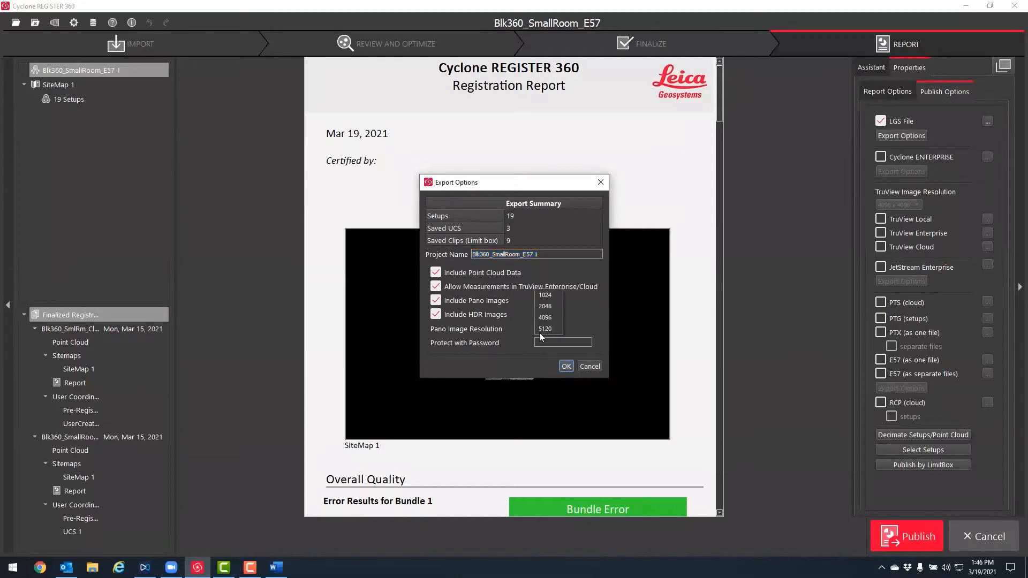
{"action": "left_click", "coordinate": [595, 317]}
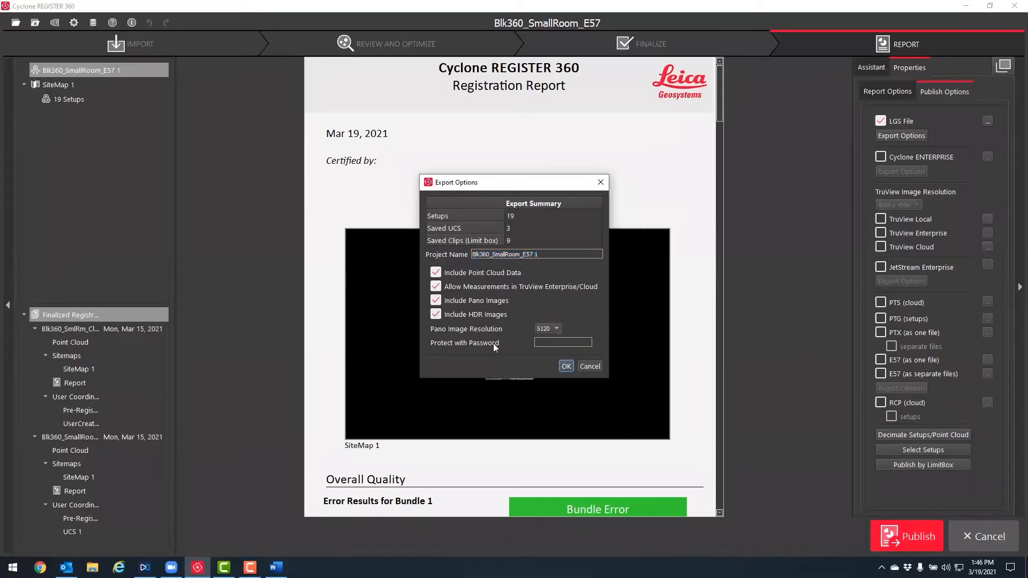
{"action": "left_click", "coordinate": [567, 367]}
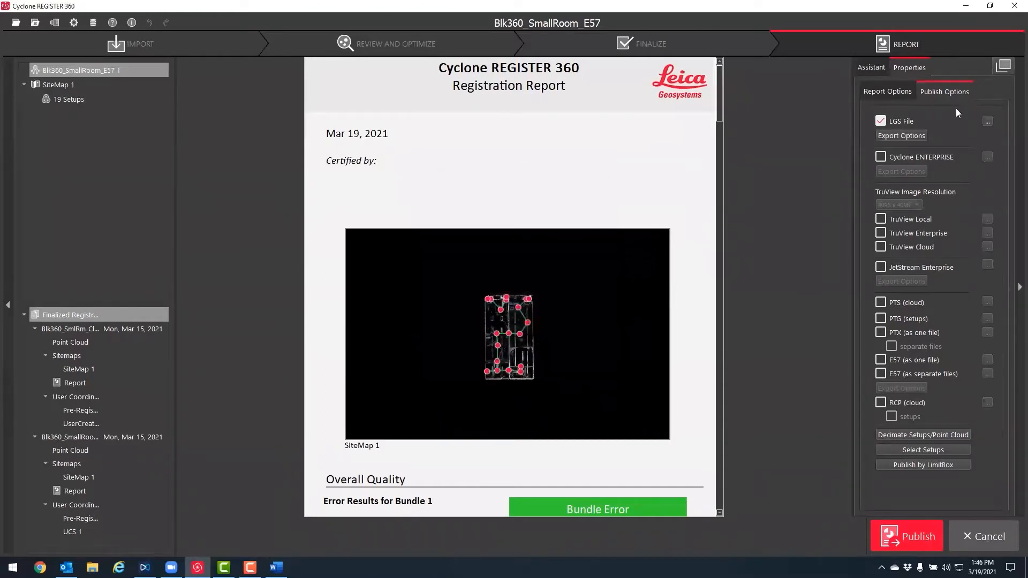
Publish the LGS file as a new finalized registration, editing the end of the registration name.
{"action": "left_click", "coordinate": [900, 536]}
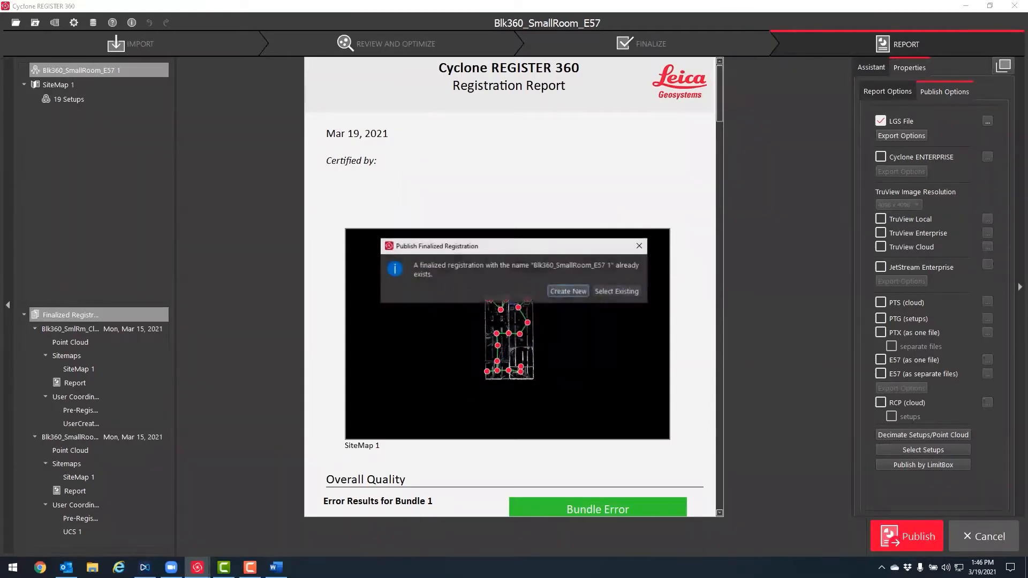
{"action": "left_click", "coordinate": [560, 292]}
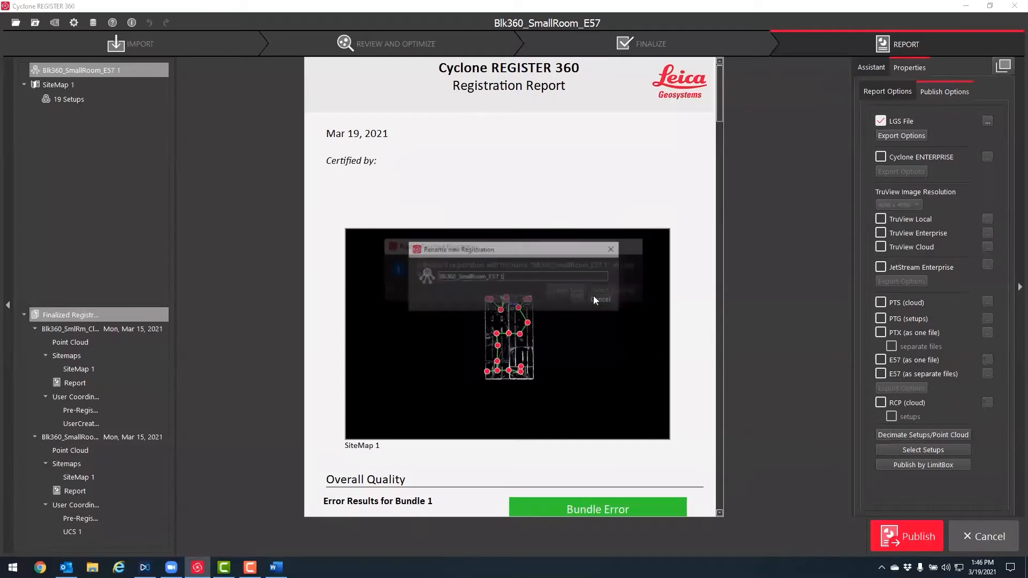
{"action": "left_click", "coordinate": [532, 277]}
{"action": "key", "text": "BackSpace"}
{"action": "left_click", "coordinate": [578, 300]}
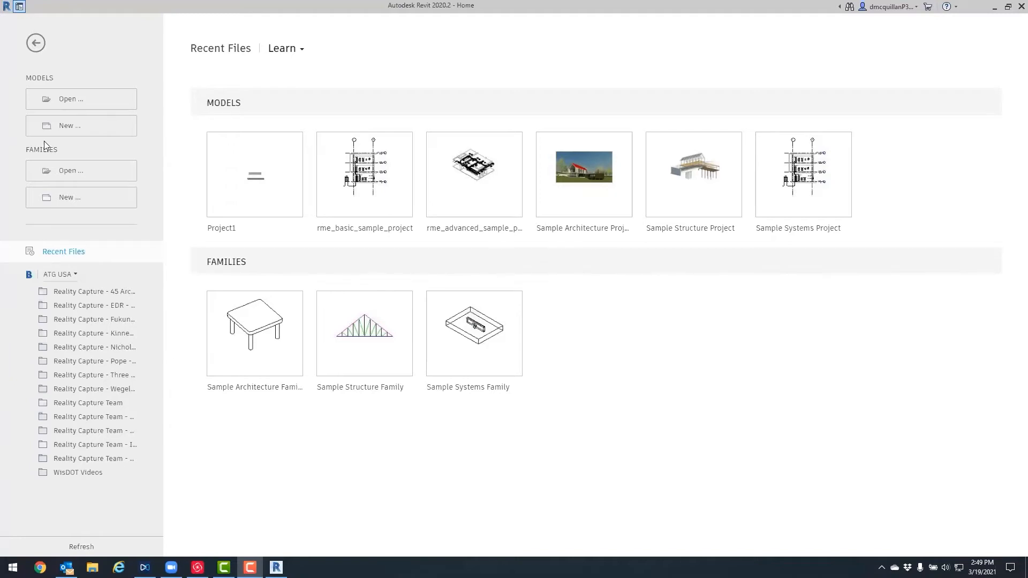
In Autodesk Revit, create a new project from the Architectural Template.
{"action": "left_click", "coordinate": [84, 135]}
{"action": "left_click", "coordinate": [482, 261]}
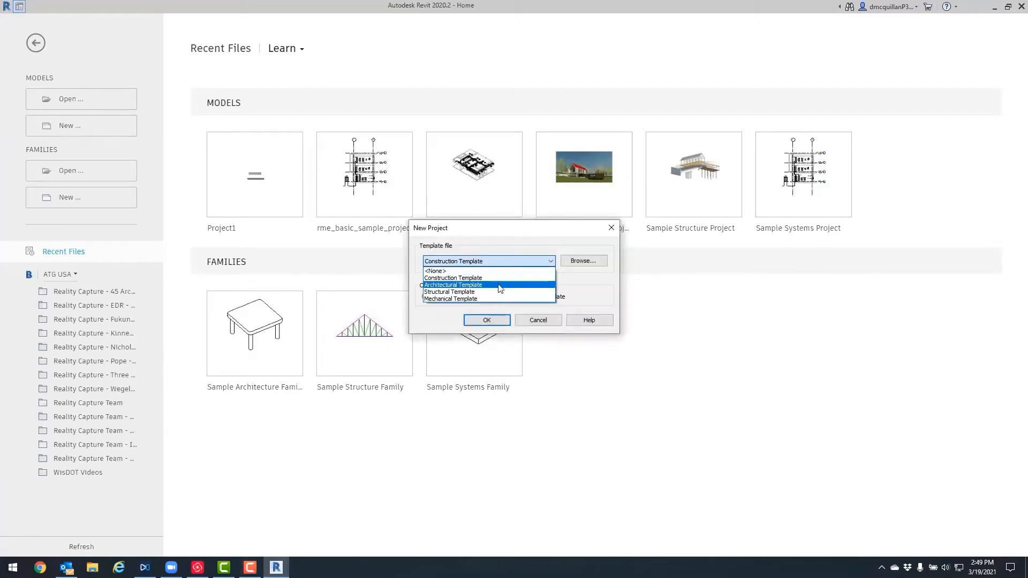
{"action": "left_click", "coordinate": [499, 288]}
{"action": "left_click", "coordinate": [487, 318]}
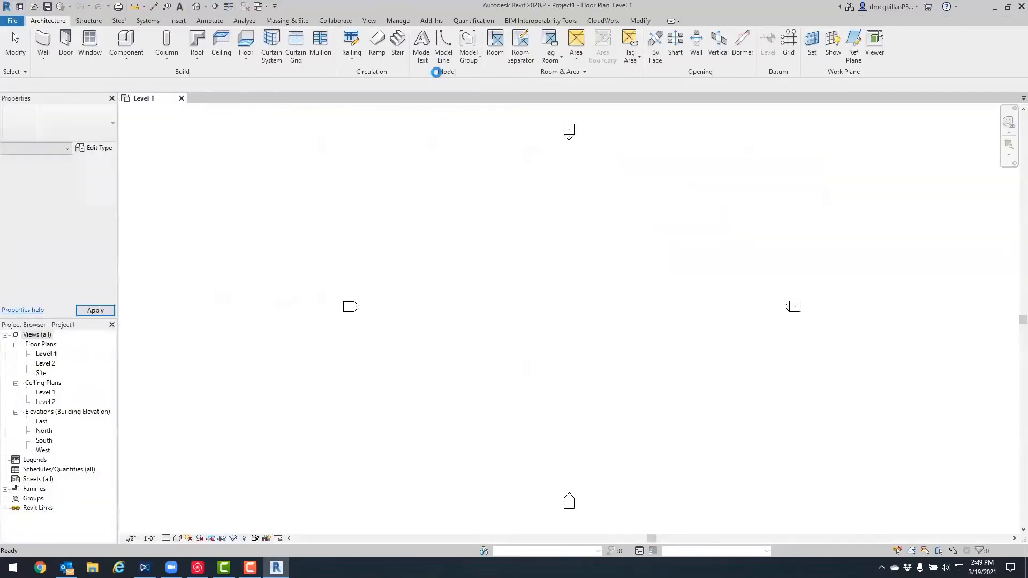
Open Blk360_SmallRoom_E57 1.lgs from the ZDSSampleData folder as the CloudWorx point source, accepting the US survey feet notice.
{"action": "key", "text": "ctrl"}
{"action": "left_click", "coordinate": [603, 20]}
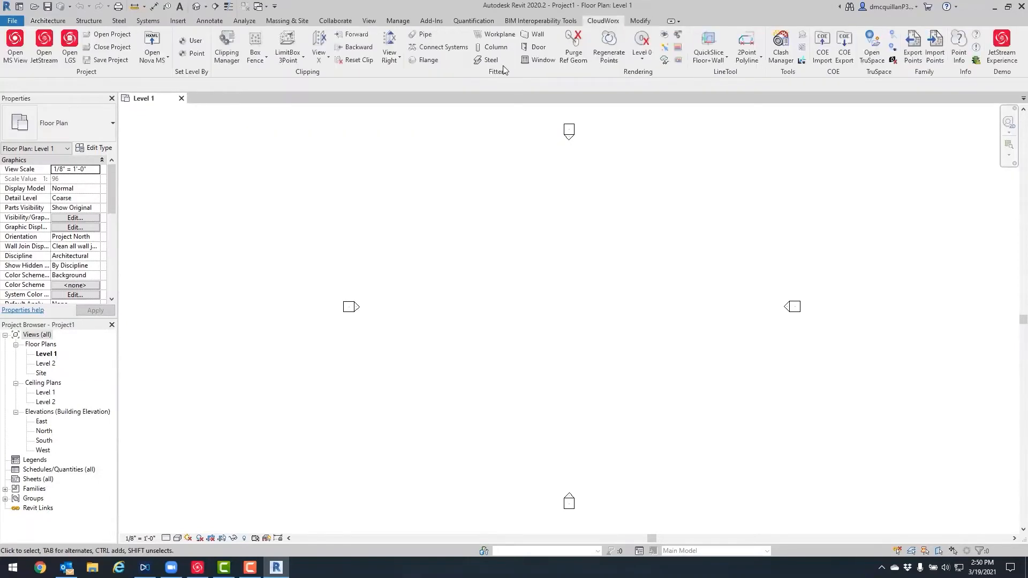
{"action": "left_click", "coordinate": [69, 48]}
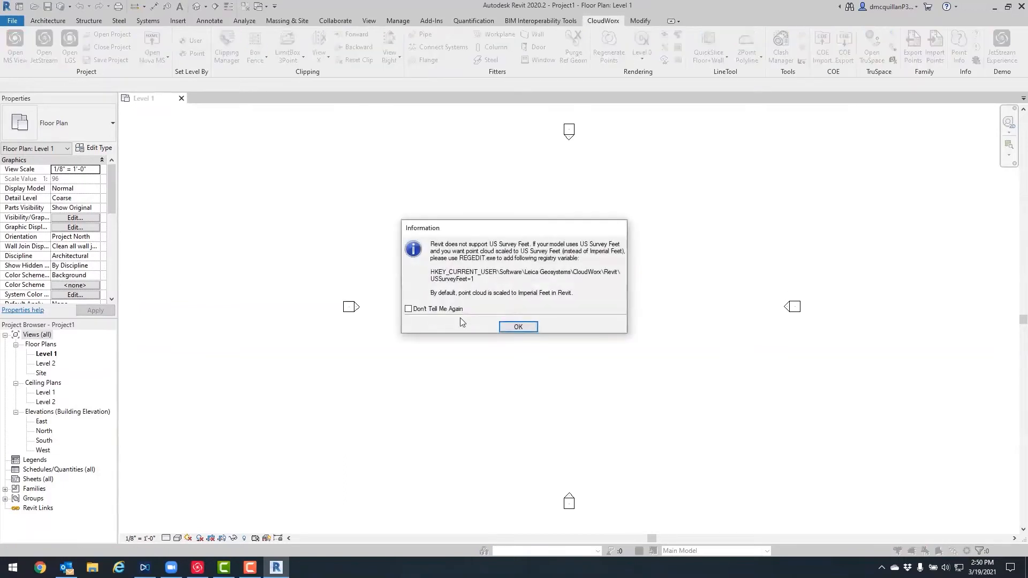
{"action": "left_click", "coordinate": [519, 327]}
{"action": "left_click", "coordinate": [531, 252]}
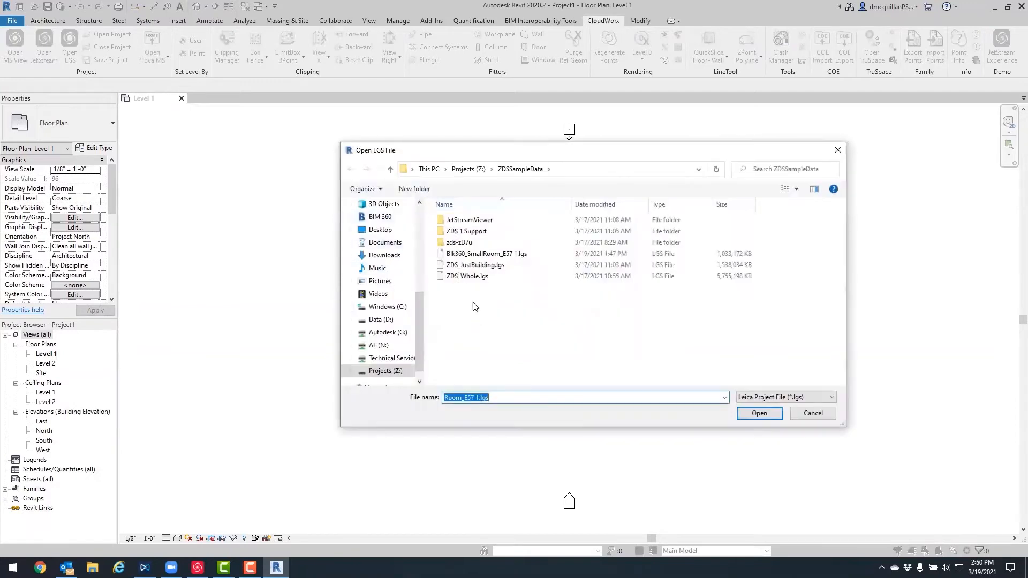
{"action": "left_click", "coordinate": [498, 253]}
{"action": "left_click", "coordinate": [754, 415]}
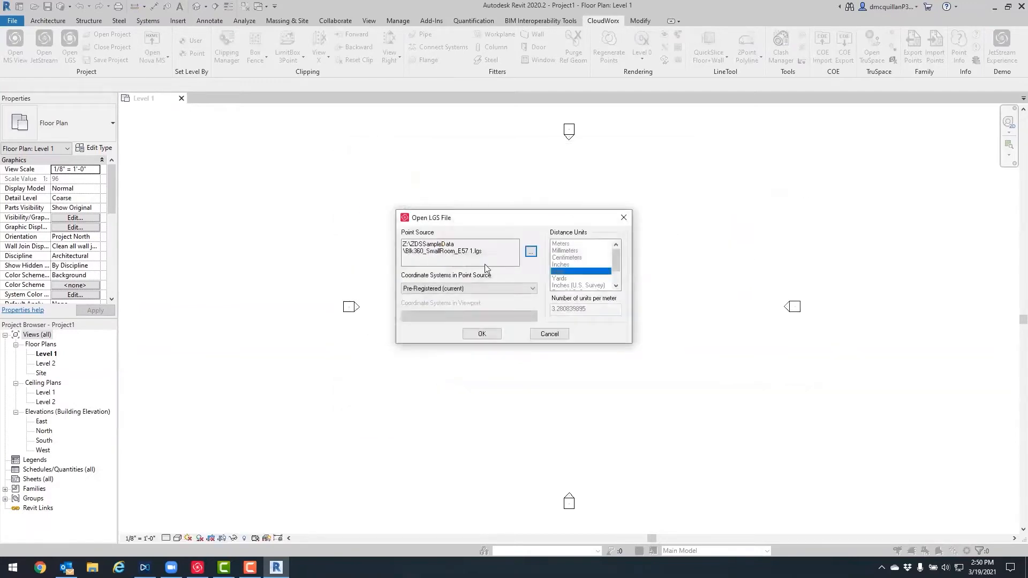
Load the LGS point cloud using the custom coordinate system listed directly after UserCreated.
{"action": "left_click", "coordinate": [429, 289]}
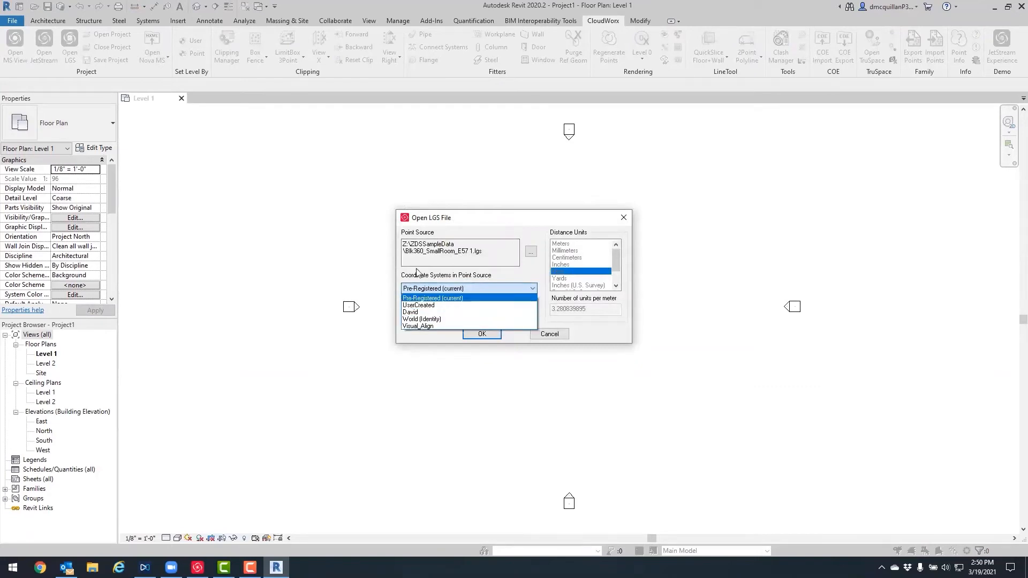
{"action": "left_click", "coordinate": [411, 312]}
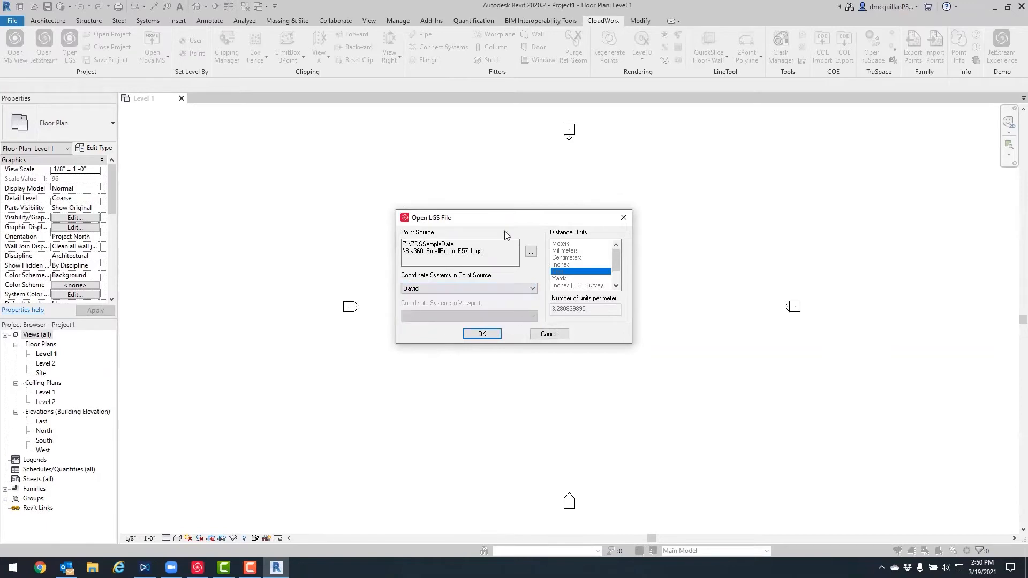
{"action": "left_click", "coordinate": [486, 335]}
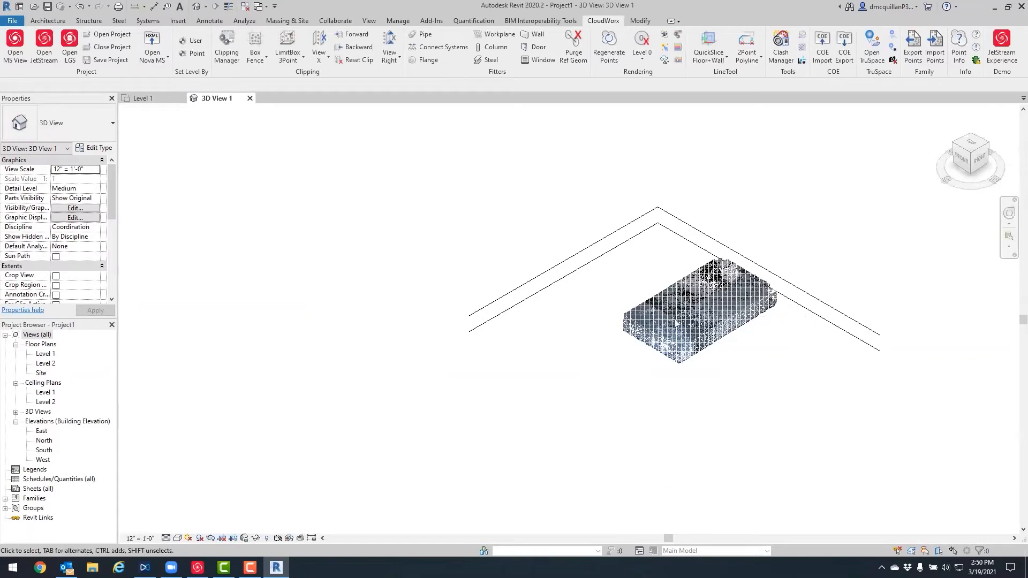
Examine the loaded point cloud's orientation from the front and above in the 3D view.
{"action": "scroll", "coordinate": [771, 326], "scroll_direction": "up", "scroll_amount": 3}
{"action": "middle_click_drag", "start_coordinate": [769, 327], "coordinate": [623, 332]}
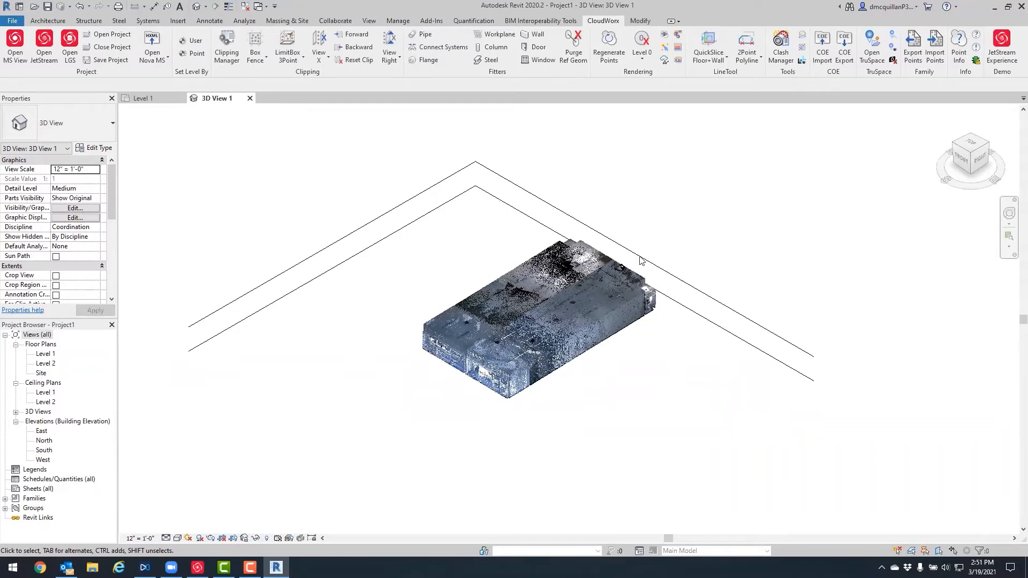
{"action": "left_click", "coordinate": [961, 151]}
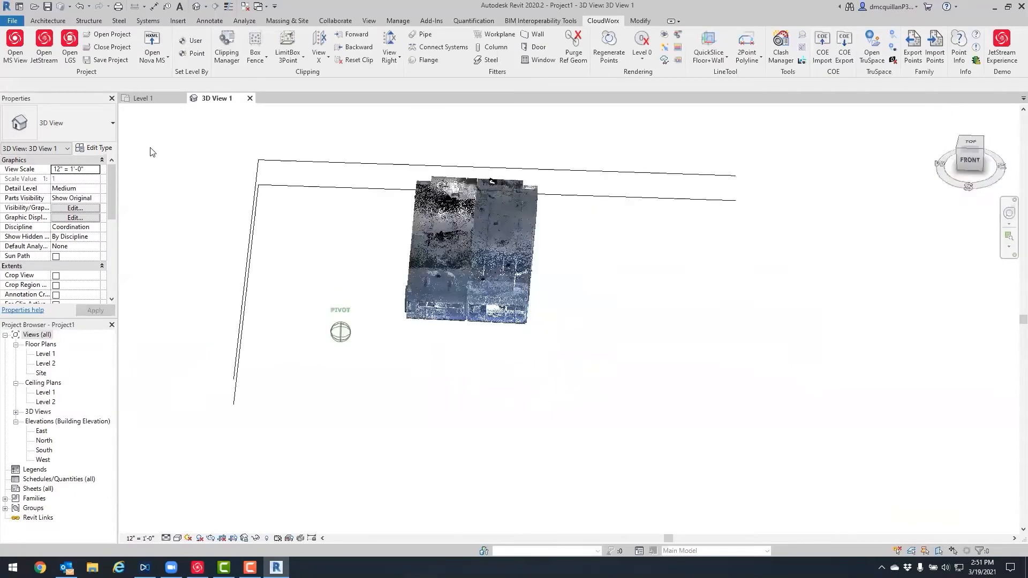
{"action": "left_click", "coordinate": [963, 154]}
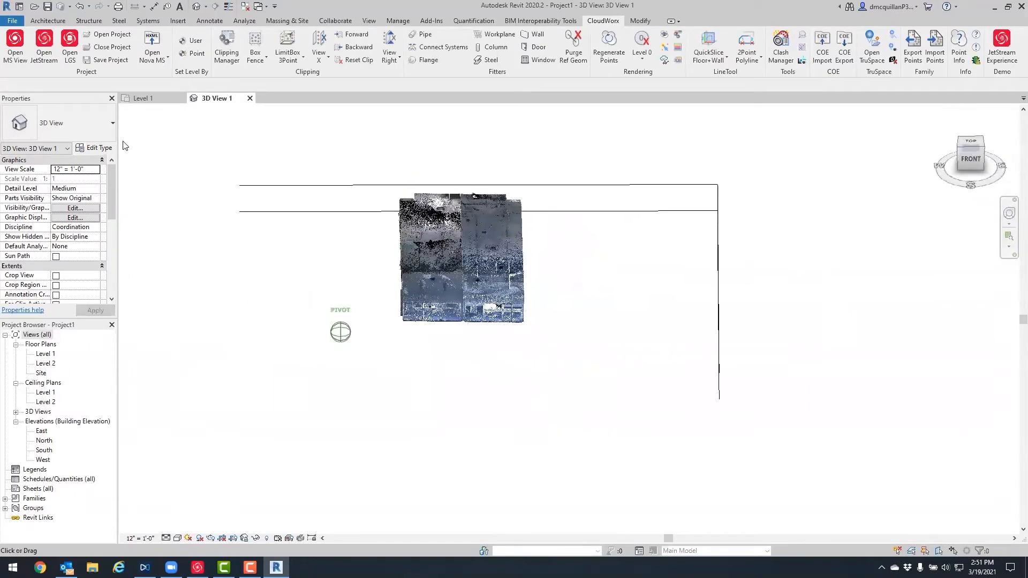
{"action": "left_click", "coordinate": [971, 135]}
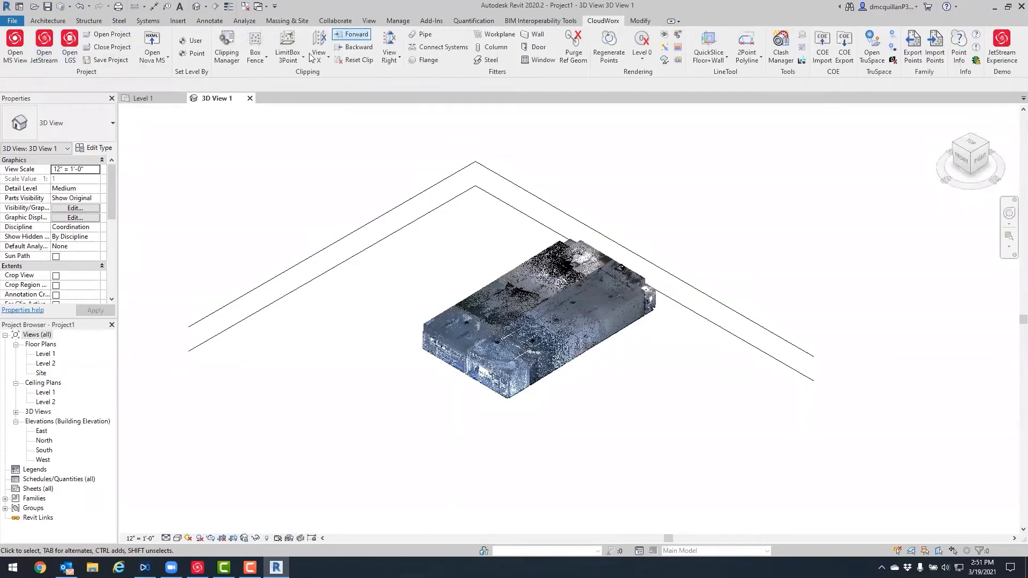
Set a level from a cloud point on the building's floor edge, named Level1Ground, with a FloorPlan view.
{"action": "left_click", "coordinate": [195, 54]}
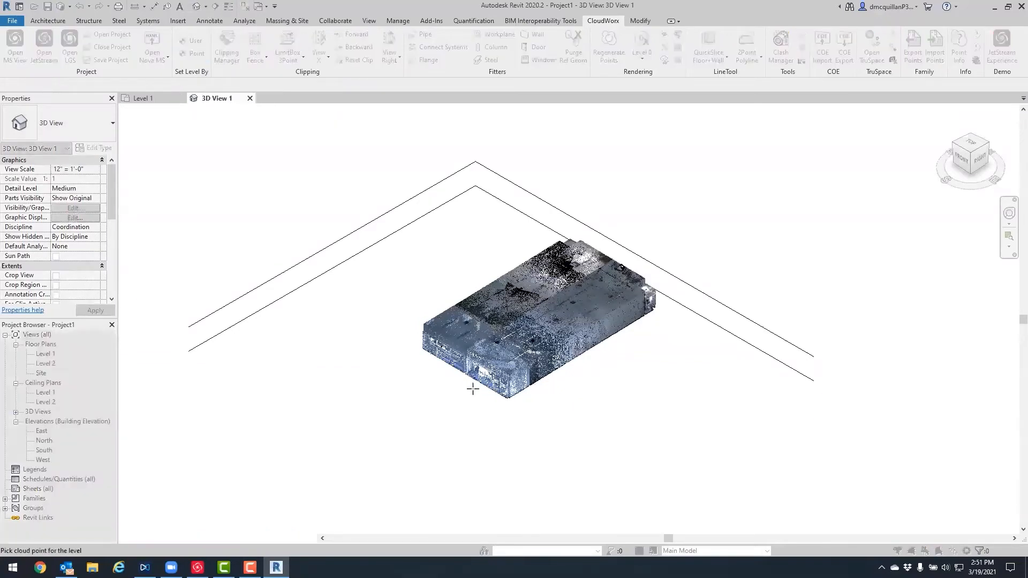
{"action": "left_click", "coordinate": [702, 321]}
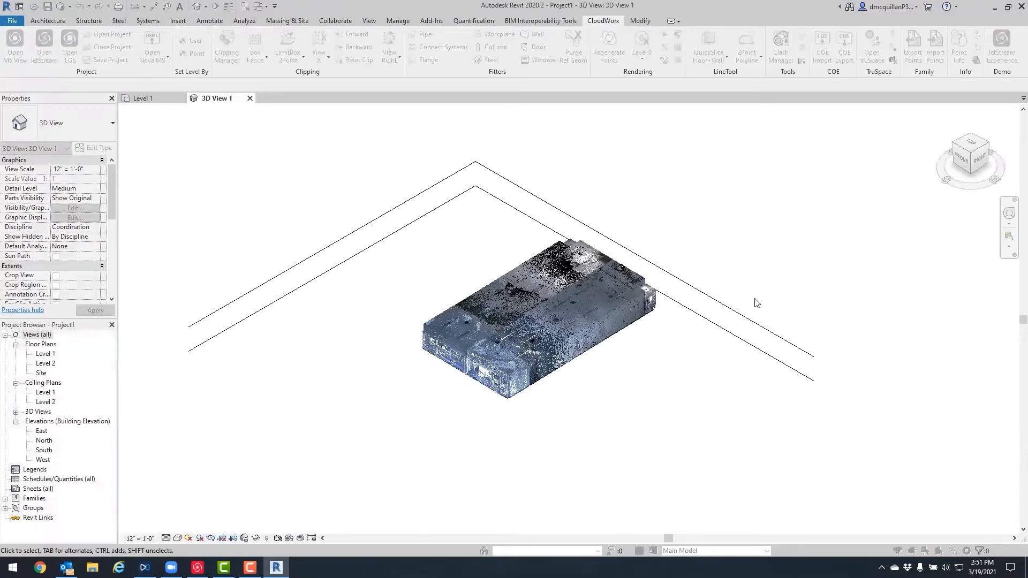
{"action": "scroll", "coordinate": [596, 344], "scroll_direction": "up", "scroll_amount": 10}
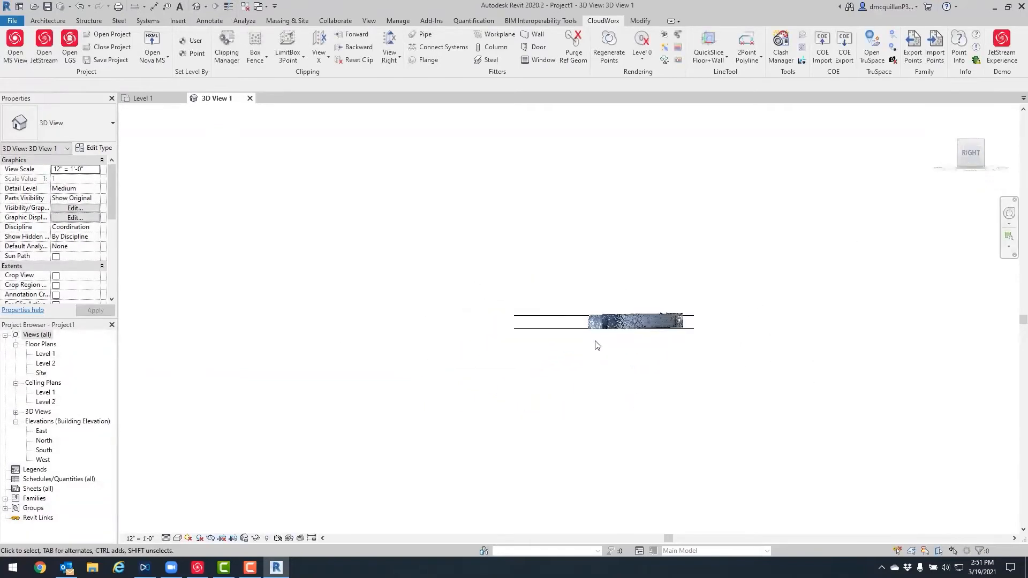
{"action": "scroll", "coordinate": [400, 354], "scroll_direction": "up", "scroll_amount": 2}
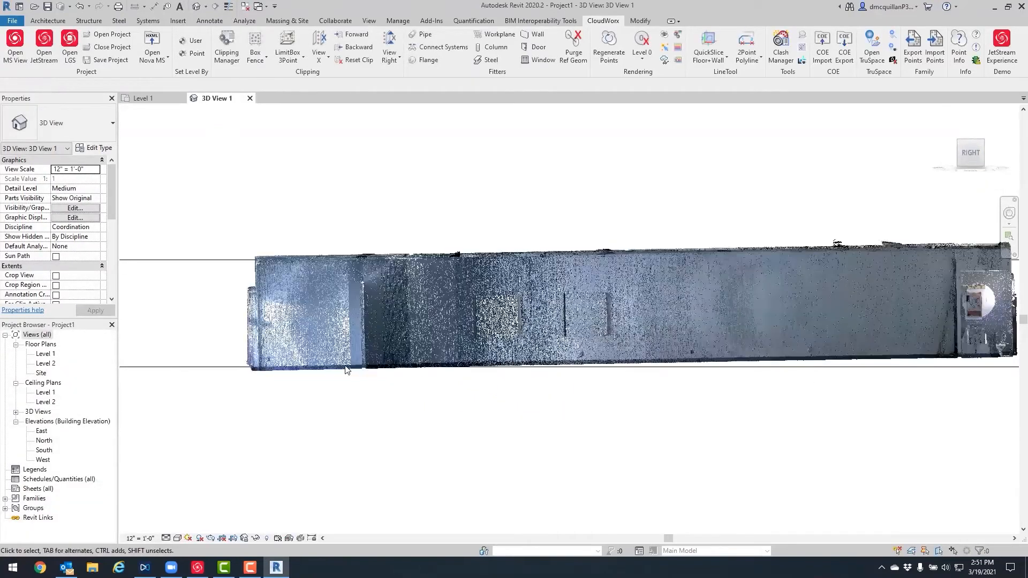
{"action": "left_click", "coordinate": [197, 53]}
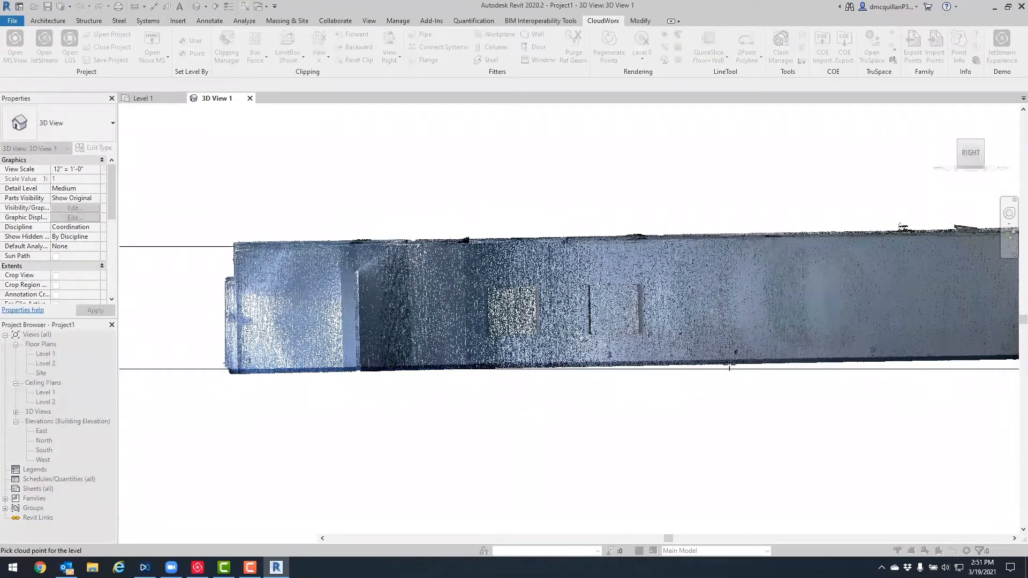
{"action": "left_click", "coordinate": [729, 367]}
{"action": "key", "text": "Tab"}
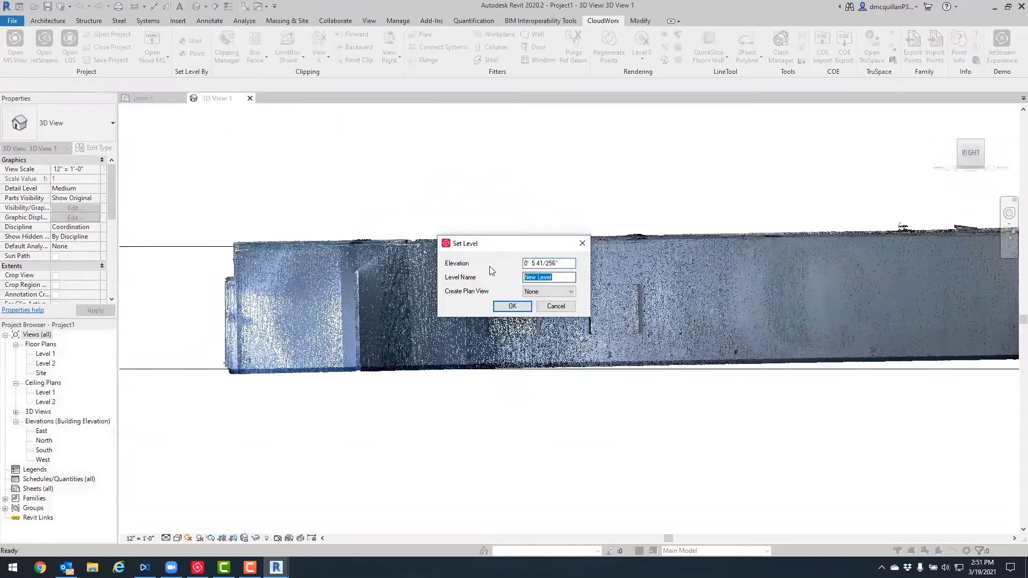
{"action": "type", "text": "L"}
{"action": "left_click", "coordinate": [544, 291]}
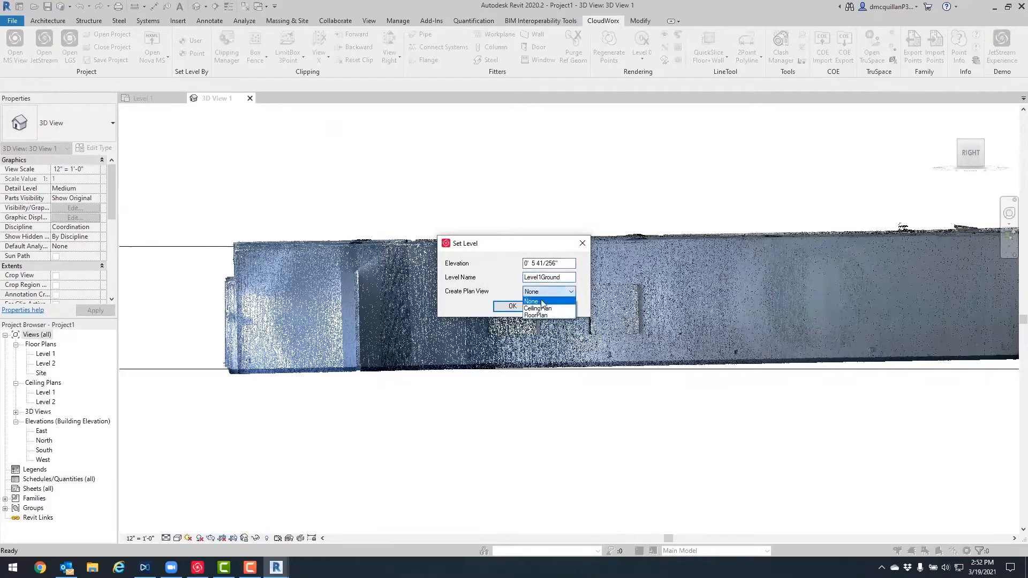
{"action": "left_click", "coordinate": [545, 317]}
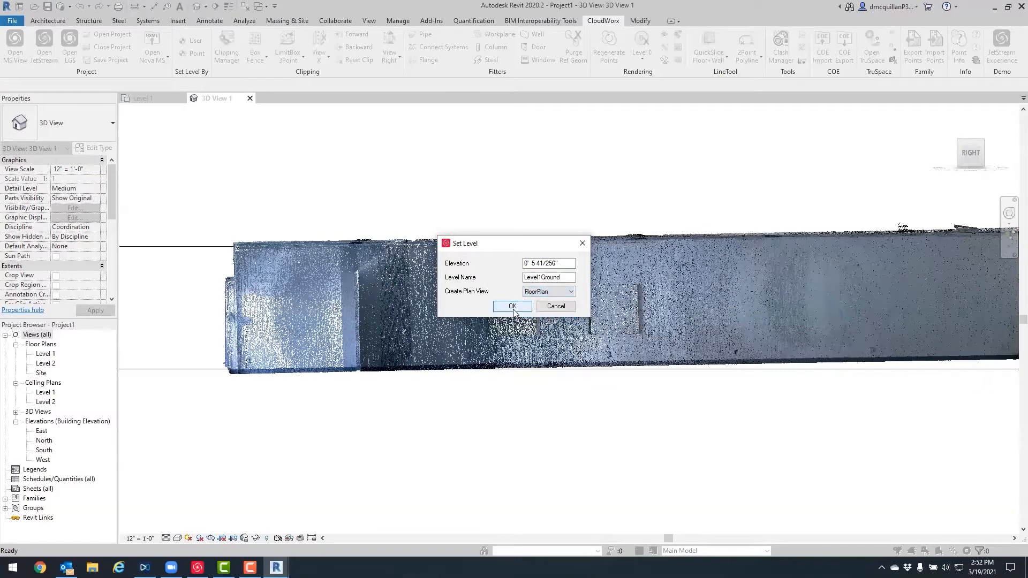
{"action": "left_click", "coordinate": [512, 306]}
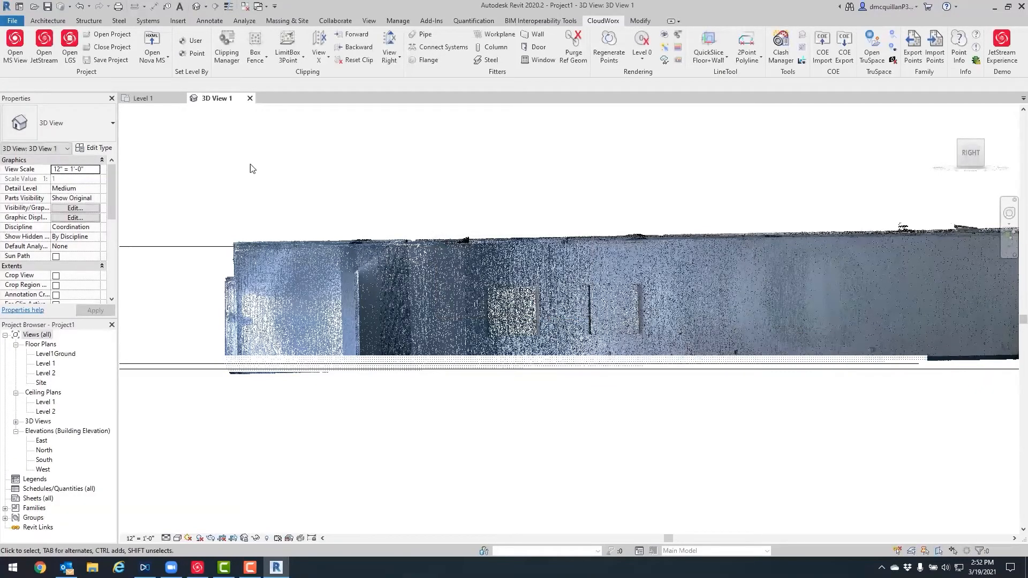
Set a level from a cloud point near the building's ceiling, named Lvl1Ceiling, with a CeilingPlan view.
{"action": "left_click", "coordinate": [185, 56]}
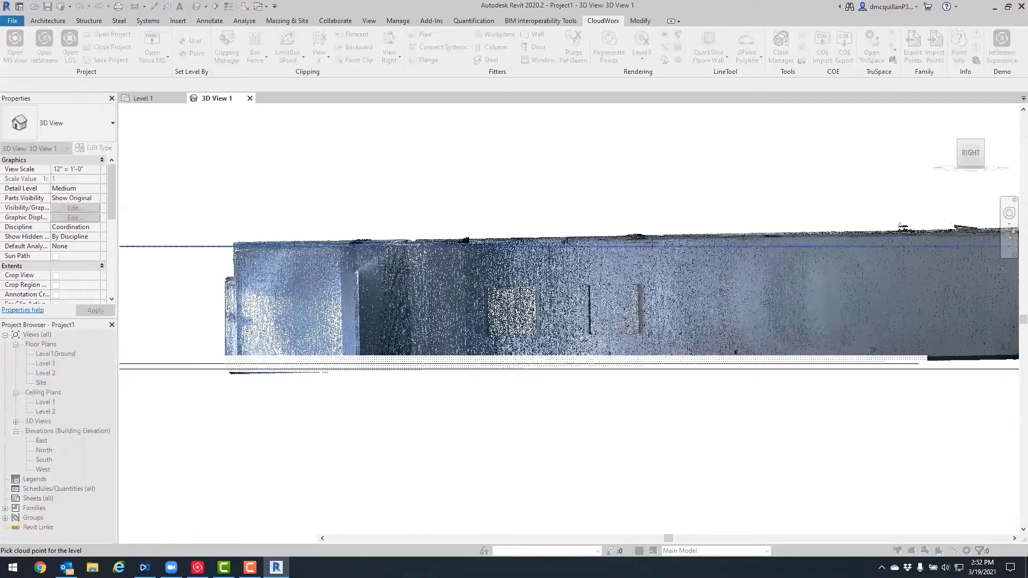
{"action": "left_click", "coordinate": [665, 260]}
{"action": "key", "text": "Tab"}
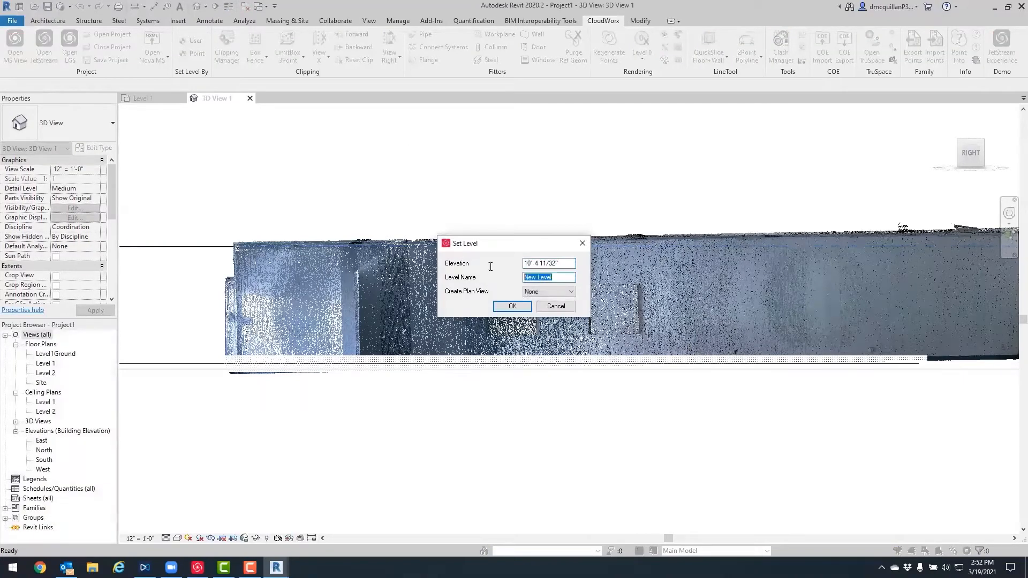
{"action": "type", "text": "Lvl1Ceiling"}
{"action": "left_click", "coordinate": [552, 293]}
{"action": "left_click", "coordinate": [538, 317]}
{"action": "left_click", "coordinate": [513, 306]}
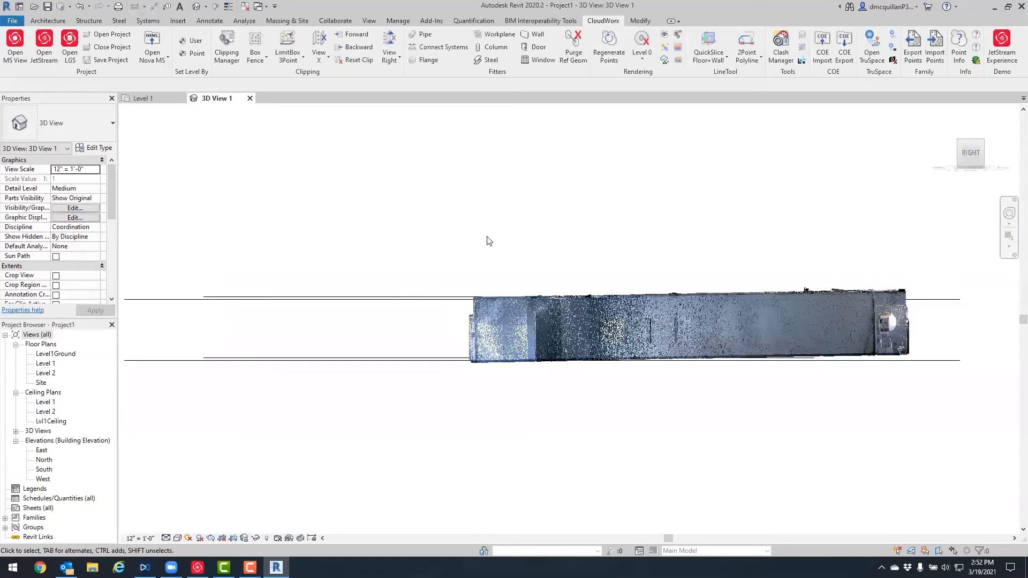
Activate the Doorway1 clipping group and enable its limit box to isolate the doorway points.
{"action": "left_click", "coordinate": [226, 44]}
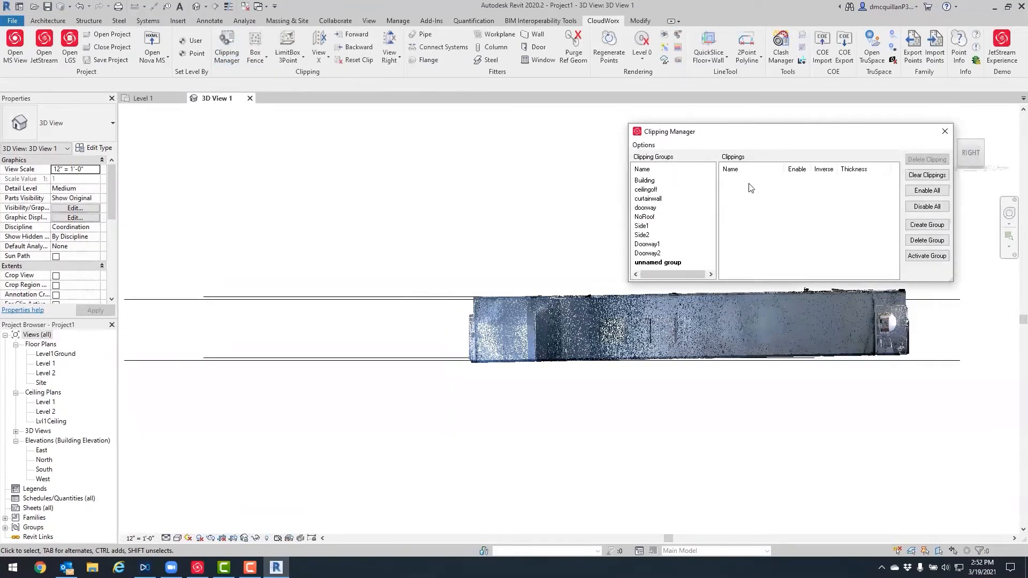
{"action": "left_click_drag", "start_coordinate": [741, 134], "coordinate": [627, 118]}
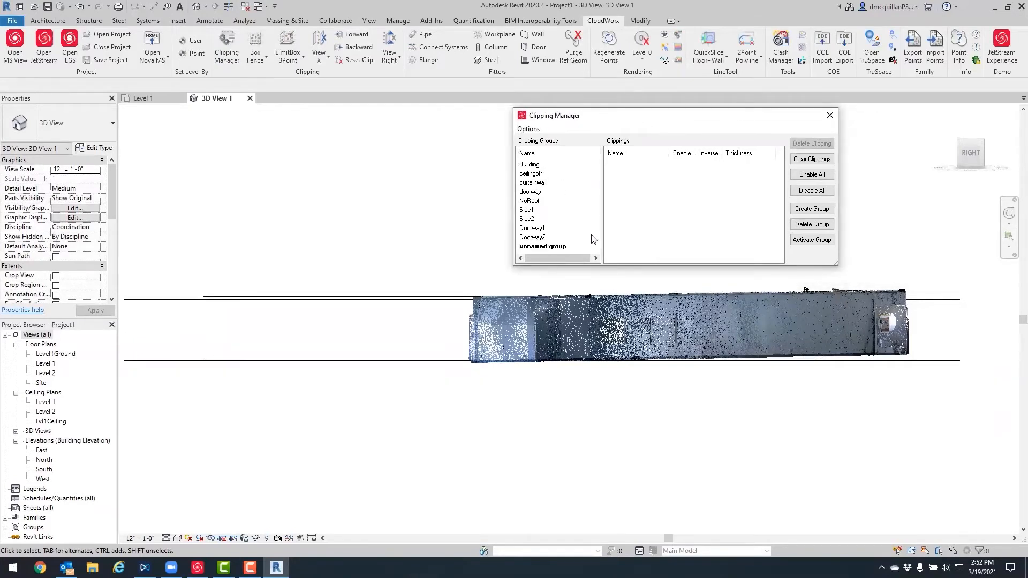
{"action": "left_click", "coordinate": [537, 228]}
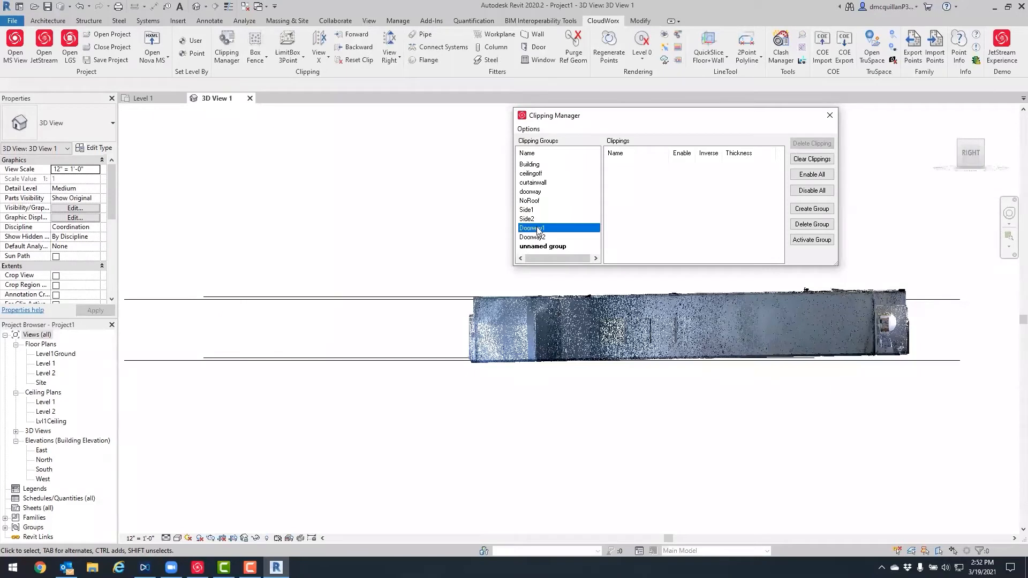
{"action": "left_click", "coordinate": [812, 240]}
{"action": "left_click", "coordinate": [682, 164]}
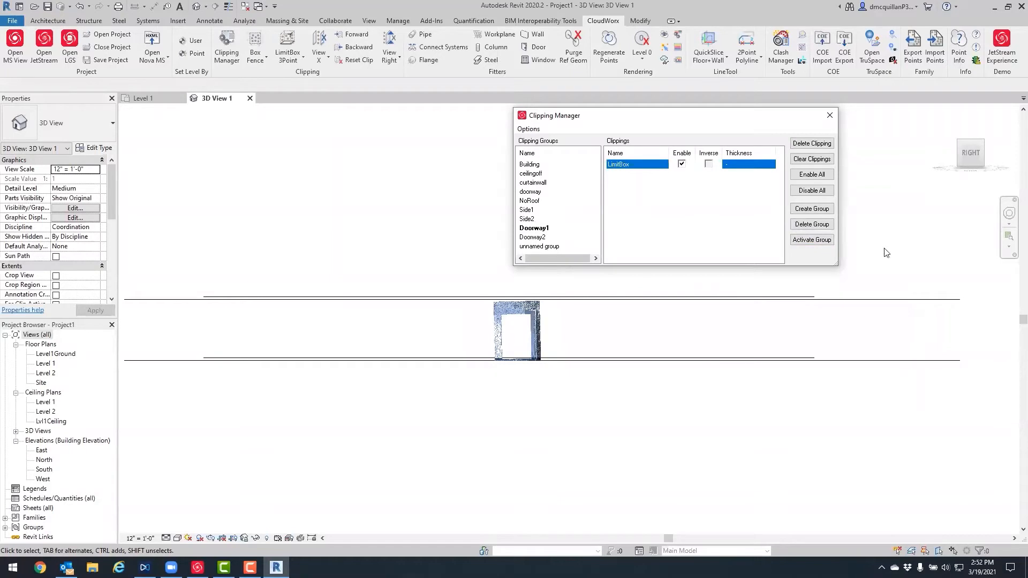
{"action": "left_click", "coordinate": [829, 115]}
{"action": "scroll", "coordinate": [601, 368], "scroll_direction": "up", "scroll_amount": 3}
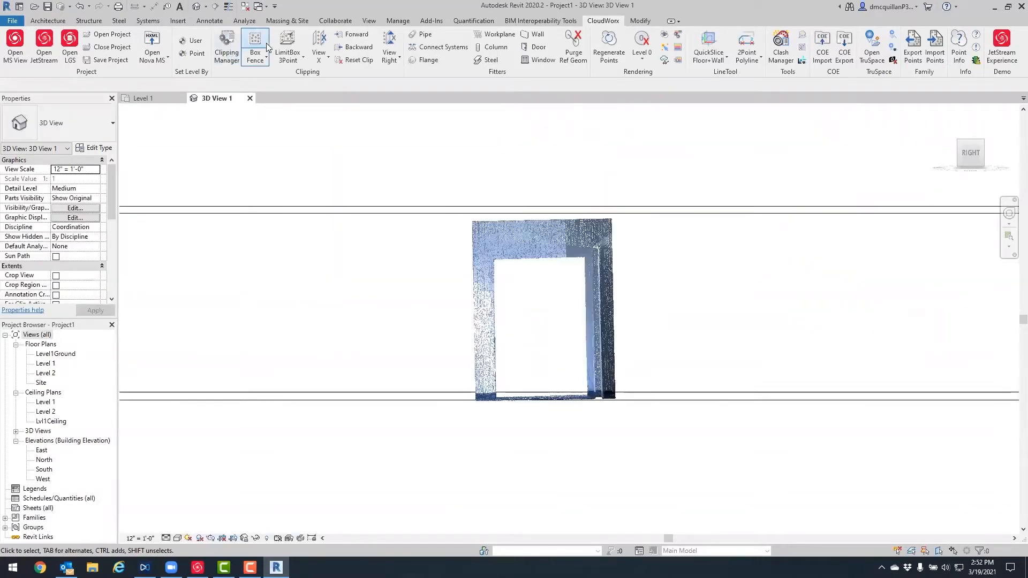
Activate the ceilingoff clipping group and enable its limit box, showing the rooms from above.
{"action": "left_click", "coordinate": [227, 48]}
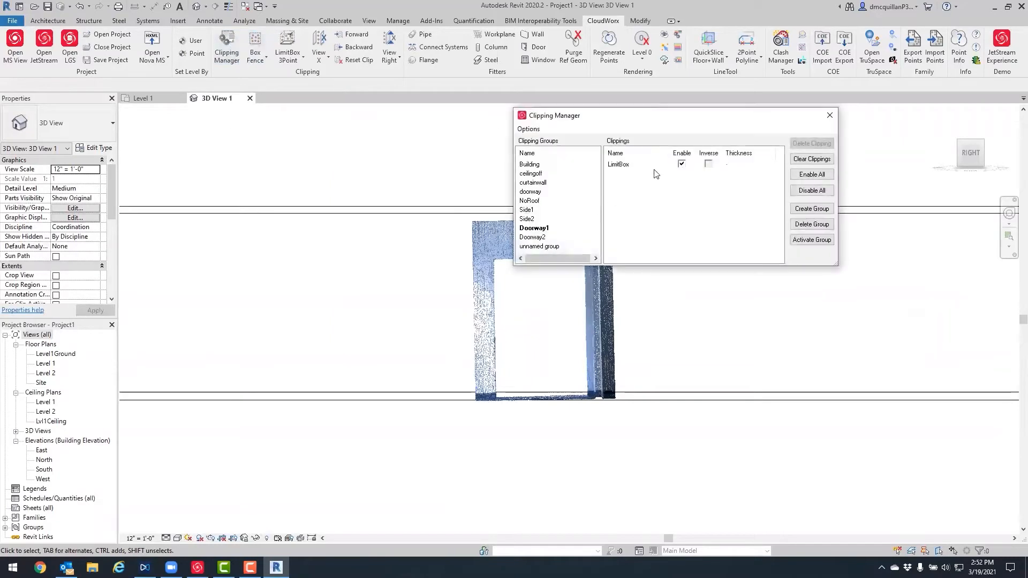
{"action": "left_click", "coordinate": [534, 174]}
{"action": "left_click", "coordinate": [681, 164]}
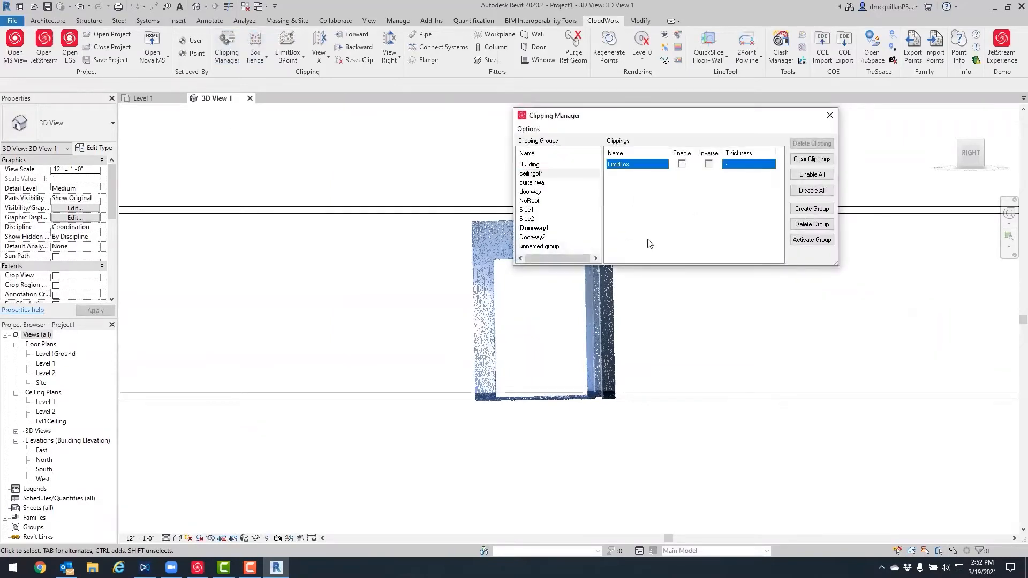
{"action": "left_click", "coordinate": [529, 200]}
{"action": "left_click", "coordinate": [552, 174]}
{"action": "left_click", "coordinate": [802, 241]}
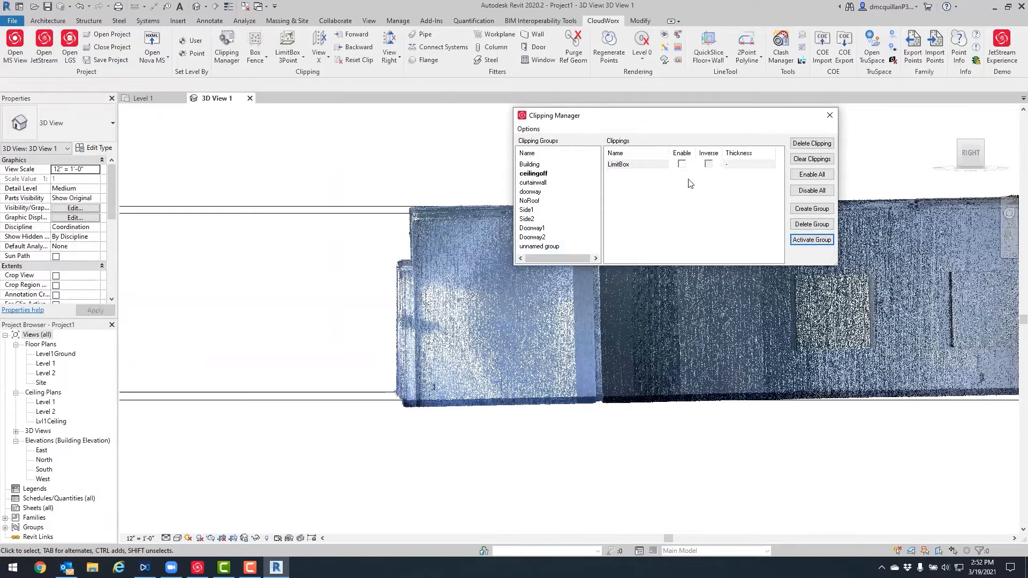
{"action": "left_click", "coordinate": [682, 164]}
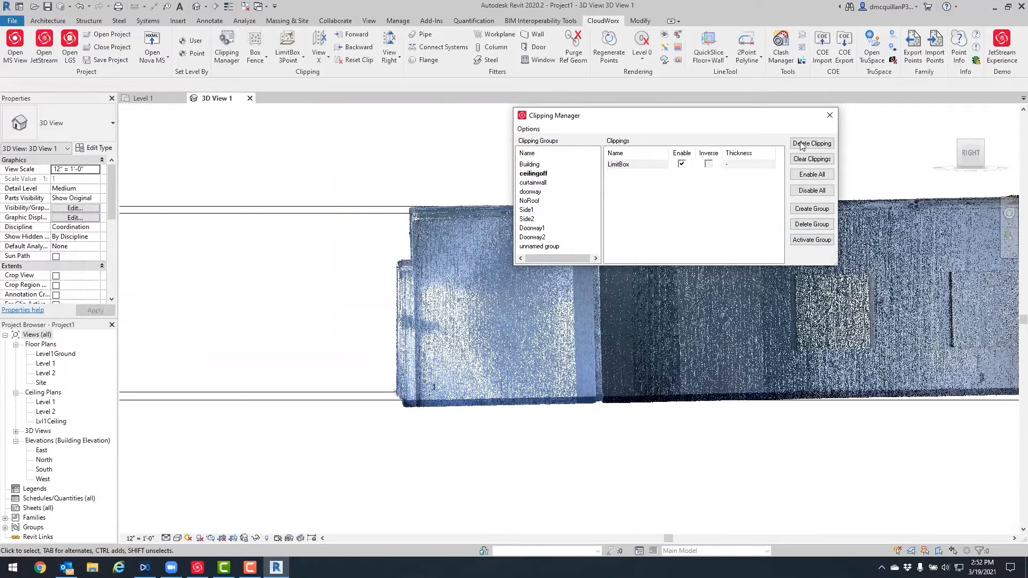
{"action": "left_click", "coordinate": [830, 116]}
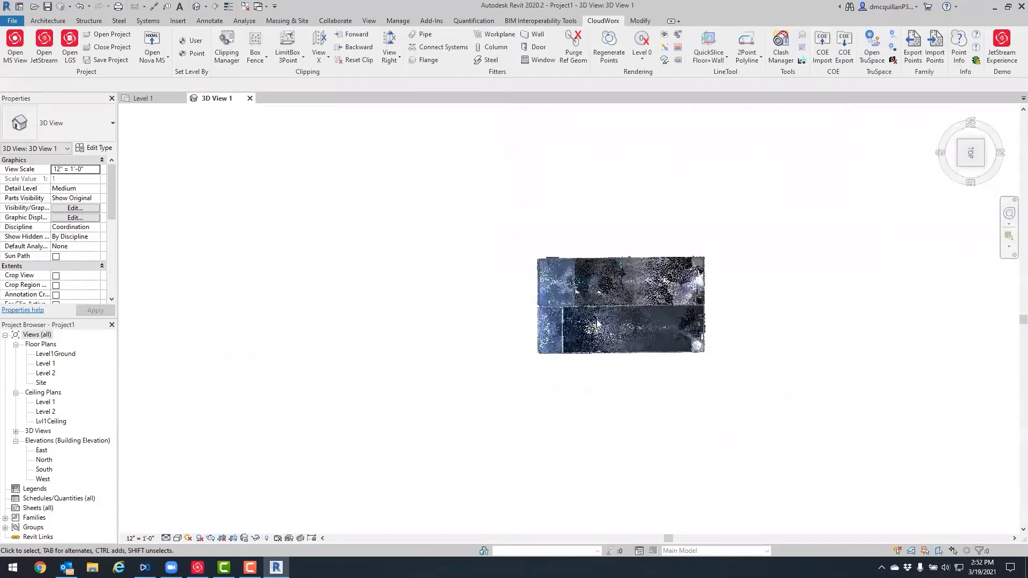
{"action": "scroll", "coordinate": [642, 332], "scroll_direction": "up", "scroll_amount": 3}
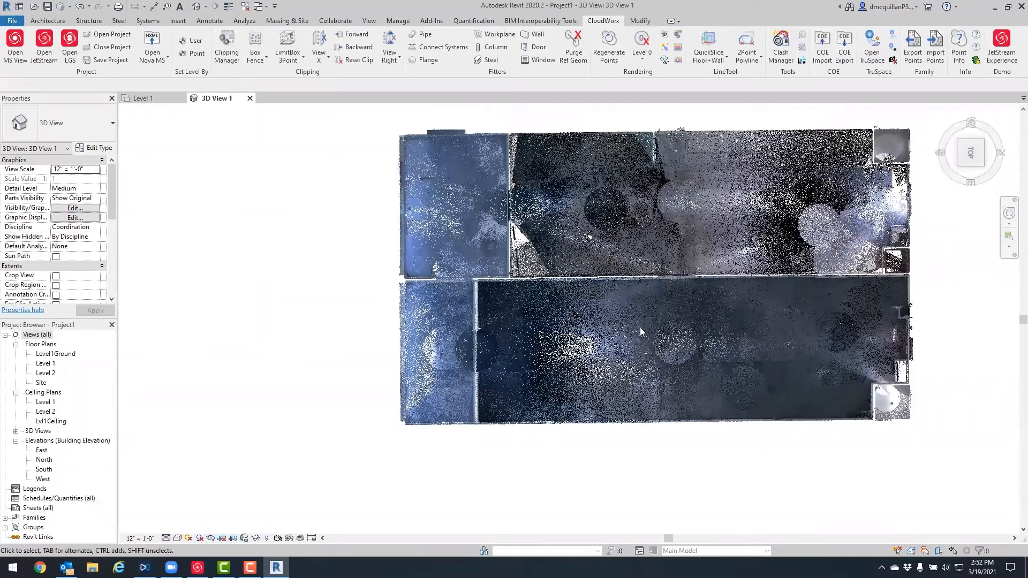
{"action": "scroll", "coordinate": [753, 382], "scroll_direction": "down", "scroll_amount": 5}
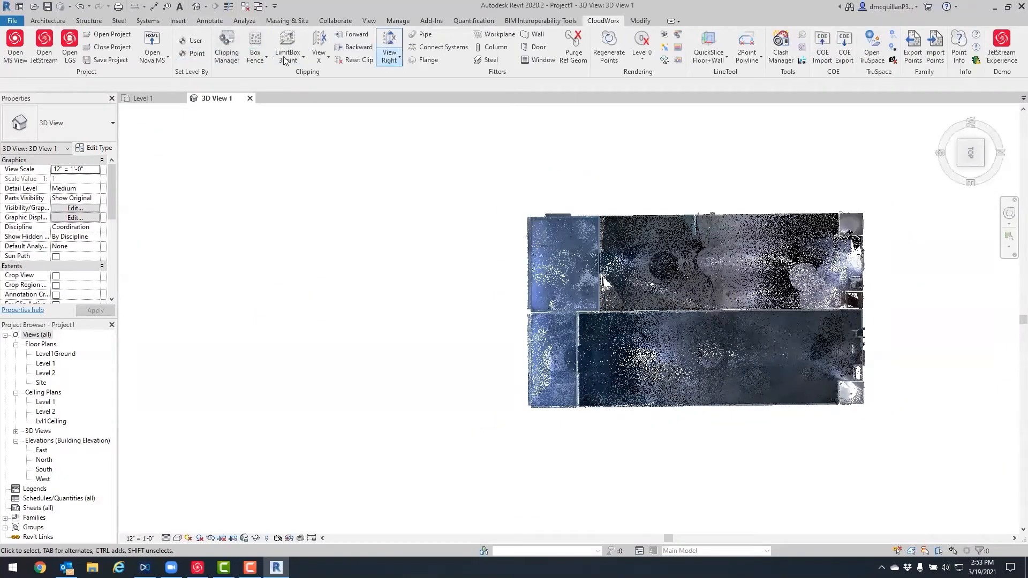
Box-fence the point cloud to one long half of the building, and box-fence that half down to its window opening.
{"action": "left_click", "coordinate": [255, 47]}
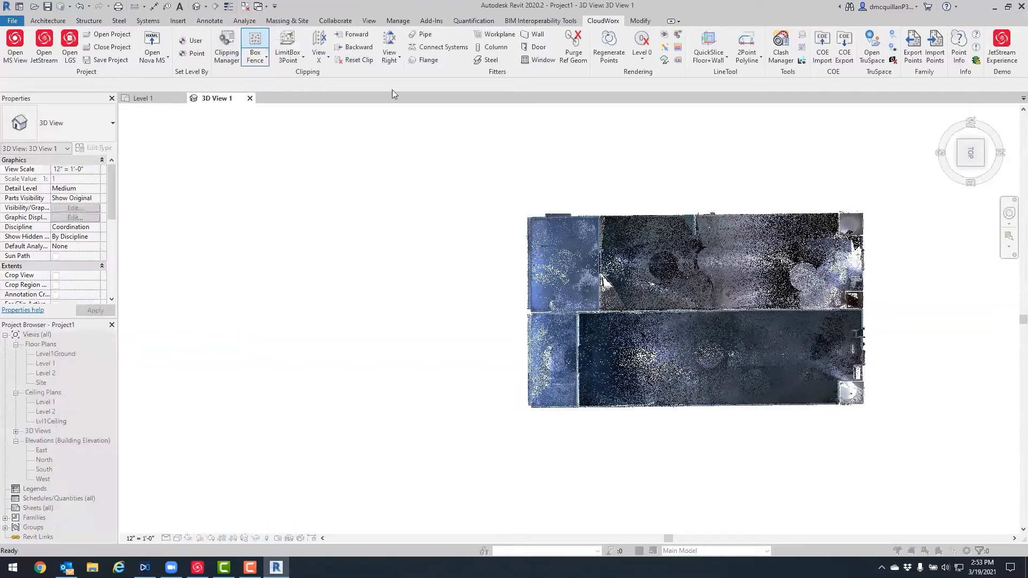
{"action": "left_click_drag", "start_coordinate": [479, 163], "coordinate": [898, 314]}
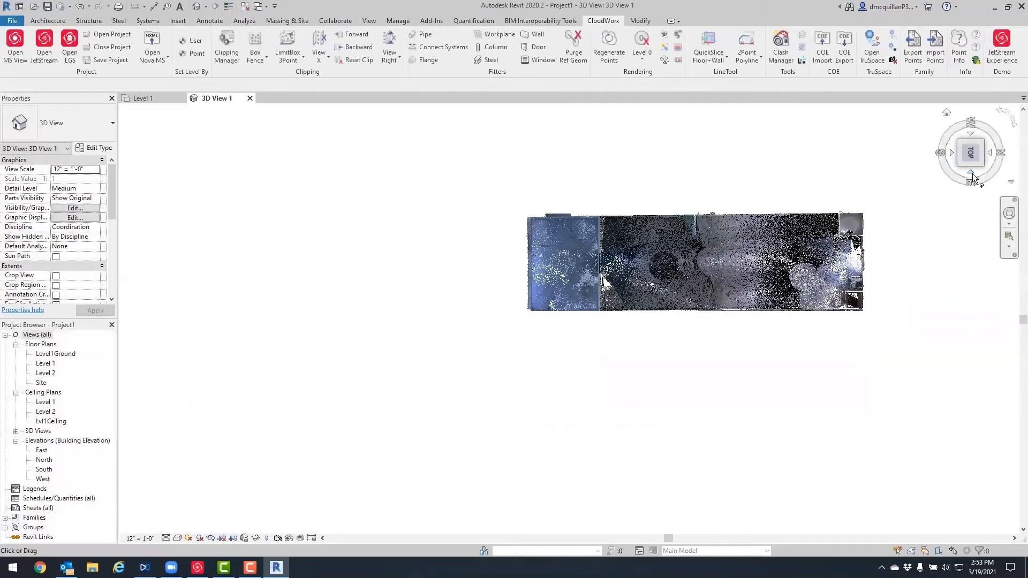
{"action": "left_click", "coordinate": [972, 164]}
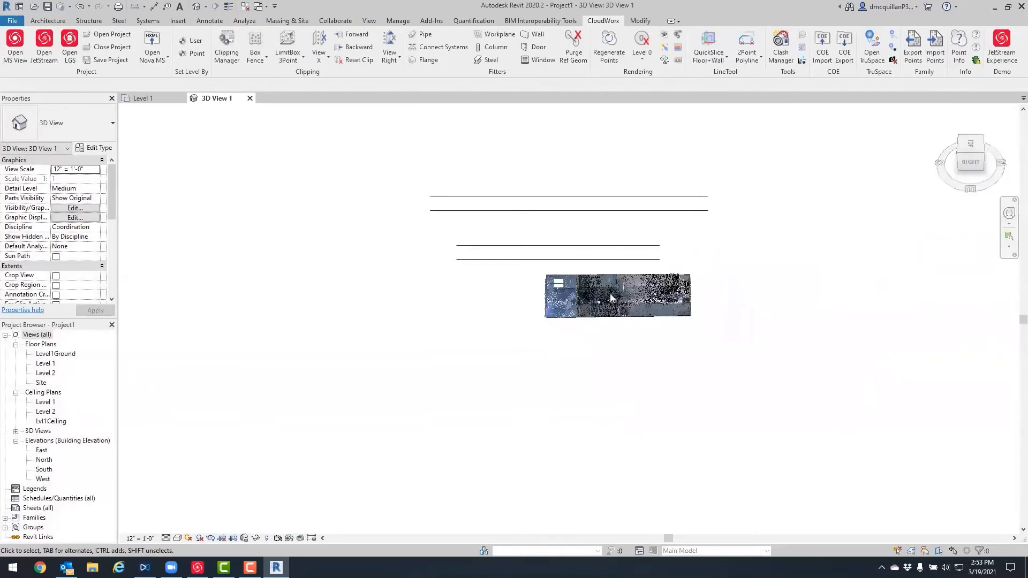
{"action": "scroll", "coordinate": [595, 296], "scroll_direction": "up", "scroll_amount": 5}
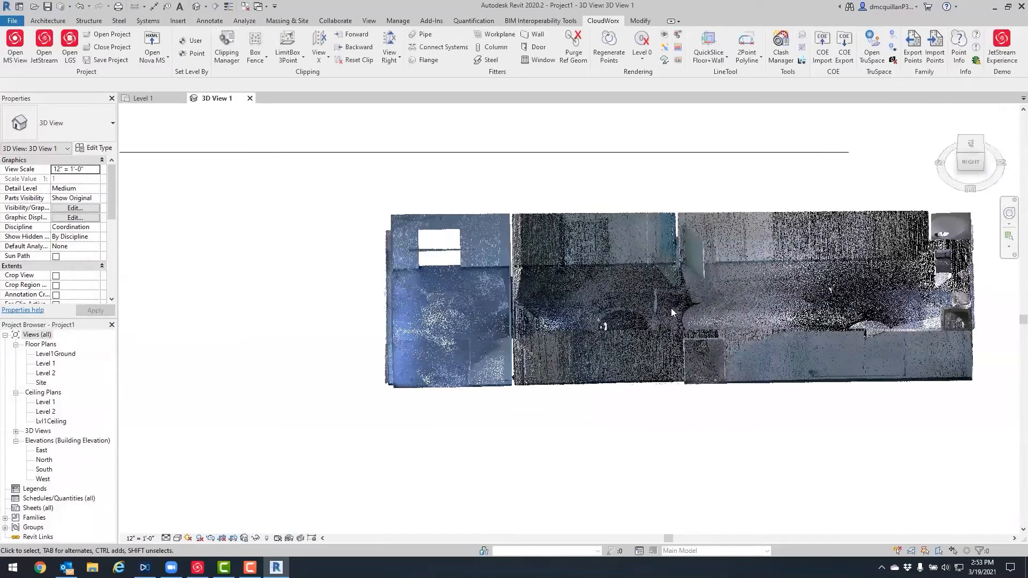
{"action": "scroll", "coordinate": [670, 307], "scroll_direction": "up", "scroll_amount": 2}
{"action": "left_click", "coordinate": [254, 46]}
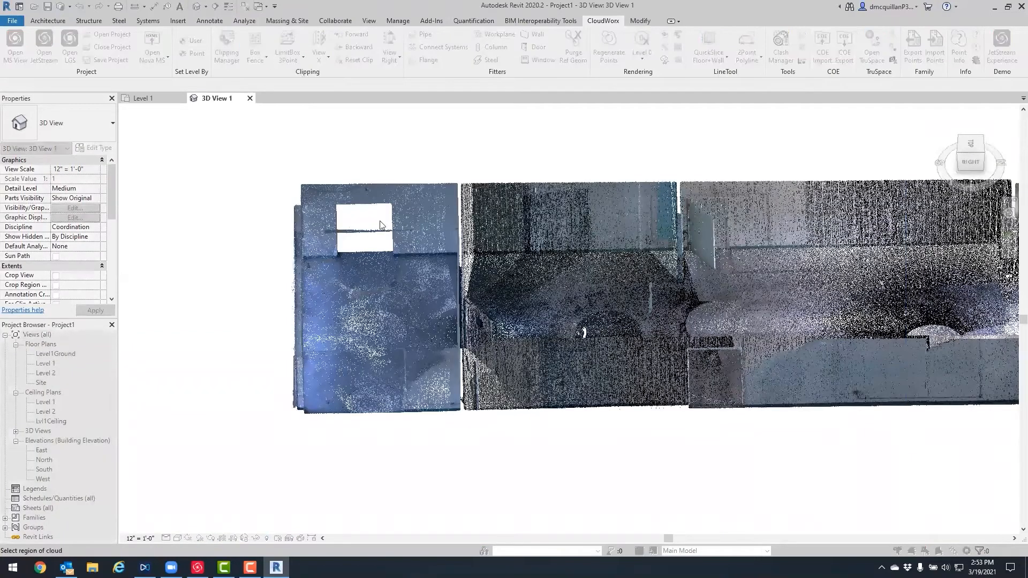
{"action": "left_click_drag", "start_coordinate": [314, 197], "coordinate": [460, 292]}
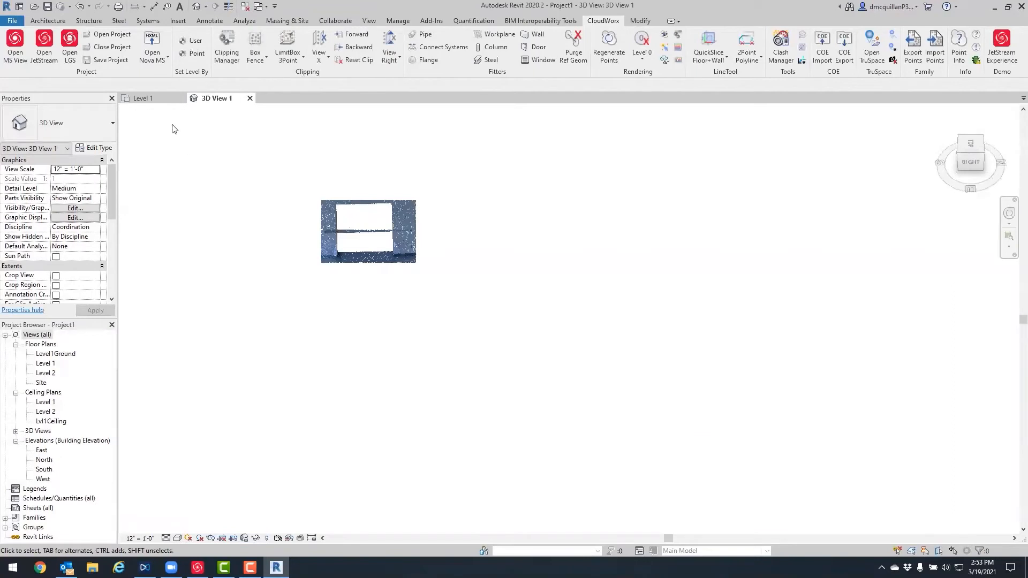
Disable the last fence clipping in the ceilingoff group and rename it Side1.
{"action": "left_click", "coordinate": [225, 52]}
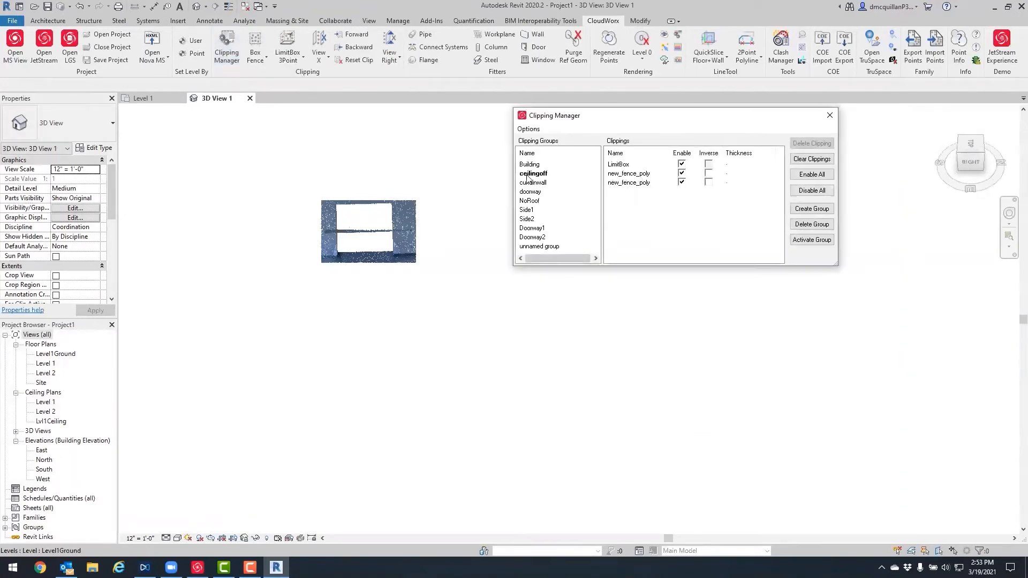
{"action": "left_click", "coordinate": [686, 184]}
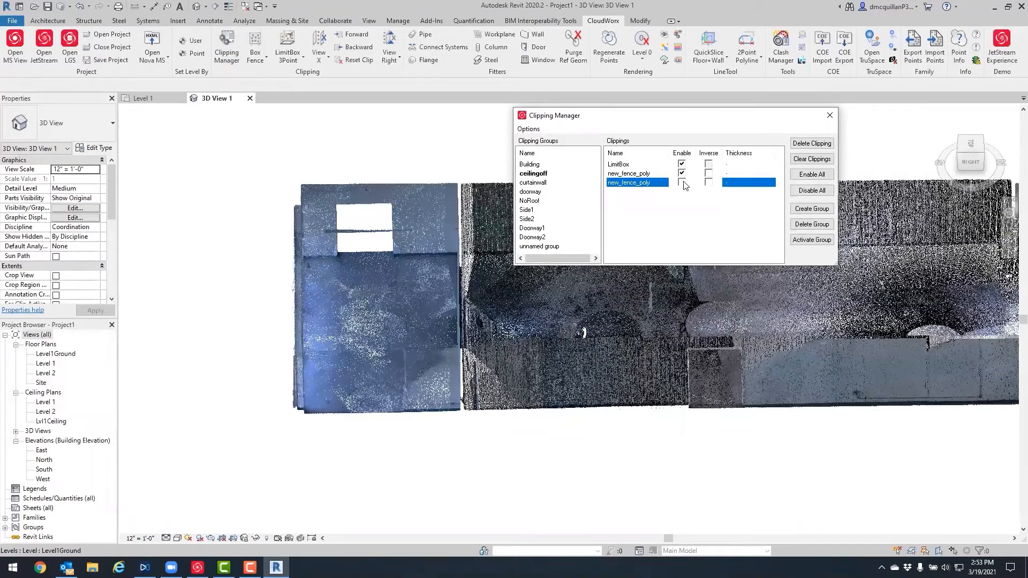
{"action": "left_click", "coordinate": [645, 183]}
{"action": "left_click_drag", "start_coordinate": [650, 182], "coordinate": [522, 168]}
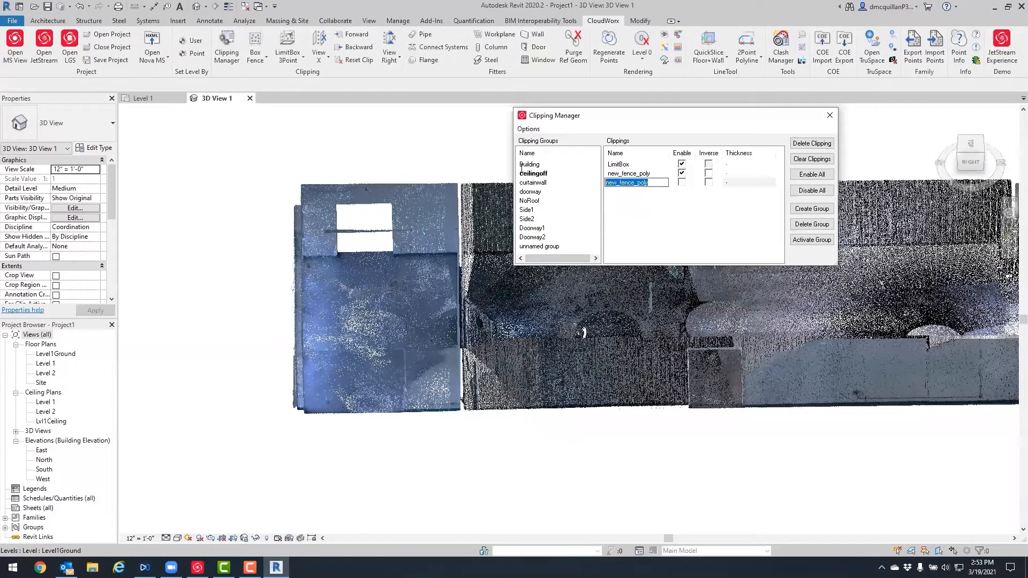
{"action": "type", "text": "Side1"}
{"action": "key", "text": "Return"}
Rename the remaining new_fence_poly clipping in the ceilingoff group as OpeningSide1 and close the Clipping Manager.
{"action": "left_click", "coordinate": [640, 176]}
{"action": "left_click", "coordinate": [642, 175]}
{"action": "left_click_drag", "start_coordinate": [641, 173], "coordinate": [567, 153]}
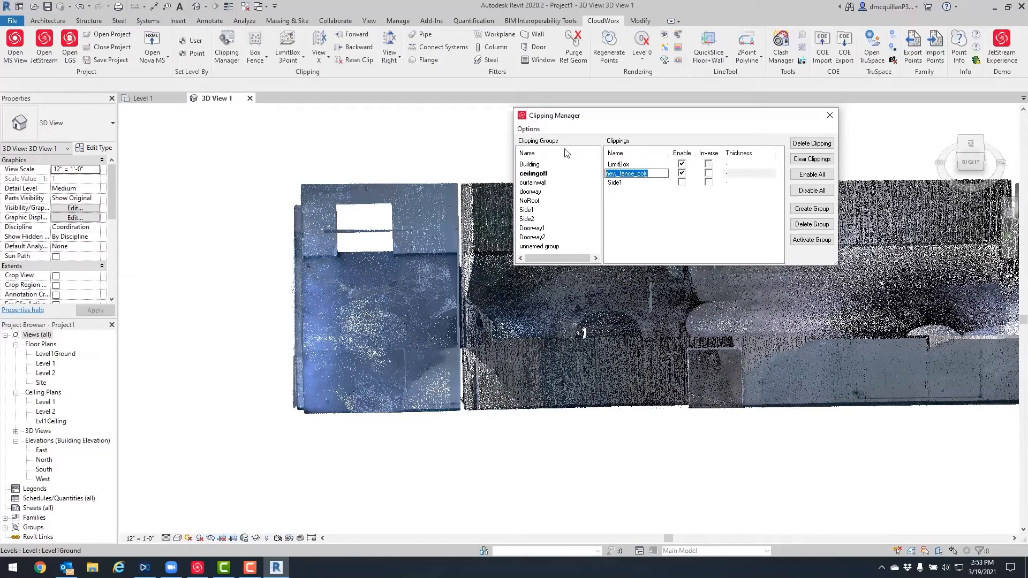
{"action": "type", "text": "0"}
{"action": "key", "text": "Return"}
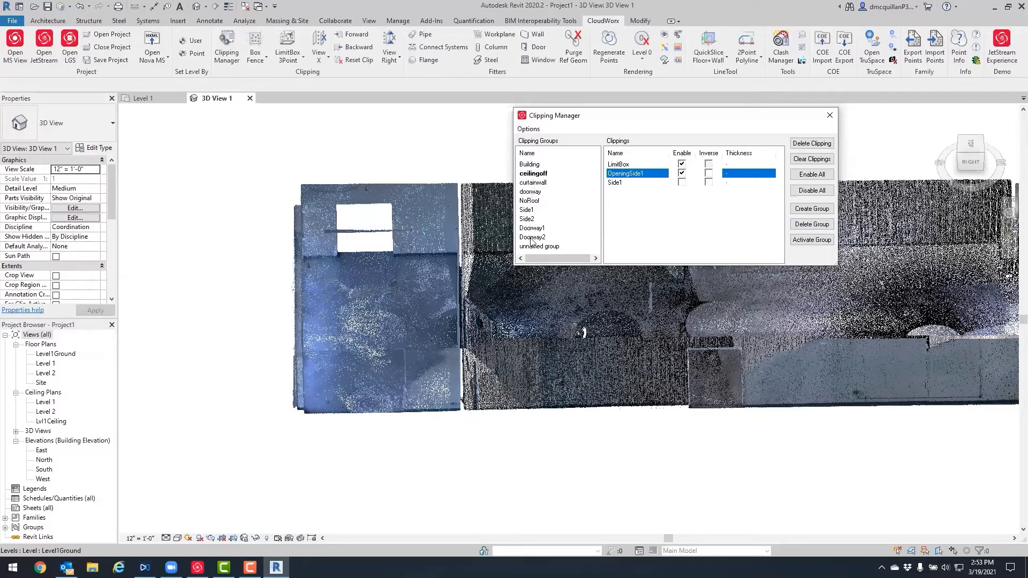
{"action": "left_click", "coordinate": [538, 177]}
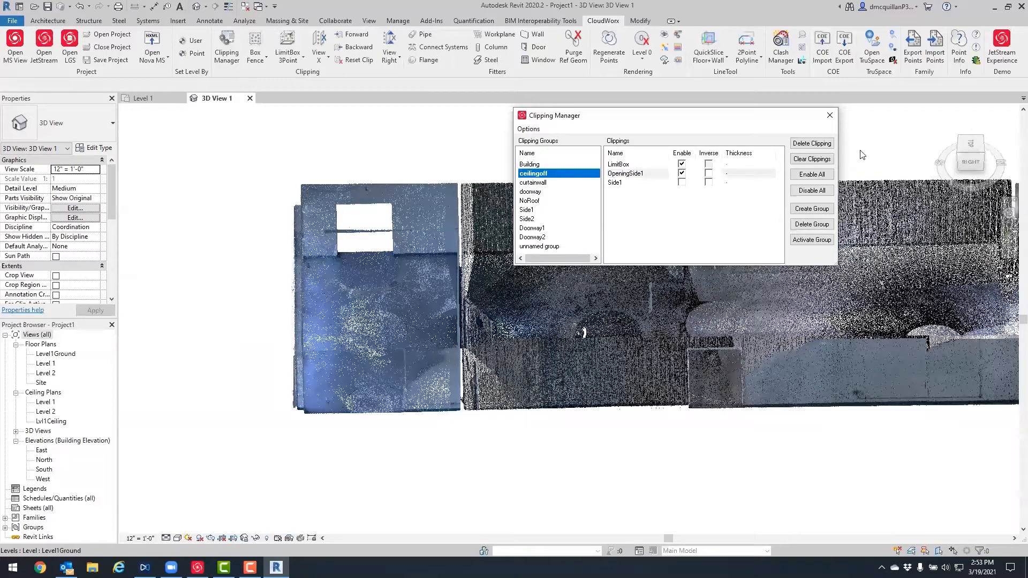
{"action": "left_click", "coordinate": [829, 115]}
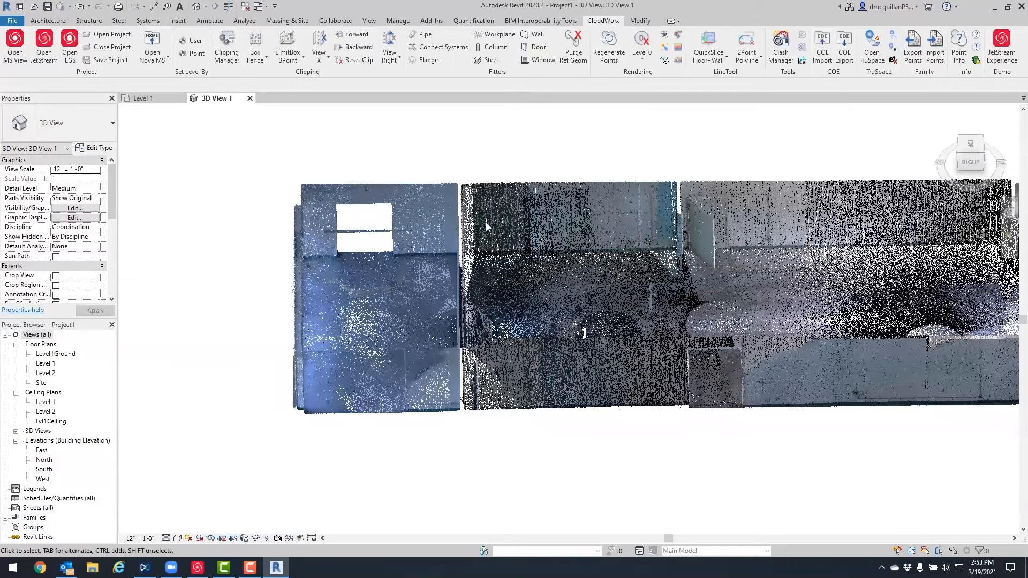
Cut a wall QuickSlice through the point cloud by picking a wall point.
{"action": "middle_click_drag", "start_coordinate": [732, 276], "coordinate": [531, 266]}
{"action": "scroll", "coordinate": [531, 266], "scroll_direction": "down", "scroll_amount": 2}
{"action": "scroll", "coordinate": [482, 262], "scroll_direction": "up", "scroll_amount": 2}
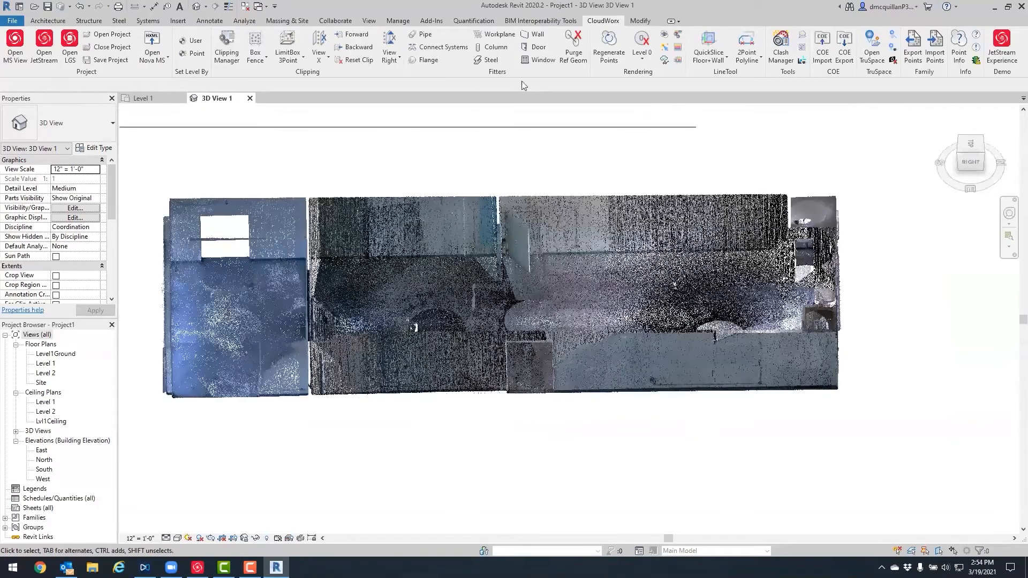
{"action": "left_click", "coordinate": [718, 59]}
{"action": "left_click", "coordinate": [745, 121]}
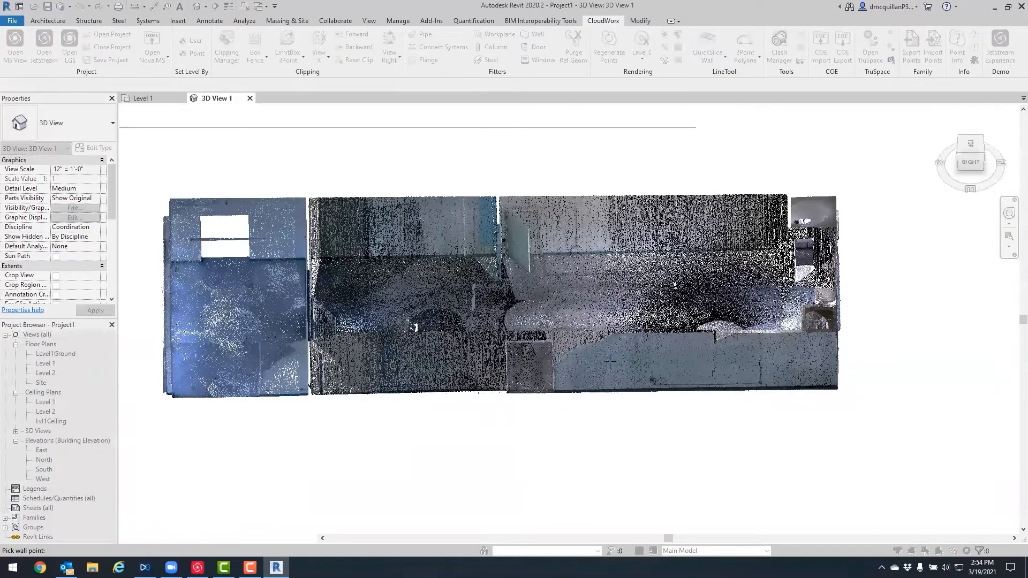
{"action": "left_click", "coordinate": [767, 420]}
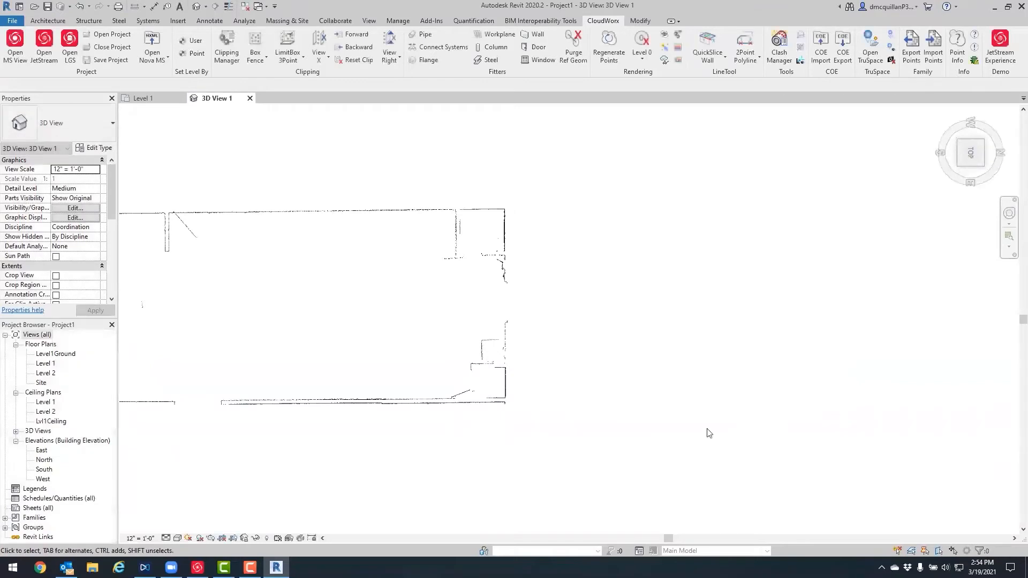
Set the thickness of the _QuickSlice clipping to 2.0 ft and close the Clipping Manager.
{"action": "left_click", "coordinate": [226, 47]}
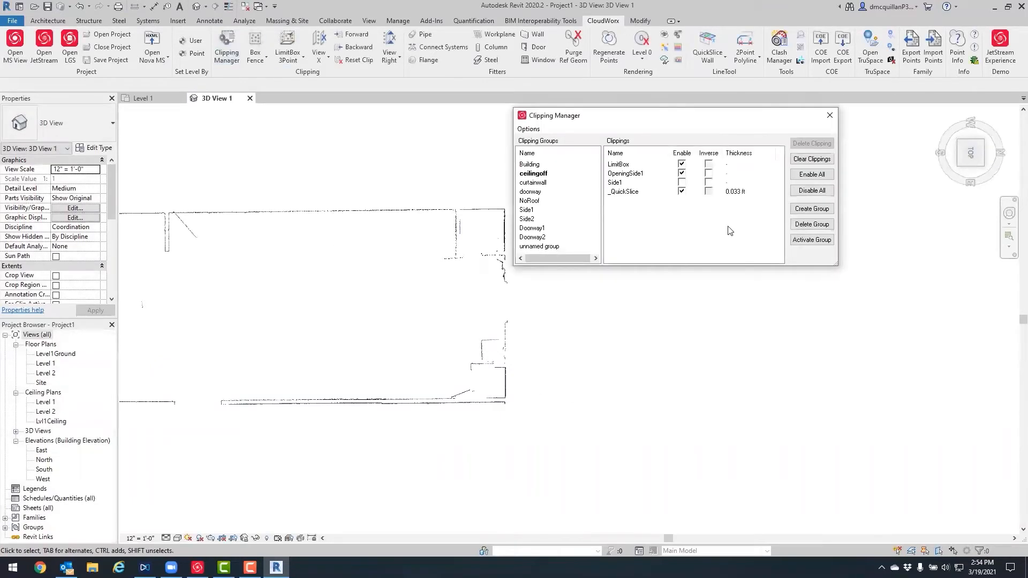
{"action": "left_click", "coordinate": [740, 193]}
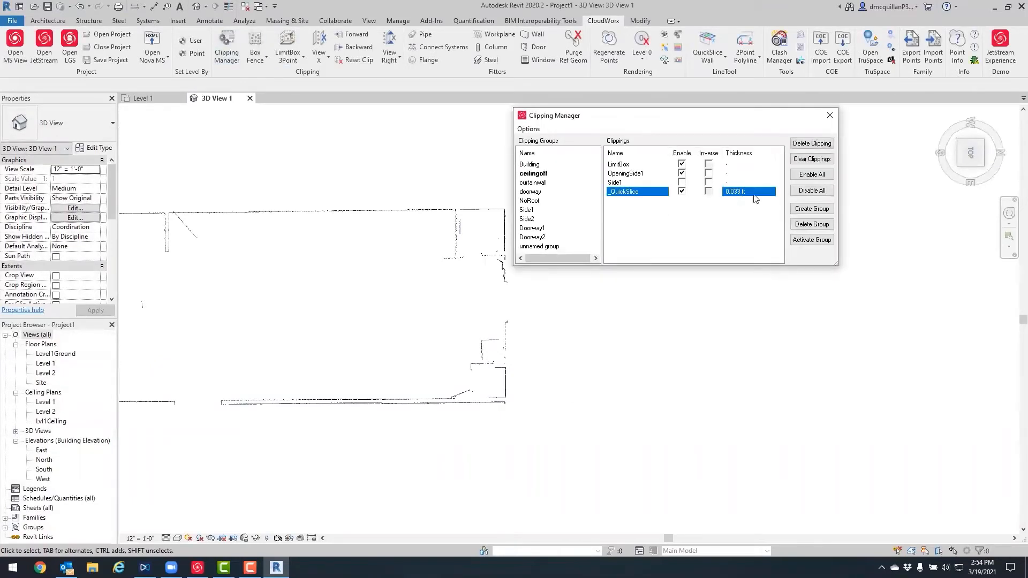
{"action": "left_click", "coordinate": [741, 193]}
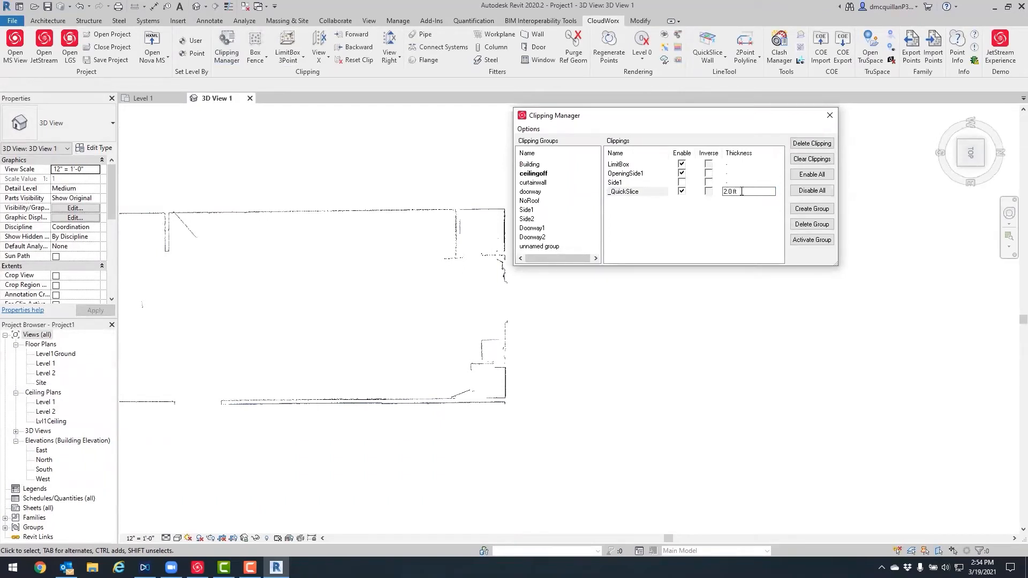
{"action": "type", "text": "2.0 ft"}
{"action": "key", "text": "Return"}
{"action": "left_click", "coordinate": [829, 115]}
Move the slice forward through the building several times and bring it backward again.
{"action": "left_click", "coordinate": [351, 41]}
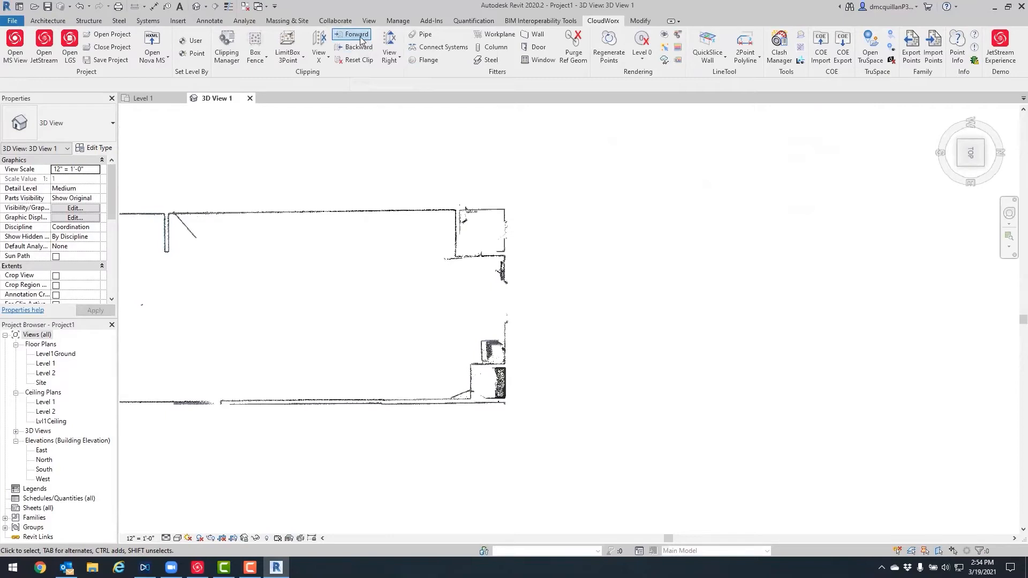
{"action": "left_click", "coordinate": [362, 41]}
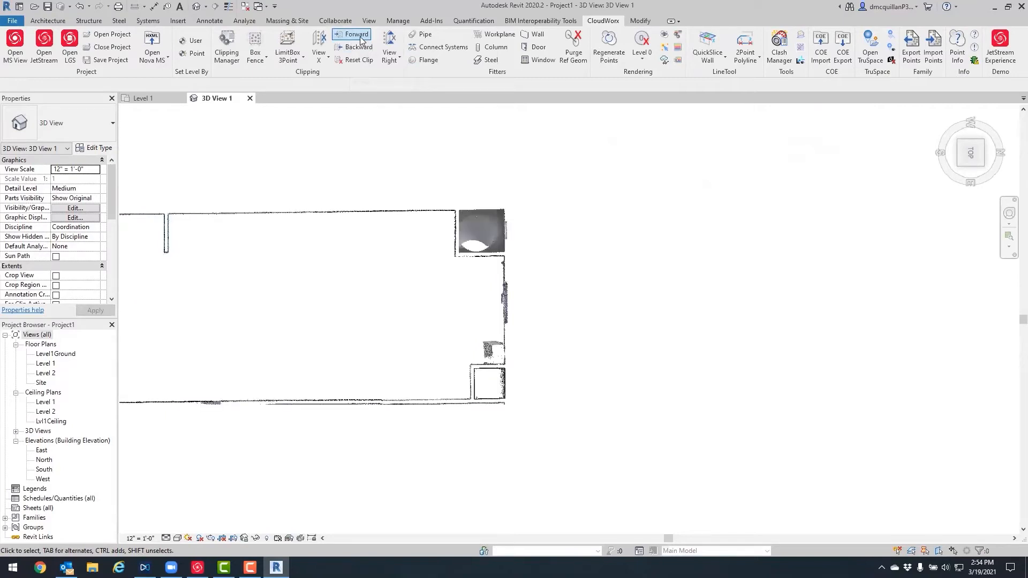
{"action": "left_click", "coordinate": [362, 41]}
{"action": "left_click", "coordinate": [361, 41]}
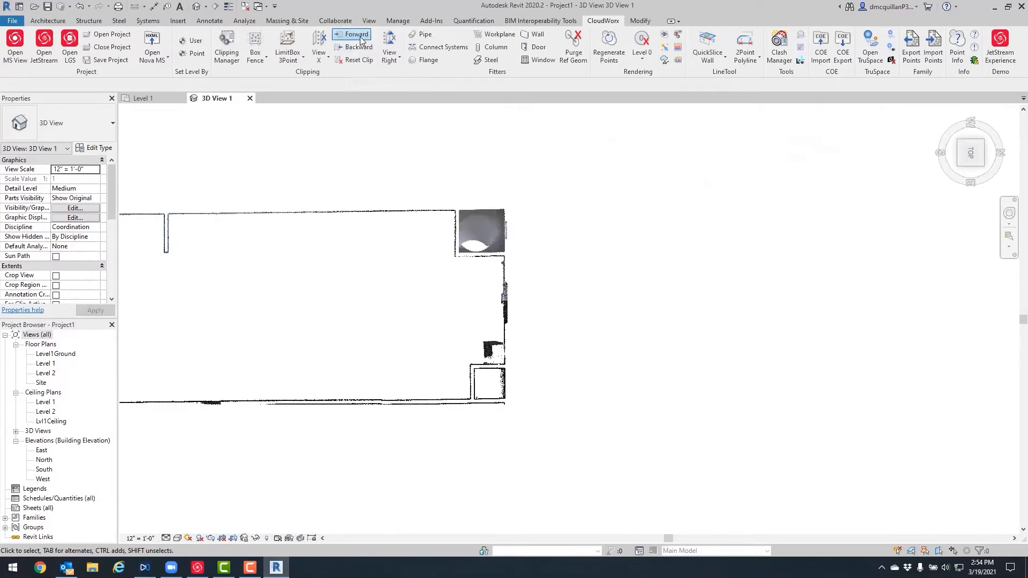
{"action": "left_click", "coordinate": [362, 41]}
{"action": "left_click", "coordinate": [356, 47]}
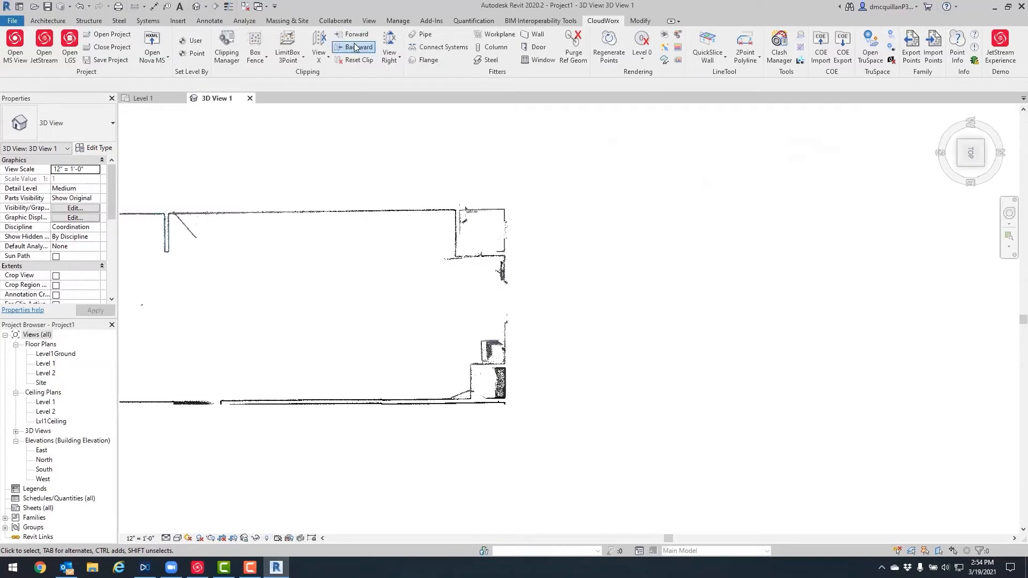
View the slice from the right side and shift it one step backward and one step forward.
{"action": "left_click", "coordinate": [973, 172]}
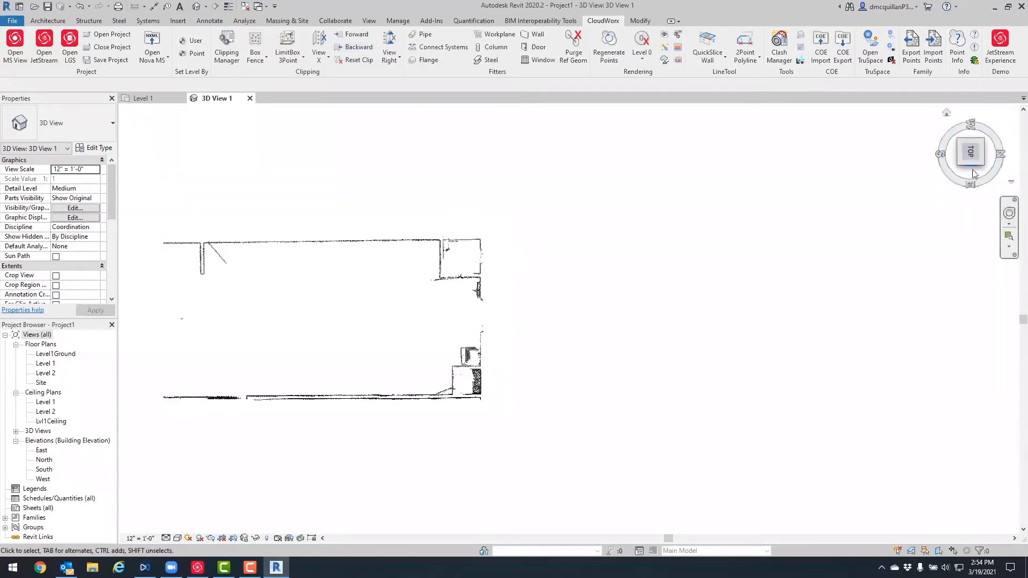
{"action": "scroll", "coordinate": [665, 298], "scroll_direction": "up", "scroll_amount": 5}
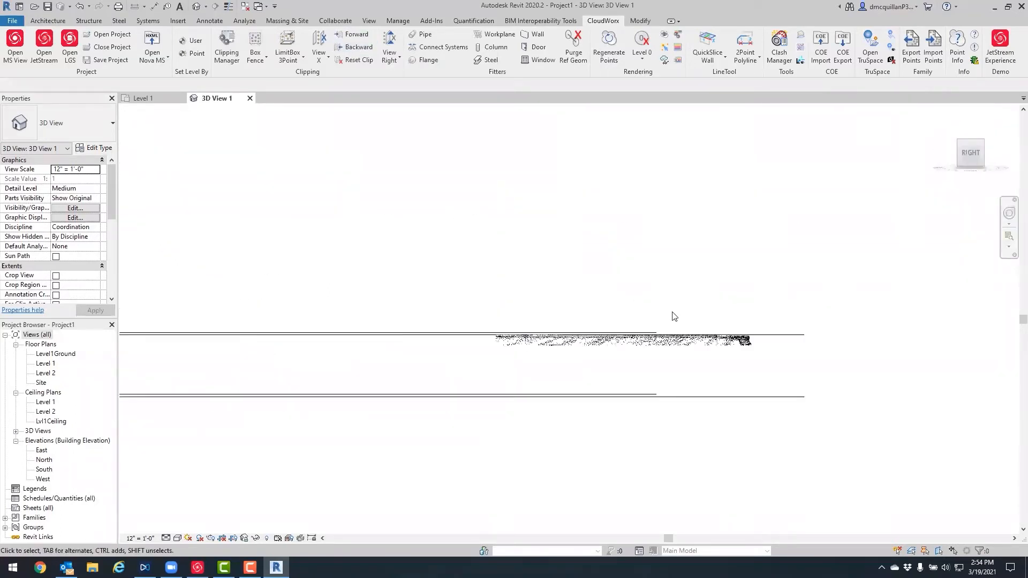
{"action": "left_click", "coordinate": [356, 48]}
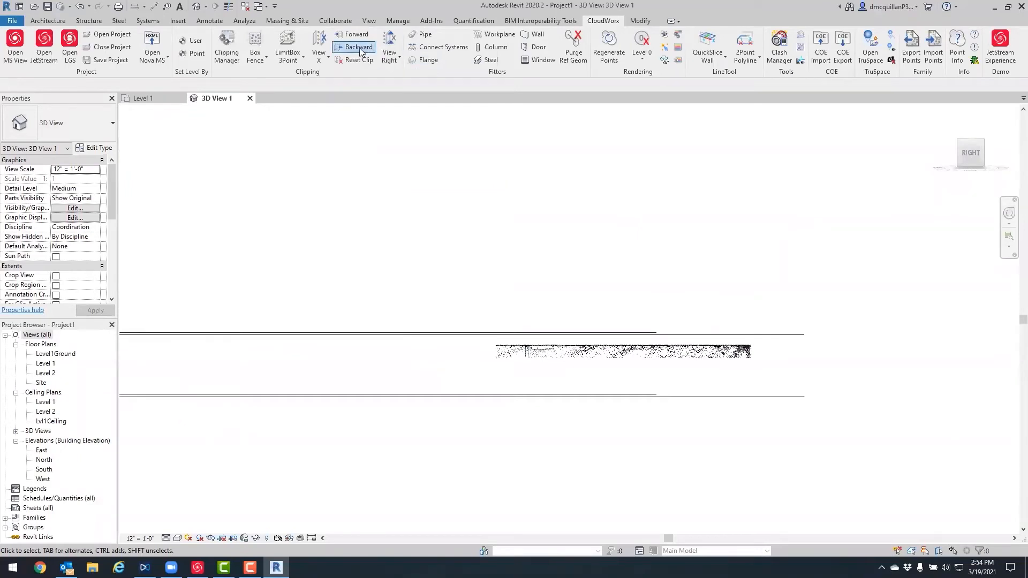
{"action": "left_click", "coordinate": [355, 36]}
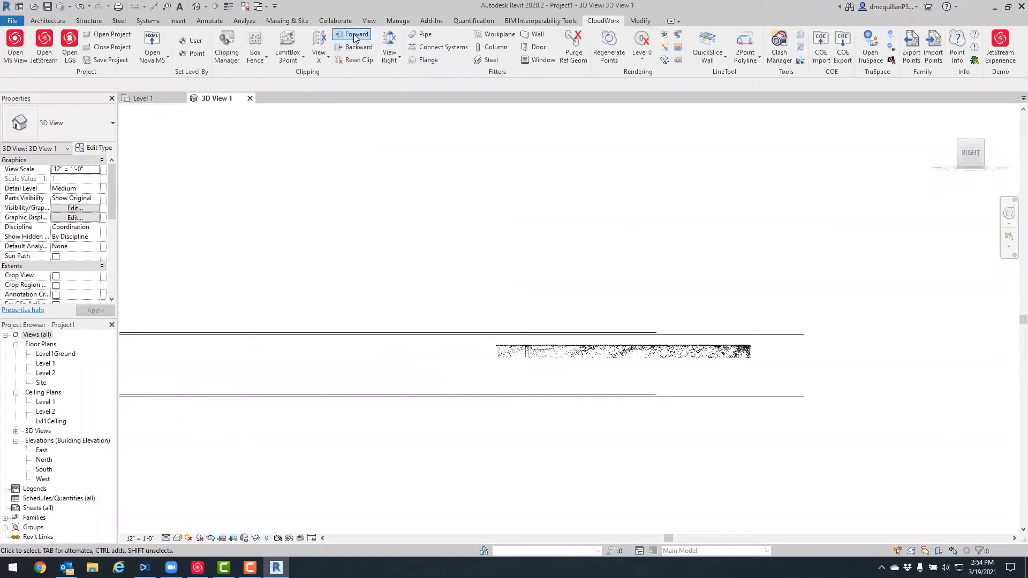
Reset the clipping to show the whole point cloud and view the building from above.
{"action": "left_click", "coordinate": [355, 60]}
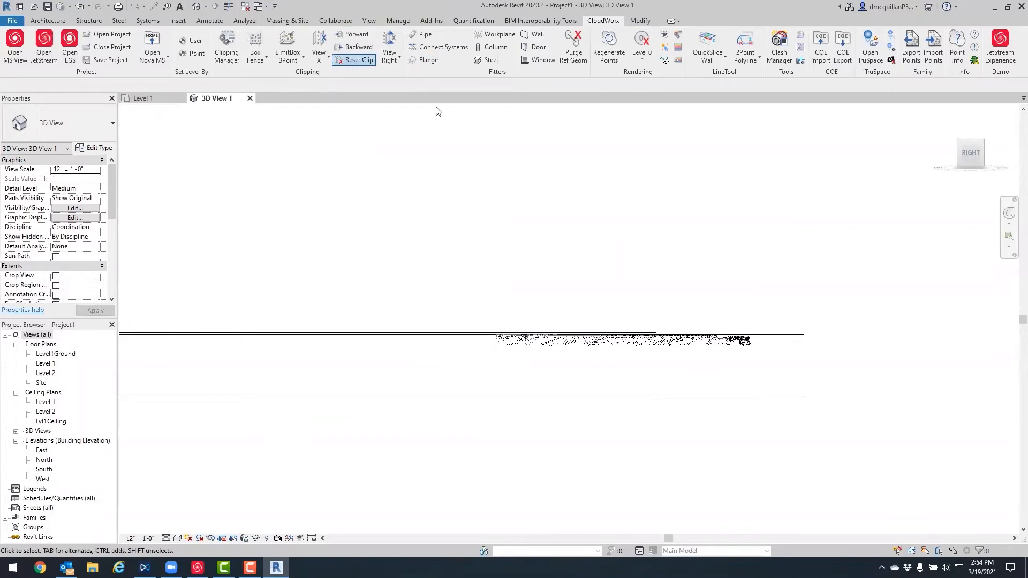
{"action": "mouse_move", "coordinate": [971, 145]}
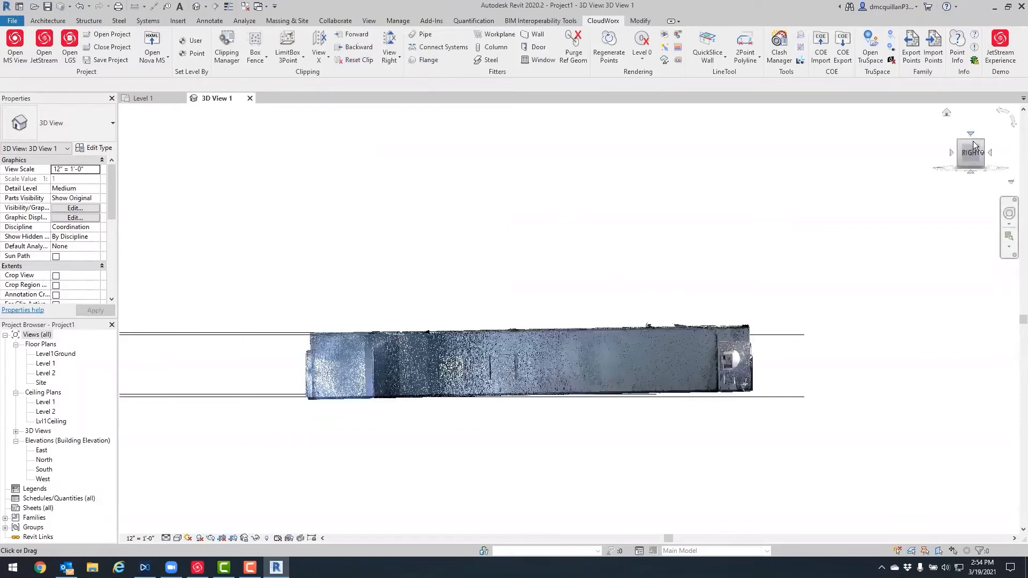
{"action": "left_click", "coordinate": [971, 134]}
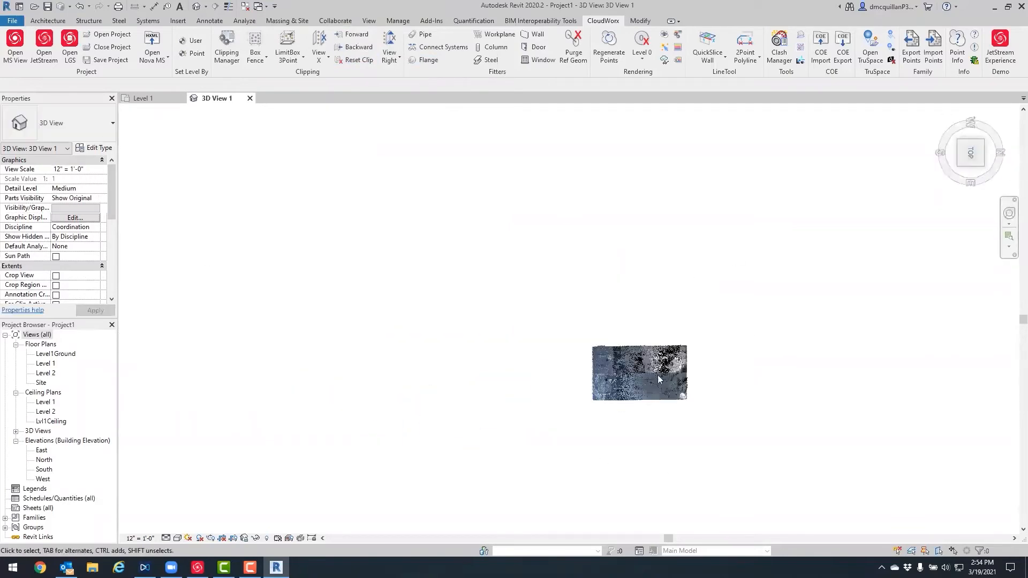
{"action": "scroll", "coordinate": [661, 372], "scroll_direction": "up", "scroll_amount": 9}
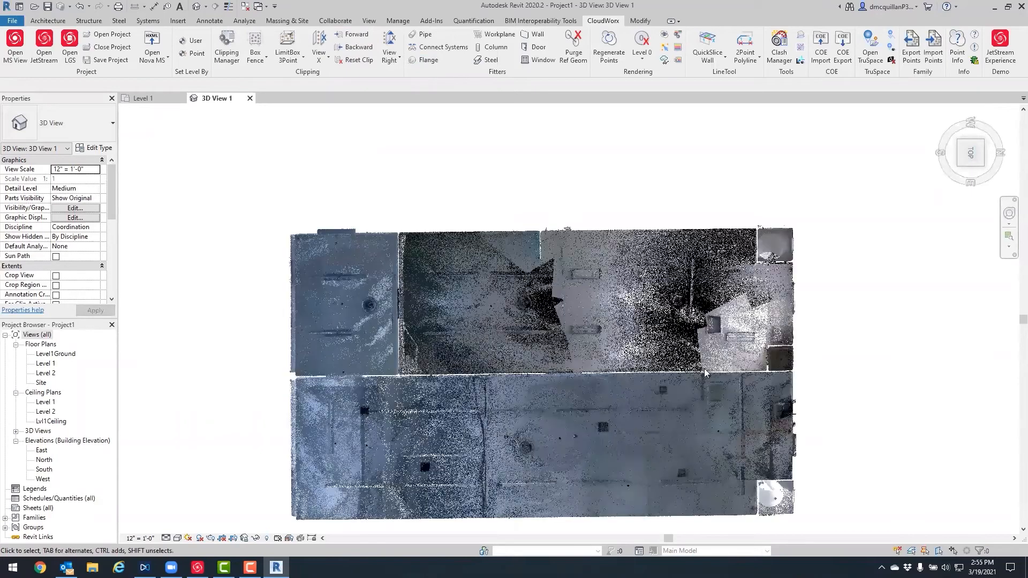
Enable only the LimitBox clipping of the ceilingoff group to remove the ceiling, and close the Clipping Manager.
{"action": "left_click", "coordinate": [227, 47]}
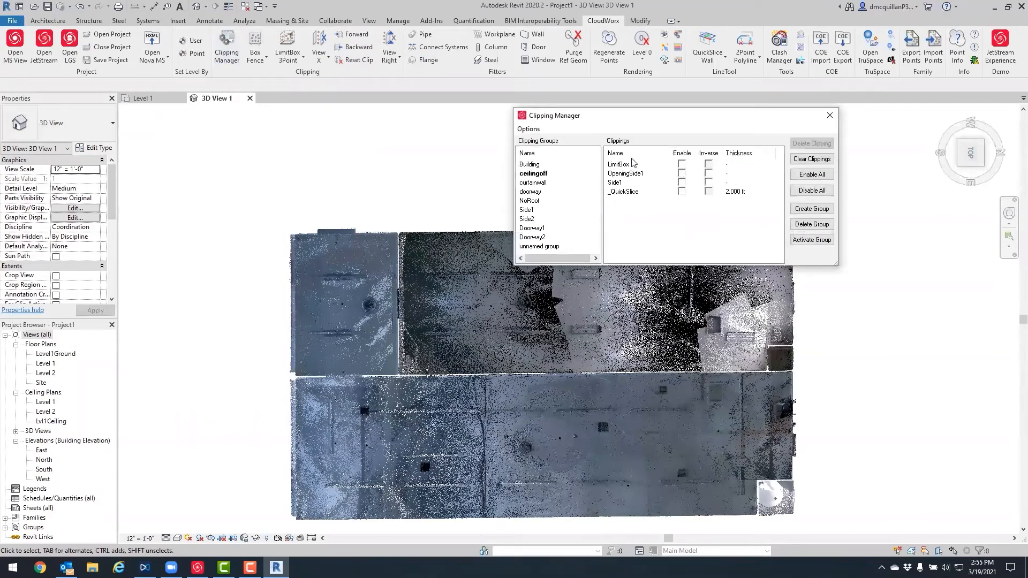
{"action": "left_click", "coordinate": [544, 177]}
{"action": "left_click", "coordinate": [682, 165]}
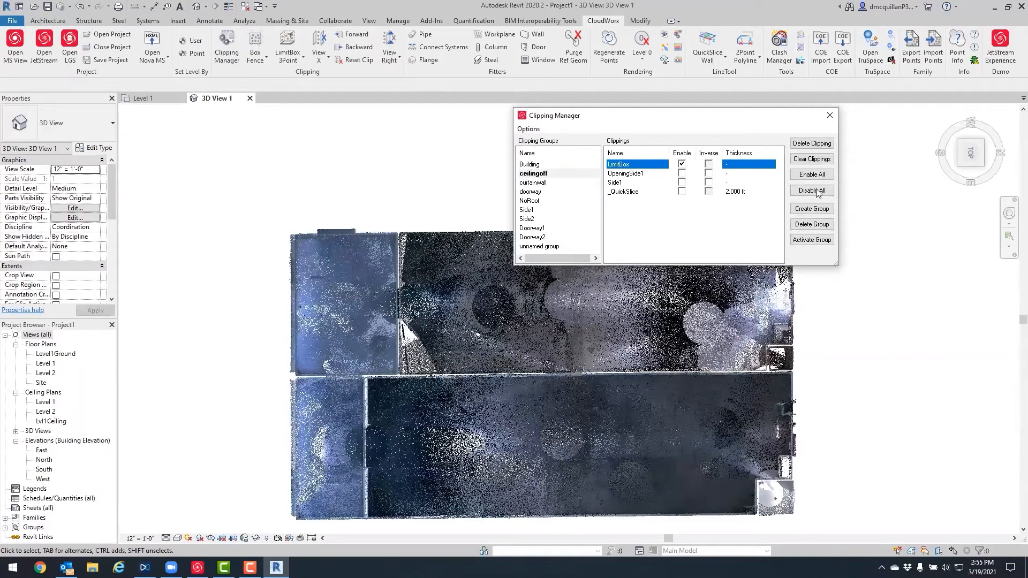
{"action": "left_click", "coordinate": [829, 115]}
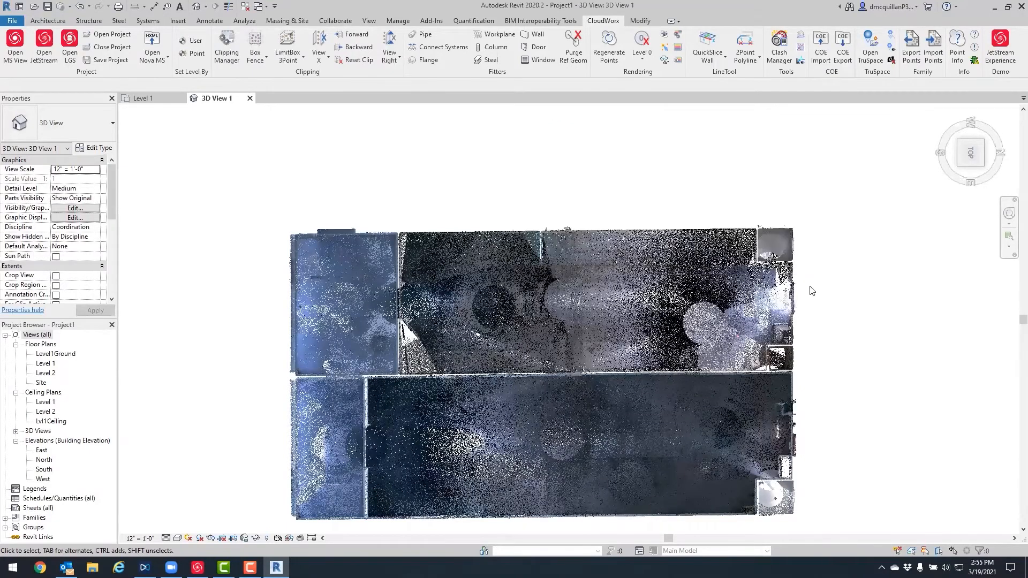
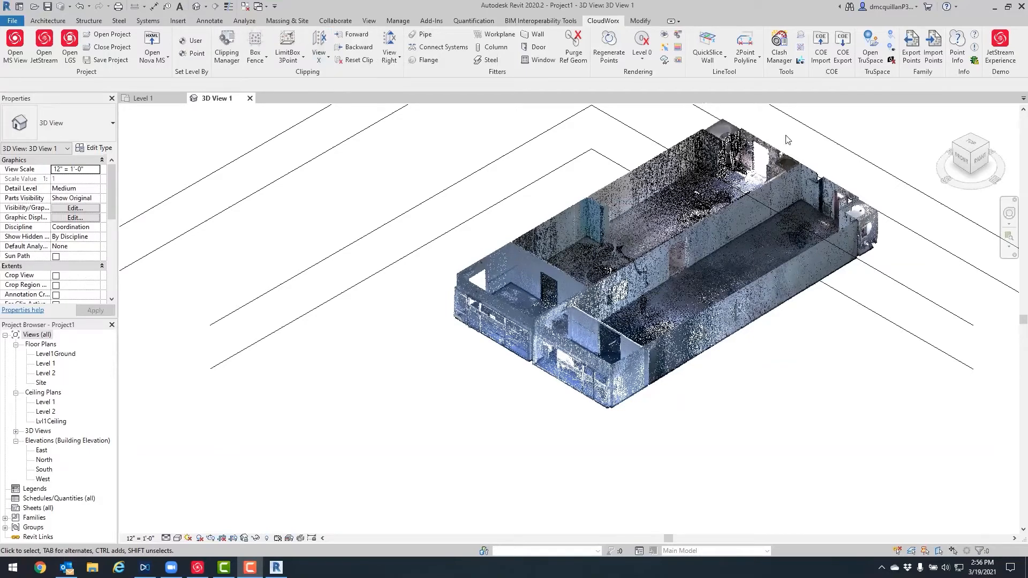
In the right-side view, cut a slice about 19.8 ft thick through the middle of the building and inspect it from the front.
{"action": "left_click", "coordinate": [980, 162]}
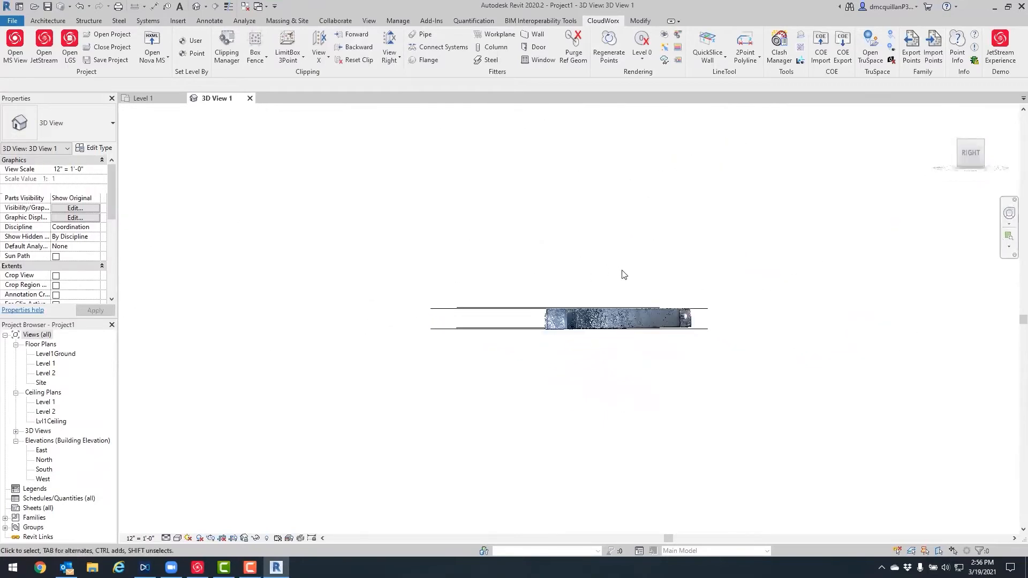
{"action": "left_click", "coordinate": [313, 38]}
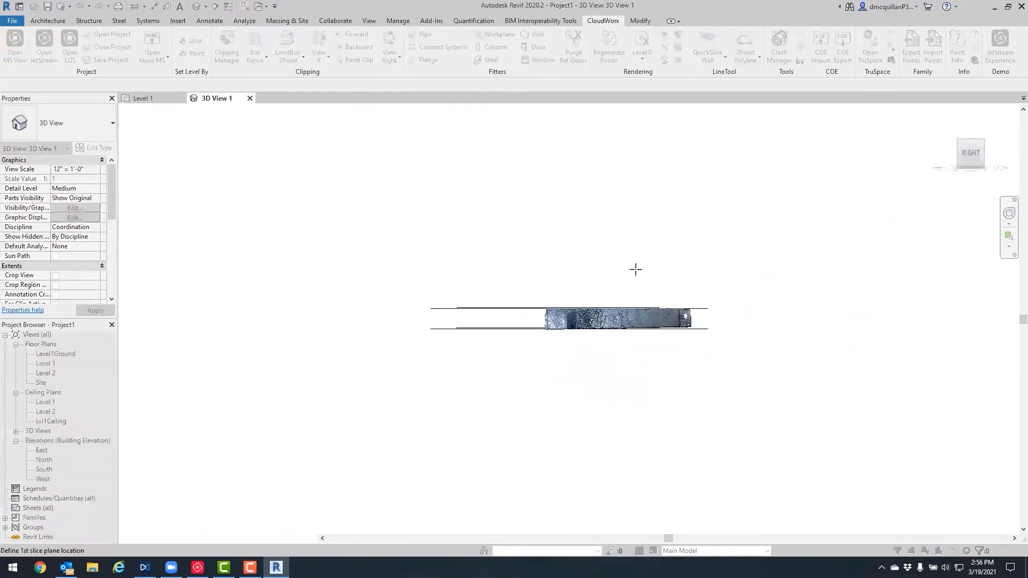
{"action": "left_click", "coordinate": [592, 319]}
{"action": "left_click", "coordinate": [632, 319]}
{"action": "left_click", "coordinate": [632, 319]}
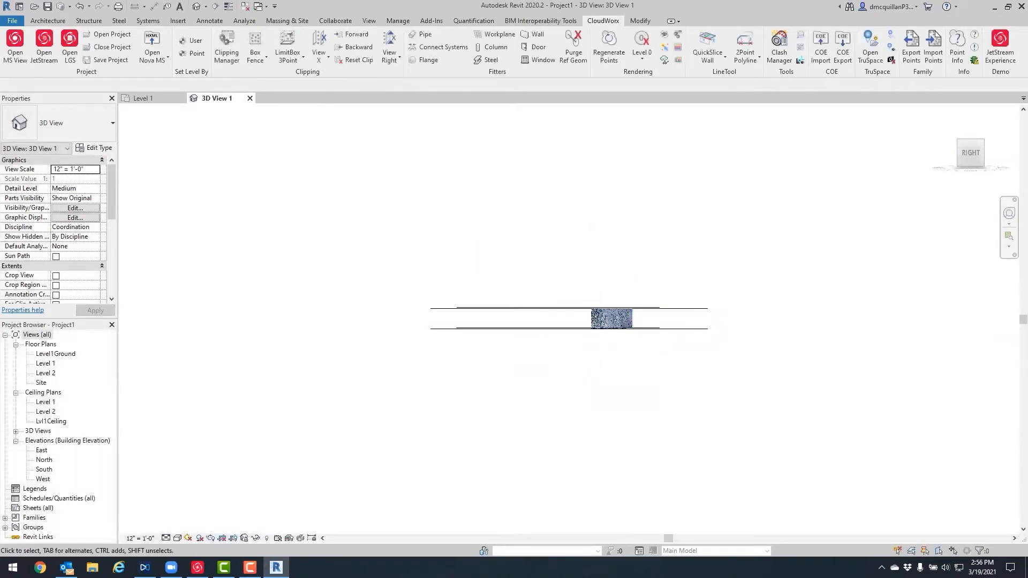
{"action": "left_click", "coordinate": [951, 153]}
{"action": "scroll", "coordinate": [584, 354], "scroll_direction": "up", "scroll_amount": 5}
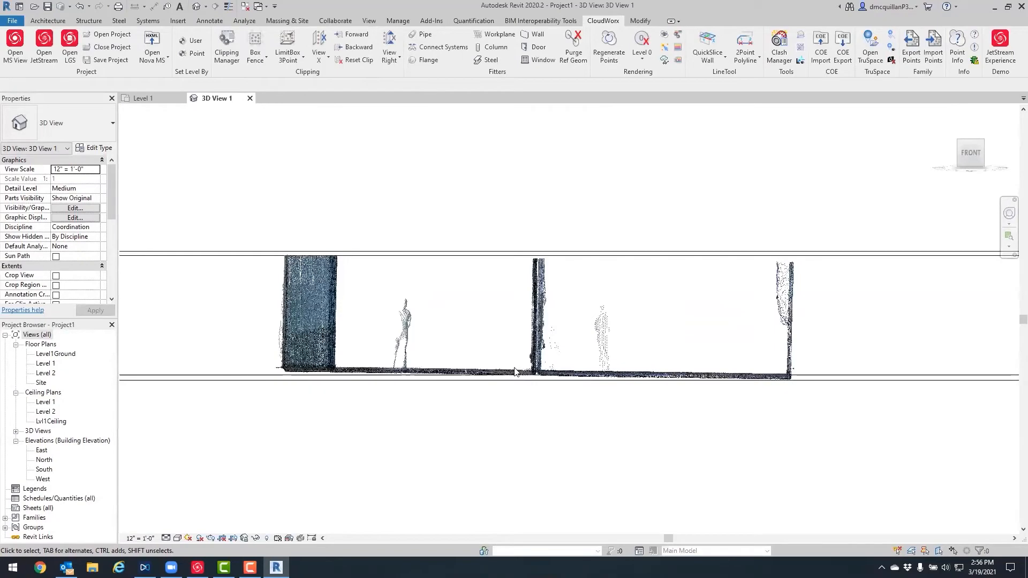
{"action": "scroll", "coordinate": [514, 371], "scroll_direction": "up", "scroll_amount": 2}
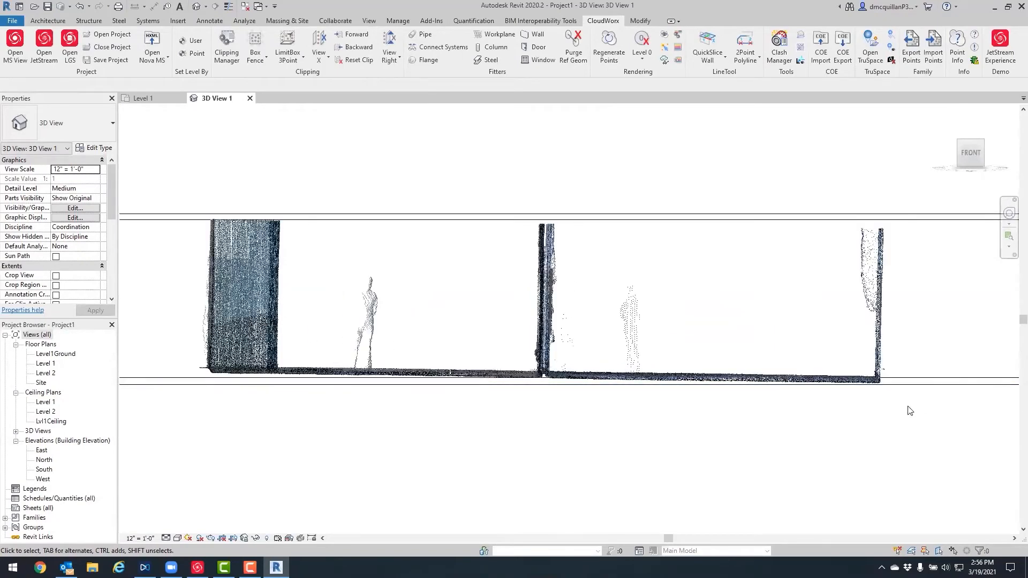
{"action": "scroll", "coordinate": [586, 306], "scroll_direction": "down", "scroll_amount": 3}
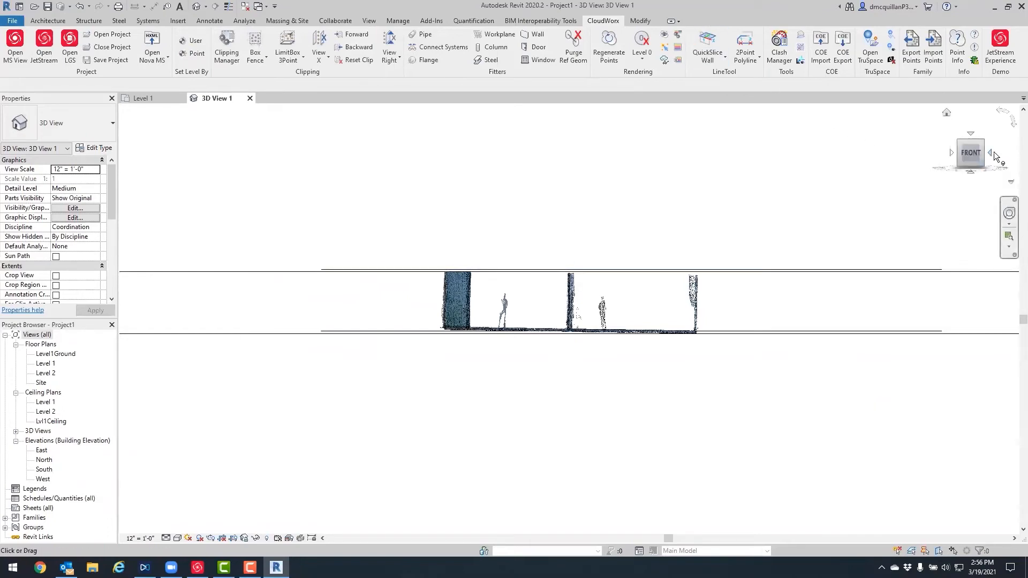
Return to the isometric view, disable the 19.799 ft new_slice clipping of the ceilingoff group, and close the Clipping Manager.
{"action": "left_click", "coordinate": [982, 140]}
{"action": "left_click", "coordinate": [227, 48]}
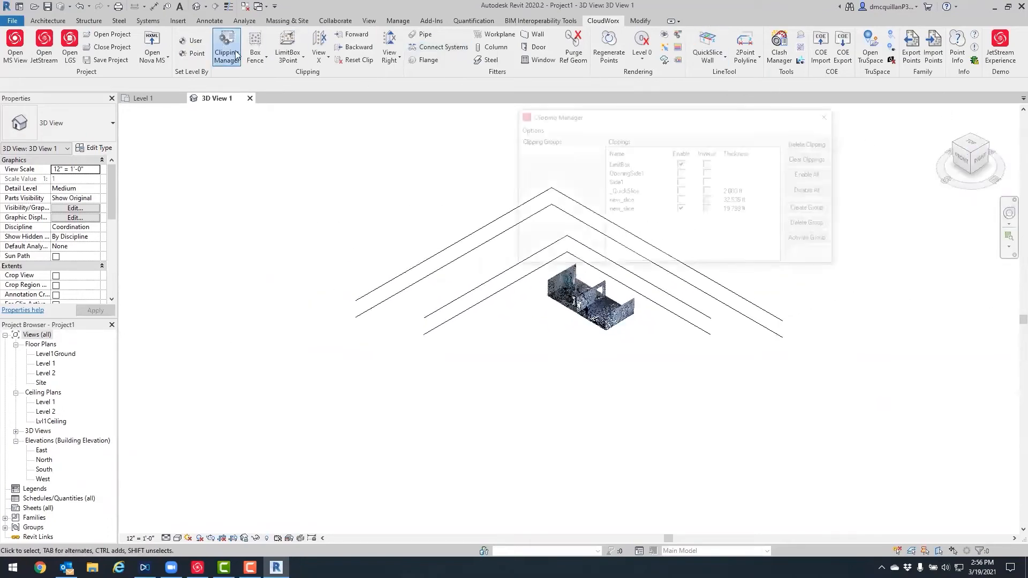
{"action": "left_click", "coordinate": [683, 211]}
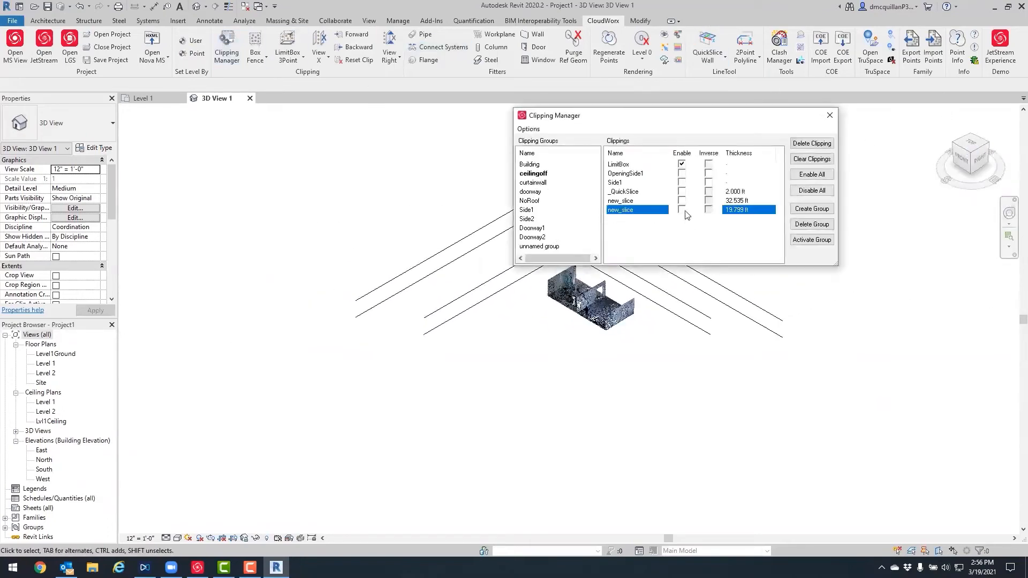
{"action": "left_click", "coordinate": [830, 115]}
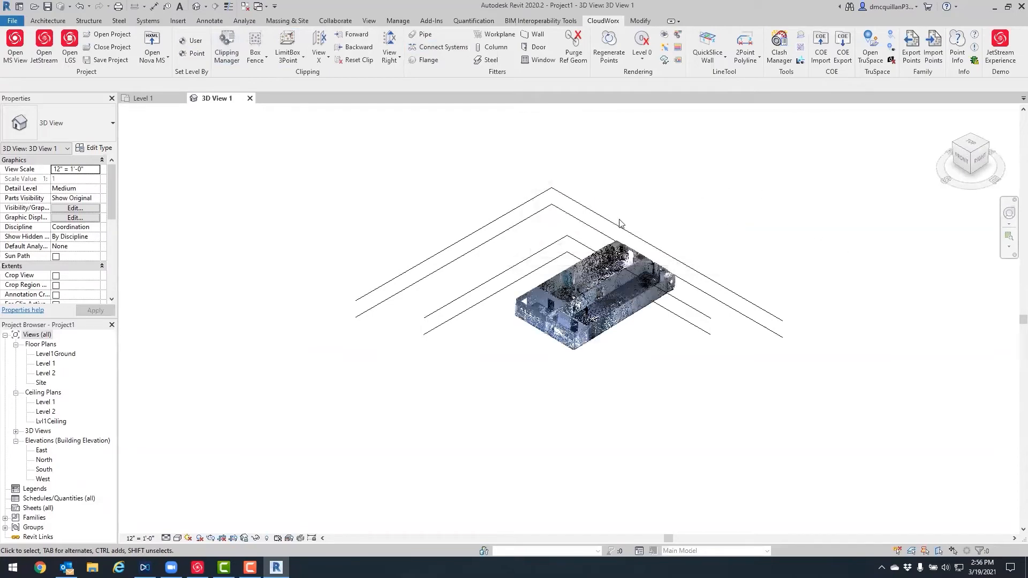
Start fitting a wall on the central dividing wall with Level 1 as the base level and Level 2 as the top constraint.
{"action": "scroll", "coordinate": [596, 301], "scroll_direction": "up", "scroll_amount": 6}
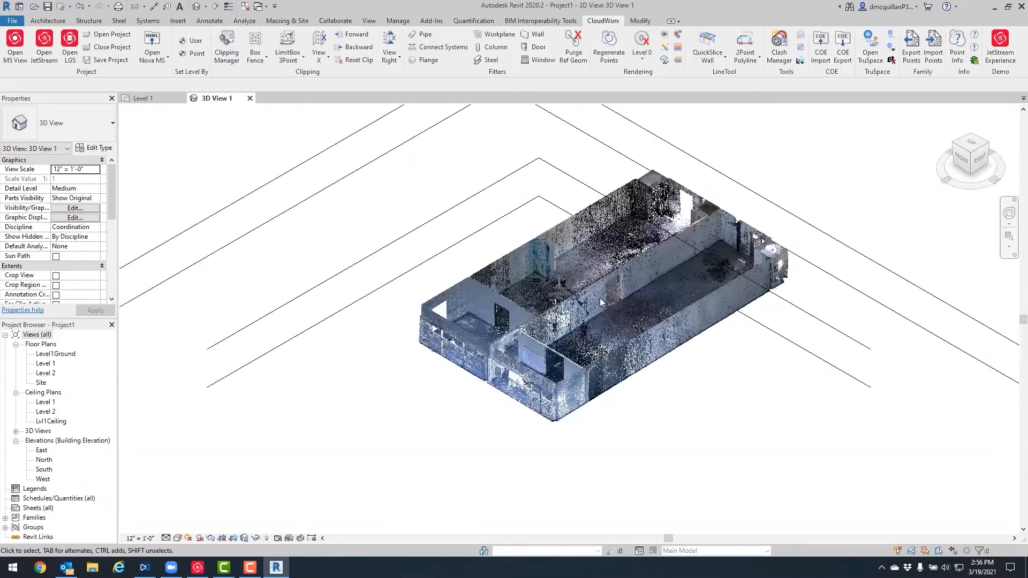
{"action": "scroll", "coordinate": [600, 298], "scroll_direction": "up", "scroll_amount": 4}
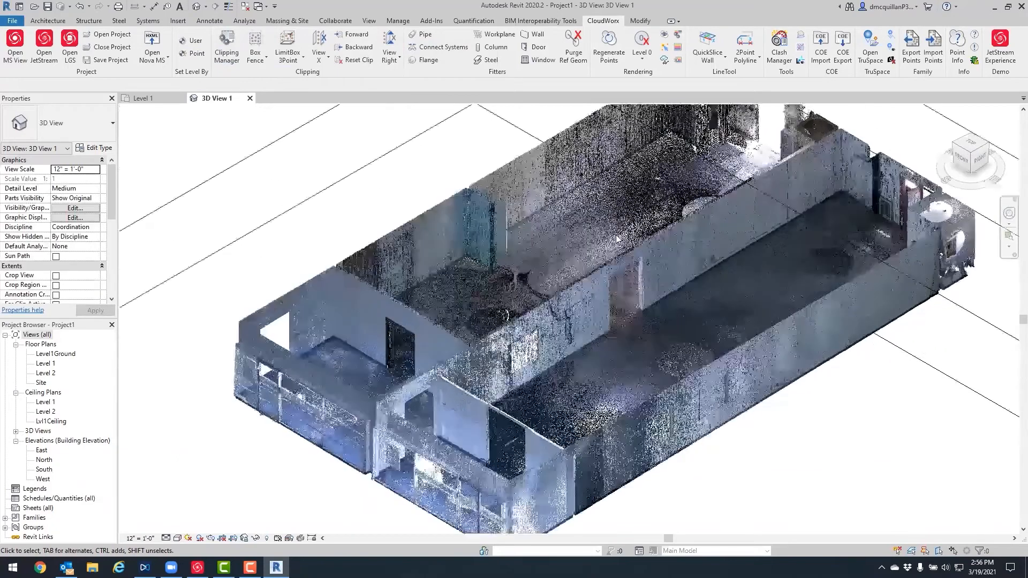
{"action": "left_click", "coordinate": [537, 35]}
{"action": "left_click", "coordinate": [535, 269]}
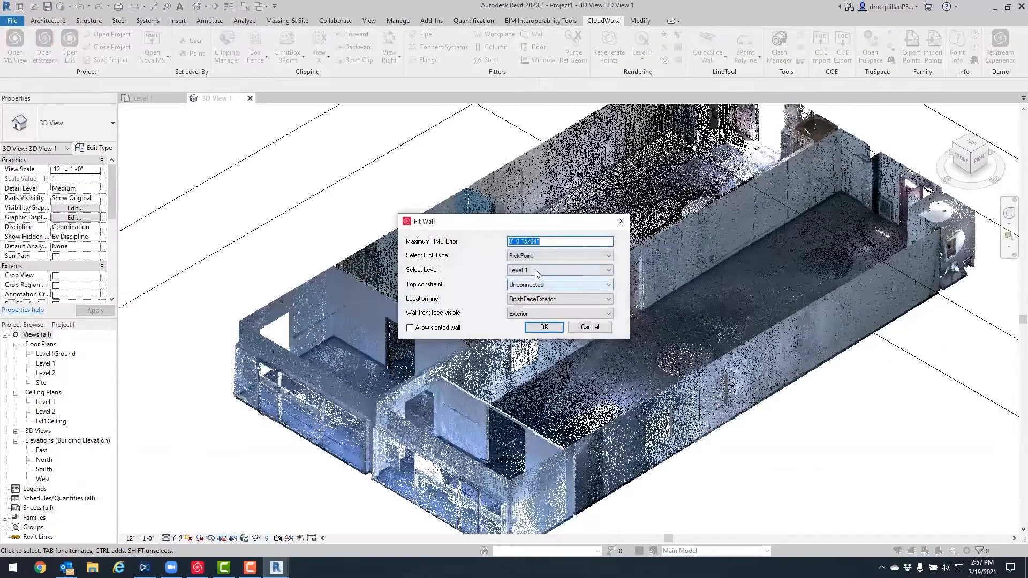
{"action": "left_click", "coordinate": [535, 279]}
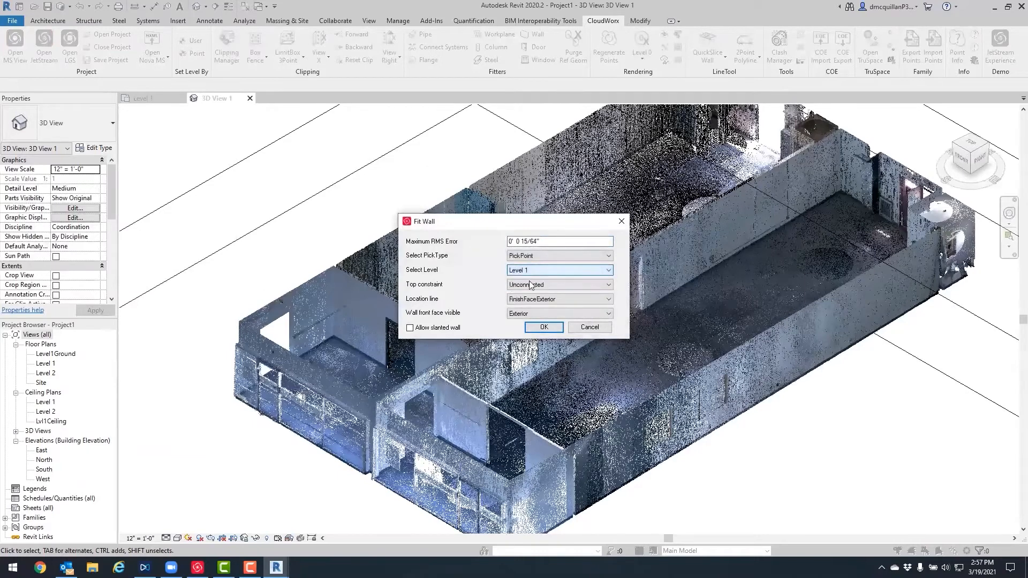
{"action": "left_click", "coordinate": [536, 284]}
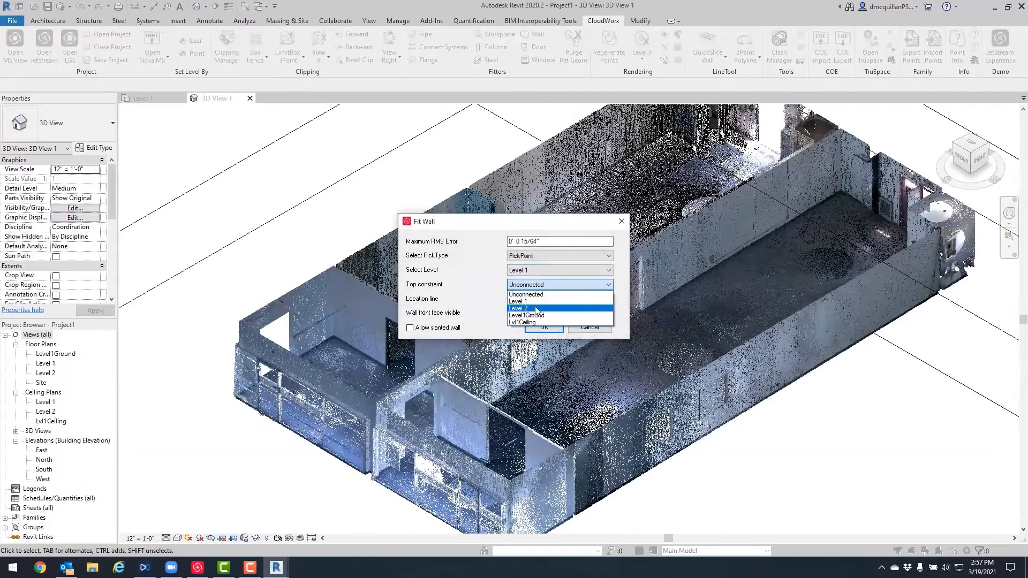
{"action": "left_click", "coordinate": [522, 309]}
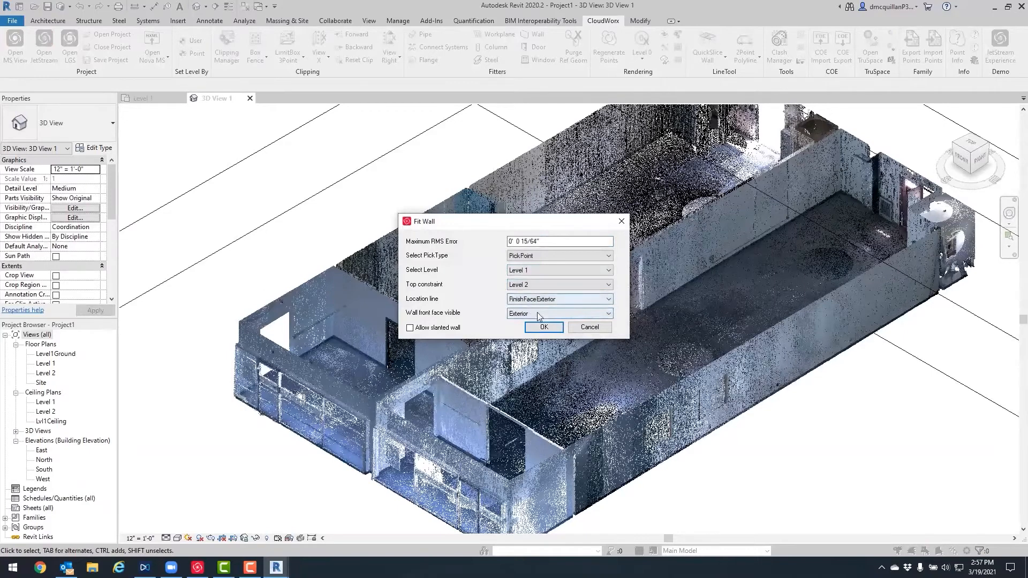
{"action": "left_click", "coordinate": [540, 328]}
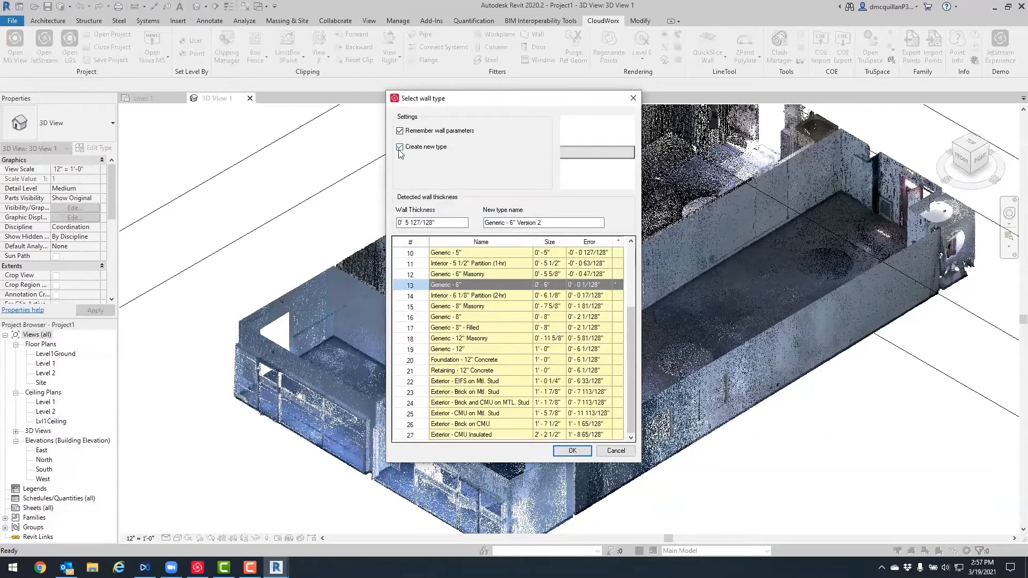
Create the central dividing wall with the existing Generic - 5" type instead of a new wall type.
{"action": "left_click", "coordinate": [400, 147]}
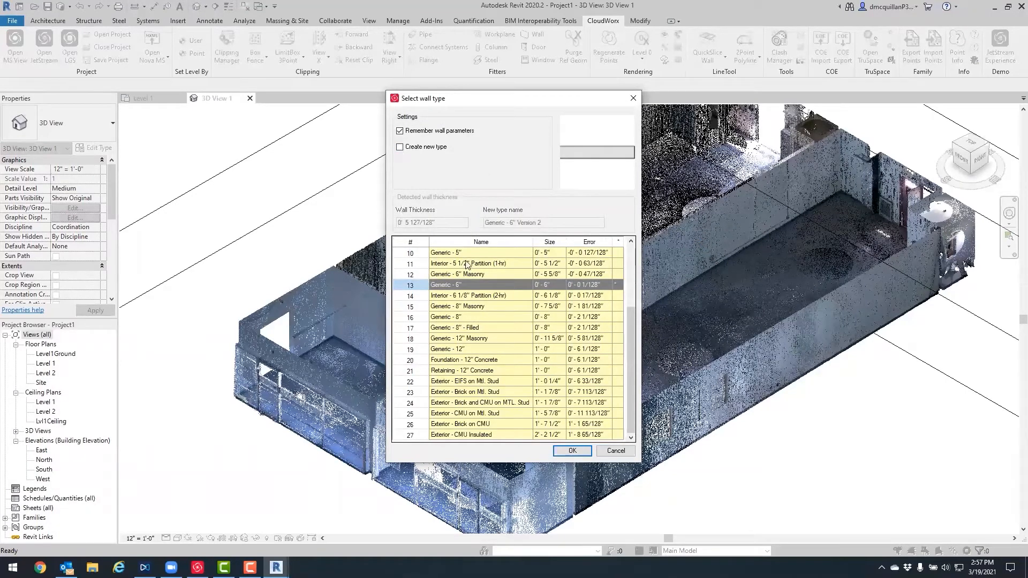
{"action": "left_click", "coordinate": [462, 254]}
{"action": "left_click", "coordinate": [572, 450]}
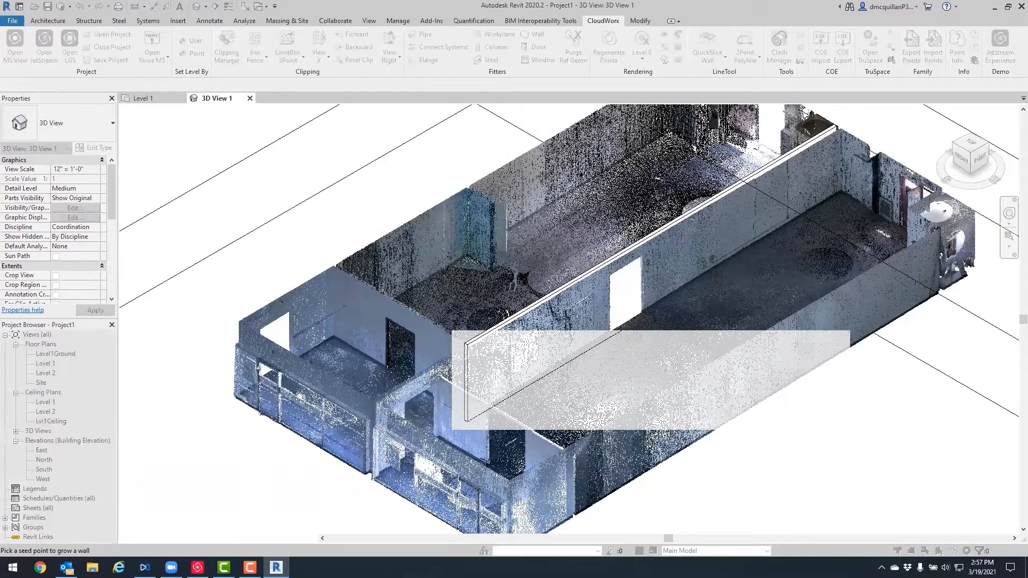
Fit the two long outer walls of the building with the Generic - 5" type and end the wall fitting.
{"action": "left_click", "coordinate": [594, 194]}
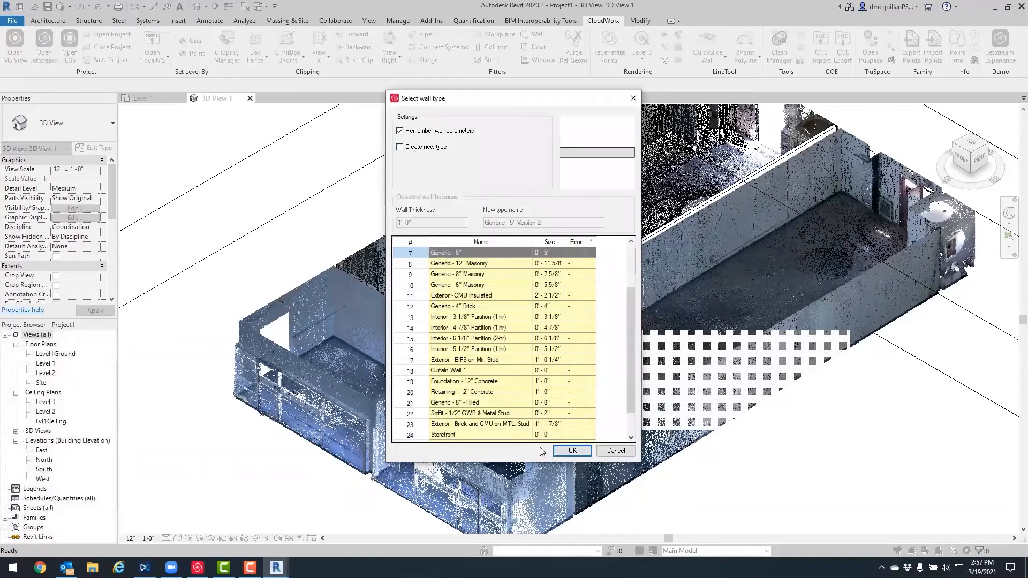
{"action": "left_click", "coordinate": [569, 452]}
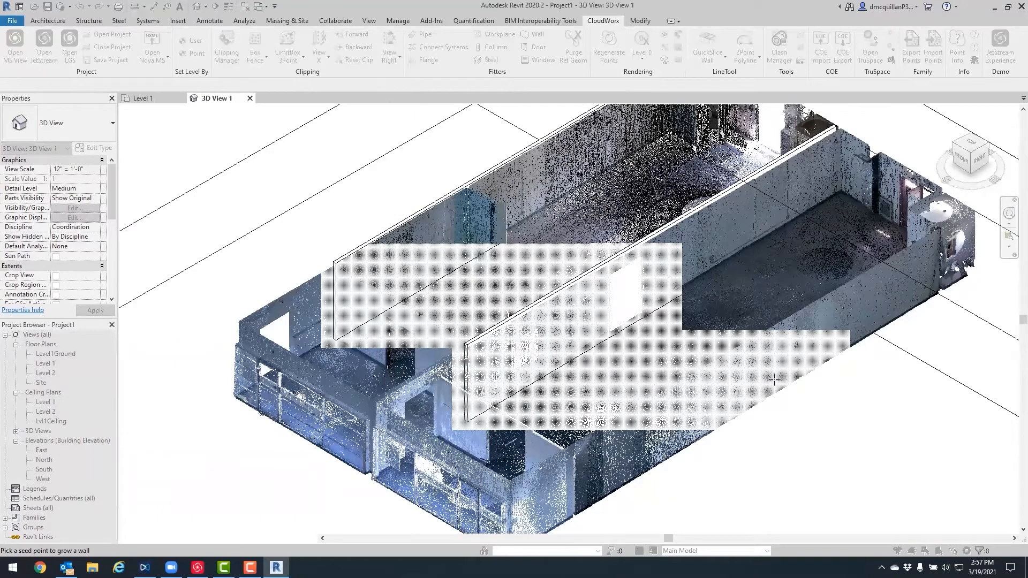
{"action": "left_click", "coordinate": [842, 314]}
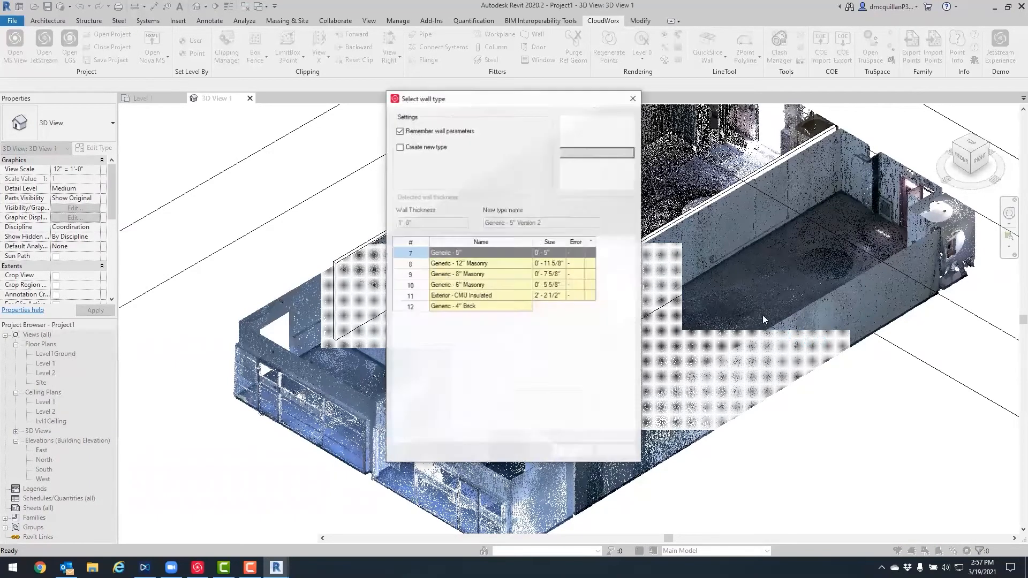
{"action": "left_click", "coordinate": [572, 451]}
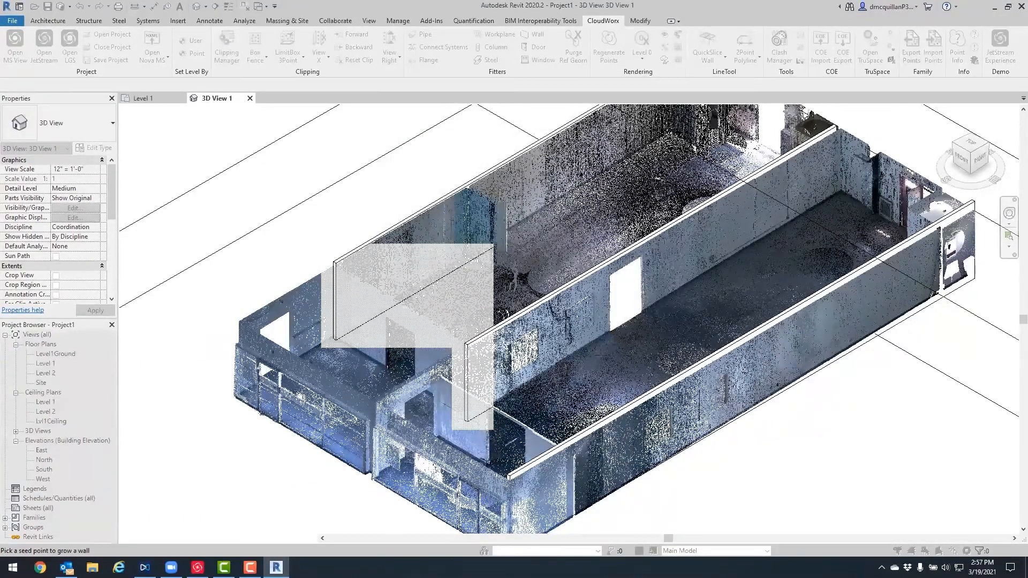
{"action": "key", "text": "Escape"}
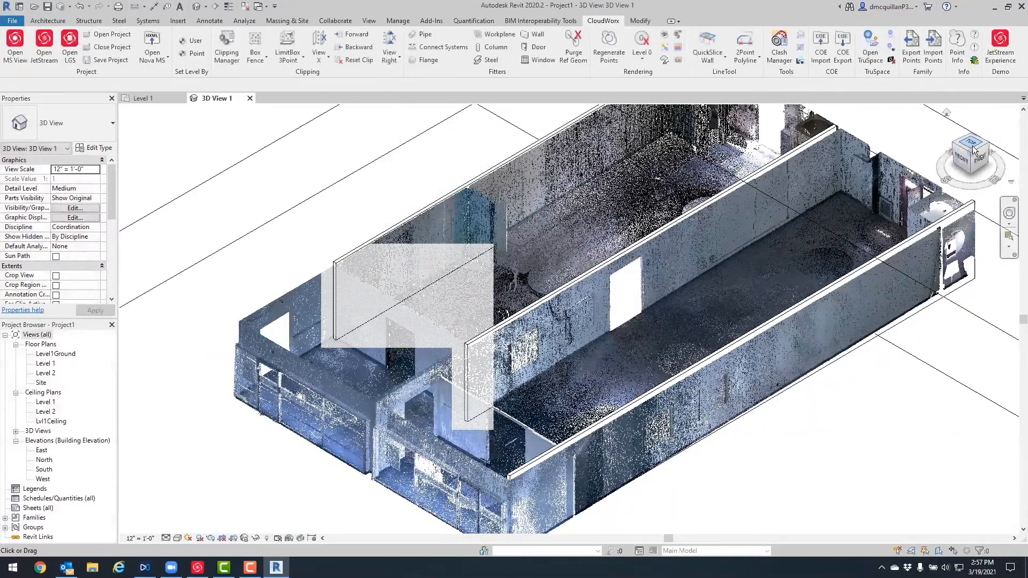
Viewed from above, extend the south end of the central dividing wall to the front edge of the building.
{"action": "left_click", "coordinate": [972, 146]}
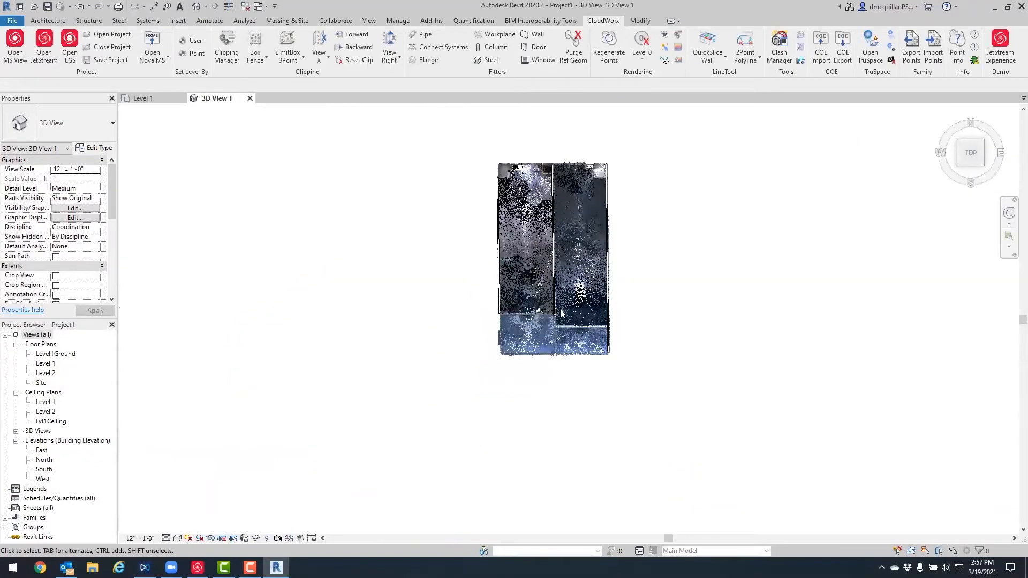
{"action": "scroll", "coordinate": [557, 312], "scroll_direction": "up", "scroll_amount": 3}
{"action": "scroll", "coordinate": [548, 316], "scroll_direction": "up", "scroll_amount": 2}
{"action": "left_click", "coordinate": [547, 320]}
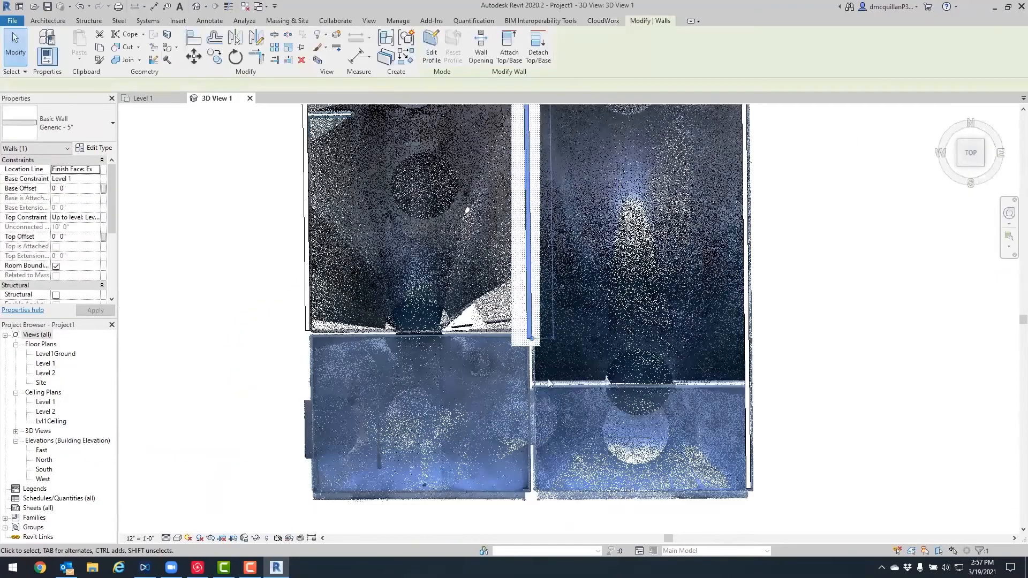
{"action": "scroll", "coordinate": [548, 378], "scroll_direction": "down", "scroll_amount": 1}
{"action": "left_click_drag", "start_coordinate": [536, 349], "coordinate": [536, 469]}
Nudge the long east outer wall slightly eastward to line it up with the point cloud.
{"action": "left_click", "coordinate": [701, 320]}
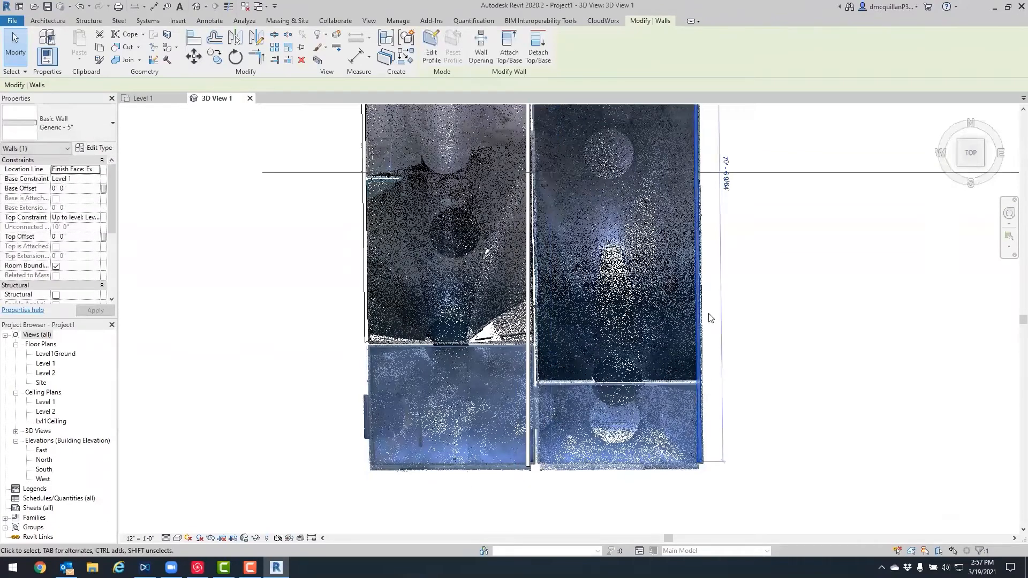
{"action": "scroll", "coordinate": [709, 318], "scroll_direction": "down", "scroll_amount": 4}
{"action": "scroll", "coordinate": [709, 313], "scroll_direction": "up", "scroll_amount": 3}
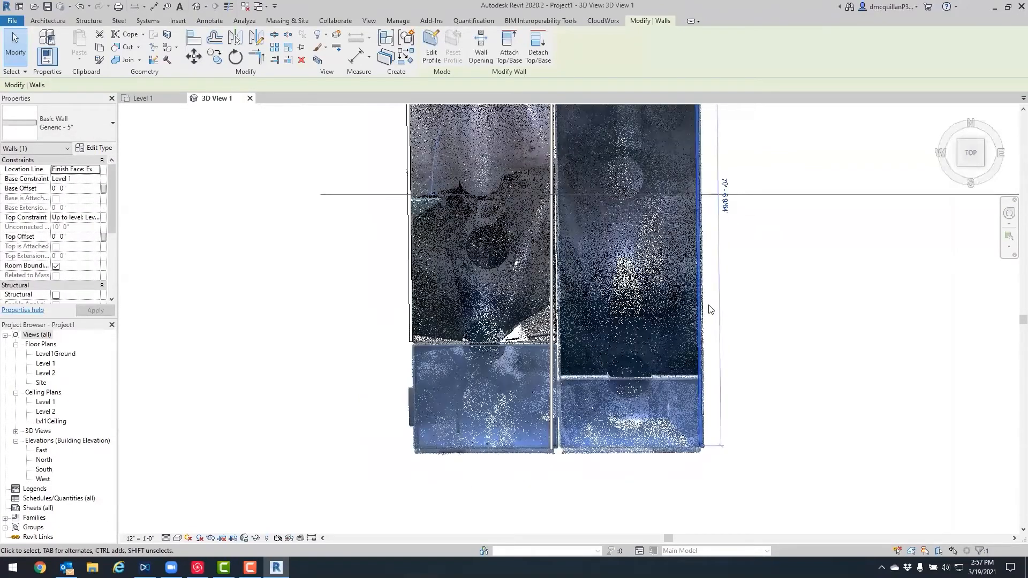
{"action": "key", "text": "Right"}
{"action": "left_click", "coordinate": [710, 310]}
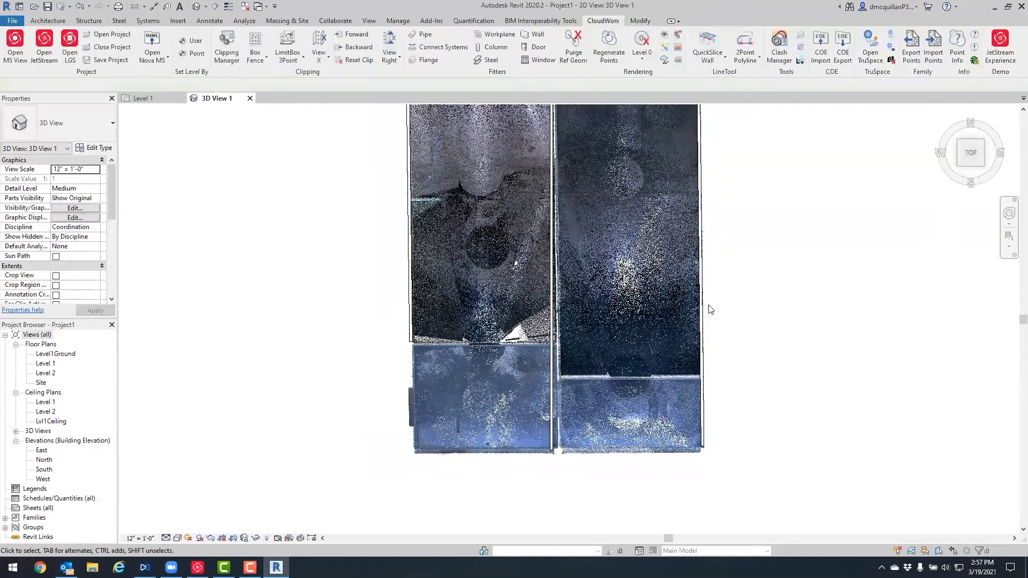
Extend the south end of the west outer wall to the building's front edge and nudge the wall onto the scanned wall.
{"action": "left_click", "coordinate": [414, 341]}
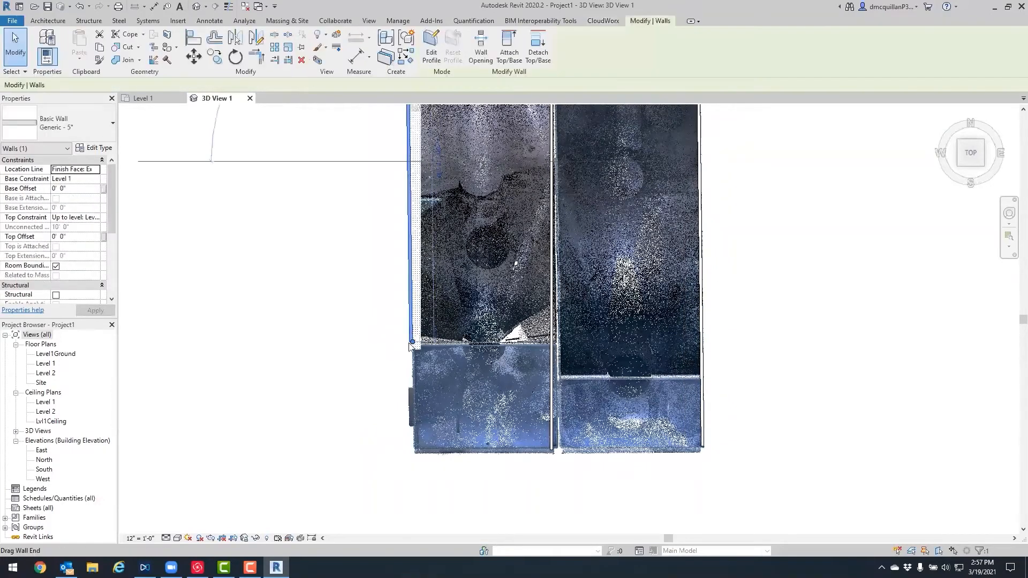
{"action": "left_click_drag", "start_coordinate": [413, 342], "coordinate": [410, 455]}
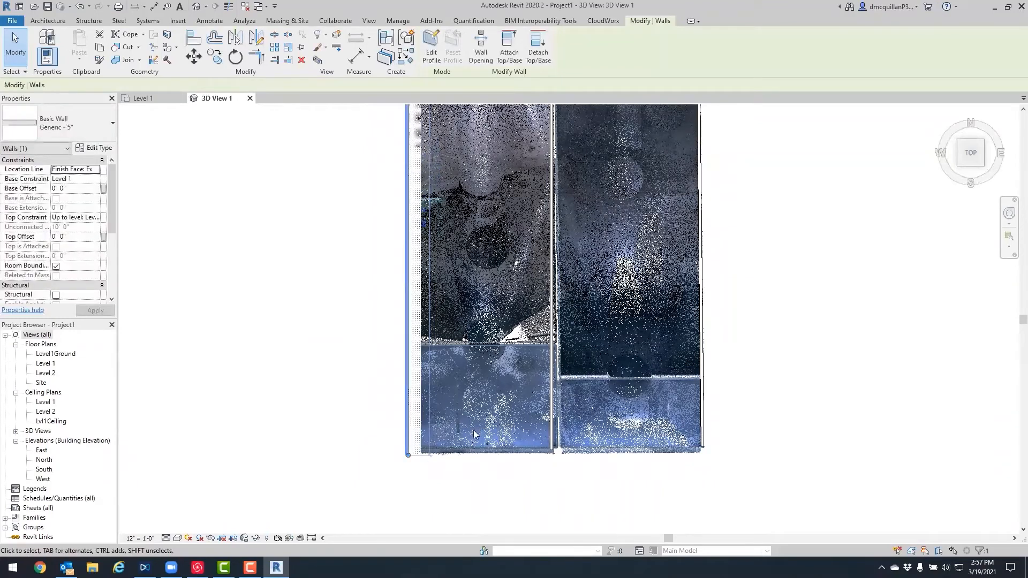
{"action": "left_click", "coordinate": [420, 462]}
{"action": "left_click", "coordinate": [405, 455]}
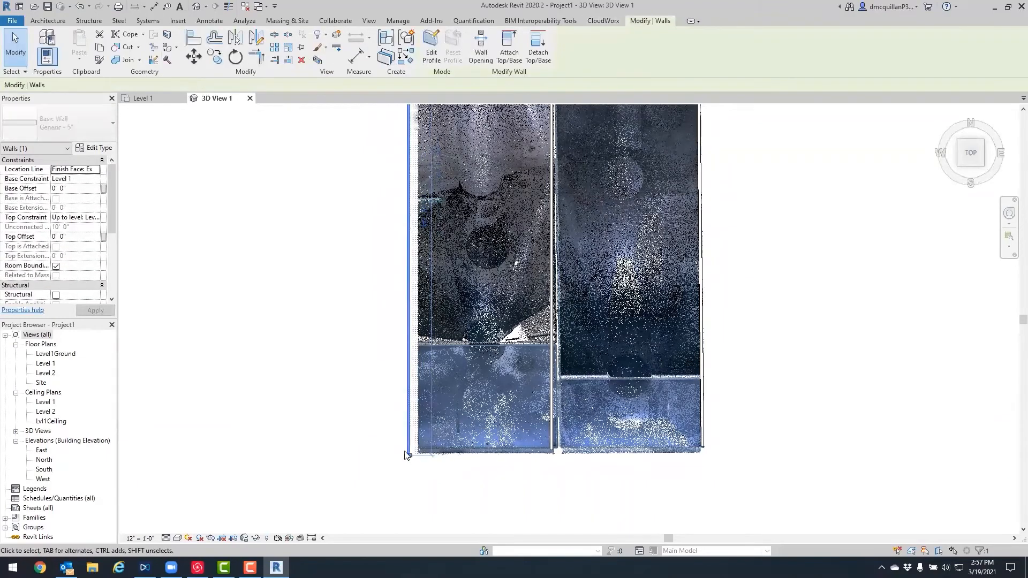
{"action": "key", "text": "Escape"}
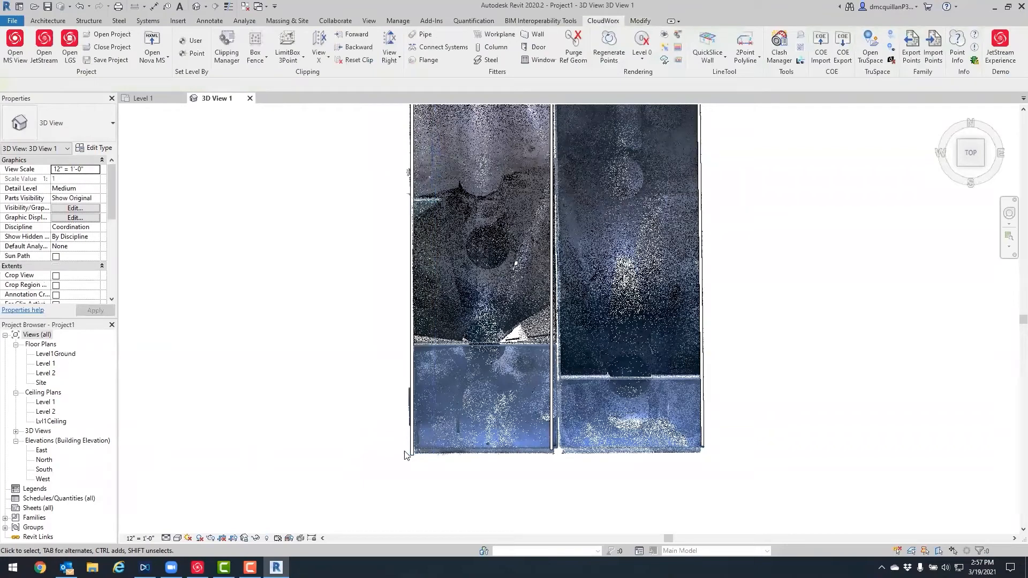
Nudge the central dividing wall eastward onto the scanned partition and bring the north end of the building into view.
{"action": "left_click", "coordinate": [554, 441]}
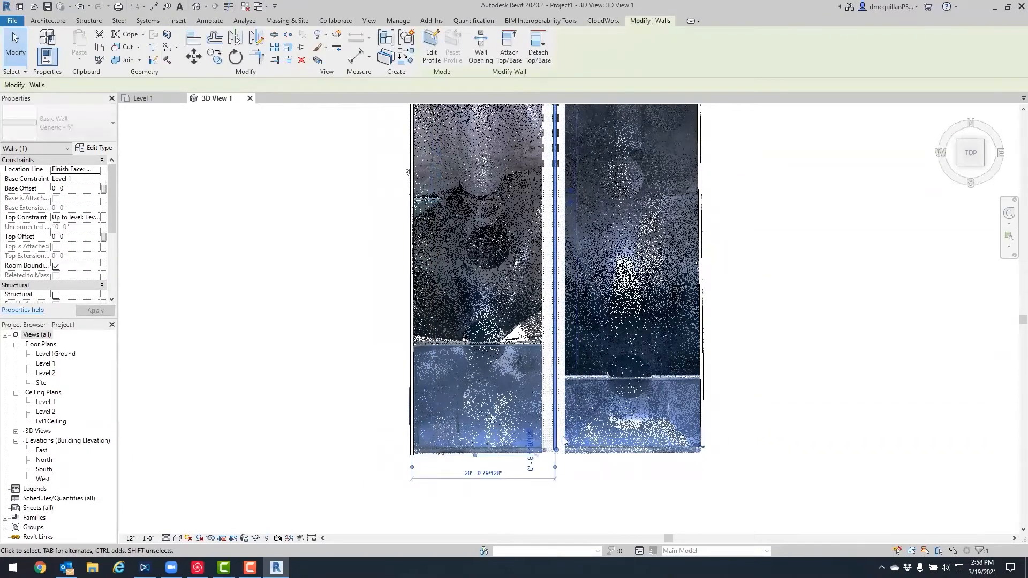
{"action": "key", "text": "Escape"}
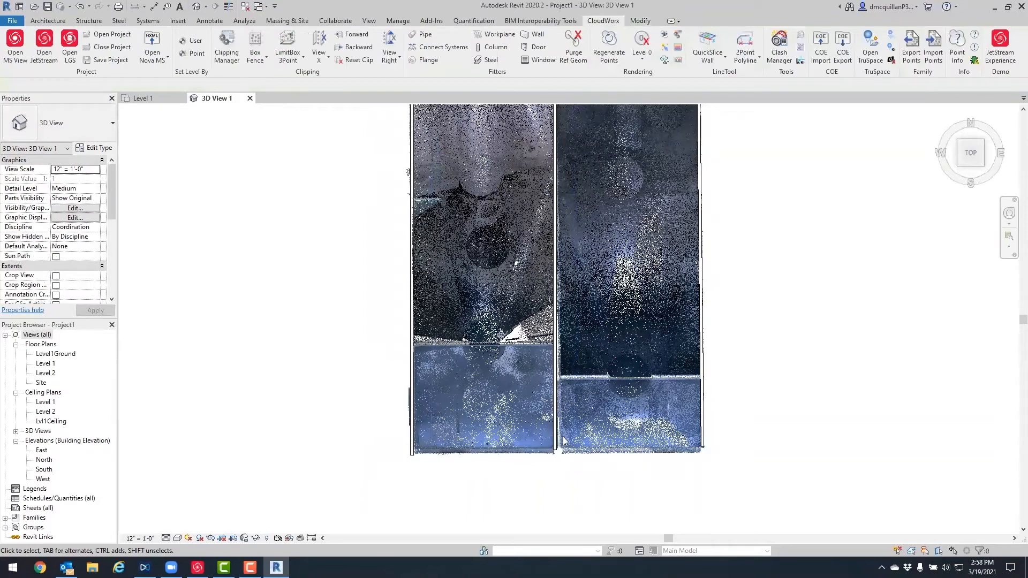
{"action": "scroll", "coordinate": [721, 272], "scroll_direction": "down", "scroll_amount": 3}
{"action": "middle_click_drag", "start_coordinate": [722, 276], "coordinate": [650, 421]}
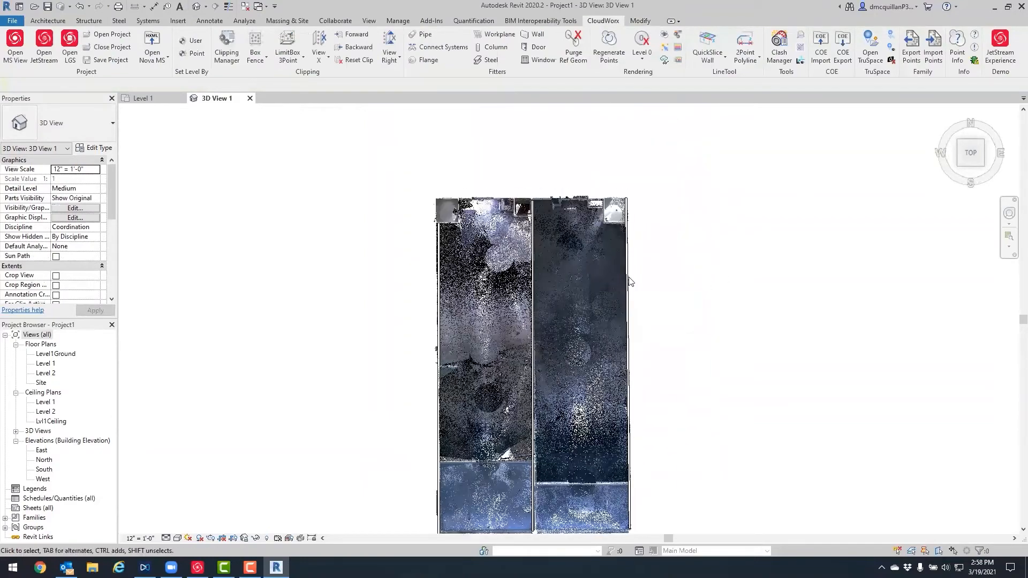
Inspect the aligned walls against the point cloud from above and in an isometric view.
{"action": "scroll", "coordinate": [586, 238], "scroll_direction": "up", "scroll_amount": 2}
{"action": "scroll", "coordinate": [586, 238], "scroll_direction": "up", "scroll_amount": 2}
{"action": "middle_click_drag", "start_coordinate": [751, 212], "coordinate": [814, 181]}
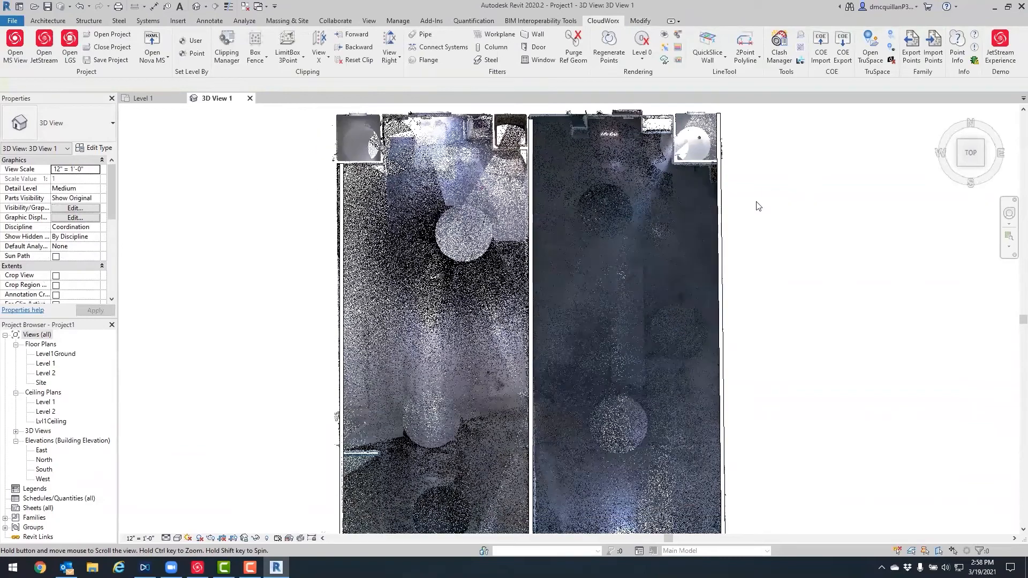
{"action": "left_click", "coordinate": [980, 165]}
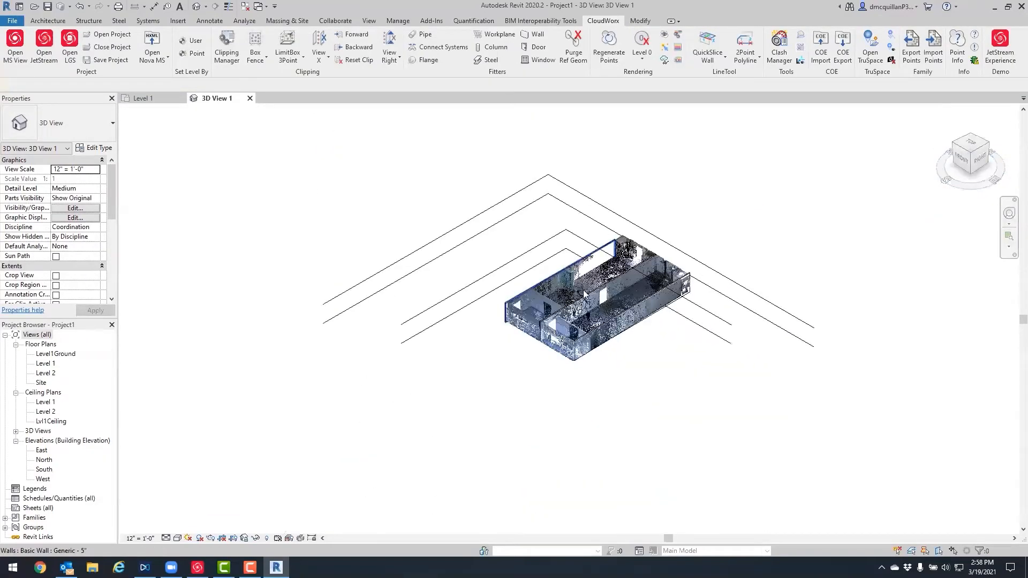
{"action": "scroll", "coordinate": [585, 294], "scroll_direction": "up", "scroll_amount": 6}
{"action": "scroll", "coordinate": [616, 322], "scroll_direction": "up", "scroll_amount": 6}
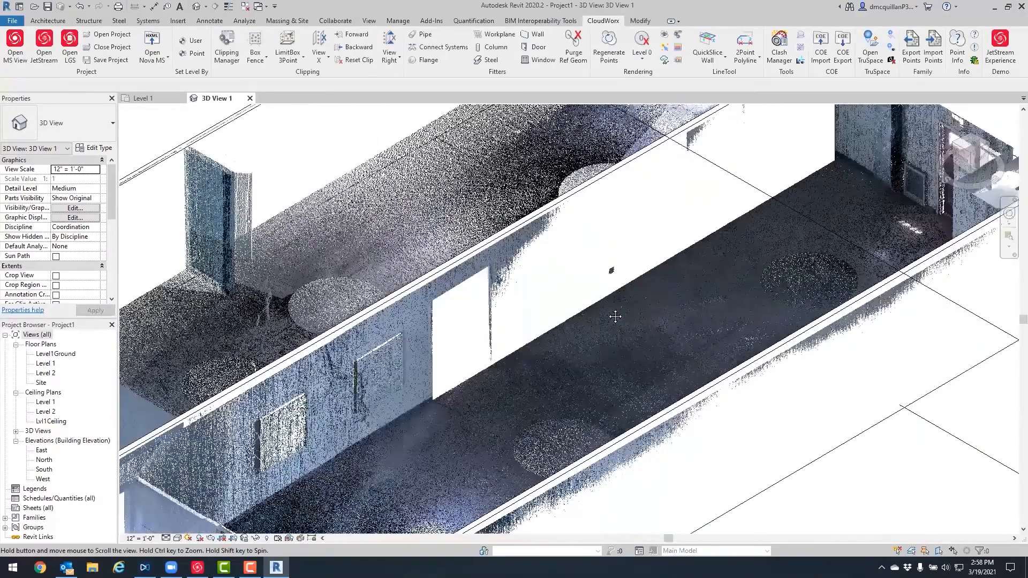
{"action": "scroll", "coordinate": [615, 317], "scroll_direction": "down", "scroll_amount": 2}
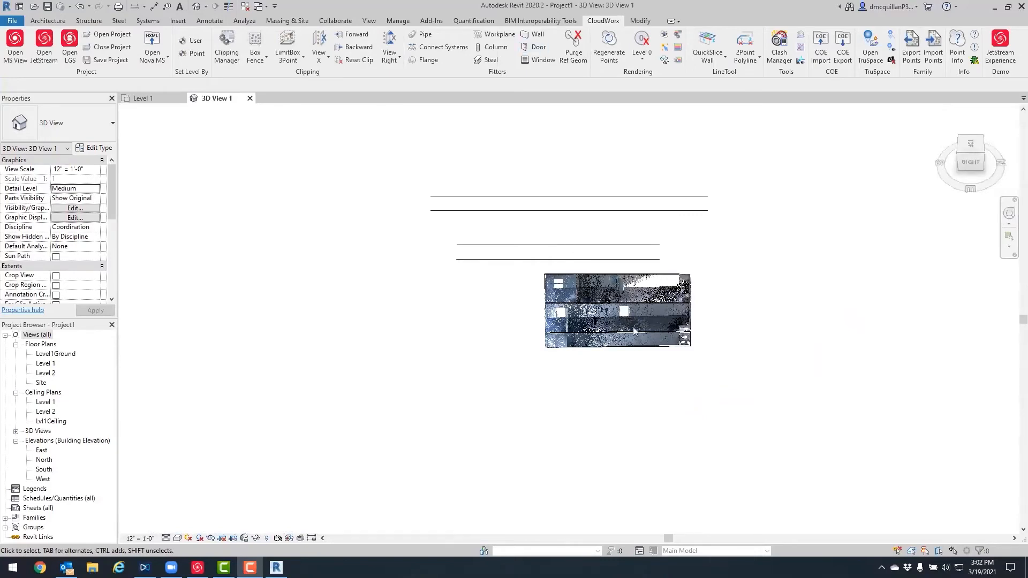
Clip the point cloud with a box fence around the open doorway near the middle of the central dividing wall.
{"action": "scroll", "coordinate": [615, 348], "scroll_direction": "up", "scroll_amount": 6}
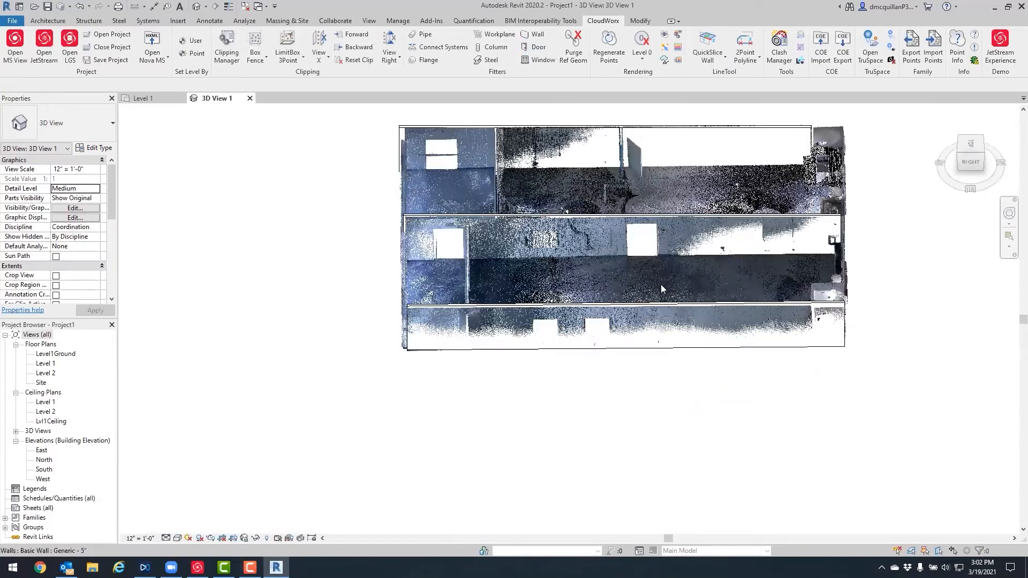
{"action": "scroll", "coordinate": [664, 281], "scroll_direction": "up", "scroll_amount": 4}
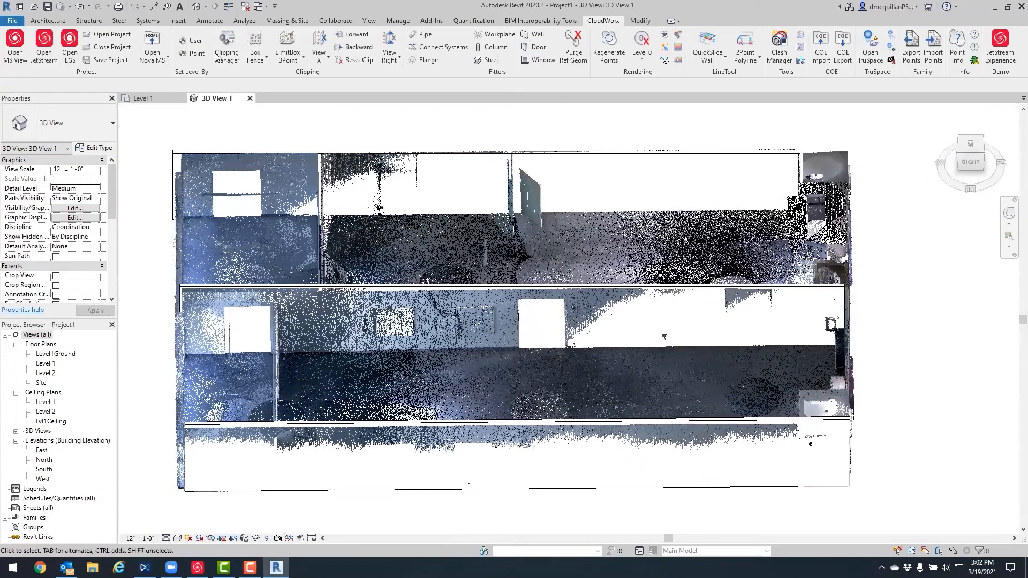
{"action": "left_click", "coordinate": [255, 39]}
{"action": "left_click_drag", "start_coordinate": [519, 304], "coordinate": [603, 377]}
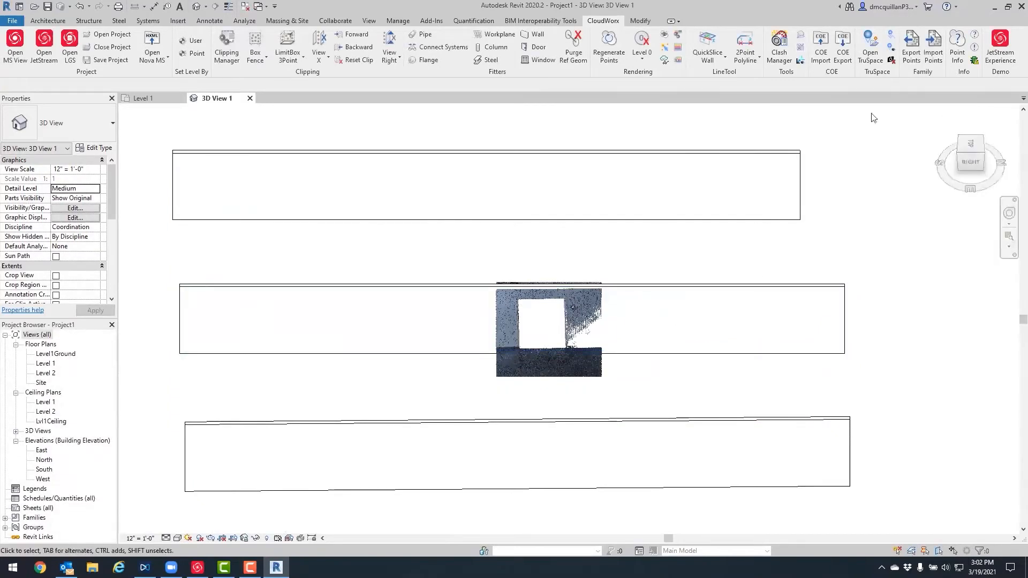
{"action": "scroll", "coordinate": [517, 352], "scroll_direction": "up", "scroll_amount": 4}
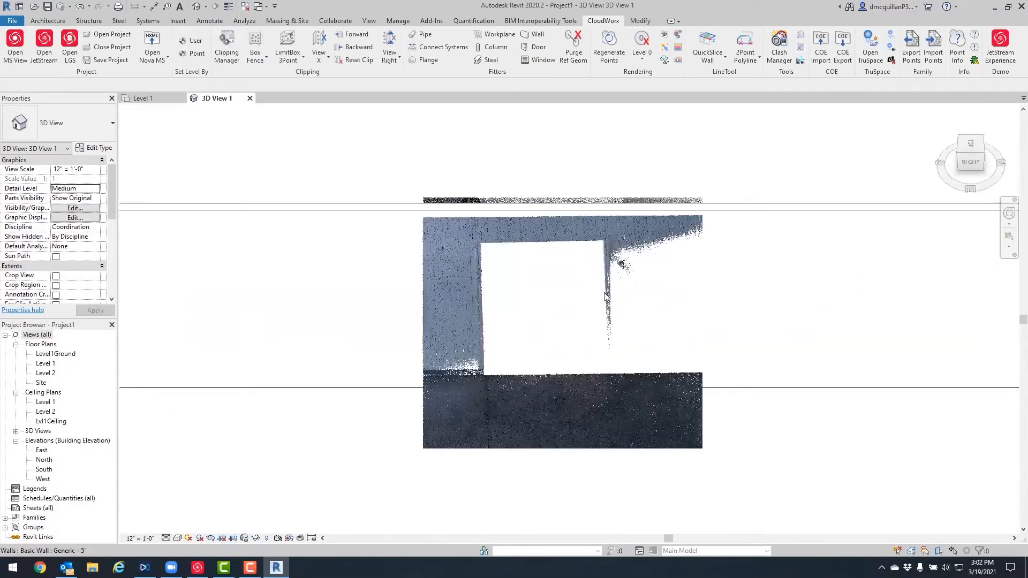
{"action": "scroll", "coordinate": [605, 296], "scroll_direction": "down", "scroll_amount": 2}
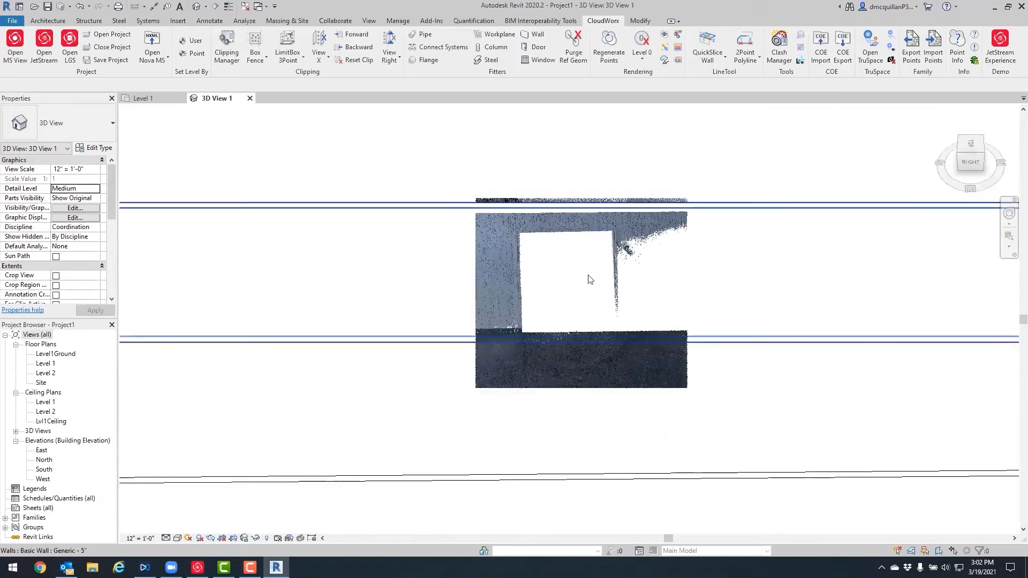
Open the Side1 010 scan in TruSpace from a cloud point beside the doorway.
{"action": "left_click", "coordinate": [871, 42]}
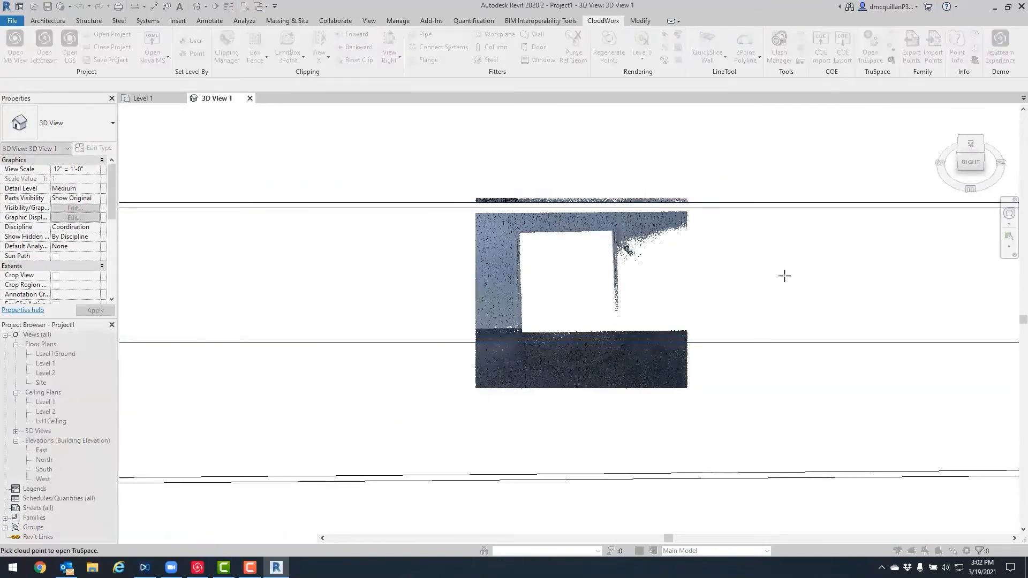
{"action": "left_click", "coordinate": [511, 264]}
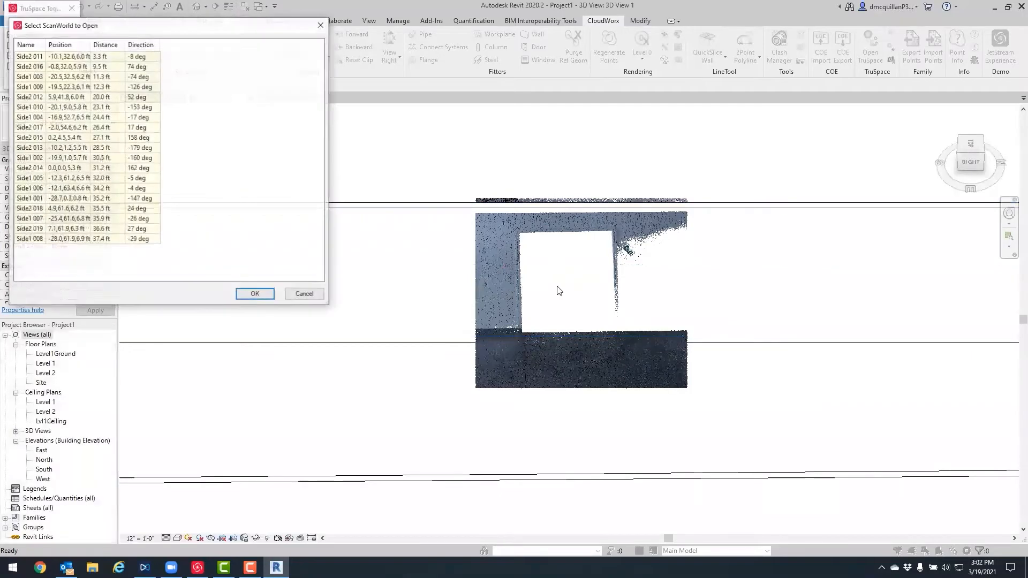
{"action": "left_click", "coordinate": [51, 109]}
{"action": "left_click", "coordinate": [256, 295]}
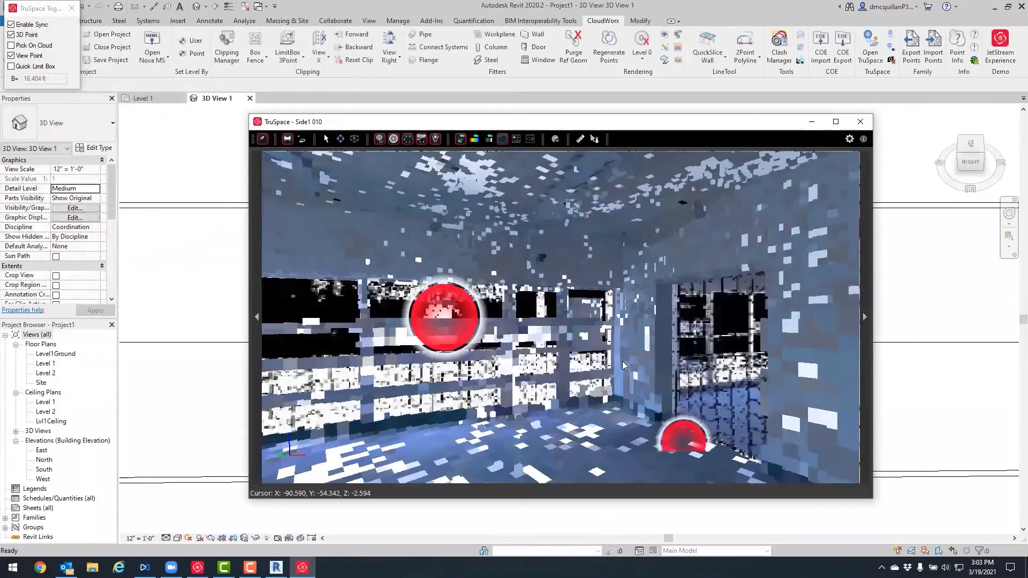
Move to the Side1 003 scan position in TruSpace and turn the view to face the doorway straight on.
{"action": "left_click_drag", "start_coordinate": [1009, 418], "coordinate": [536, 358]}
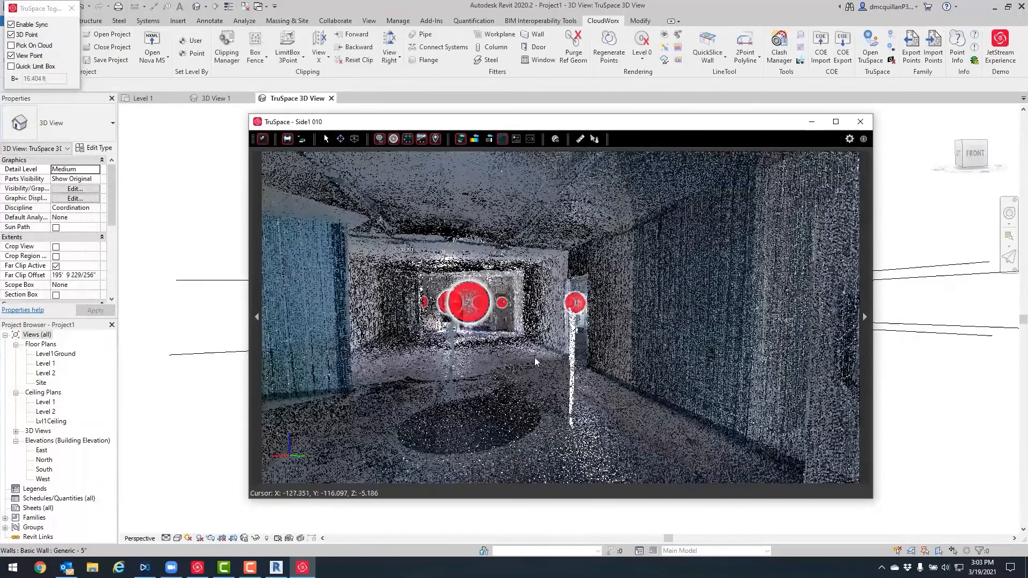
{"action": "left_click", "coordinate": [470, 308]}
{"action": "left_click_drag", "start_coordinate": [523, 336], "coordinate": [837, 395]}
{"action": "left_click_drag", "start_coordinate": [520, 402], "coordinate": [628, 369]}
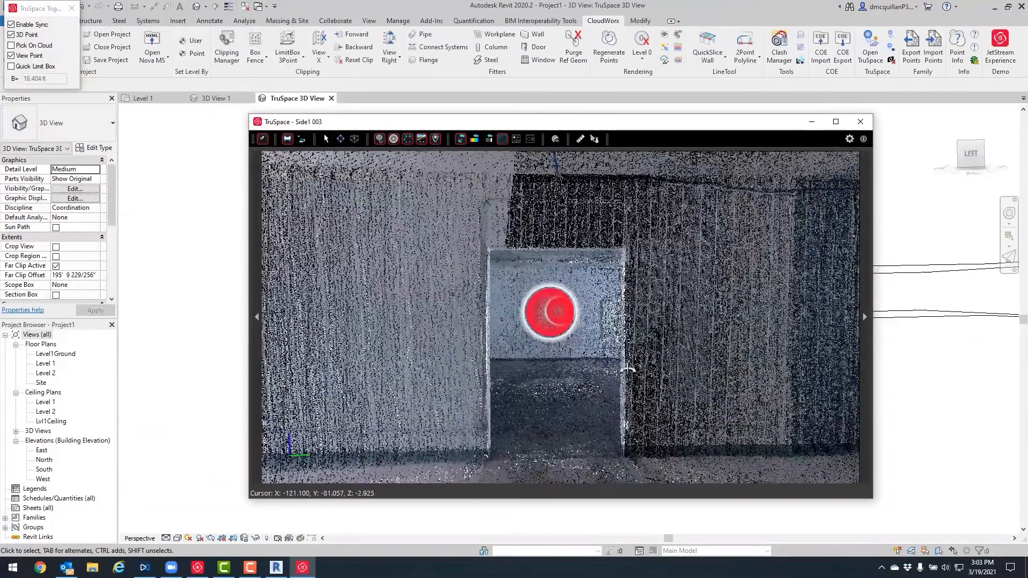
Measure the doorway's width between its jambs and its height from head to floor in TruSpace.
{"action": "left_click", "coordinate": [580, 139]}
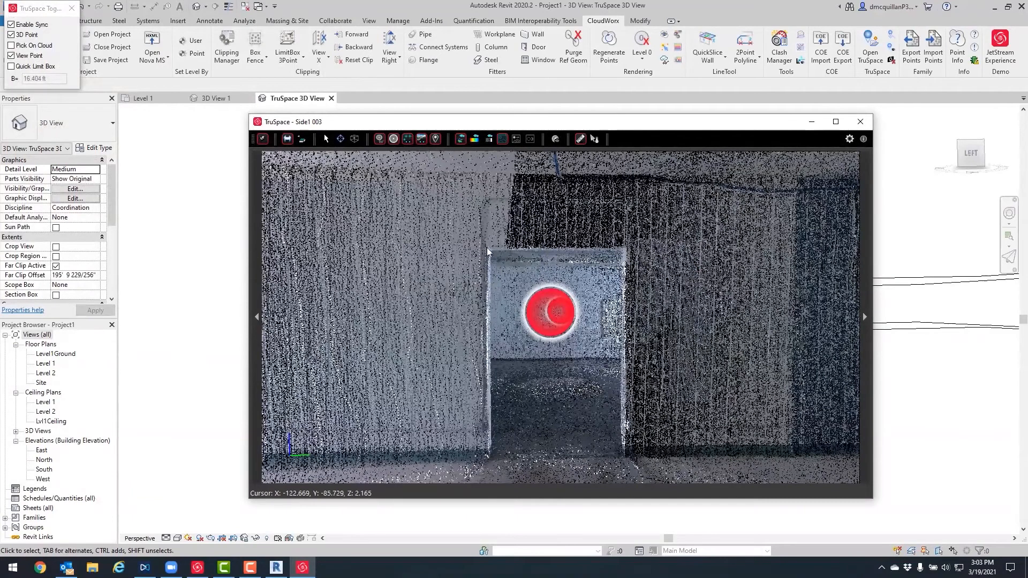
{"action": "left_click", "coordinate": [491, 263]}
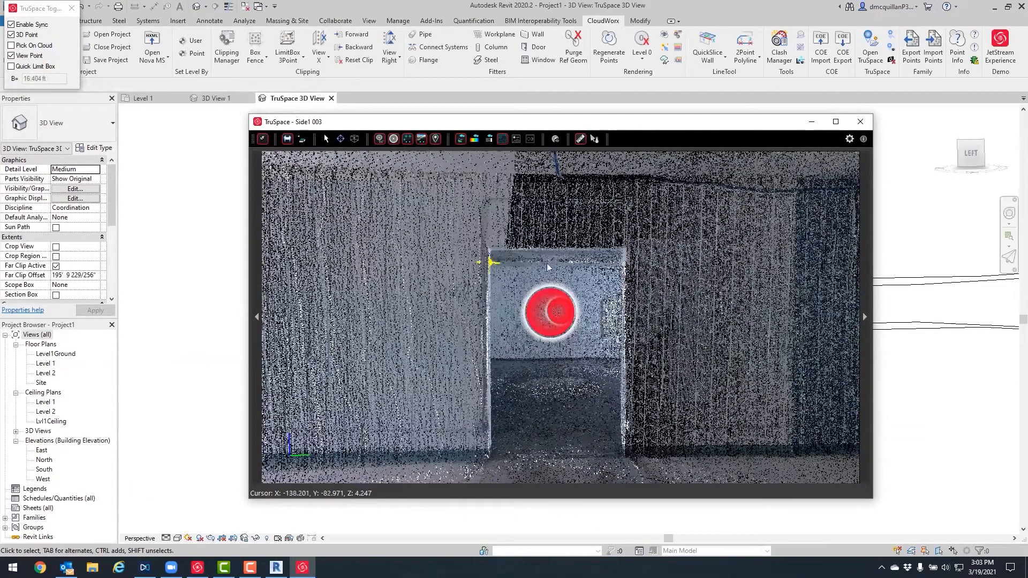
{"action": "left_click", "coordinate": [624, 264]}
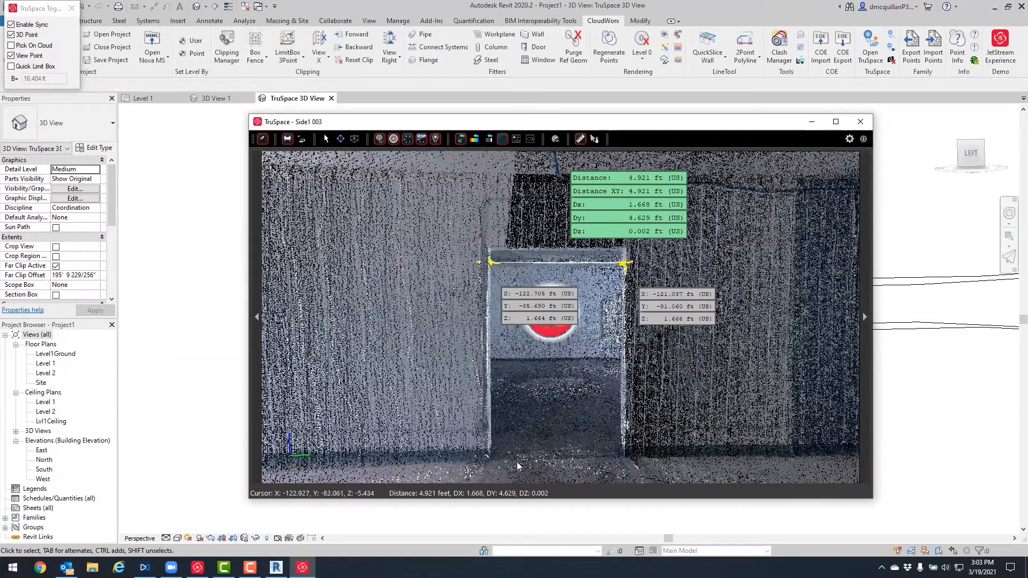
{"action": "left_click", "coordinate": [490, 252]}
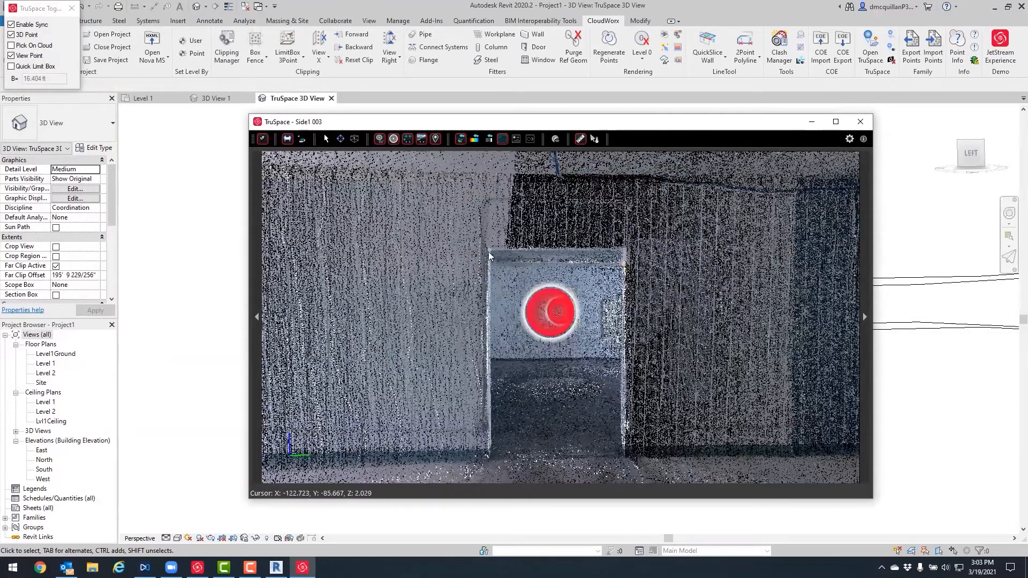
{"action": "left_click", "coordinate": [487, 454]}
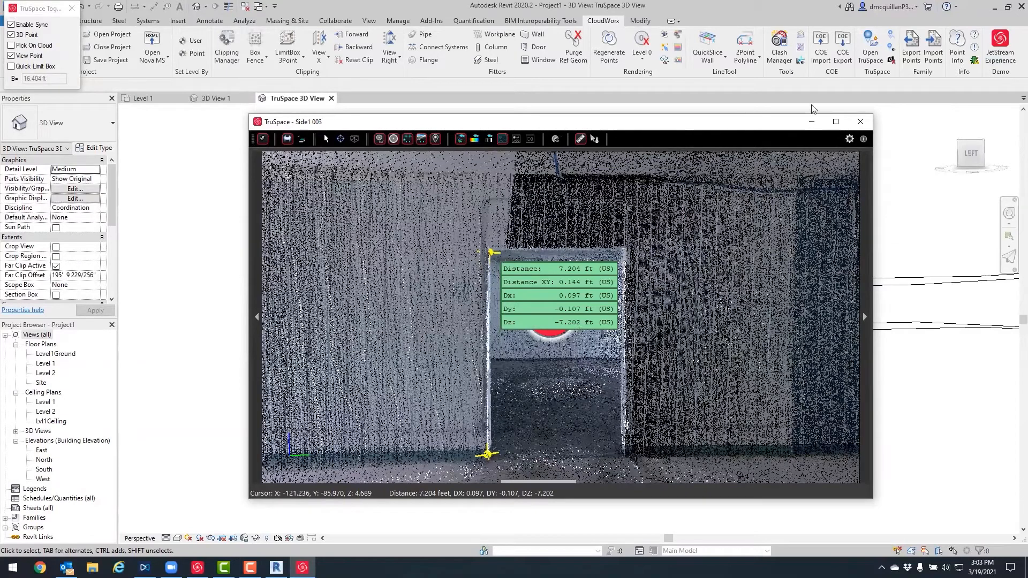
Back in 3D View 1, fit a Single-Flush door with Auto Fit, fencing the doorway's region of the cloud.
{"action": "left_click", "coordinate": [216, 98]}
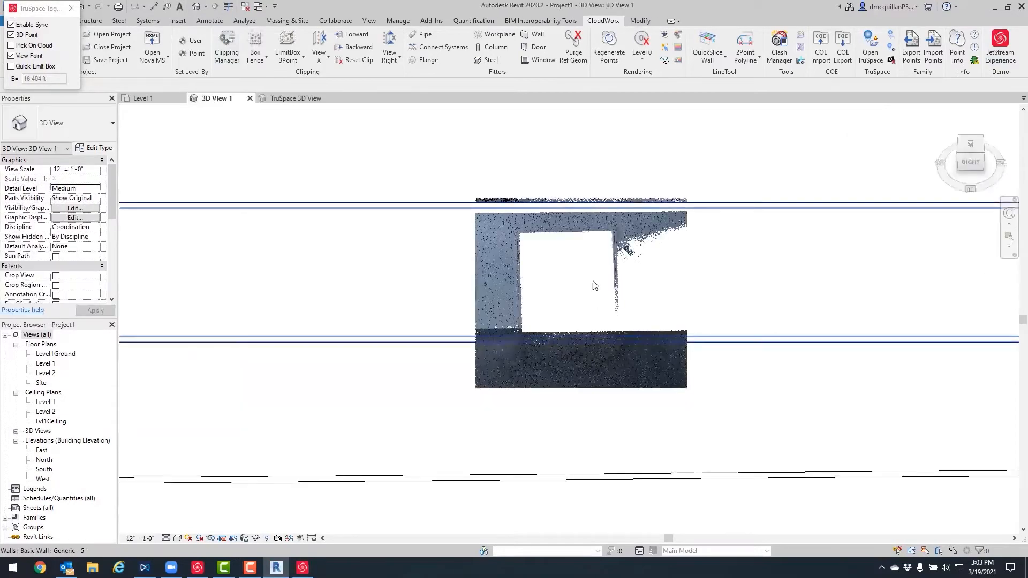
{"action": "scroll", "coordinate": [594, 327], "scroll_direction": "up", "scroll_amount": 2}
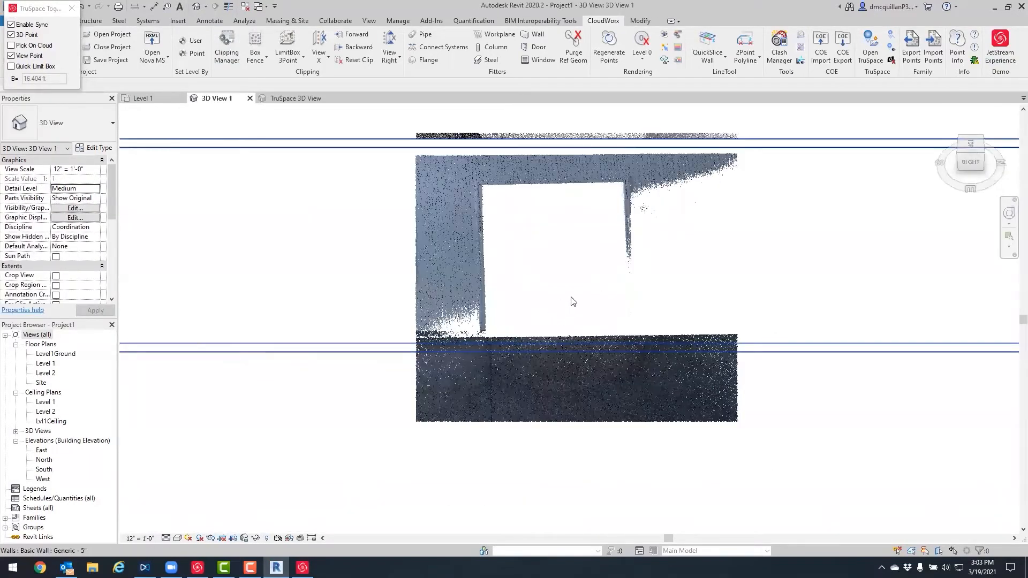
{"action": "scroll", "coordinate": [572, 299], "scroll_direction": "up", "scroll_amount": 1}
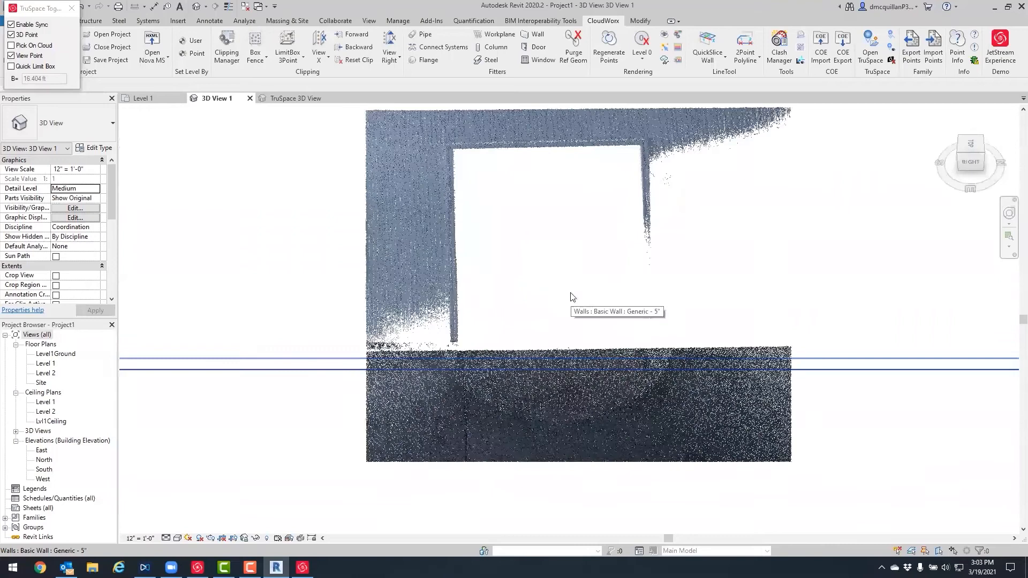
{"action": "left_click", "coordinate": [535, 48]}
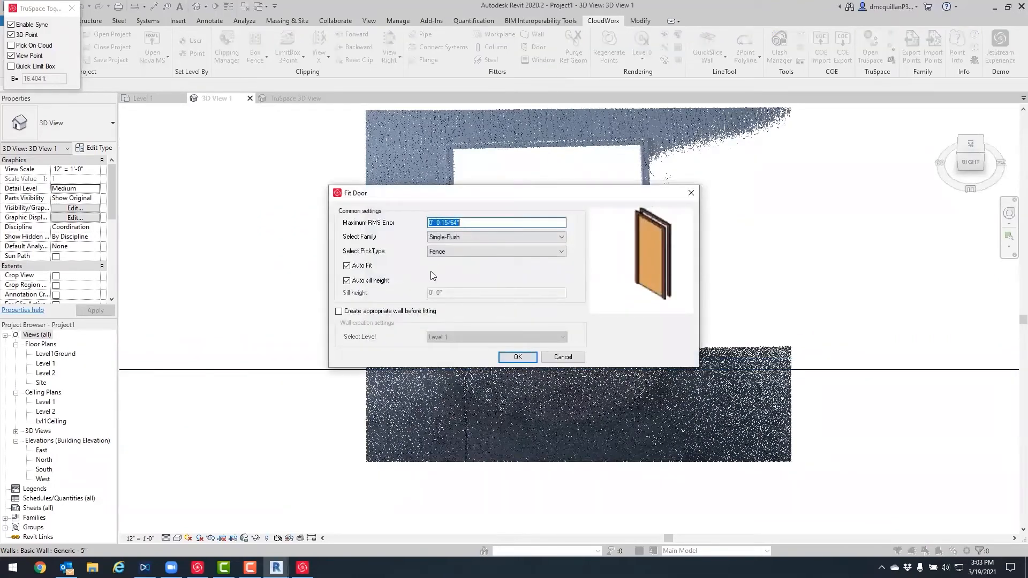
{"action": "left_click", "coordinate": [518, 357]}
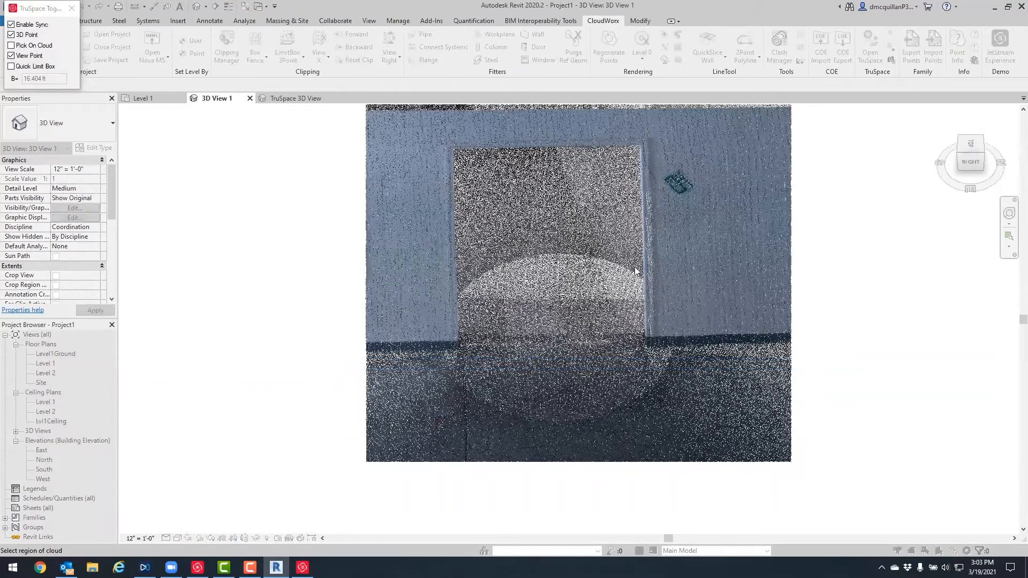
{"action": "left_click", "coordinate": [652, 352]}
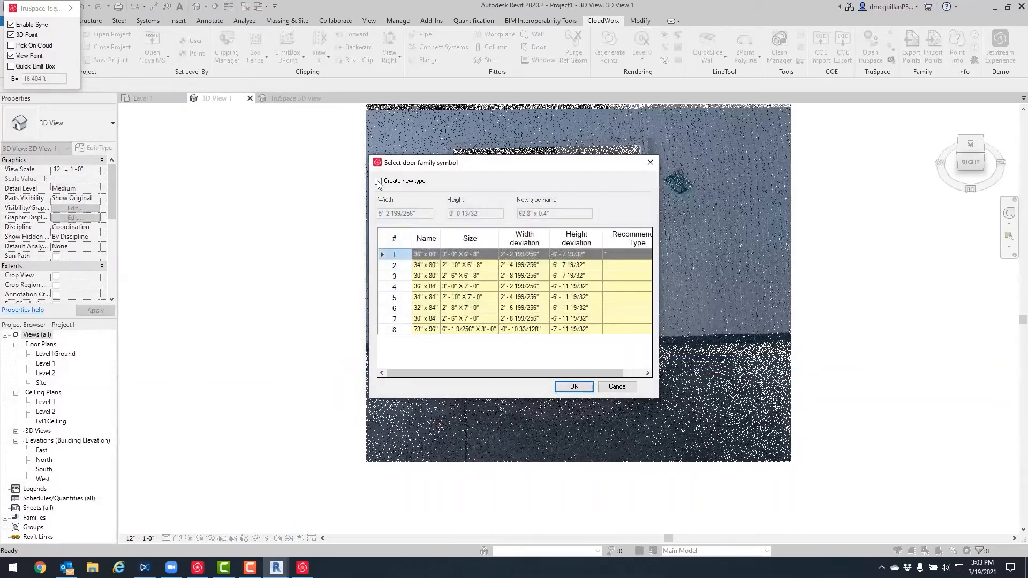
Create a new door type 5' wide and 7' high and place it in the central wall's doorway.
{"action": "left_click", "coordinate": [378, 182]}
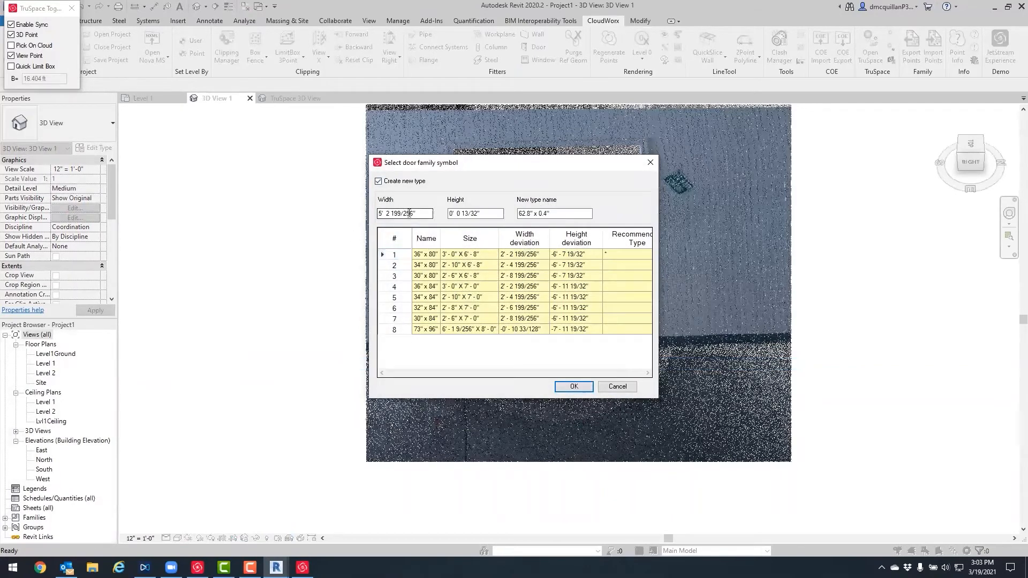
{"action": "left_click_drag", "start_coordinate": [431, 214], "coordinate": [339, 213]}
{"action": "type", "text": "5'"}
{"action": "key", "text": "Tab"}
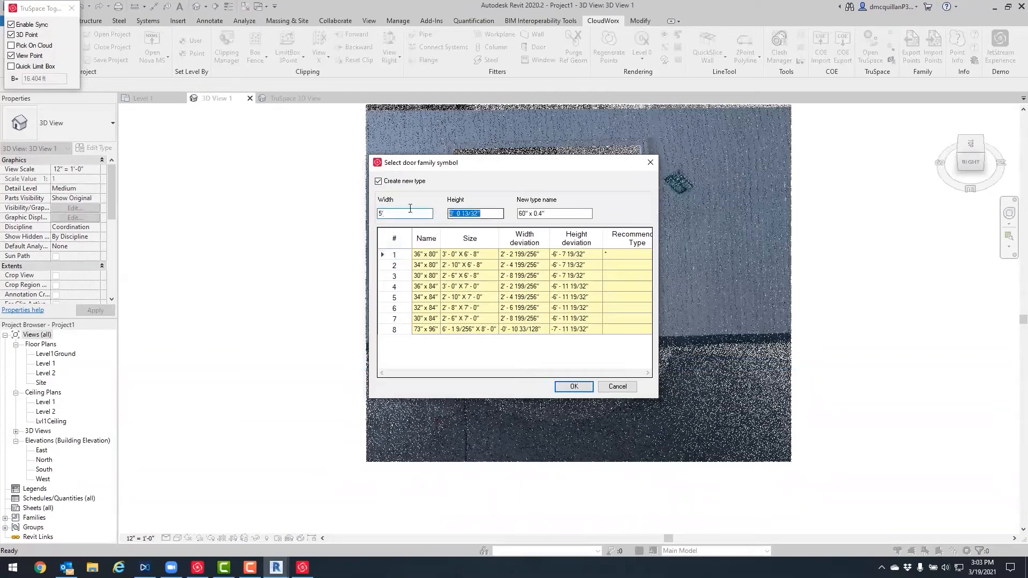
{"action": "type", "text": "7"}
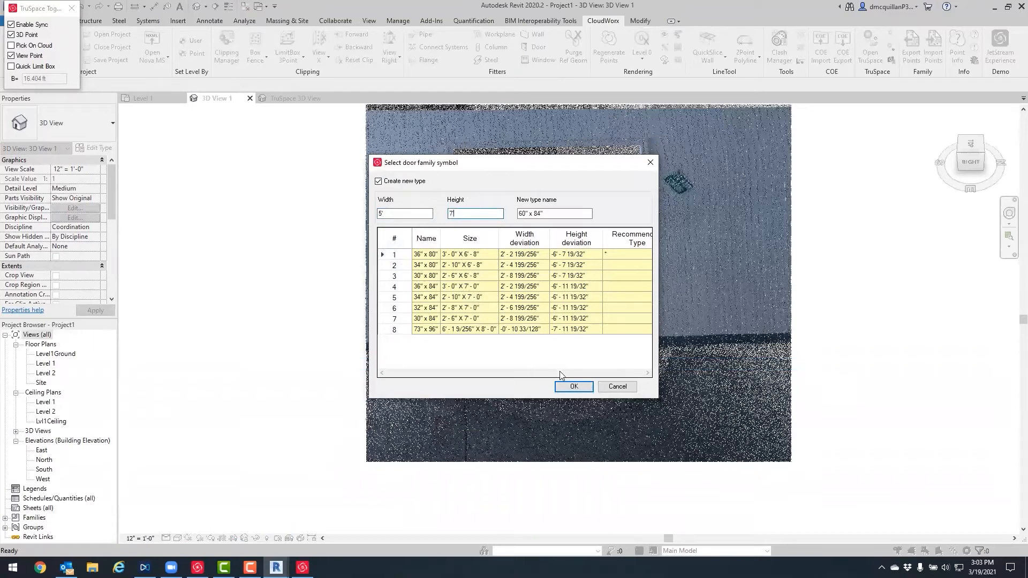
{"action": "left_click", "coordinate": [575, 387]}
{"action": "scroll", "coordinate": [637, 259], "scroll_direction": "down", "scroll_amount": 4}
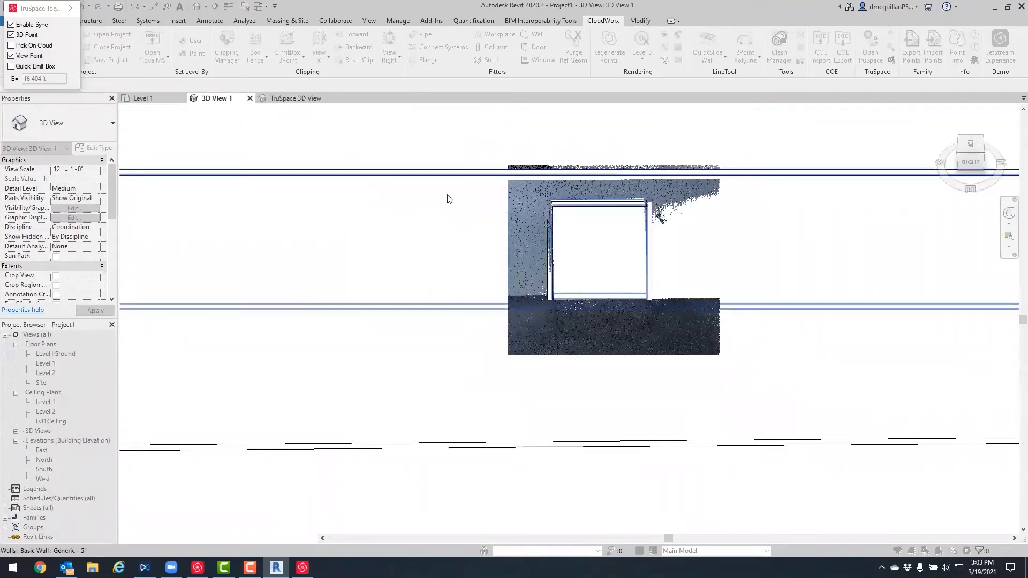
{"action": "key", "text": "Escape"}
{"action": "scroll", "coordinate": [653, 210], "scroll_direction": "down", "scroll_amount": 1}
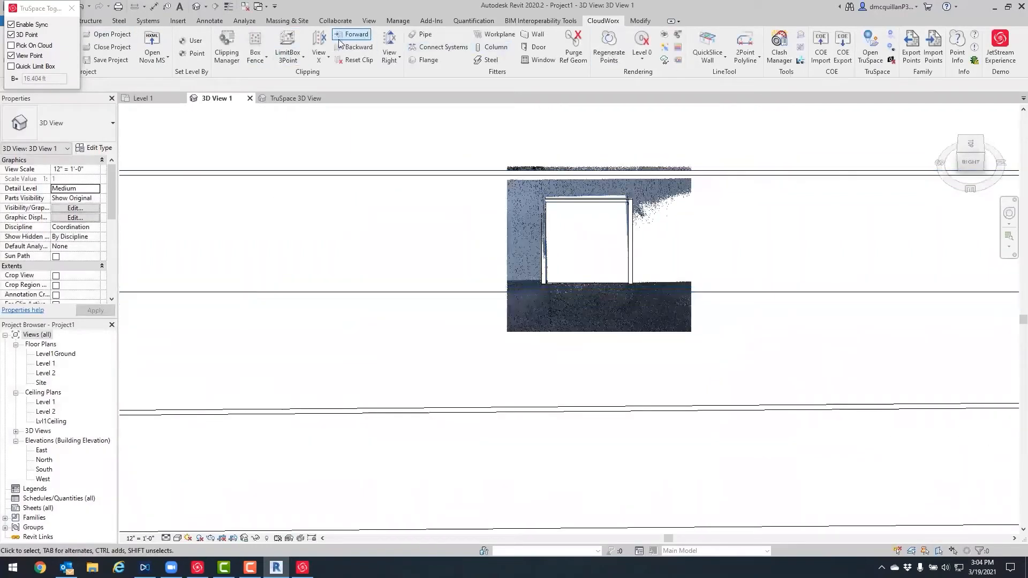
Disable the doorway's new_fence_poly clipping to restore the full building point cloud.
{"action": "left_click", "coordinate": [227, 47]}
{"action": "left_click", "coordinate": [682, 237]}
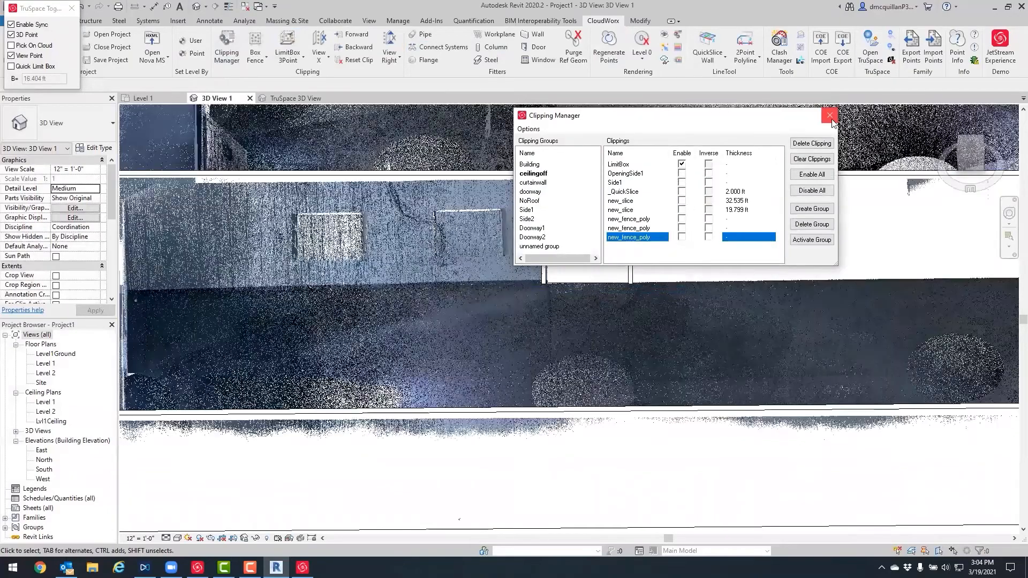
{"action": "left_click", "coordinate": [830, 116]}
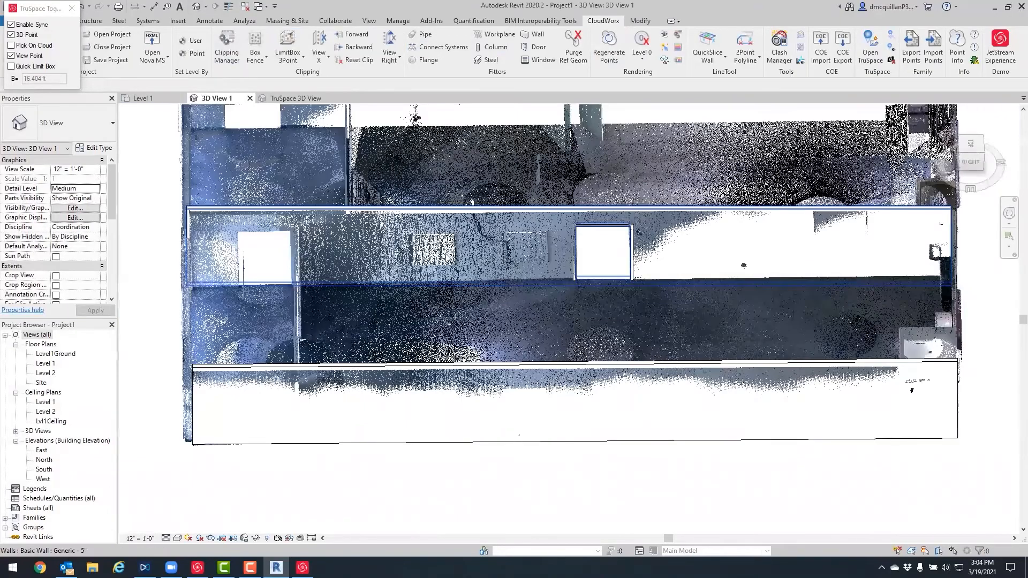
Clip the point cloud with a box fence around the window recess beside the fitted door in the central wall.
{"action": "scroll", "coordinate": [448, 254], "scroll_direction": "up", "scroll_amount": 2}
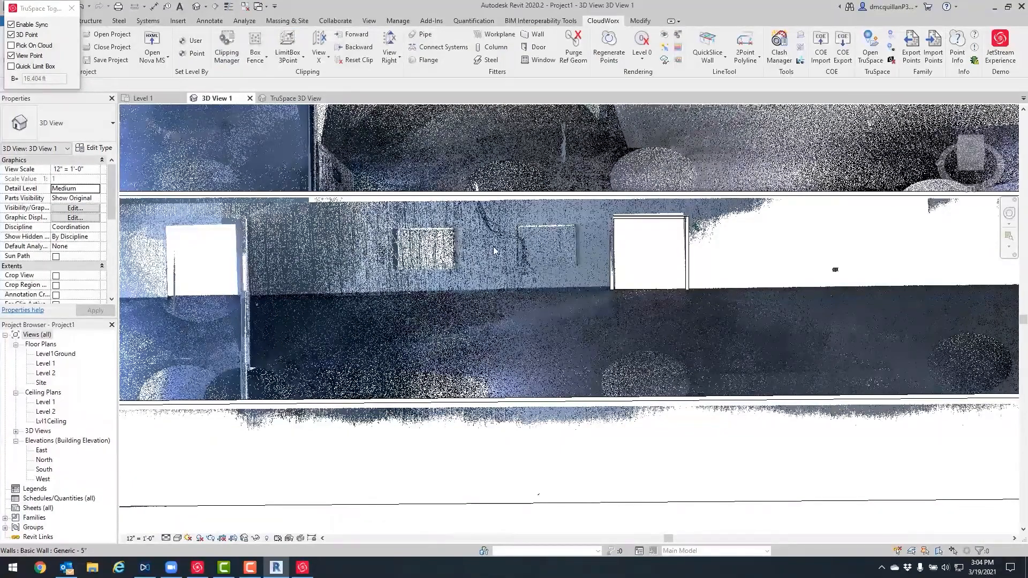
{"action": "scroll", "coordinate": [562, 245], "scroll_direction": "up", "scroll_amount": 3}
{"action": "scroll", "coordinate": [567, 240], "scroll_direction": "up", "scroll_amount": 3}
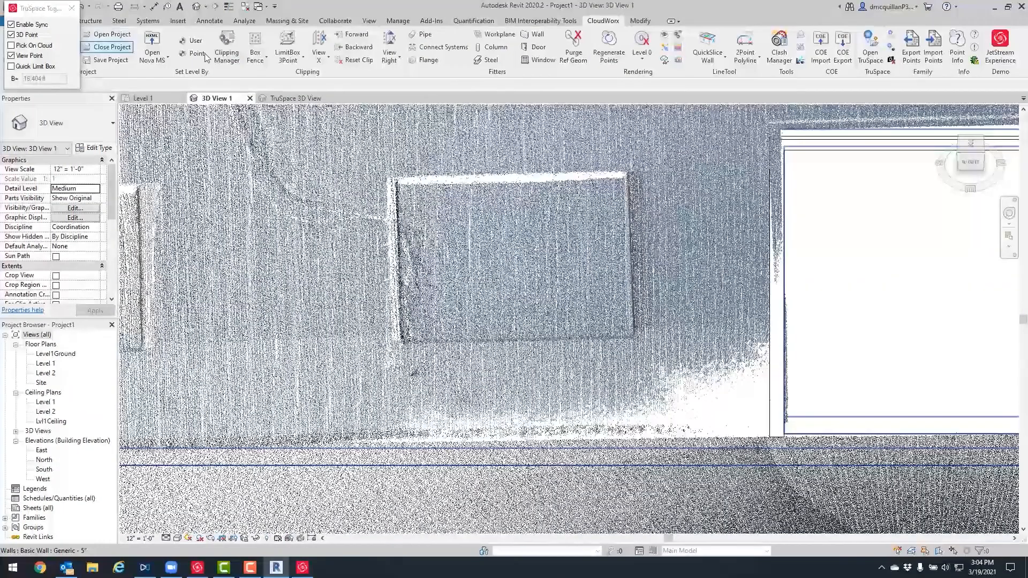
{"action": "left_click", "coordinate": [253, 44]}
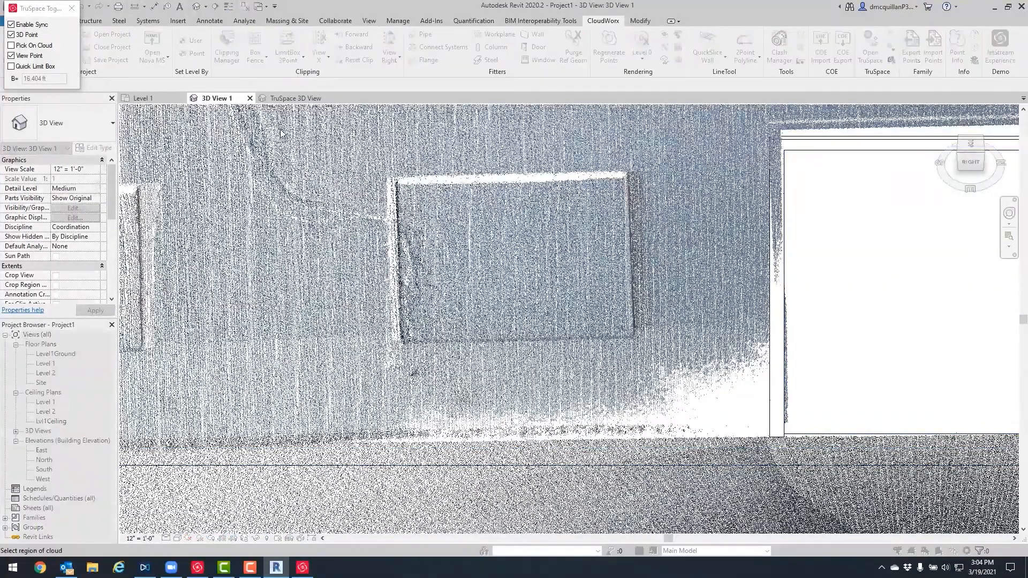
{"action": "left_click_drag", "start_coordinate": [583, 290], "coordinate": [739, 438]}
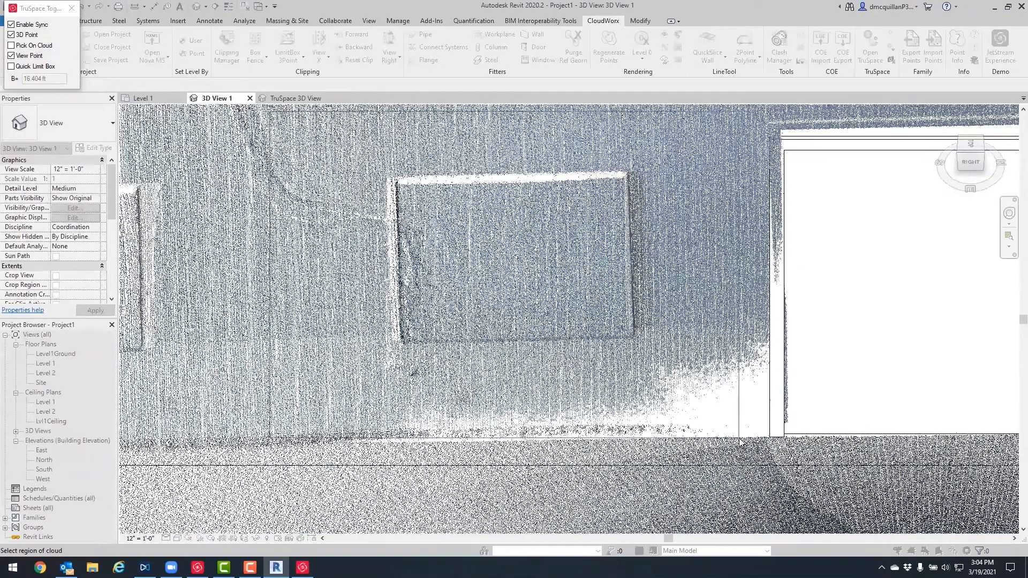
{"action": "left_click", "coordinate": [739, 438]}
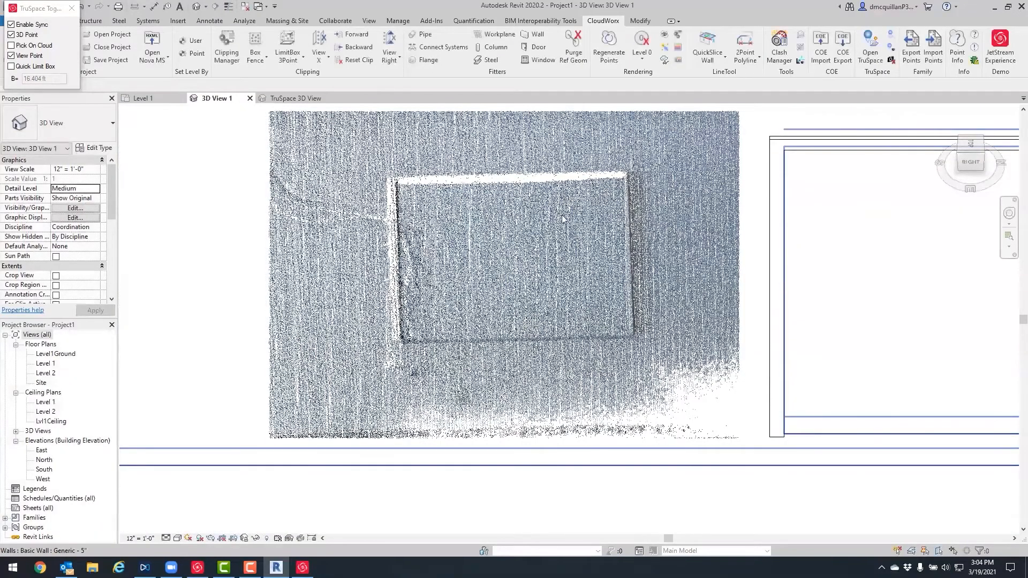
Fit a Fixed window in the recess with Auto Fit and Fence picking, creating the new type 49.7" x 47.2".
{"action": "left_click", "coordinate": [538, 60]}
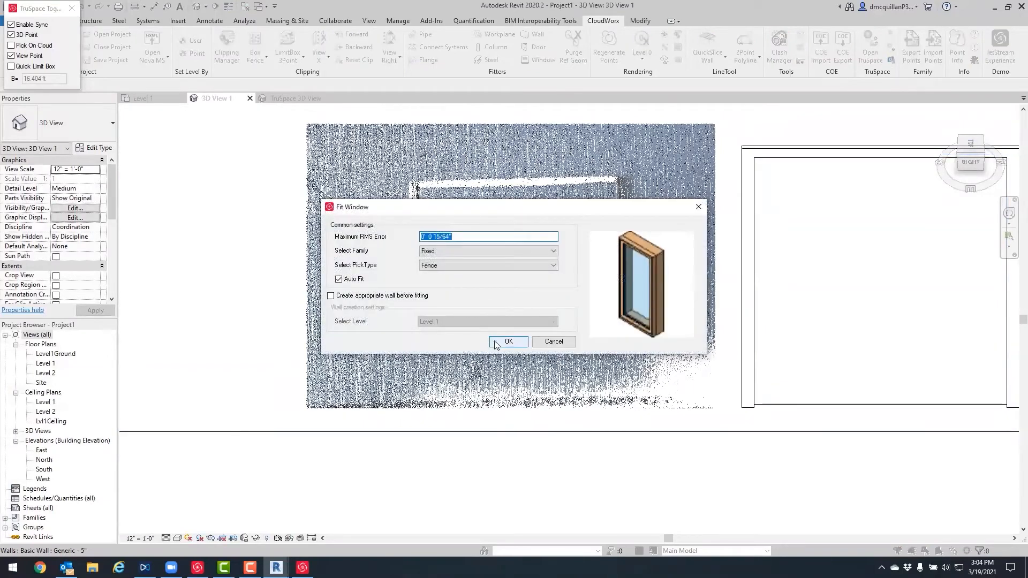
{"action": "left_click", "coordinate": [495, 345]}
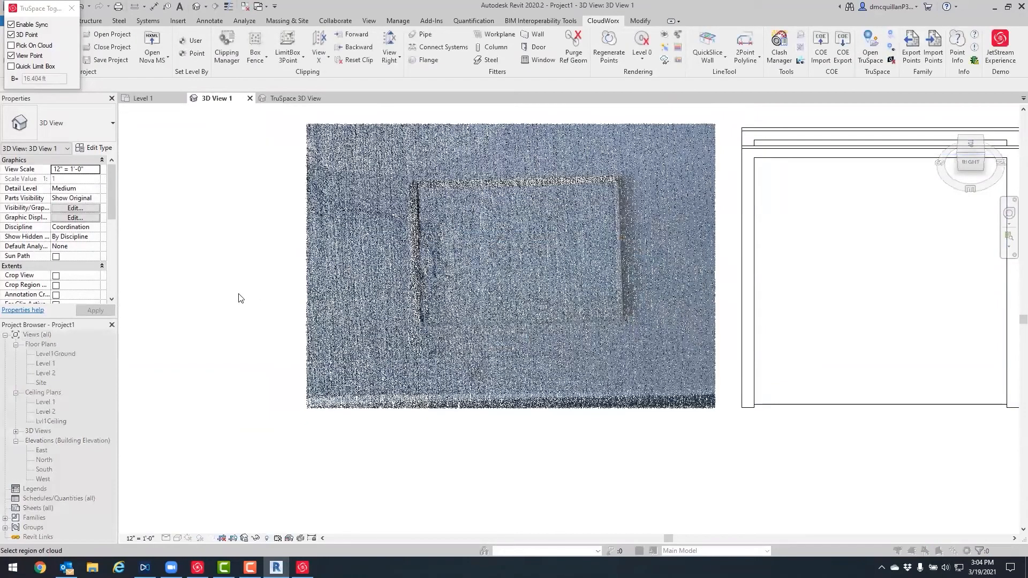
{"action": "left_click", "coordinate": [627, 319]}
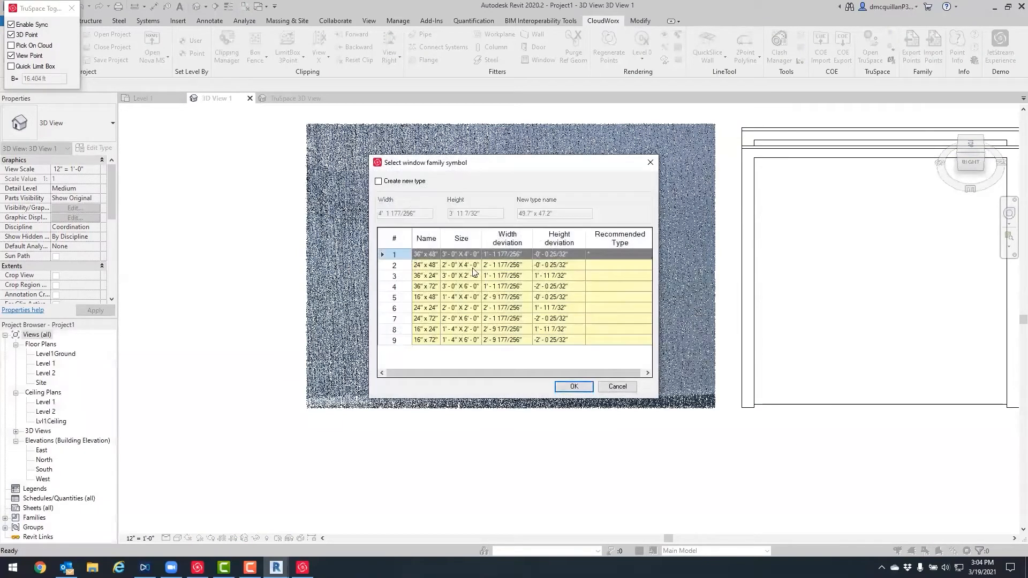
{"action": "left_click", "coordinate": [379, 181]}
{"action": "left_click", "coordinate": [573, 386]}
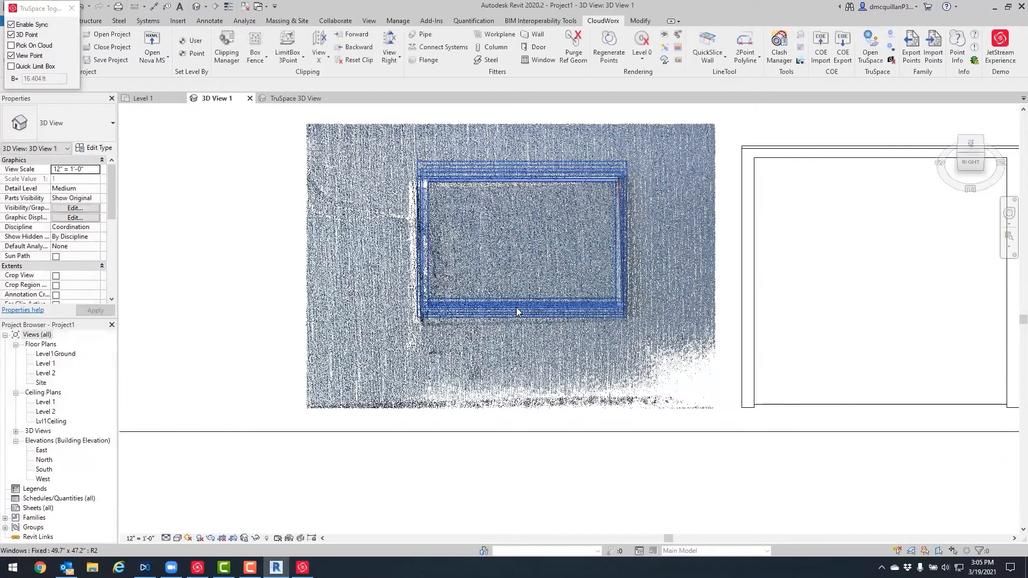
Disable the window's new_fence_poly clipping to restore the surrounding building point cloud.
{"action": "scroll", "coordinate": [516, 311], "scroll_direction": "down", "scroll_amount": 1}
{"action": "scroll", "coordinate": [517, 310], "scroll_direction": "down", "scroll_amount": 1}
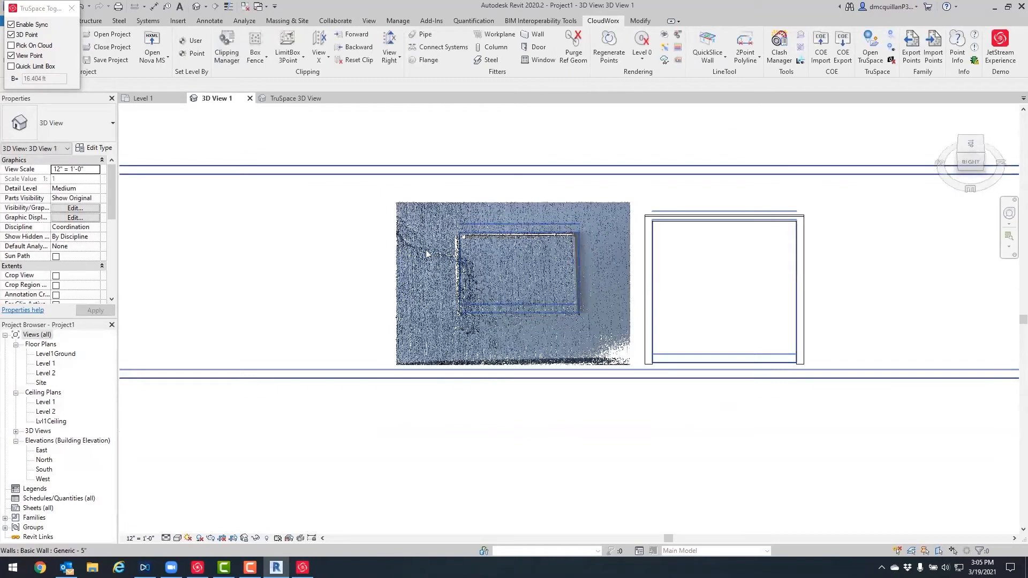
{"action": "left_click", "coordinate": [257, 58]}
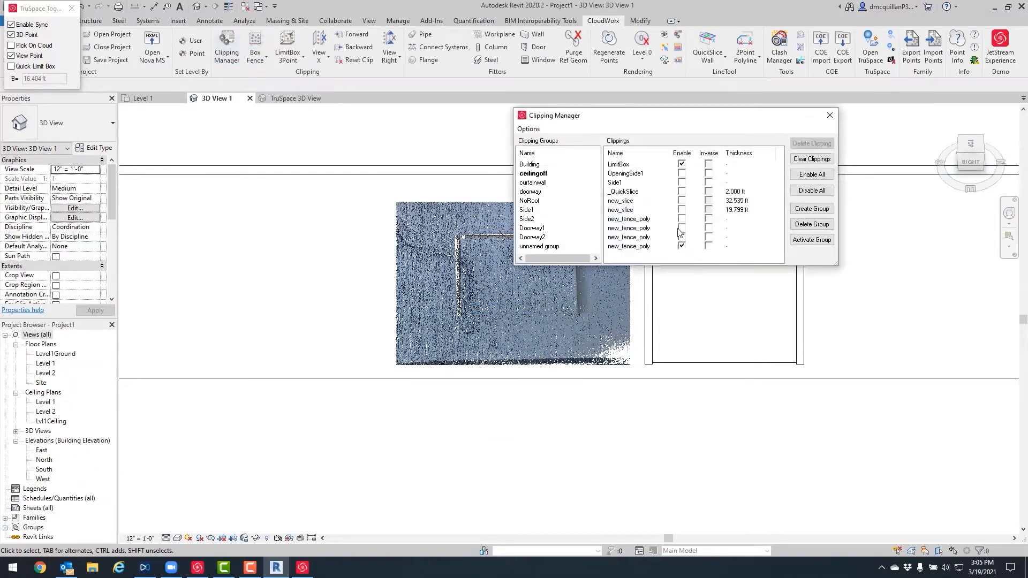
{"action": "left_click", "coordinate": [684, 246]}
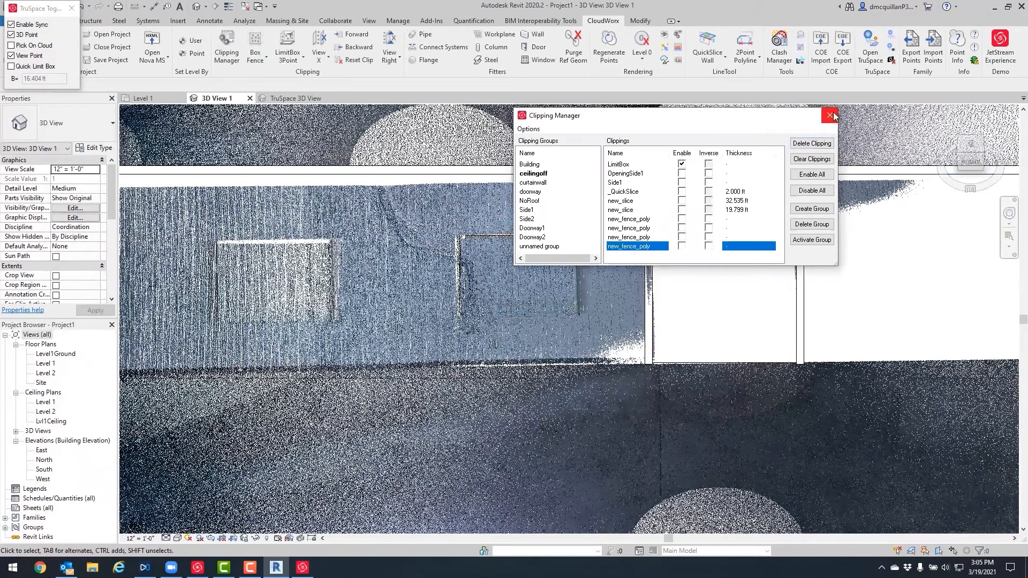
{"action": "left_click", "coordinate": [829, 115]}
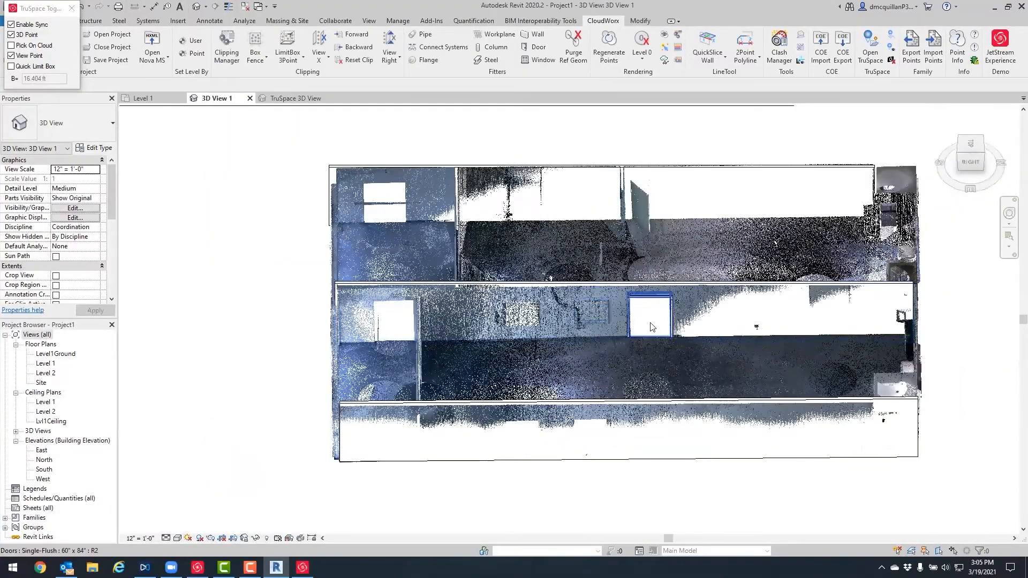
{"action": "scroll", "coordinate": [640, 336], "scroll_direction": "up", "scroll_amount": 1}
{"action": "scroll", "coordinate": [633, 336], "scroll_direction": "up", "scroll_amount": 1}
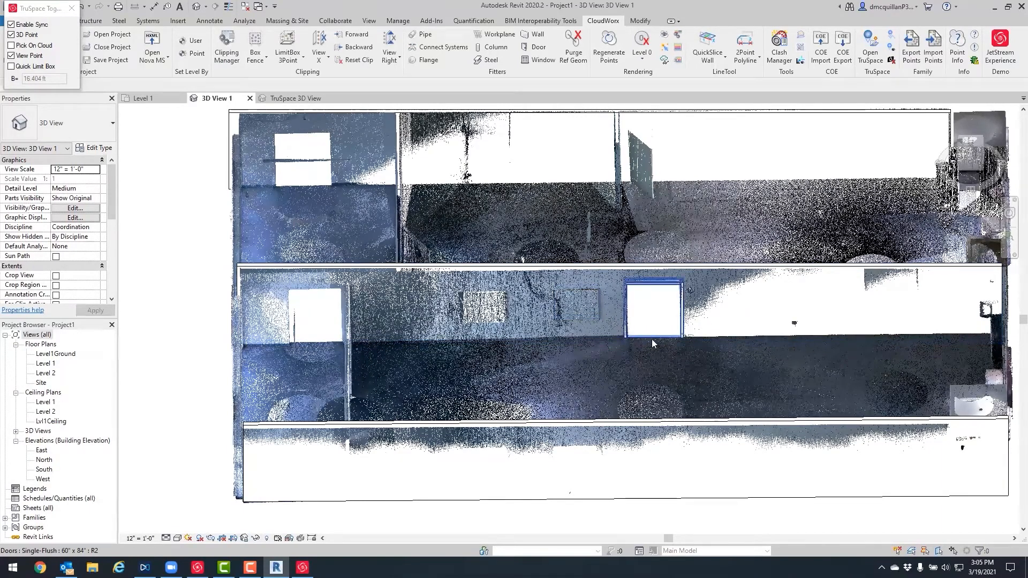
{"action": "middle_click_drag", "start_coordinate": [710, 319], "coordinate": [663, 326]}
{"action": "scroll", "coordinate": [562, 331], "scroll_direction": "down", "scroll_amount": 2}
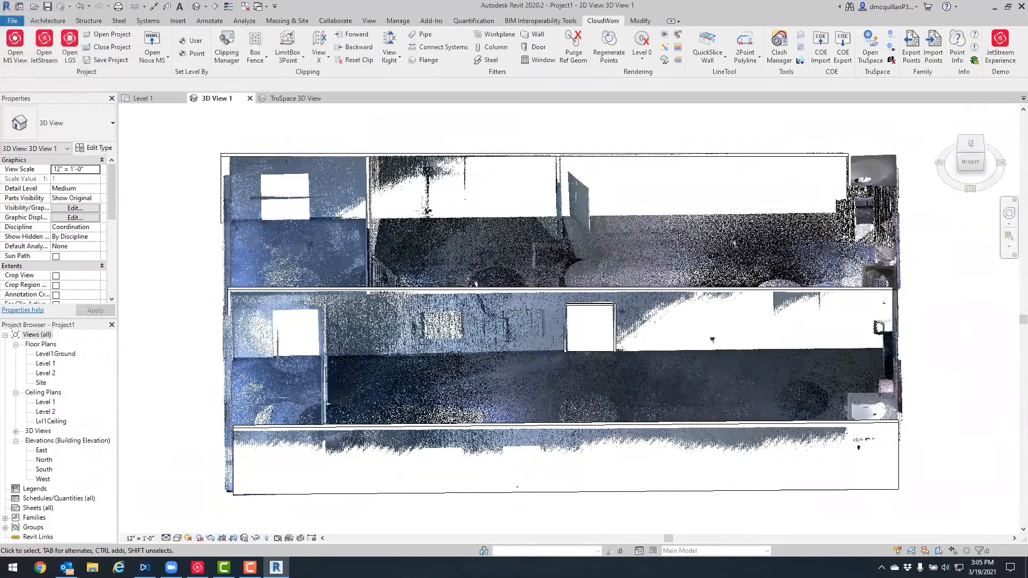
Export the project as an IFC file named smallroomifc in the ZDSSampleData folder on the Projects (Z:) drive.
{"action": "left_click", "coordinate": [12, 20]}
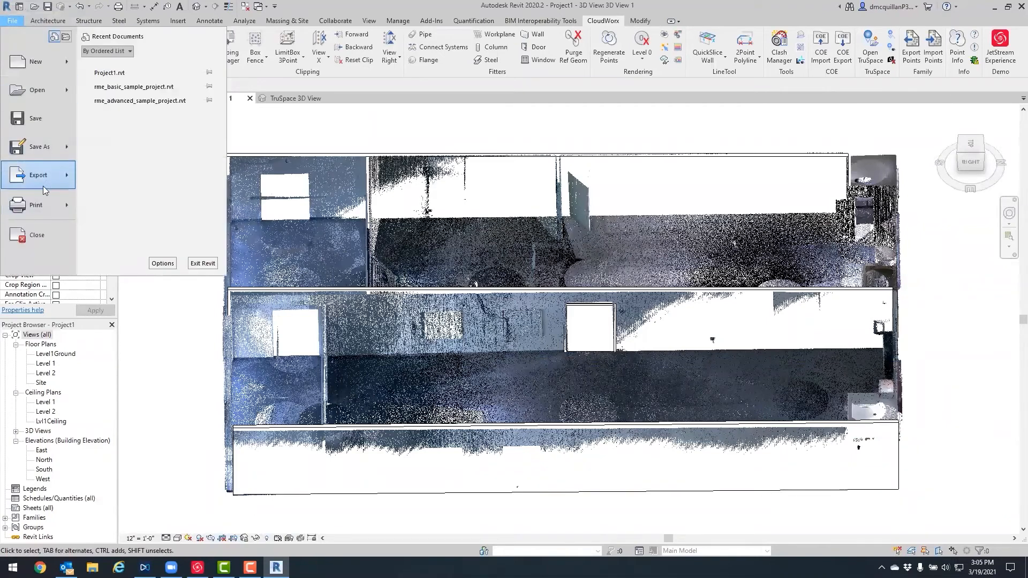
{"action": "mouse_move", "coordinate": [45, 183]}
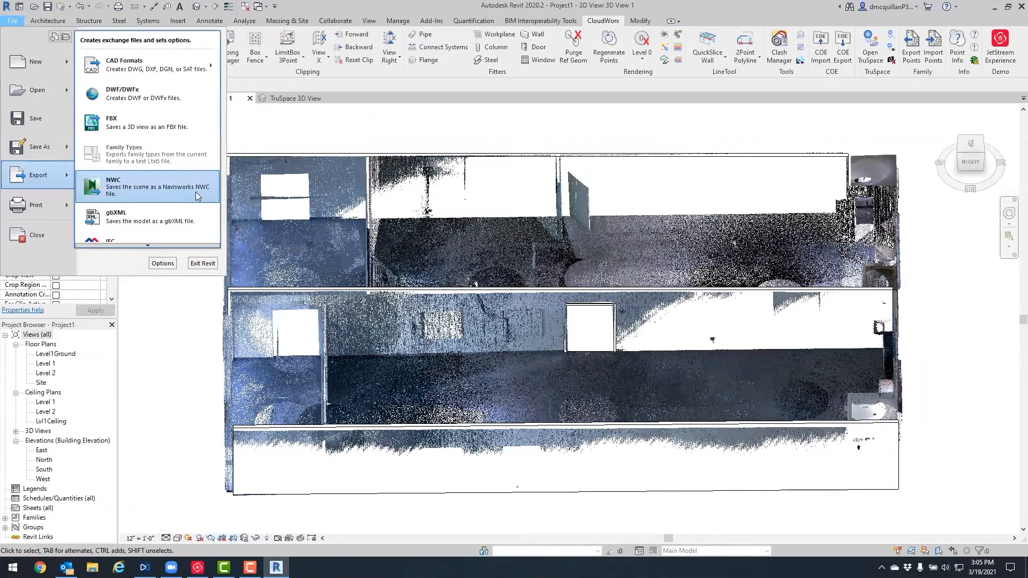
{"action": "left_click", "coordinate": [137, 233]}
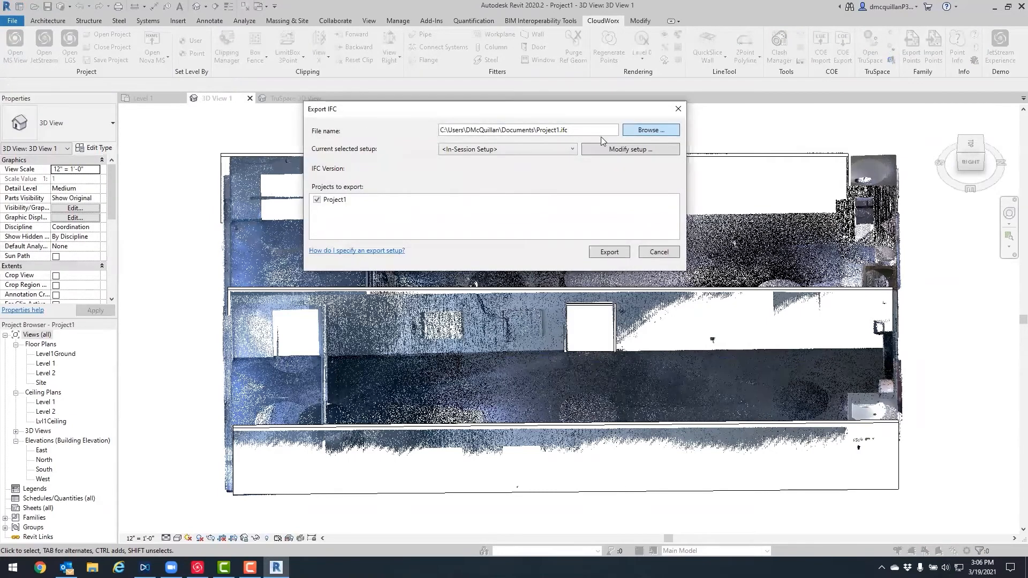
{"action": "left_click", "coordinate": [651, 130]}
{"action": "scroll", "coordinate": [375, 203], "scroll_direction": "down", "scroll_amount": 4}
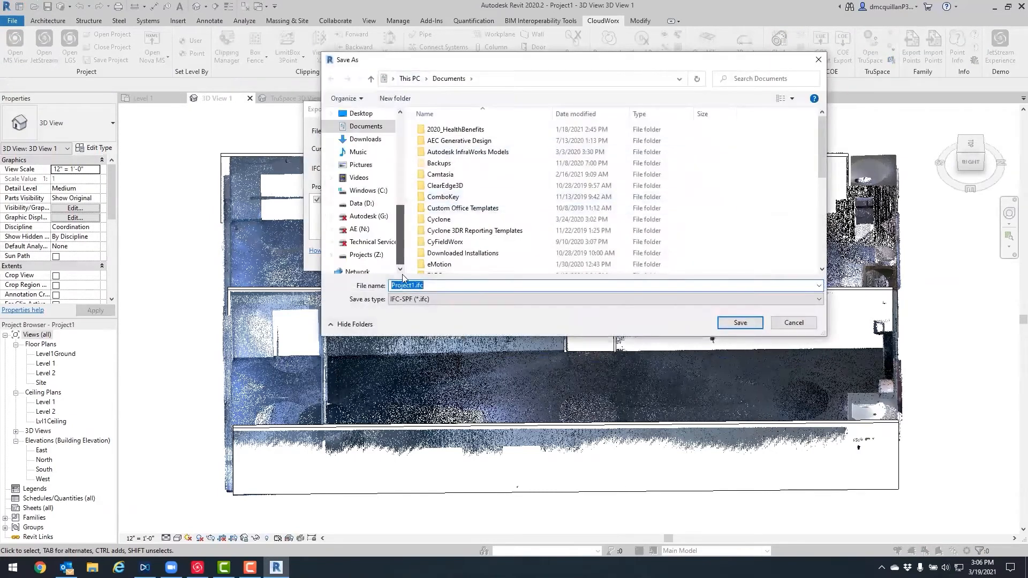
{"action": "left_click", "coordinate": [367, 241]}
{"action": "scroll", "coordinate": [481, 215], "scroll_direction": "down", "scroll_amount": 1}
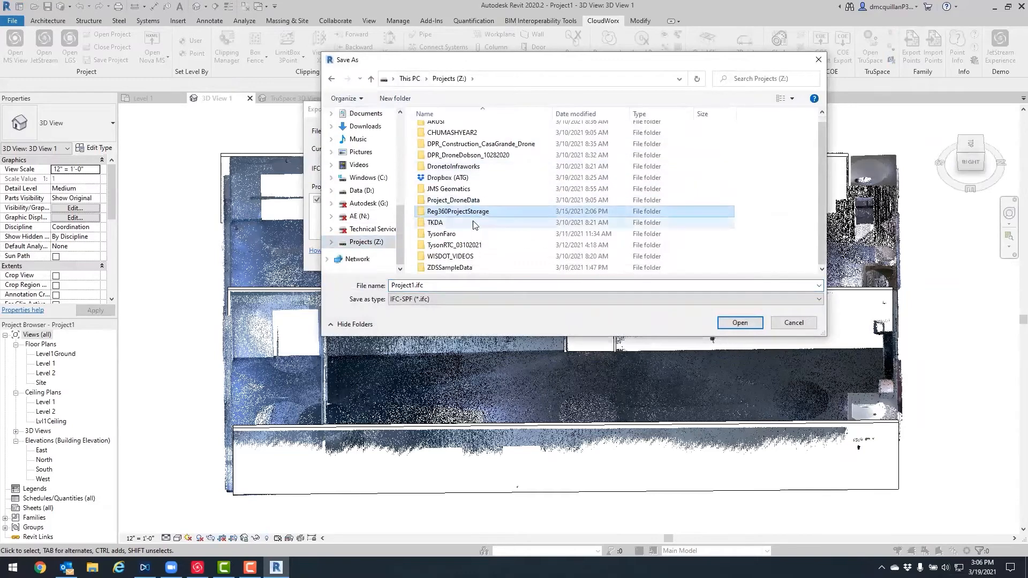
{"action": "double_click", "coordinate": [452, 268]}
{"action": "left_click", "coordinate": [449, 285]}
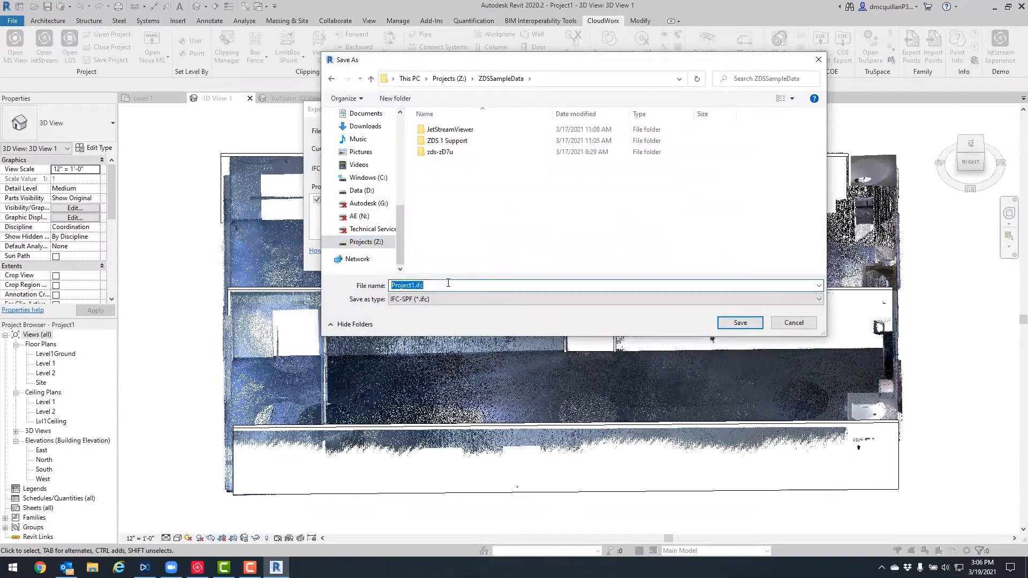
{"action": "type", "text": "smallroomifc"}
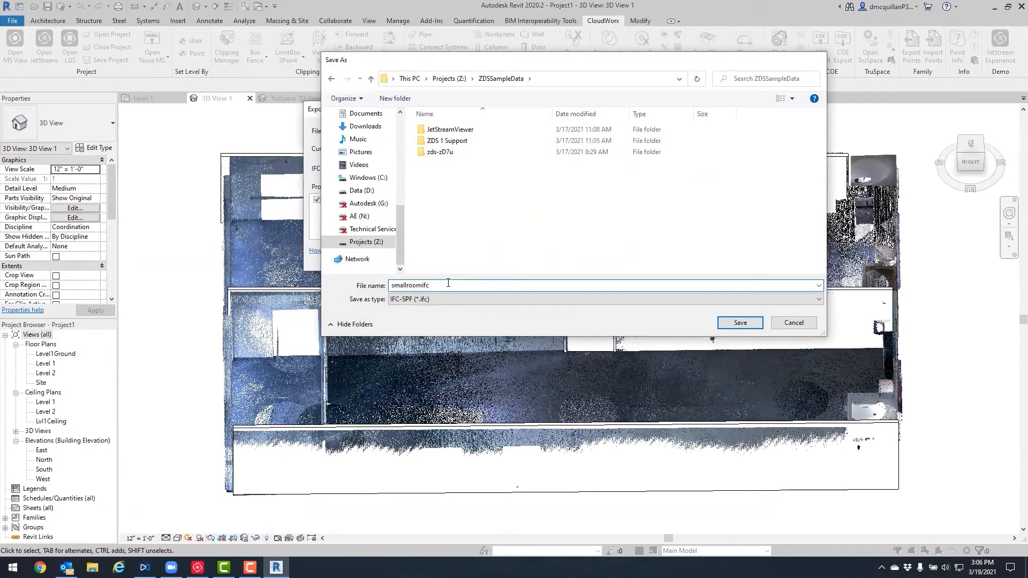
{"action": "key", "text": "Return"}
{"action": "left_click", "coordinate": [594, 255]}
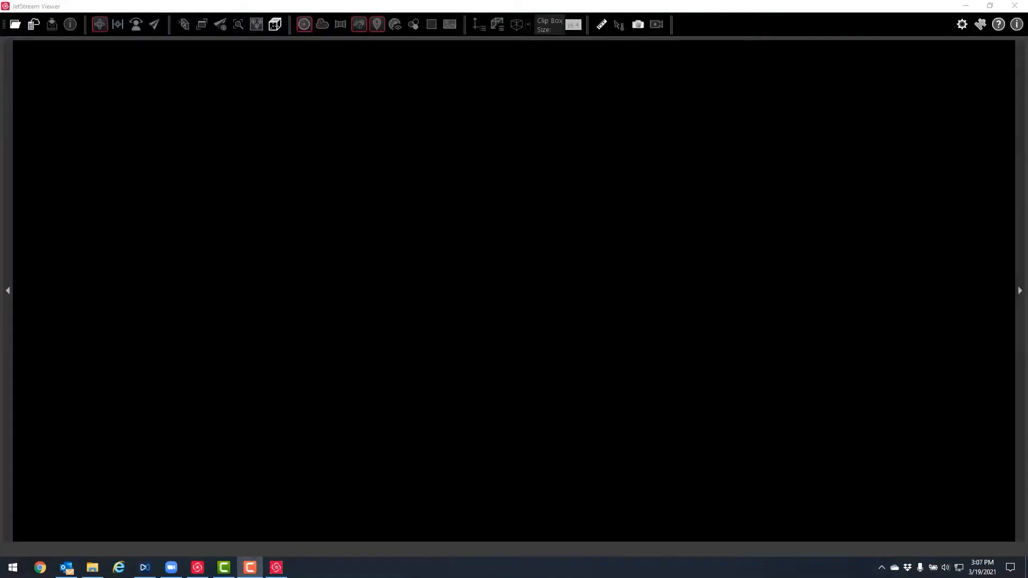
In JetStream Viewer, open Blk360_SmallRoom_E57 1.lgs from the ZDSSampleData folder on the Projects (Z:) drive.
{"action": "left_click", "coordinate": [16, 24]}
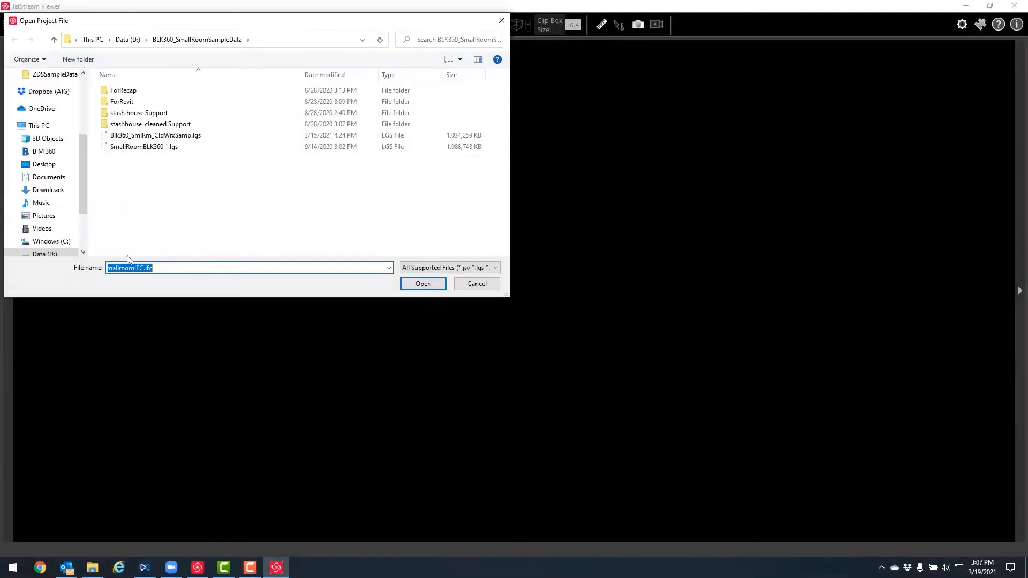
{"action": "left_click", "coordinate": [172, 135]}
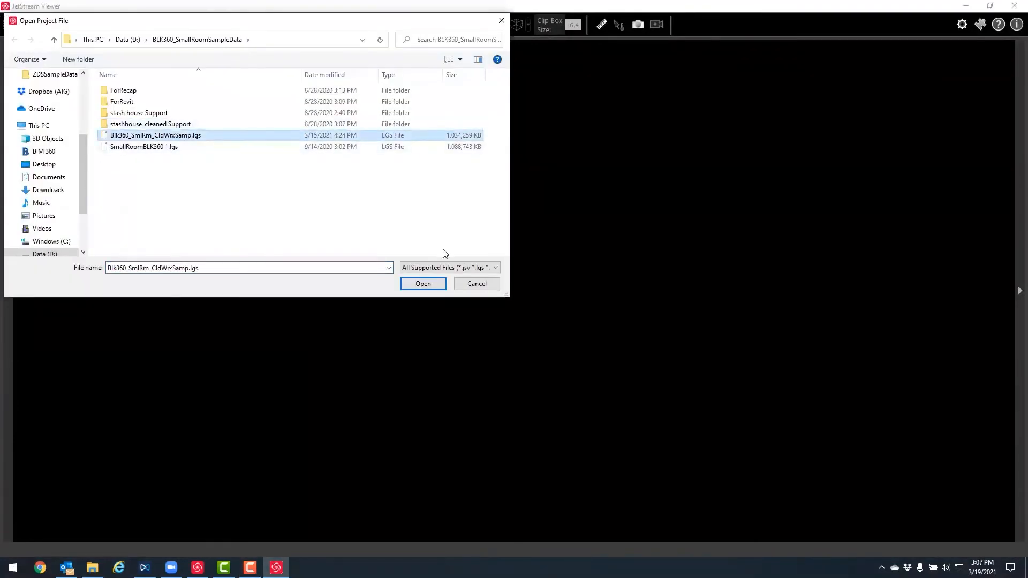
{"action": "left_click", "coordinate": [128, 39]}
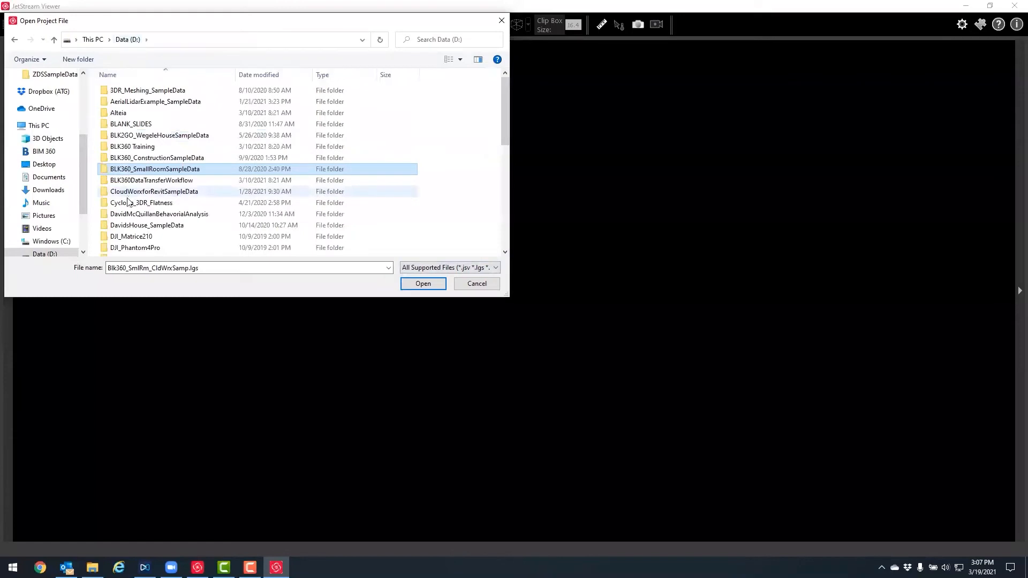
{"action": "scroll", "coordinate": [51, 225], "scroll_direction": "down", "scroll_amount": 2}
{"action": "left_click", "coordinate": [52, 231]}
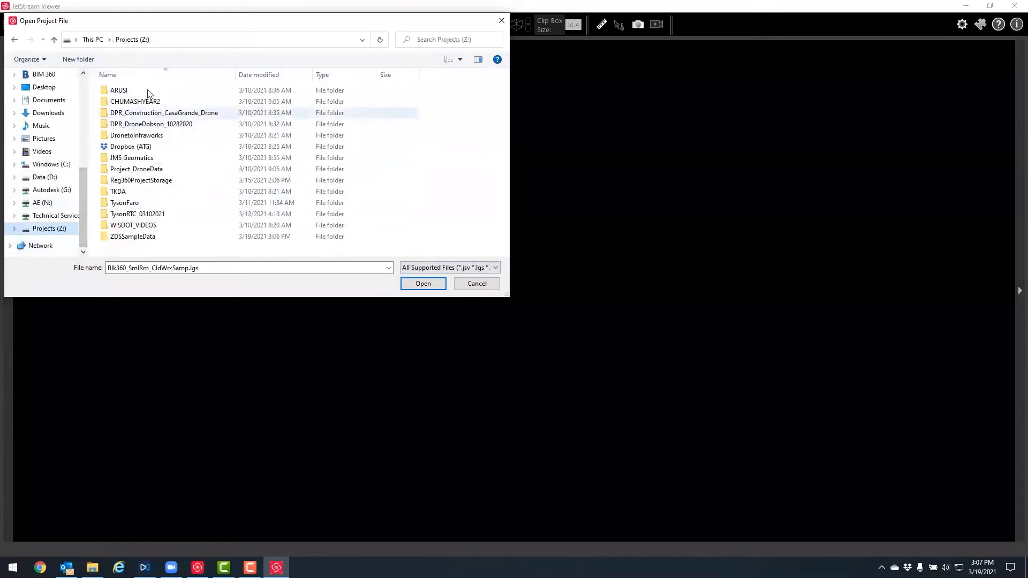
{"action": "double_click", "coordinate": [177, 236]}
{"action": "left_click", "coordinate": [180, 124]}
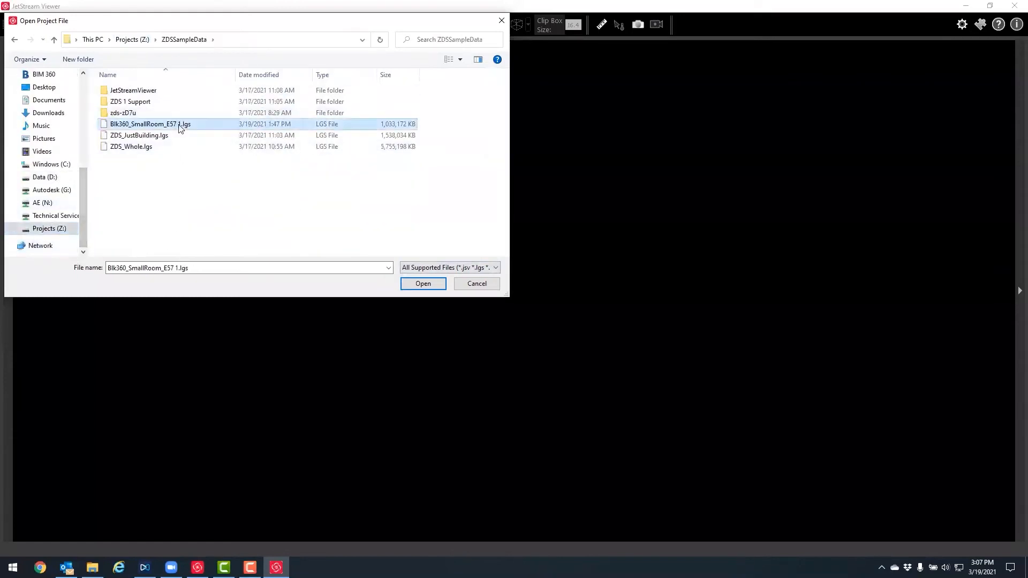
{"action": "left_click", "coordinate": [423, 284]}
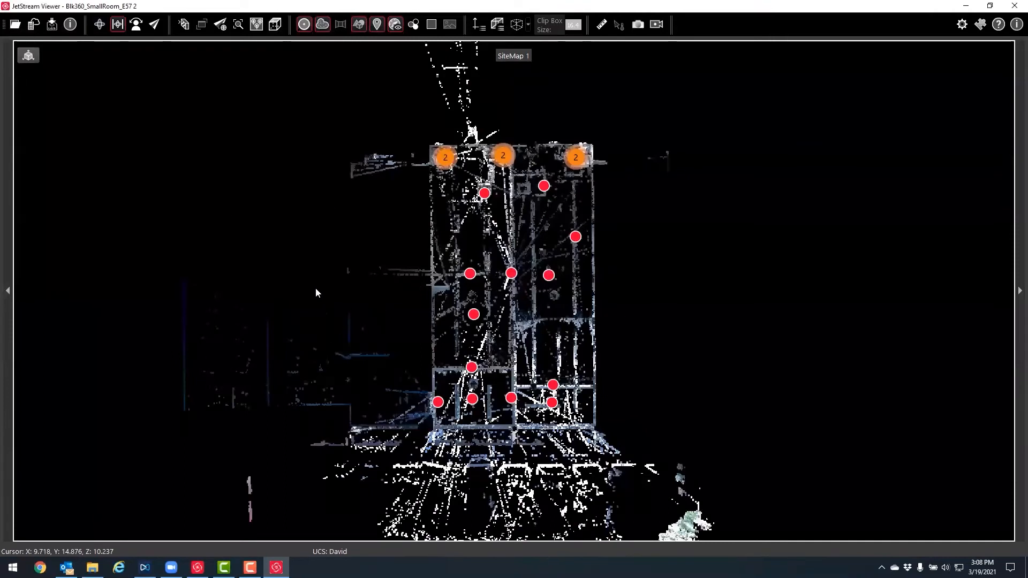
Swap SiteMap 1 for the 3D point cloud in the main view and center the whole building.
{"action": "left_click", "coordinate": [29, 55]}
{"action": "scroll", "coordinate": [433, 268], "scroll_direction": "down", "scroll_amount": 2}
{"action": "scroll", "coordinate": [426, 281], "scroll_direction": "up", "scroll_amount": 2}
{"action": "scroll", "coordinate": [426, 281], "scroll_direction": "up", "scroll_amount": 1}
{"action": "scroll", "coordinate": [599, 238], "scroll_direction": "down", "scroll_amount": 3}
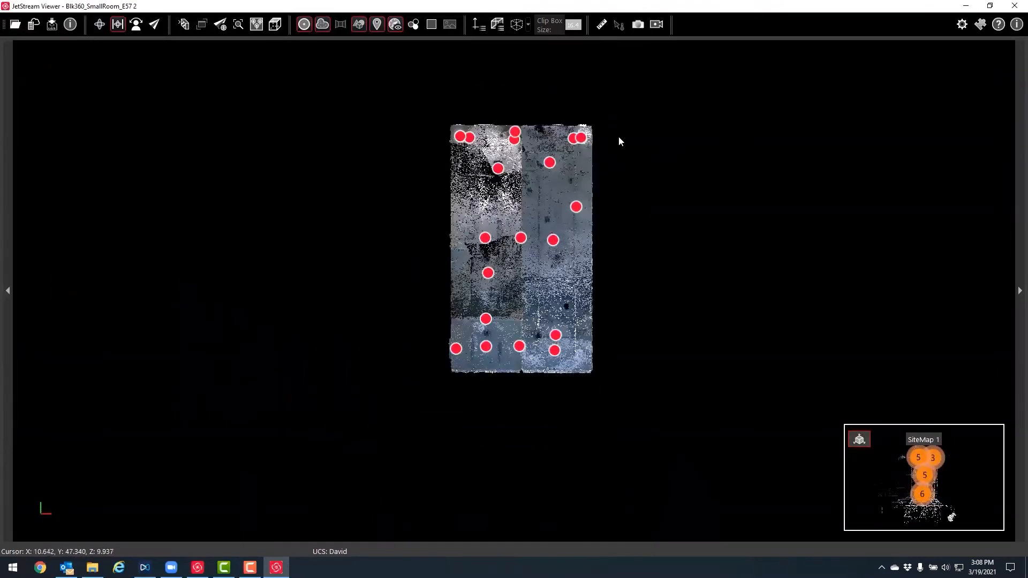
{"action": "left_click_drag", "start_coordinate": [653, 141], "coordinate": [636, 158]}
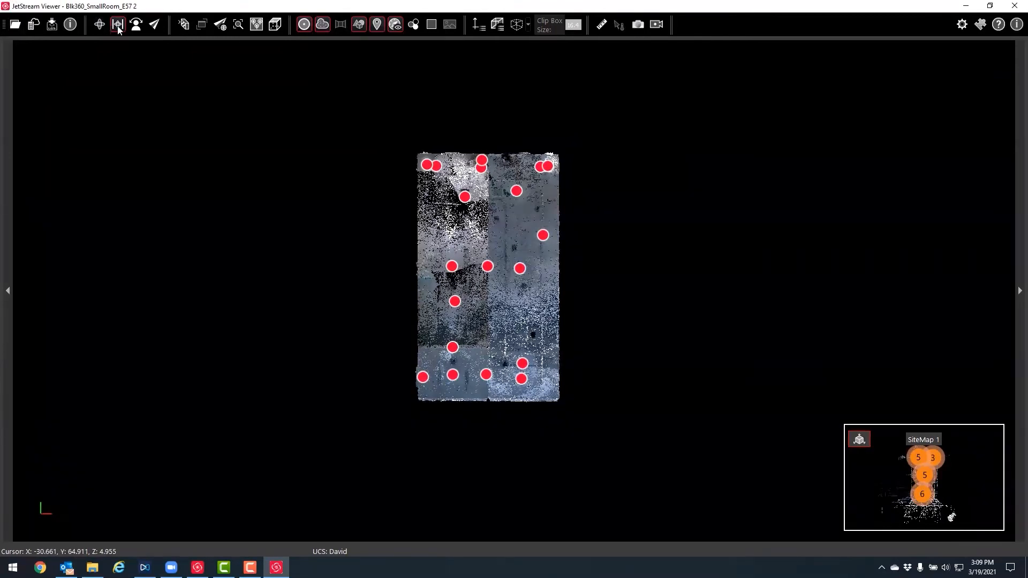
Switch the building point cloud to the standard view from below.
{"action": "key", "text": "ctrl"}
{"action": "left_click", "coordinate": [279, 31]}
{"action": "left_click", "coordinate": [291, 57]}
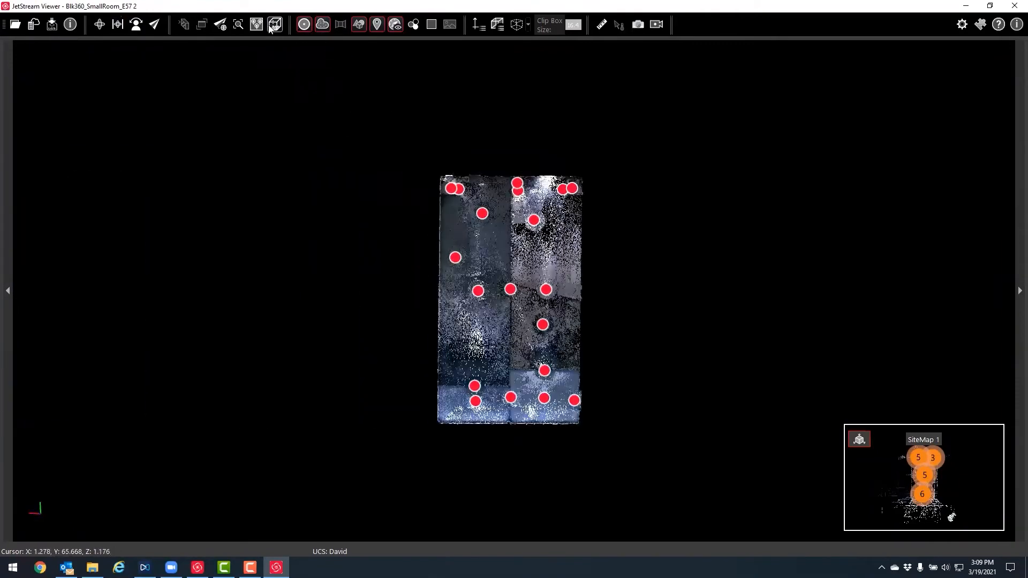
Hide and restore the scan setup markers and the point cloud, one after the other.
{"action": "left_click", "coordinate": [304, 25]}
{"action": "left_click", "coordinate": [308, 26]}
{"action": "left_click", "coordinate": [319, 26]}
{"action": "left_click", "coordinate": [320, 25]}
Display the point cloud in intensity hues and return it to its true colors.
{"action": "left_click", "coordinate": [413, 24]}
{"action": "left_click", "coordinate": [455, 52]}
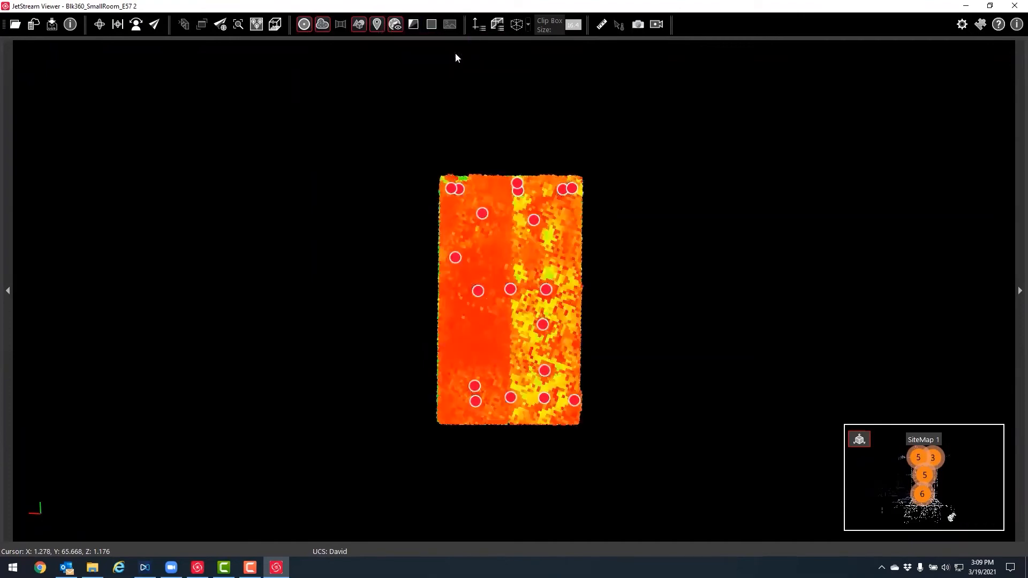
{"action": "left_click", "coordinate": [413, 24]}
{"action": "left_click", "coordinate": [431, 40]}
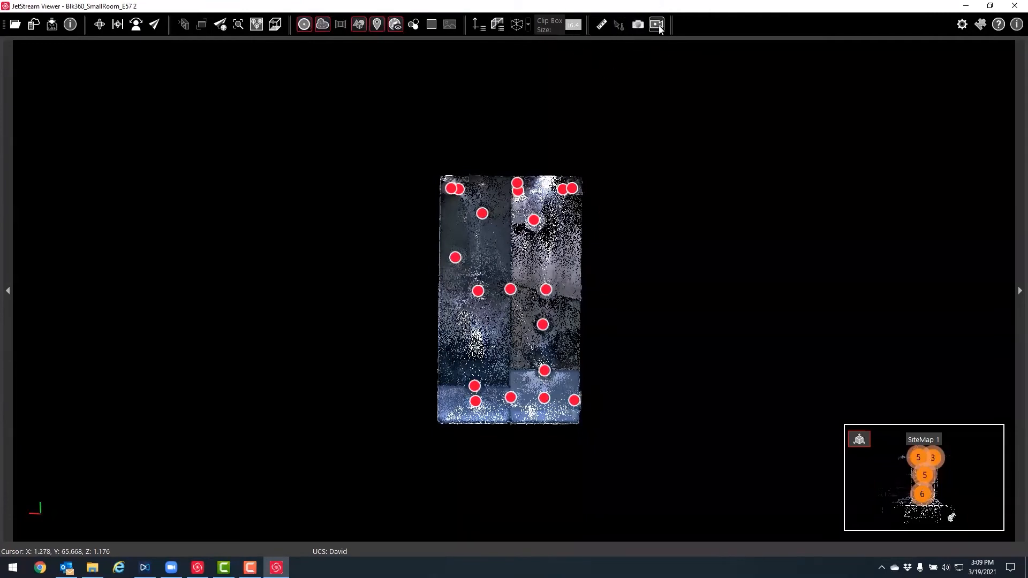
{"action": "left_click", "coordinate": [620, 25]}
{"action": "scroll", "coordinate": [654, 320], "scroll_direction": "up", "scroll_amount": 2}
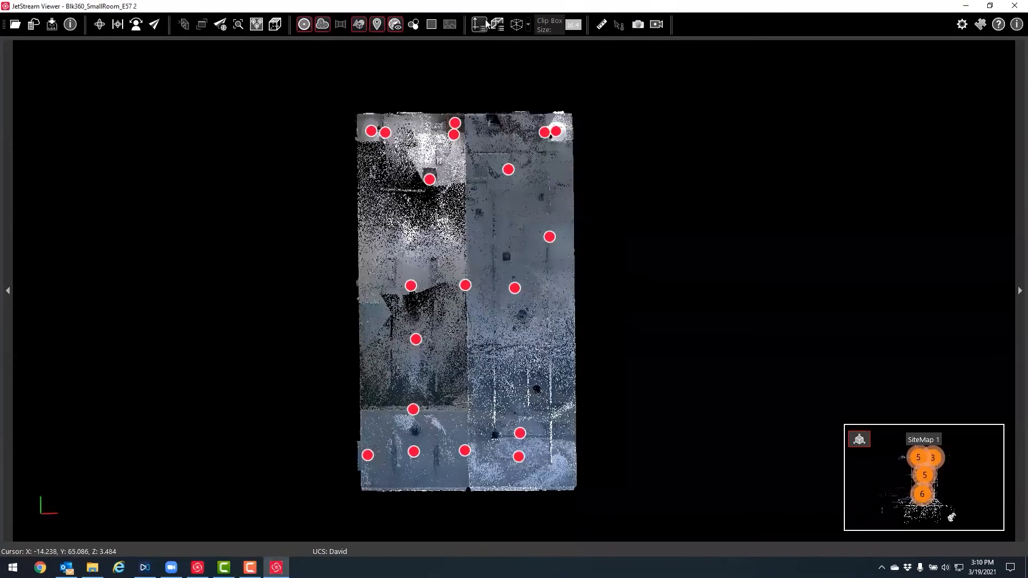
Clip the point cloud with the saved ceilingoff limit box and load the smallroomifc.ifc model into the project.
{"action": "left_click", "coordinate": [528, 24]}
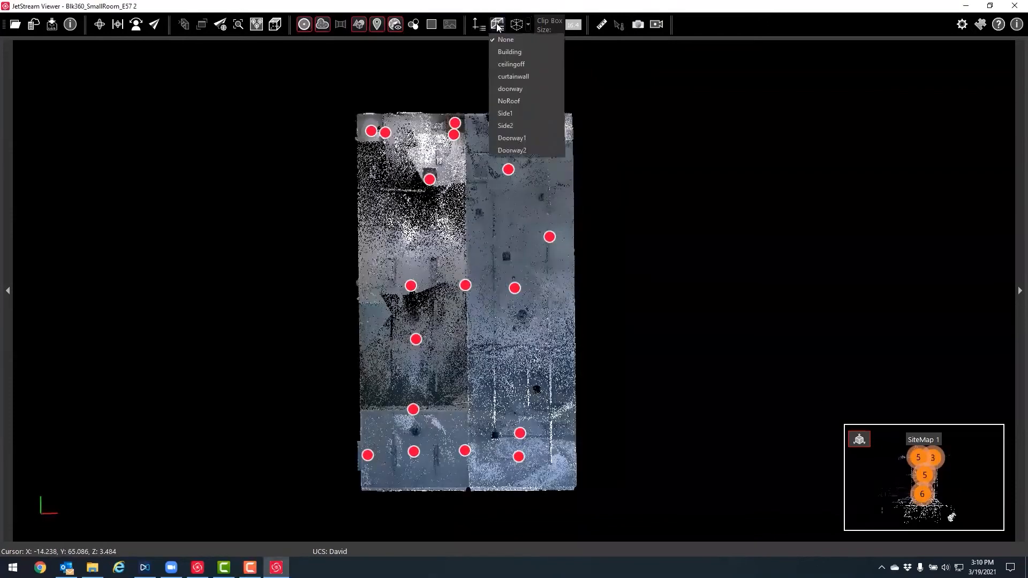
{"action": "left_click", "coordinate": [515, 65]}
{"action": "left_click", "coordinate": [15, 24]}
{"action": "left_click", "coordinate": [134, 135]}
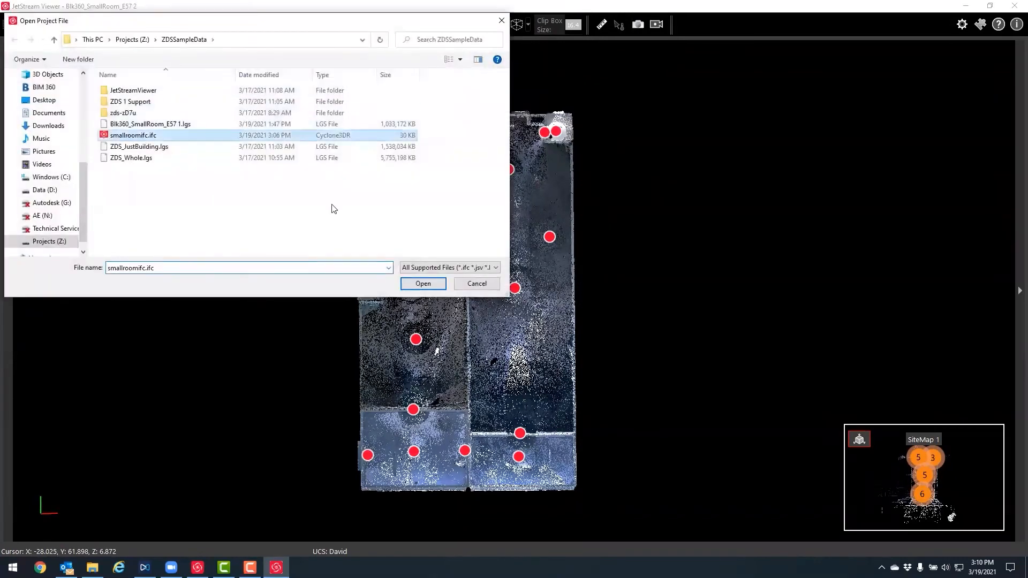
{"action": "left_click", "coordinate": [431, 285]}
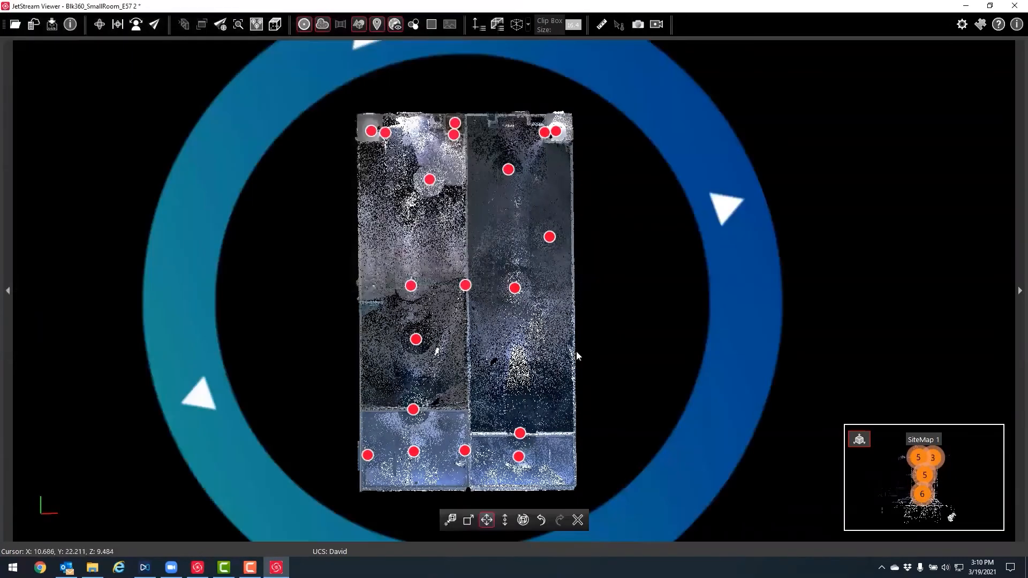
Examine how the imported IFC walls and door line up with the scan across the whole building.
{"action": "left_click", "coordinate": [117, 24]}
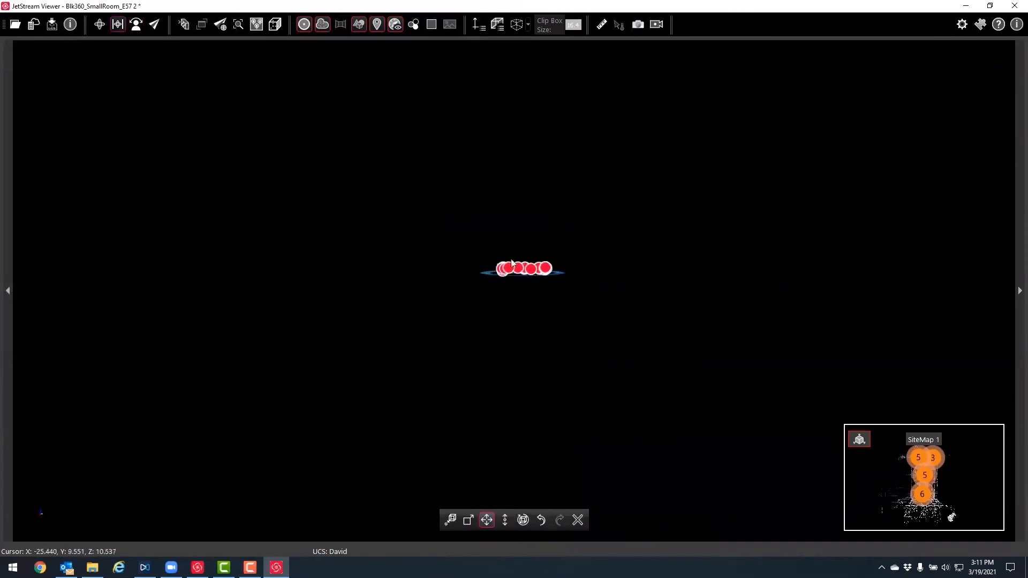
{"action": "scroll", "coordinate": [523, 291], "scroll_direction": "up", "scroll_amount": 3}
{"action": "left_click_drag", "start_coordinate": [505, 293], "coordinate": [528, 376]}
{"action": "scroll", "coordinate": [466, 240], "scroll_direction": "up", "scroll_amount": 1}
{"action": "scroll", "coordinate": [466, 242], "scroll_direction": "up", "scroll_amount": 6}
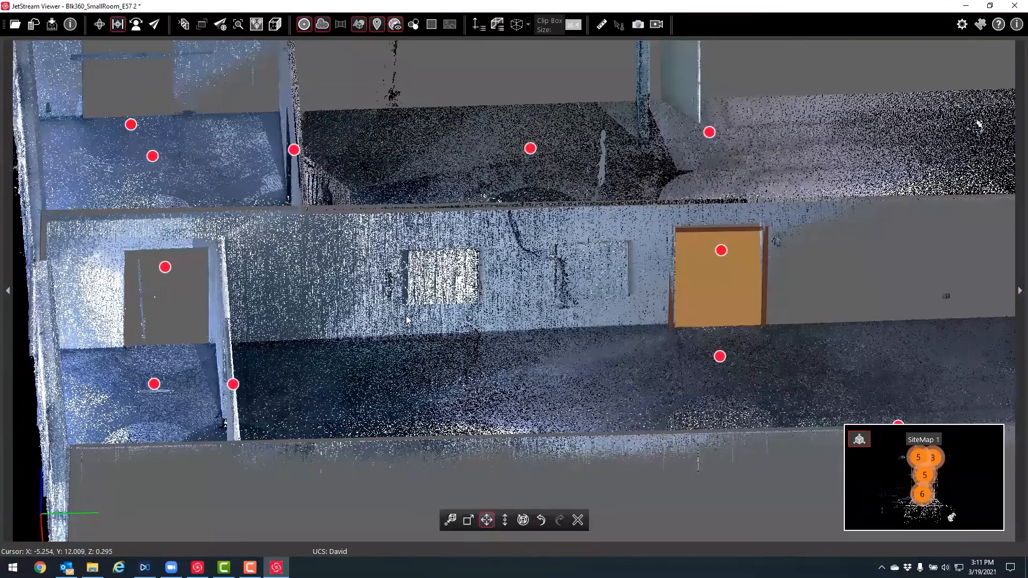
{"action": "scroll", "coordinate": [407, 320], "scroll_direction": "down", "scroll_amount": 4}
{"action": "mouse_move", "coordinate": [399, 359]}
{"action": "left_mouse_down"}
{"action": "mouse_move", "coordinate": [370, 356]}
{"action": "mouse_move", "coordinate": [395, 356]}
{"action": "mouse_move", "coordinate": [396, 345]}
{"action": "mouse_move", "coordinate": [378, 347]}
{"action": "left_mouse_up"}
{"action": "scroll", "coordinate": [479, 307], "scroll_direction": "down", "scroll_amount": 2}
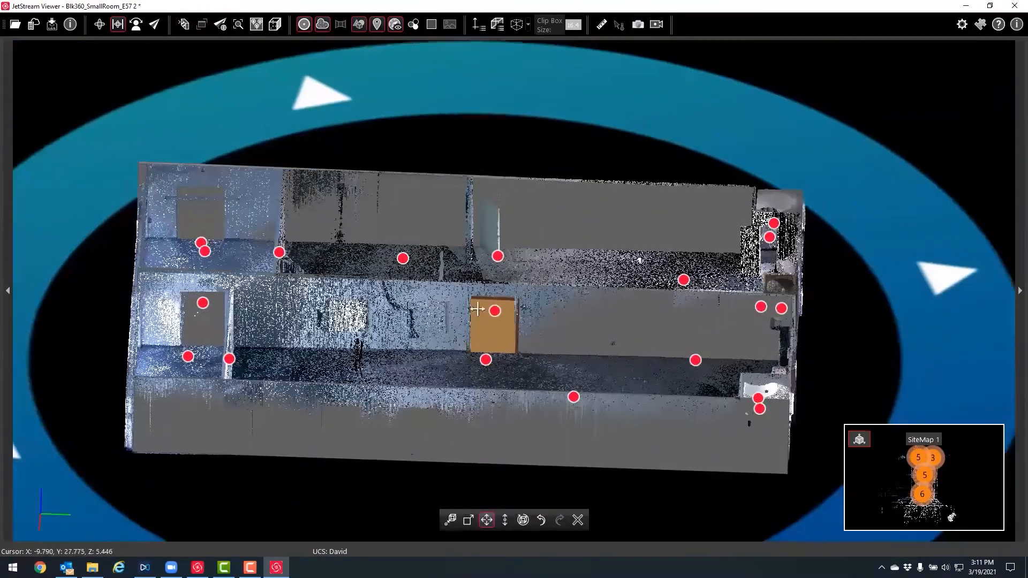
{"action": "middle_click_drag", "start_coordinate": [479, 307], "coordinate": [518, 311]}
{"action": "middle_click_drag", "start_coordinate": [474, 200], "coordinate": [500, 196]}
{"action": "middle_click_drag", "start_coordinate": [716, 211], "coordinate": [650, 219]}
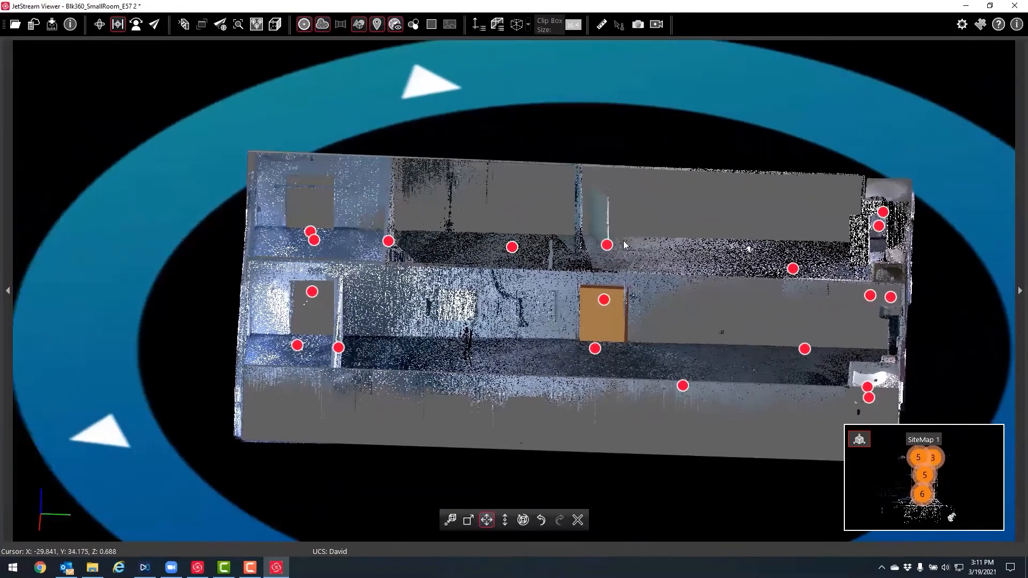
Inspect the modelled door in the dividing wall from both rooms against the point cloud.
{"action": "scroll", "coordinate": [562, 308], "scroll_direction": "up", "scroll_amount": 4}
{"action": "scroll", "coordinate": [550, 316], "scroll_direction": "up", "scroll_amount": 5}
{"action": "scroll", "coordinate": [683, 322], "scroll_direction": "down", "scroll_amount": 4}
{"action": "middle_click_drag", "start_coordinate": [635, 160], "coordinate": [591, 198]}
{"action": "left_click_drag", "start_coordinate": [718, 247], "coordinate": [387, 235]}
{"action": "middle_click_drag", "start_coordinate": [696, 163], "coordinate": [444, 273]}
{"action": "scroll", "coordinate": [444, 271], "scroll_direction": "up", "scroll_amount": 4}
{"action": "middle_click_drag", "start_coordinate": [770, 171], "coordinate": [609, 301]}
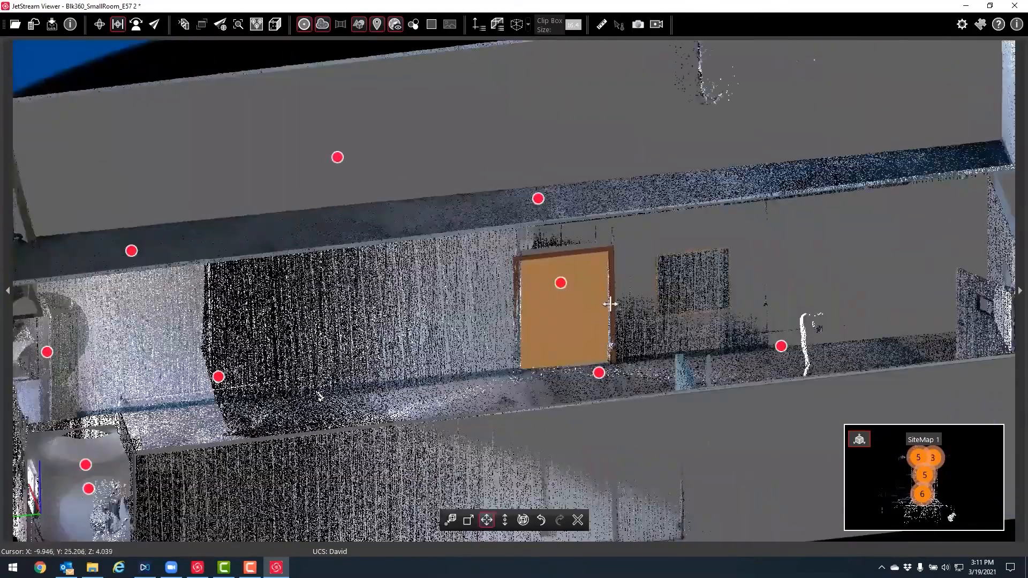
{"action": "scroll", "coordinate": [589, 283], "scroll_direction": "up", "scroll_amount": 5}
{"action": "scroll", "coordinate": [475, 340], "scroll_direction": "down", "scroll_amount": 10}
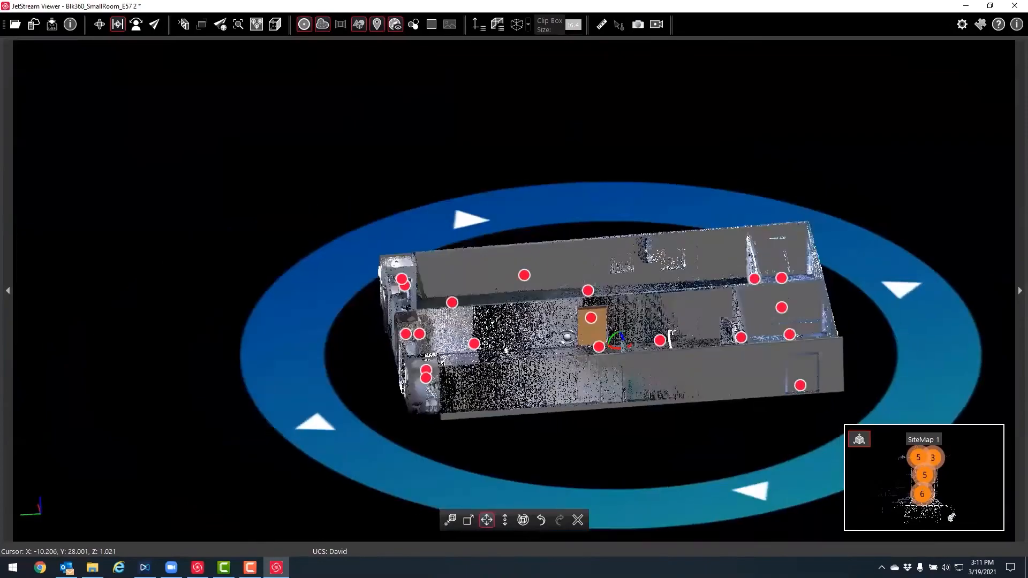
Examine the modelled walls from the building's end, outside face and interior for agreement with the scan.
{"action": "left_click_drag", "start_coordinate": [567, 337], "coordinate": [423, 340]}
{"action": "scroll", "coordinate": [486, 264], "scroll_direction": "up", "scroll_amount": 6}
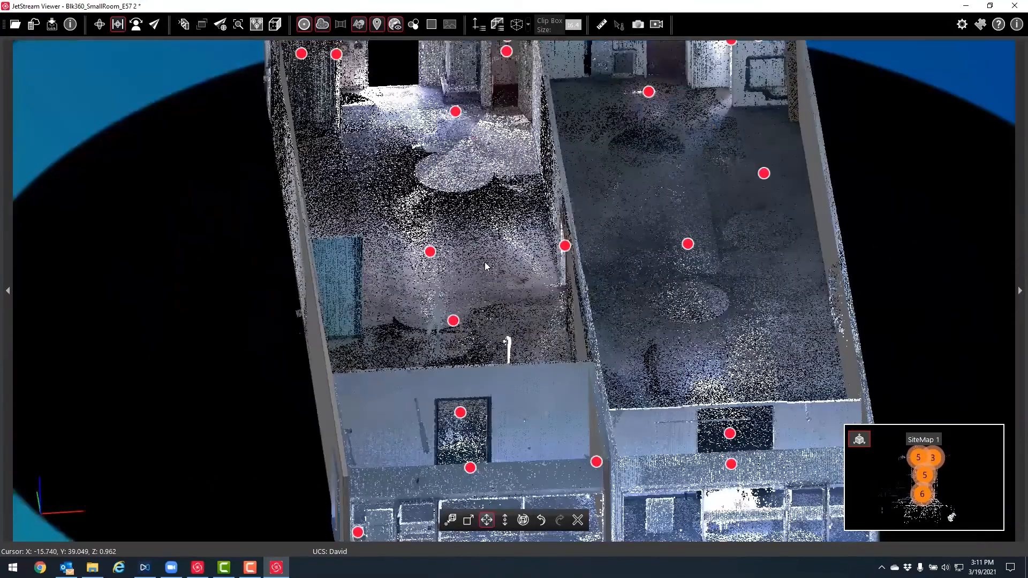
{"action": "left_click_drag", "start_coordinate": [485, 266], "coordinate": [428, 413]}
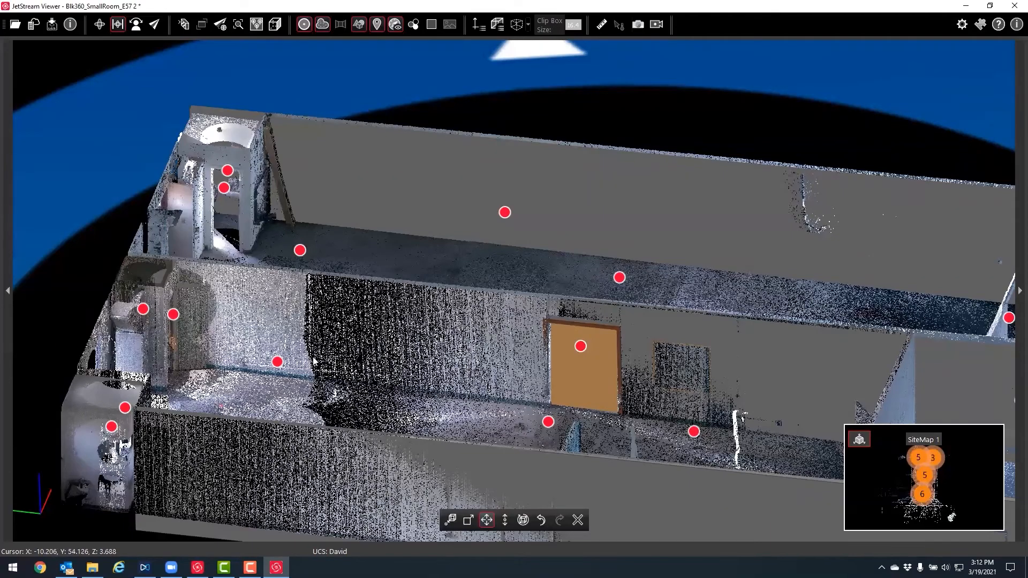
{"action": "left_click_drag", "start_coordinate": [399, 383], "coordinate": [324, 370]}
{"action": "scroll", "coordinate": [324, 369], "scroll_direction": "up", "scroll_amount": 2}
{"action": "middle_click_drag", "start_coordinate": [398, 379], "coordinate": [644, 411]}
{"action": "scroll", "coordinate": [548, 371], "scroll_direction": "up", "scroll_amount": 3}
{"action": "scroll", "coordinate": [477, 369], "scroll_direction": "up", "scroll_amount": 2}
{"action": "left_click_drag", "start_coordinate": [406, 418], "coordinate": [609, 441]}
{"action": "middle_click_drag", "start_coordinate": [609, 441], "coordinate": [631, 456]}
{"action": "left_click_drag", "start_coordinate": [425, 369], "coordinate": [573, 344]}
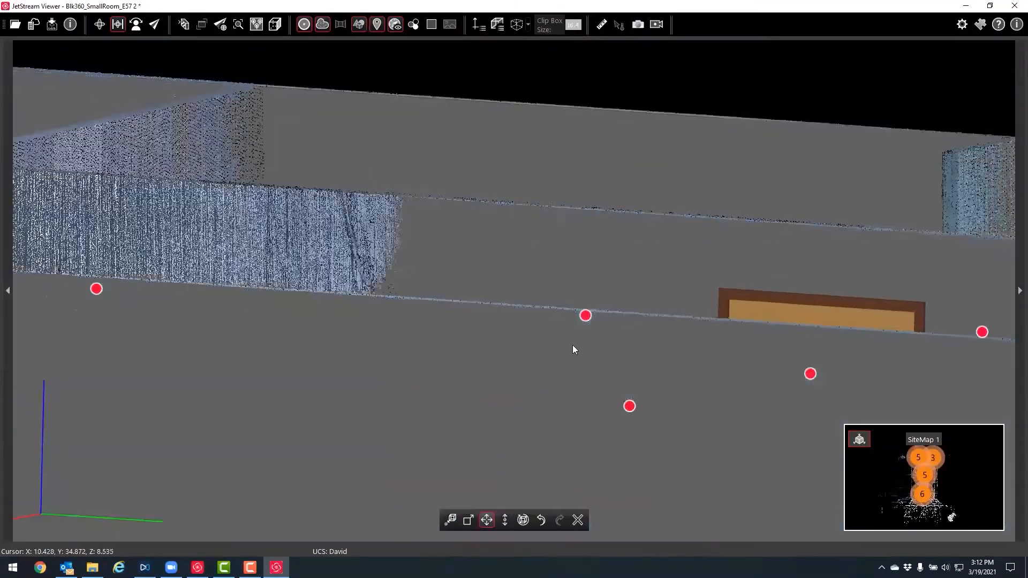
{"action": "scroll", "coordinate": [416, 369], "scroll_direction": "down", "scroll_amount": 2}
{"action": "scroll", "coordinate": [418, 374], "scroll_direction": "down", "scroll_amount": 3}
{"action": "left_click_drag", "start_coordinate": [413, 391], "coordinate": [266, 473]}
{"action": "scroll", "coordinate": [204, 255], "scroll_direction": "down", "scroll_amount": 1}
{"action": "middle_click_drag", "start_coordinate": [203, 255], "coordinate": [392, 359]}
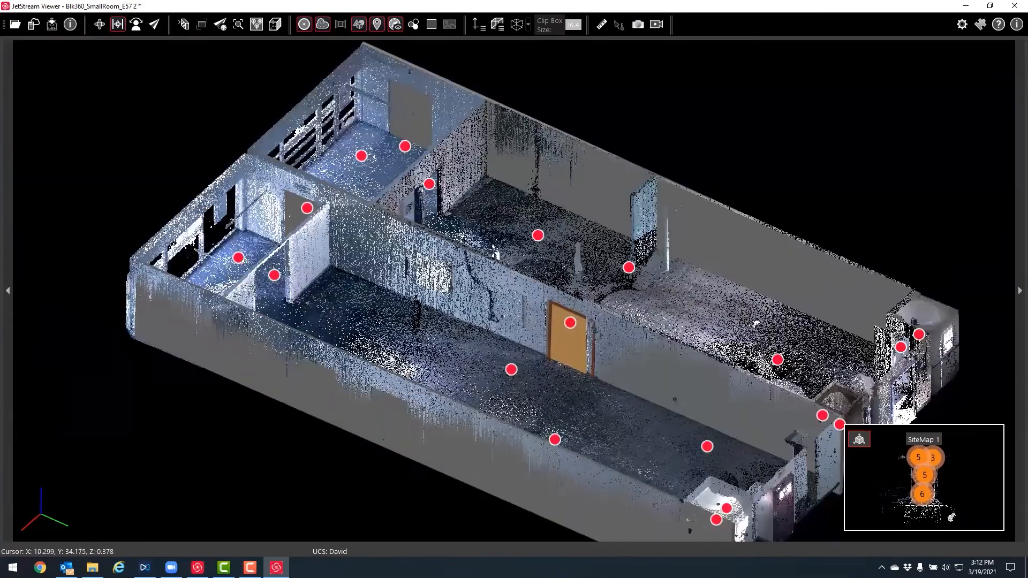
Measure the width along the head and the height of the bright window opening in the dividing wall.
{"action": "scroll", "coordinate": [437, 328], "scroll_direction": "up", "scroll_amount": 2}
{"action": "scroll", "coordinate": [468, 278], "scroll_direction": "up", "scroll_amount": 3}
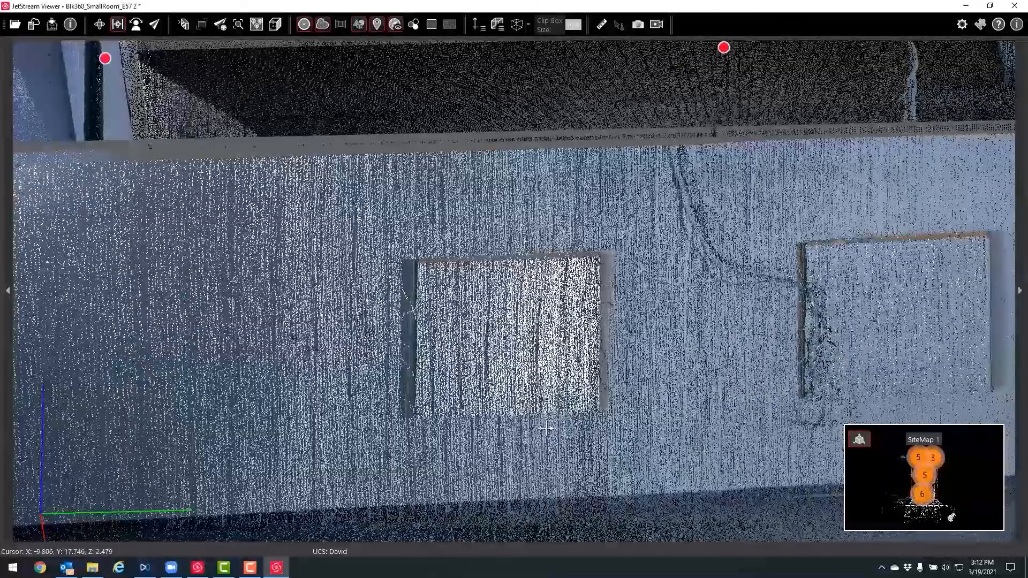
{"action": "scroll", "coordinate": [546, 429], "scroll_direction": "up", "scroll_amount": 2}
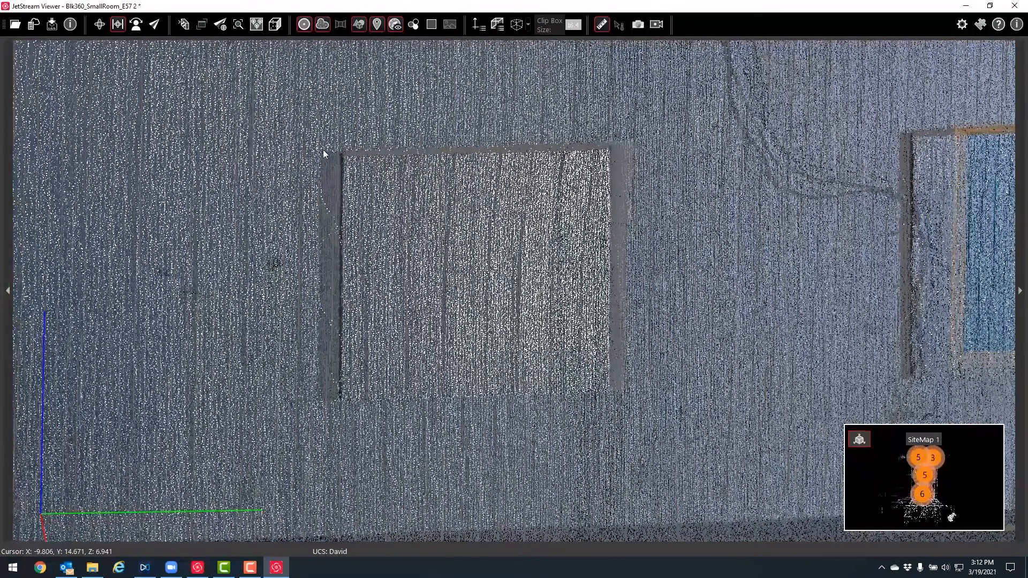
{"action": "left_click", "coordinate": [342, 156]}
{"action": "left_click", "coordinate": [608, 144]}
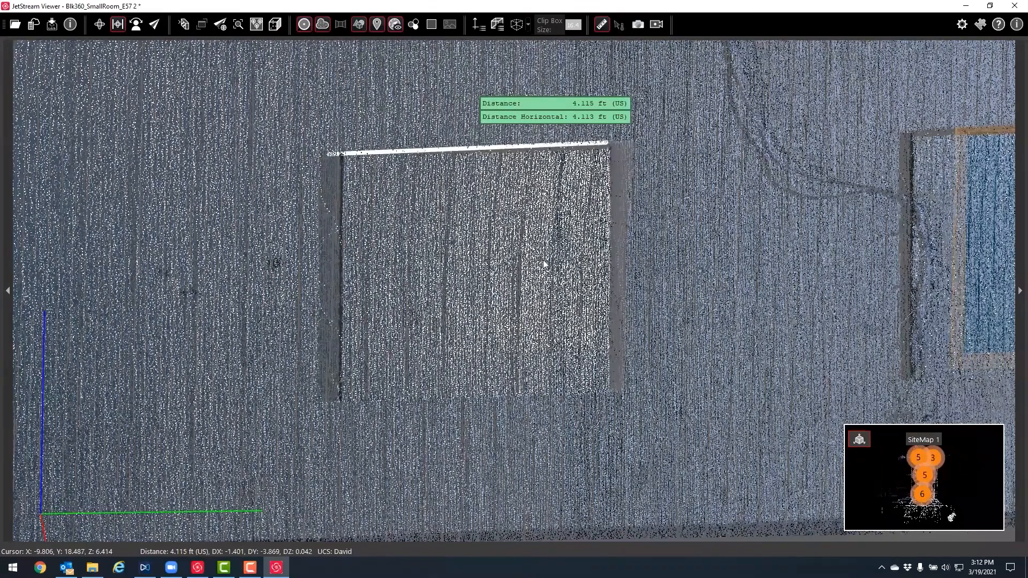
{"action": "left_click", "coordinate": [343, 154]}
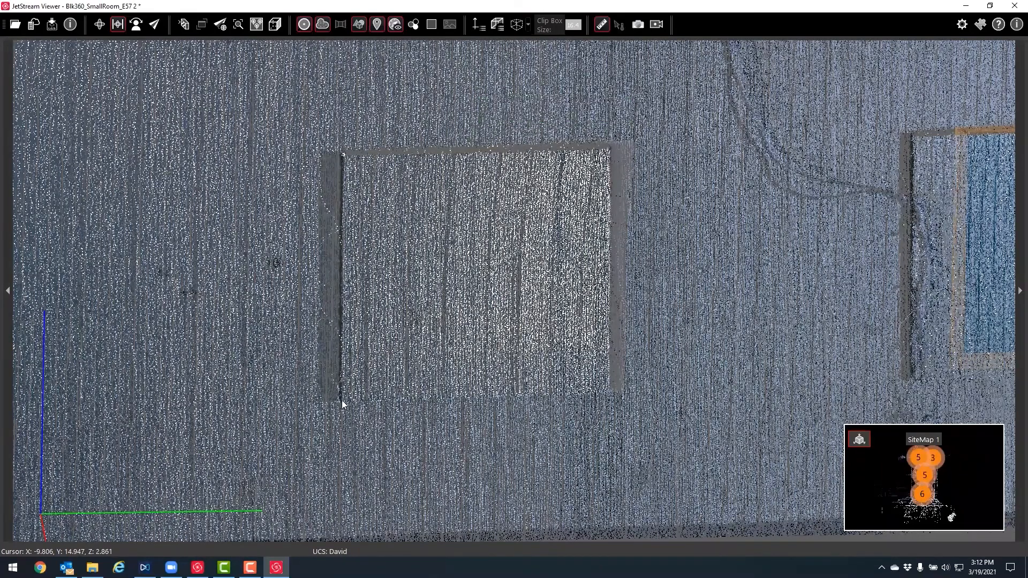
{"action": "left_click", "coordinate": [342, 400]}
Review the dividing wall's window openings and door within the combined model and point cloud.
{"action": "scroll", "coordinate": [653, 321], "scroll_direction": "down", "scroll_amount": 4}
{"action": "middle_click_drag", "start_coordinate": [653, 321], "coordinate": [512, 361]}
{"action": "scroll", "coordinate": [546, 348], "scroll_direction": "down", "scroll_amount": 3}
{"action": "left_click_drag", "start_coordinate": [541, 357], "coordinate": [558, 394]}
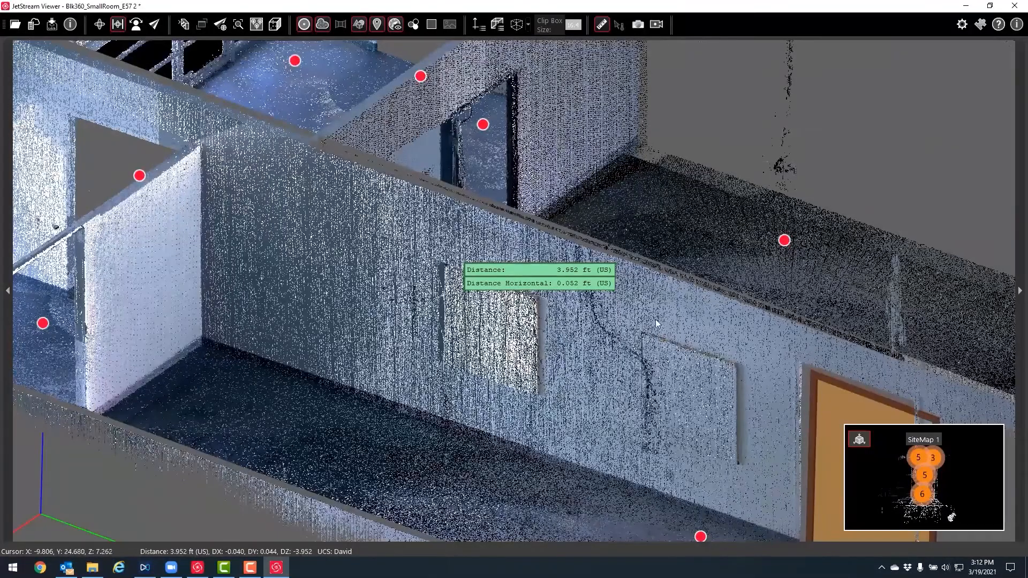
{"action": "middle_click_drag", "start_coordinate": [609, 331], "coordinate": [567, 326]}
{"action": "left_click_drag", "start_coordinate": [692, 317], "coordinate": [660, 405]}
{"action": "middle_click_drag", "start_coordinate": [660, 405], "coordinate": [645, 429]}
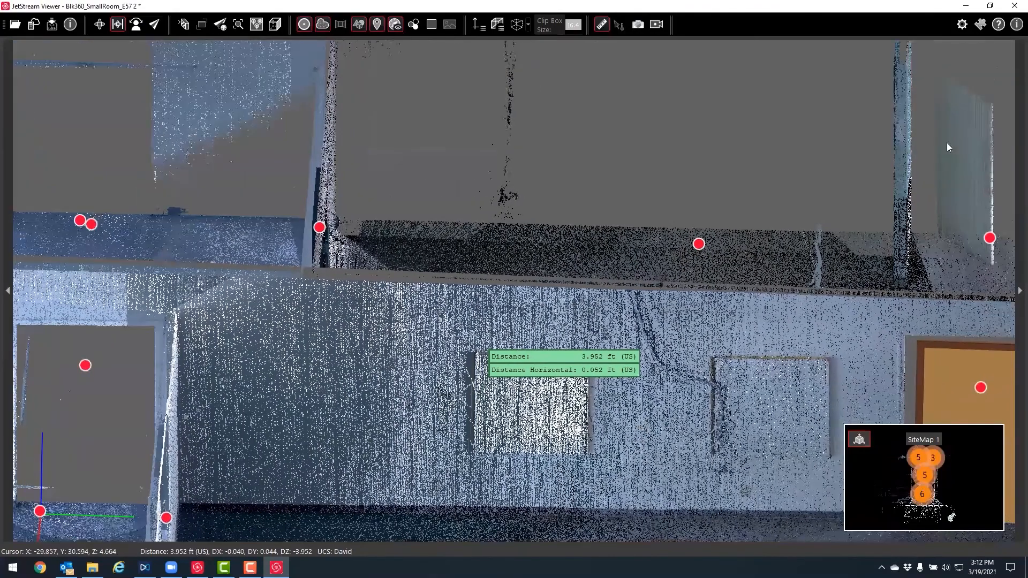
{"action": "middle_click_drag", "start_coordinate": [657, 331], "coordinate": [654, 326]}
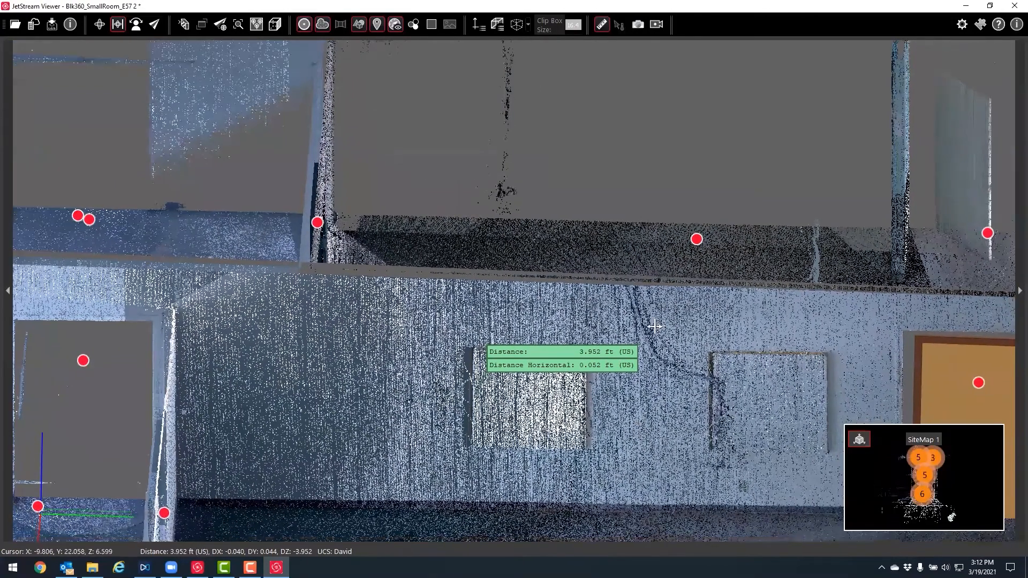
{"action": "scroll", "coordinate": [655, 326], "scroll_direction": "down", "scroll_amount": 3}
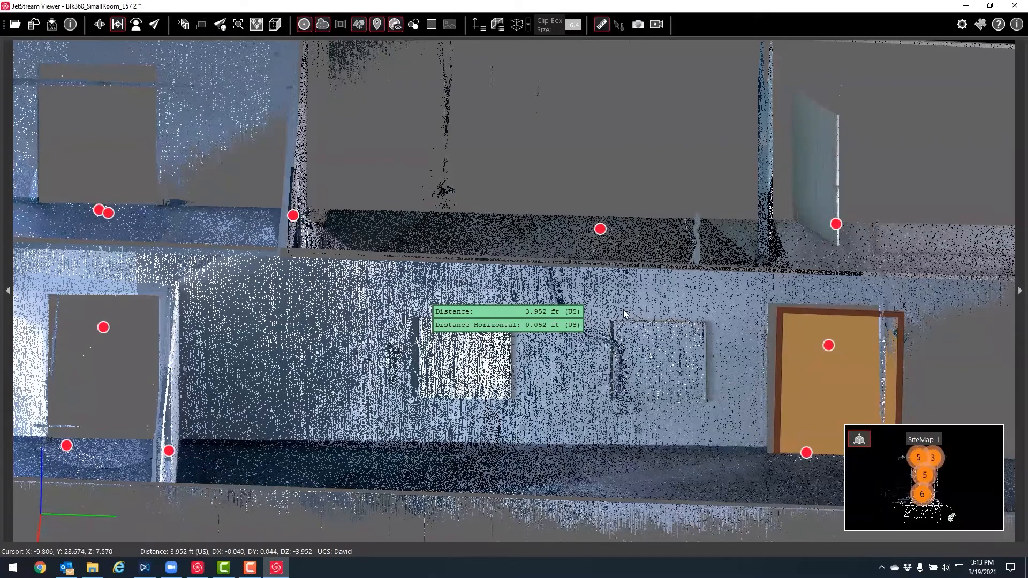
{"action": "scroll", "coordinate": [638, 312], "scroll_direction": "down", "scroll_amount": 5}
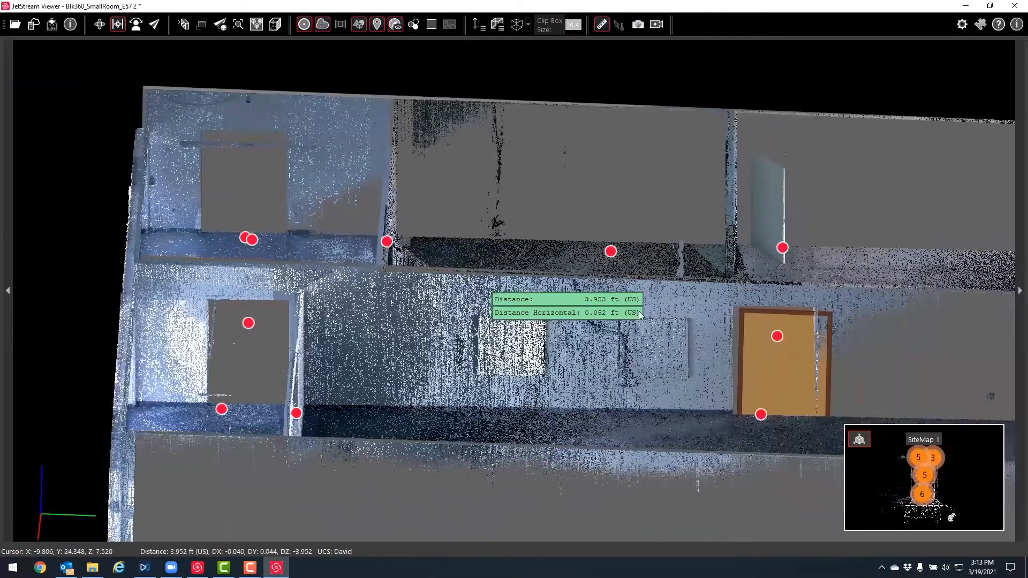
{"action": "scroll", "coordinate": [638, 311], "scroll_direction": "down", "scroll_amount": 3}
{"action": "right_click_drag", "start_coordinate": [809, 321], "coordinate": [647, 312]}
{"action": "left_click_drag", "start_coordinate": [647, 312], "coordinate": [649, 347]}
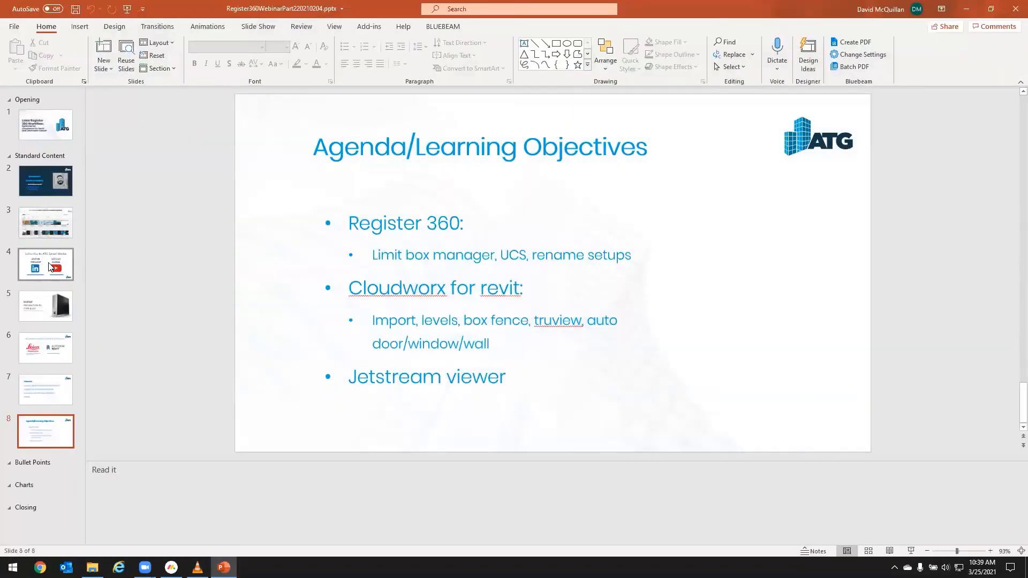
Switch to the PowerPoint webinar presentation and show the Questions slide, slide 2.
{"action": "left_click", "coordinate": [50, 192]}
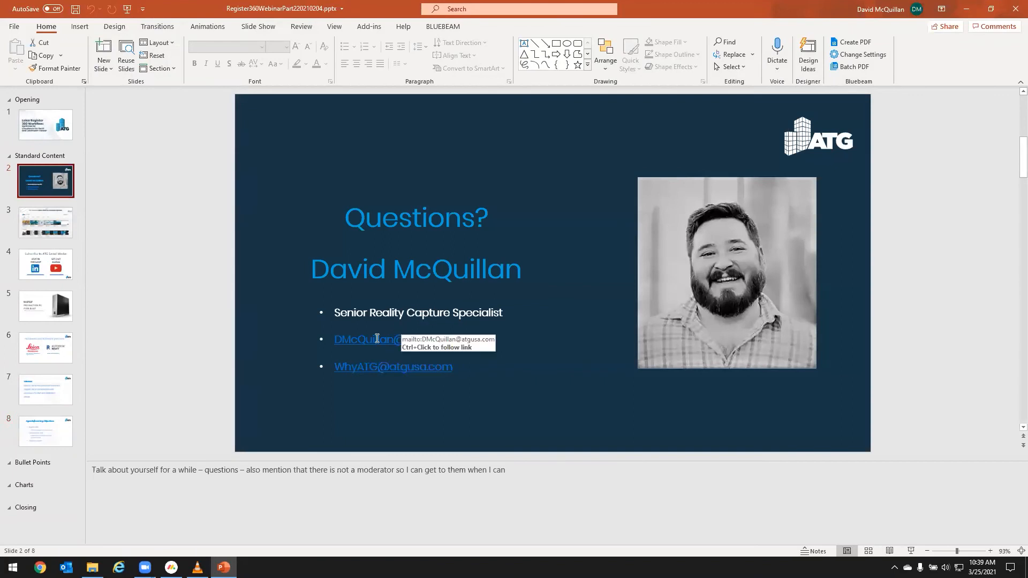